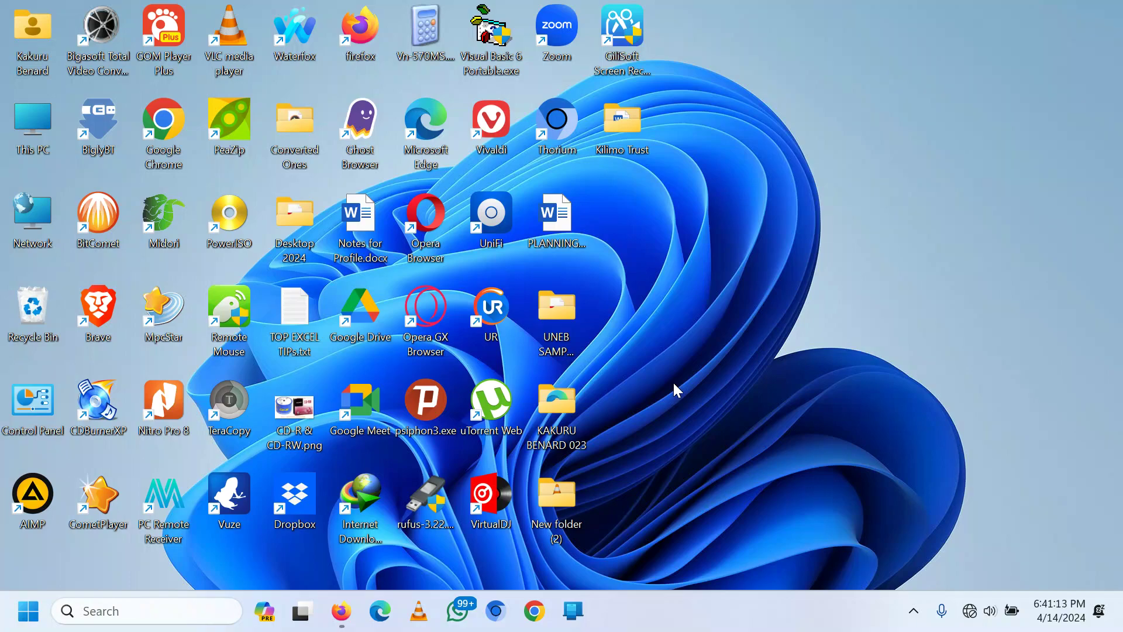
Step: Restore Firefox on the Kilimo Trust 'Our funding partners' section with its partner logos
left_click(343, 623)
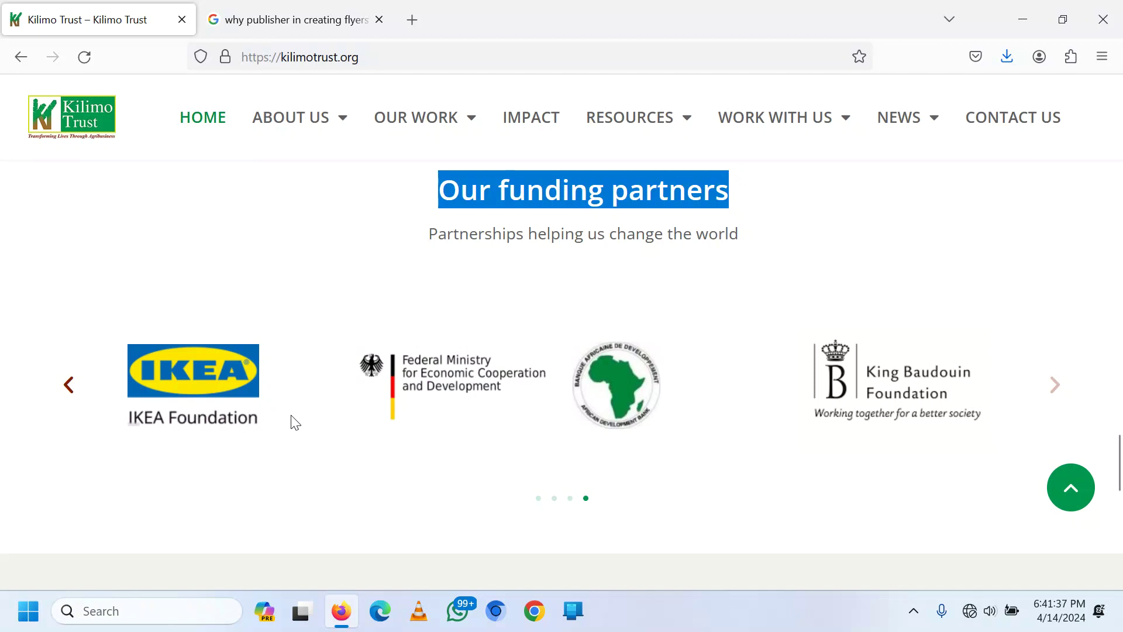
Step: Create a new PowerPoint presentation named Infographic.pptx on the desktop
key("super+d")
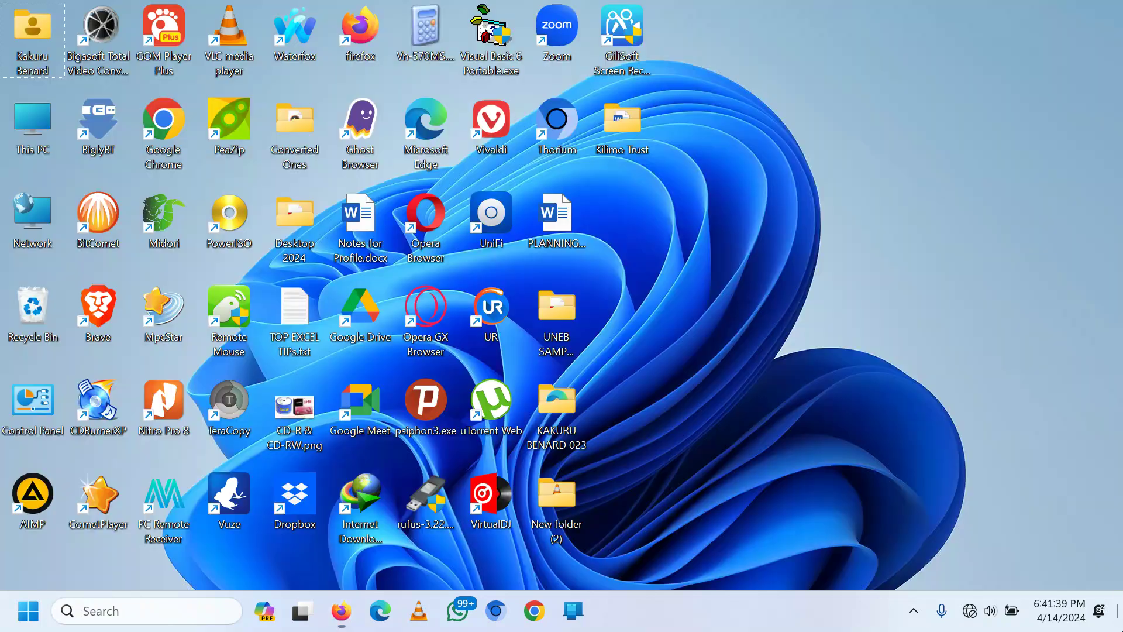
right_click(747, 222)
mouse_move(845, 343)
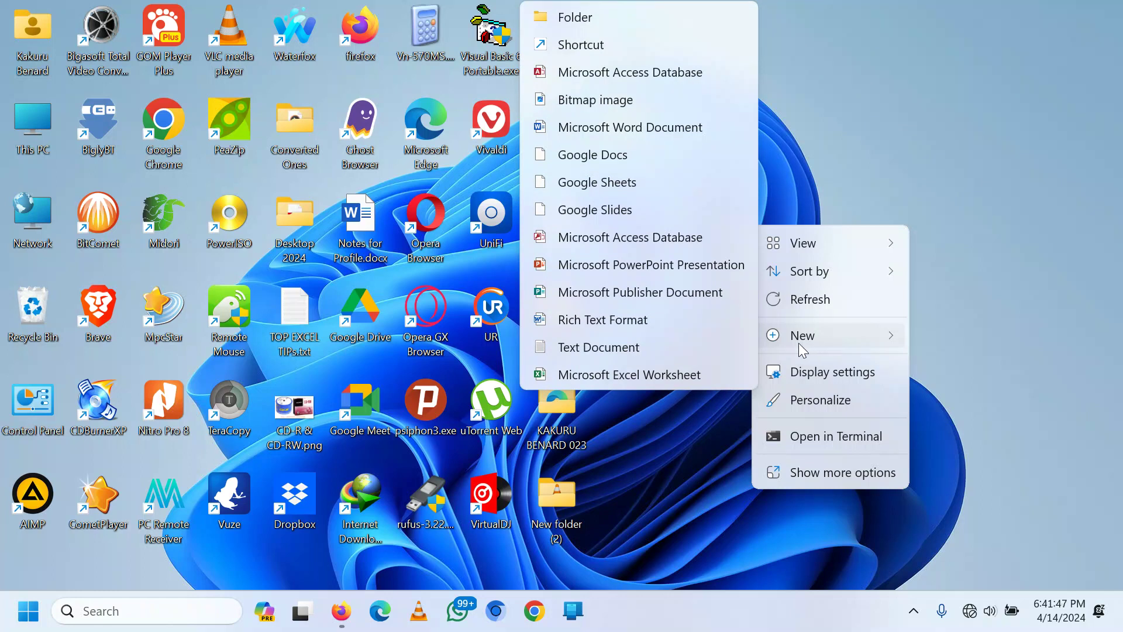
left_click(606, 265)
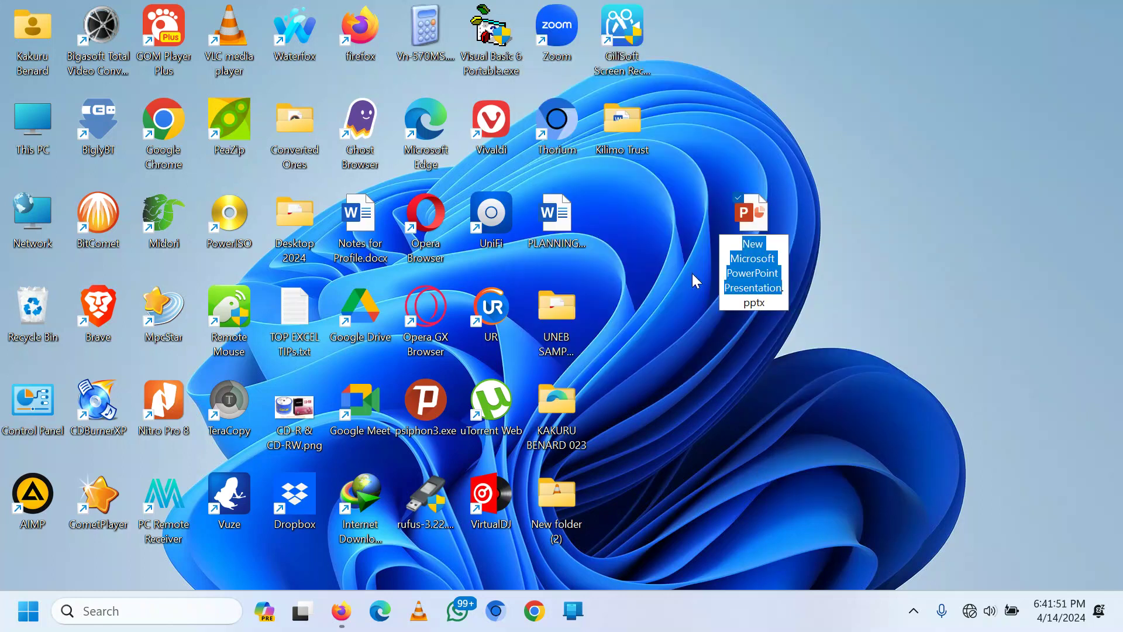
type("In")
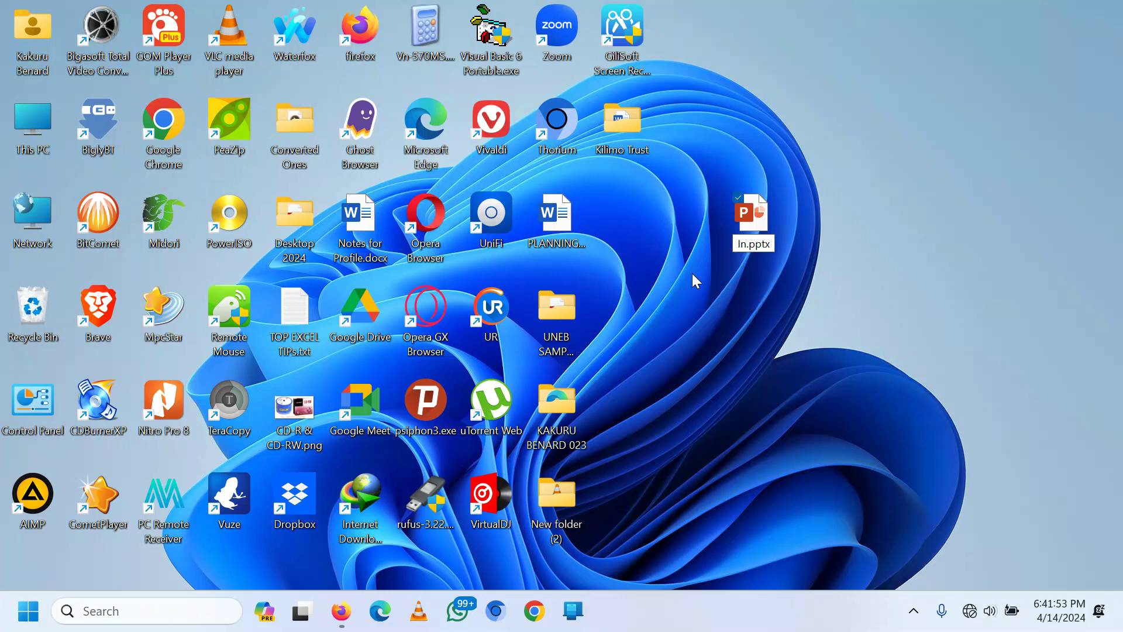
type("fograp")
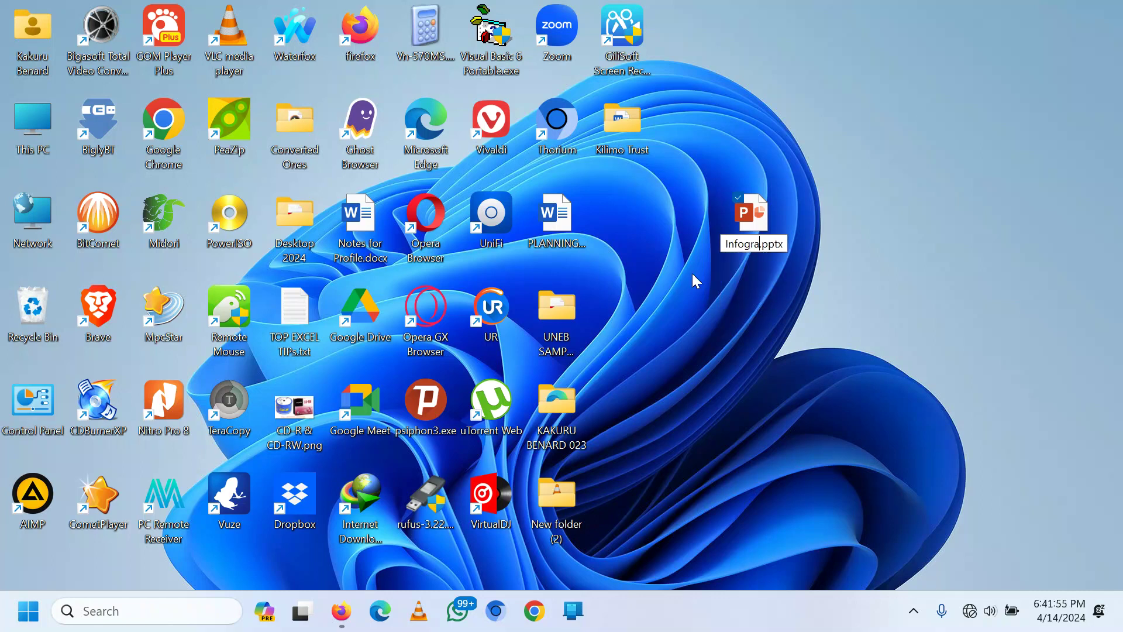
type("hic")
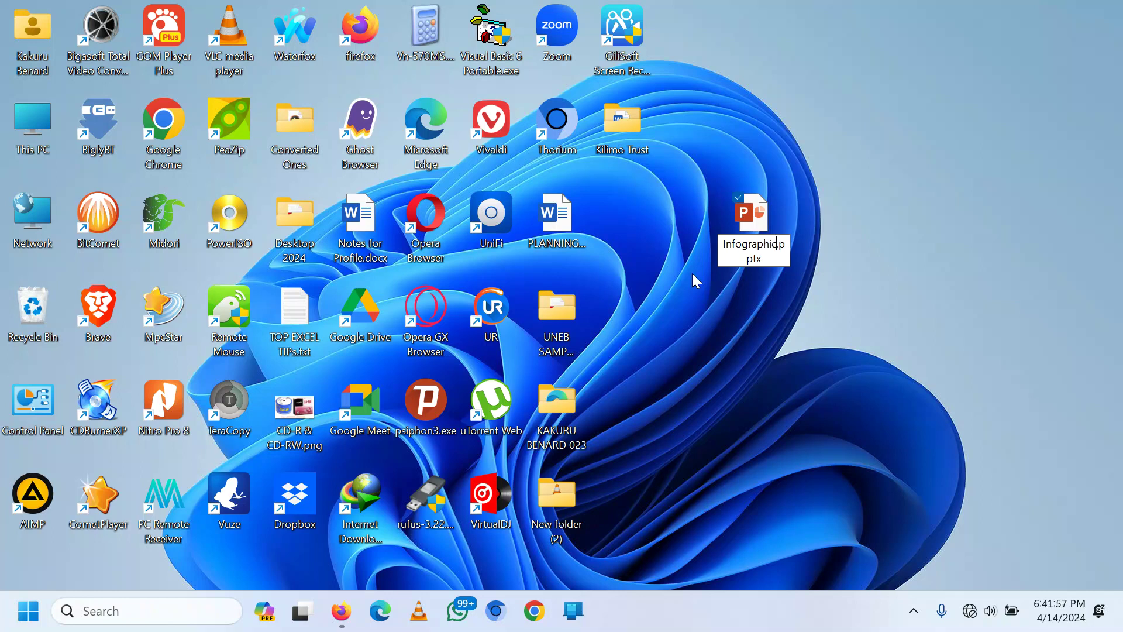
key("Return")
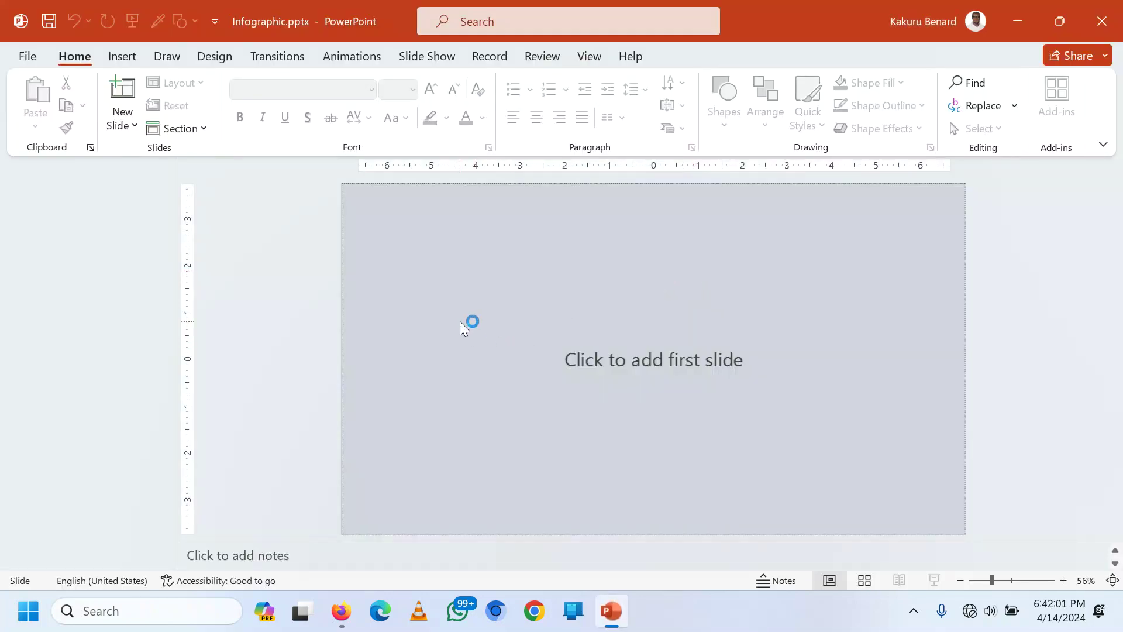
Step: Add the first slide and hide the ruler, gridlines and guides
left_click(559, 366)
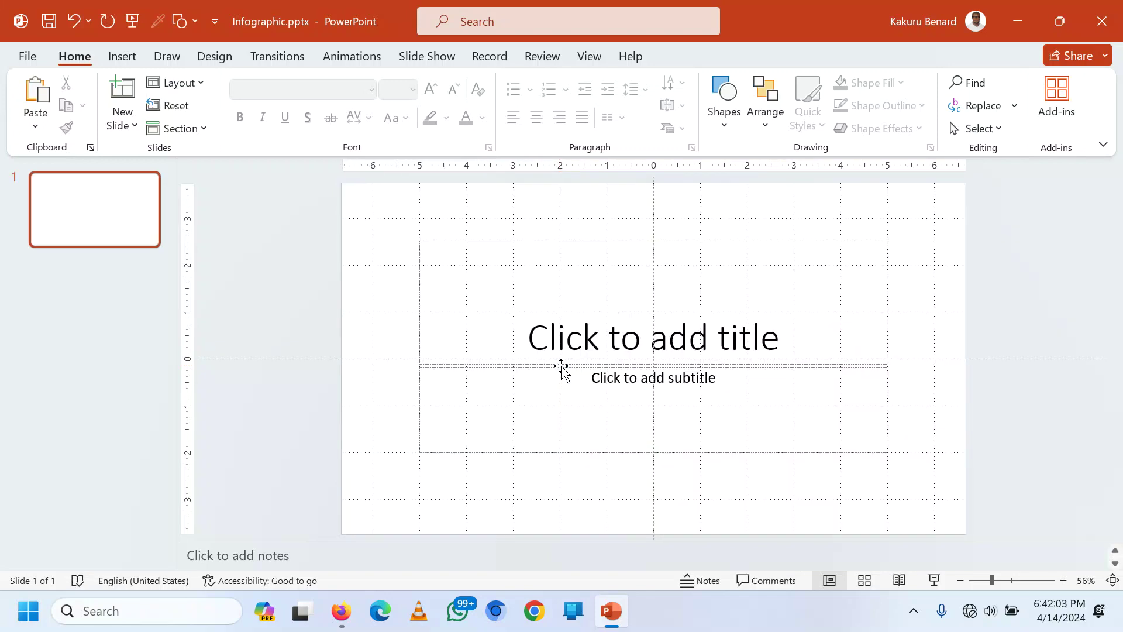
left_click(590, 57)
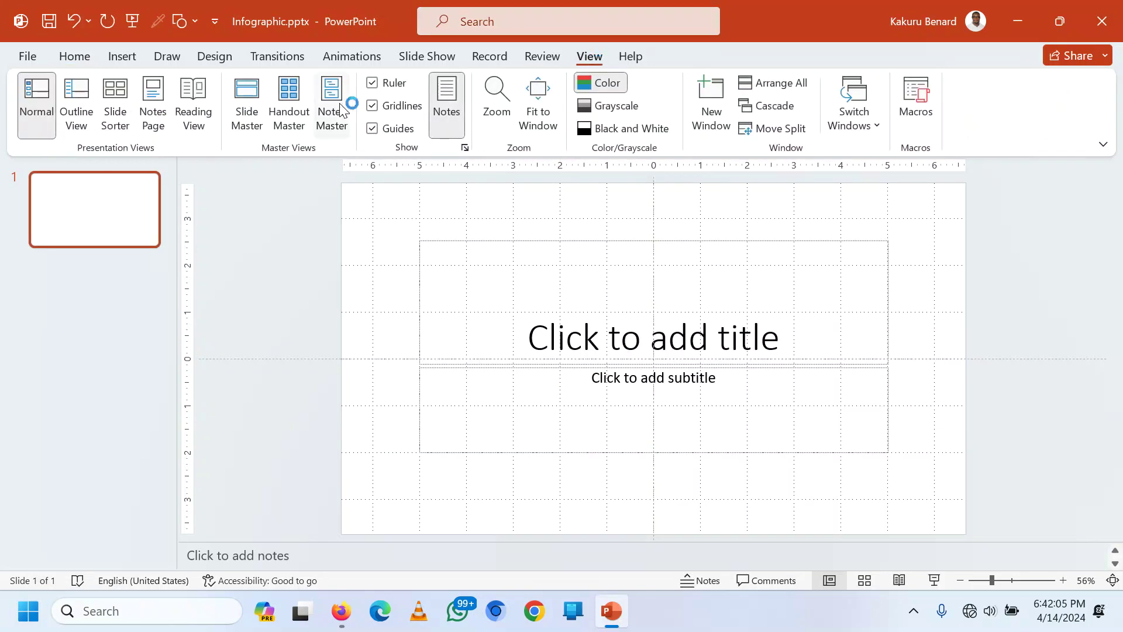
left_click(400, 88)
left_click(394, 105)
left_click(395, 129)
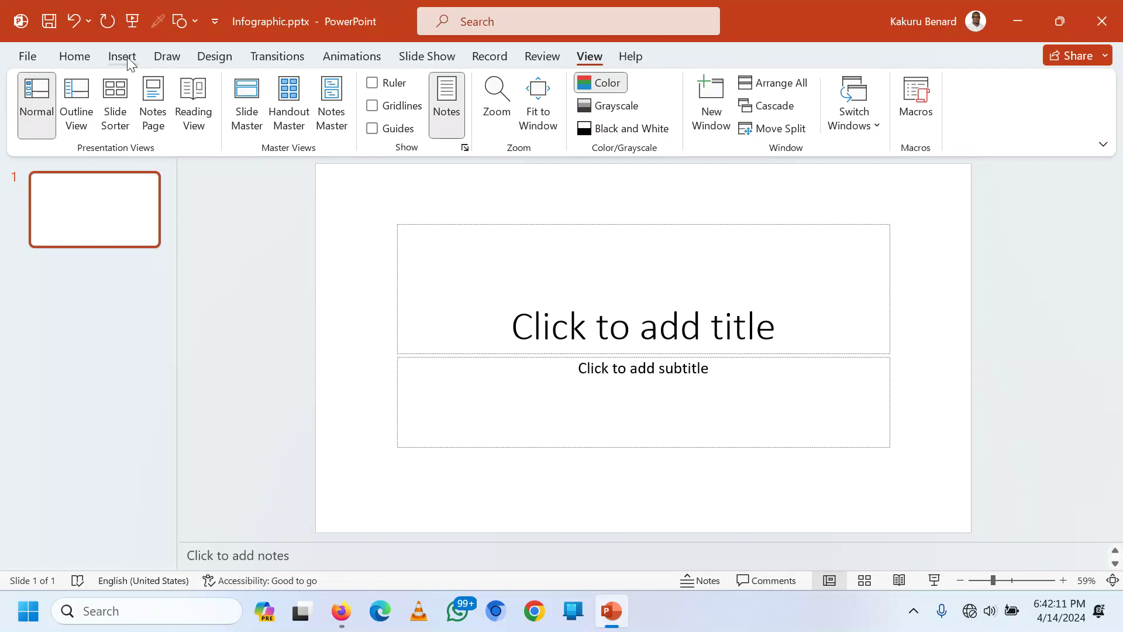
Step: Switch the slide to the Blank layout
left_click(75, 57)
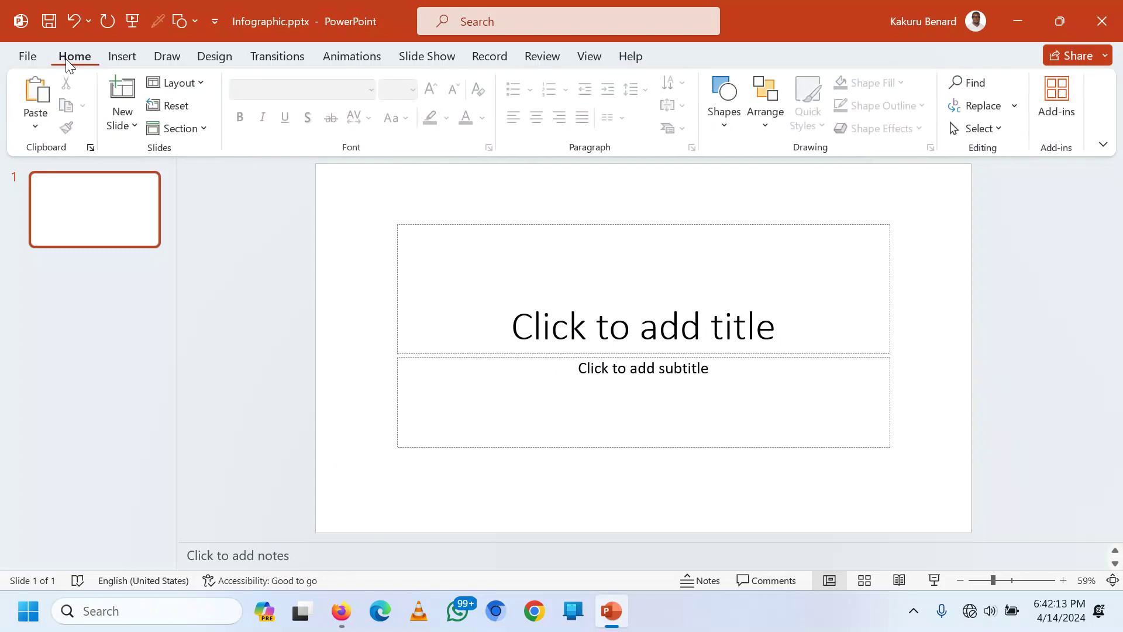
left_click(205, 83)
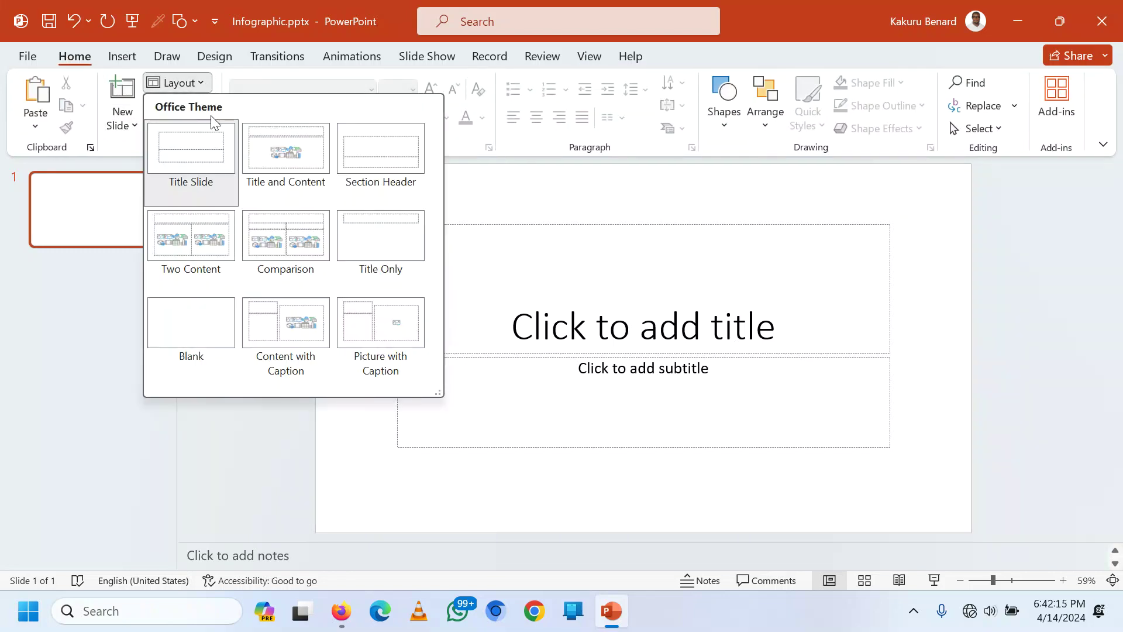
left_click(211, 324)
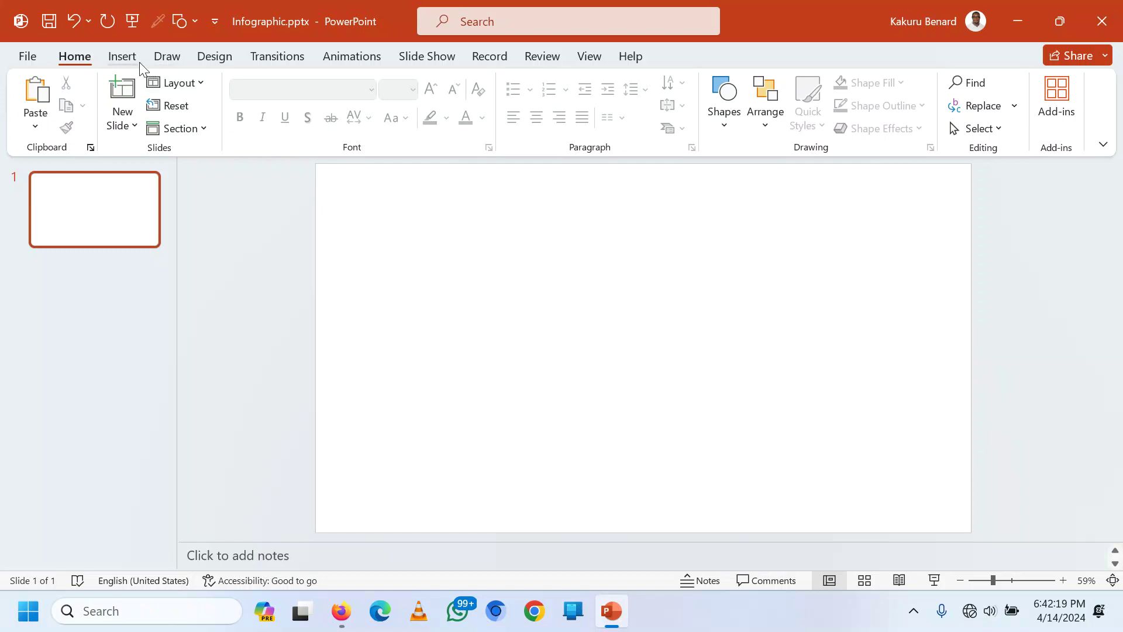
left_click(123, 57)
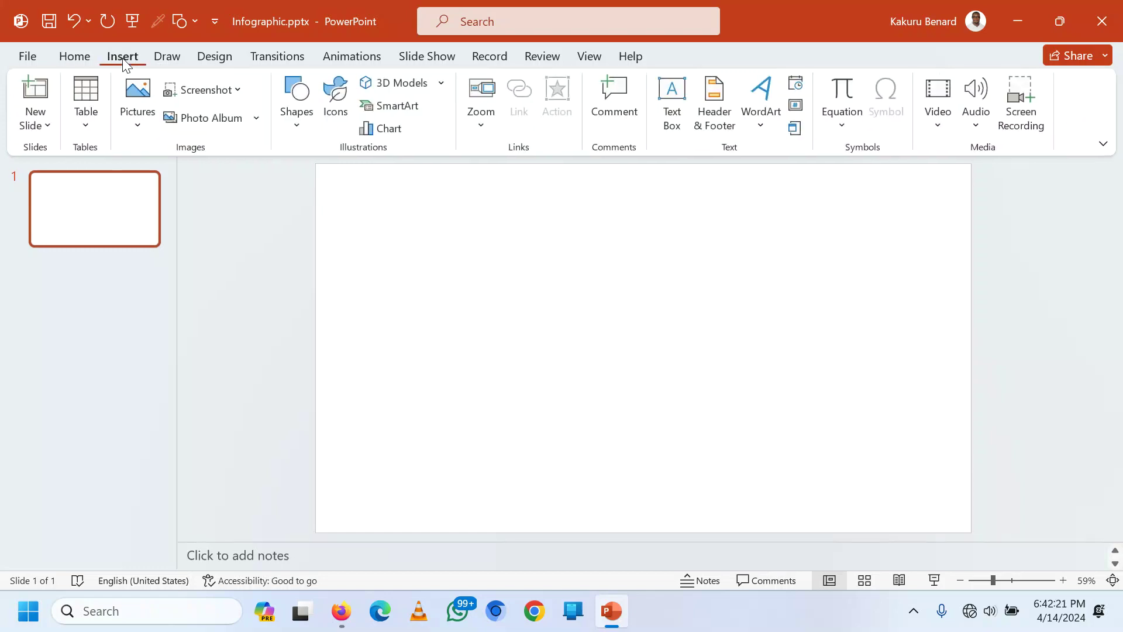
Step: Draw a rectangle spanning the entire slide and give it a light gold fill
left_click(297, 127)
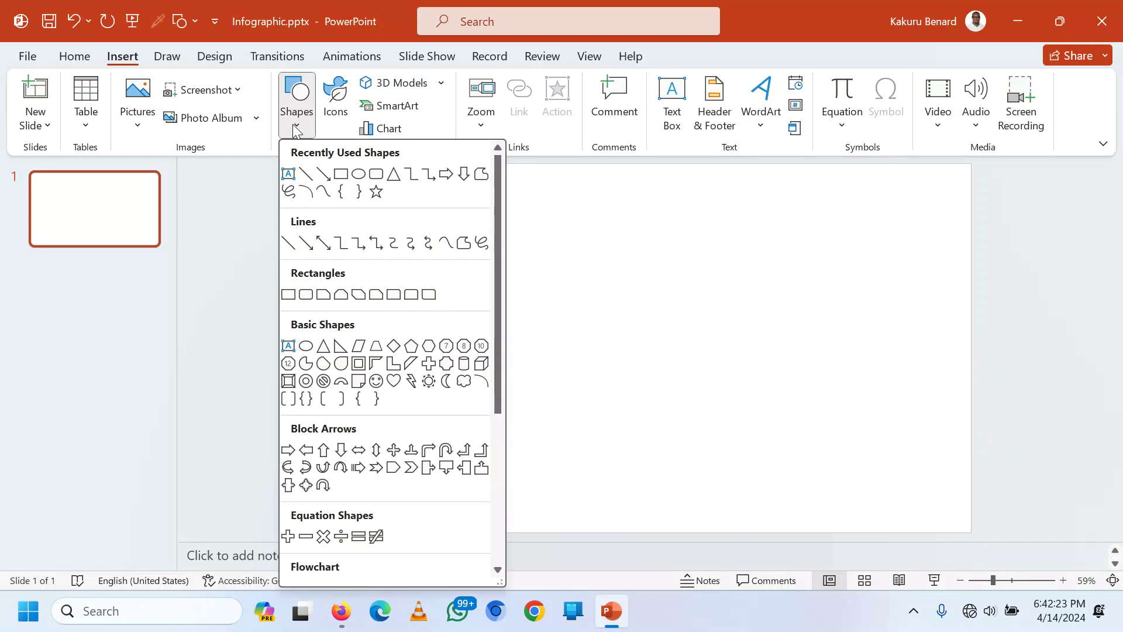
left_click(341, 175)
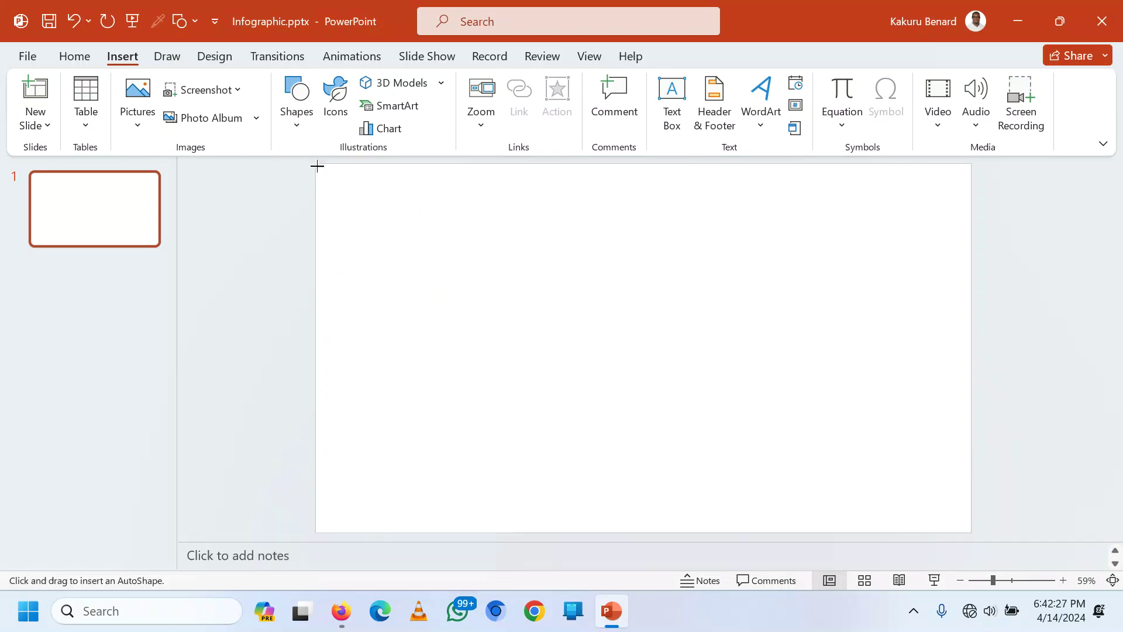
left_click_drag(315, 163, 974, 532)
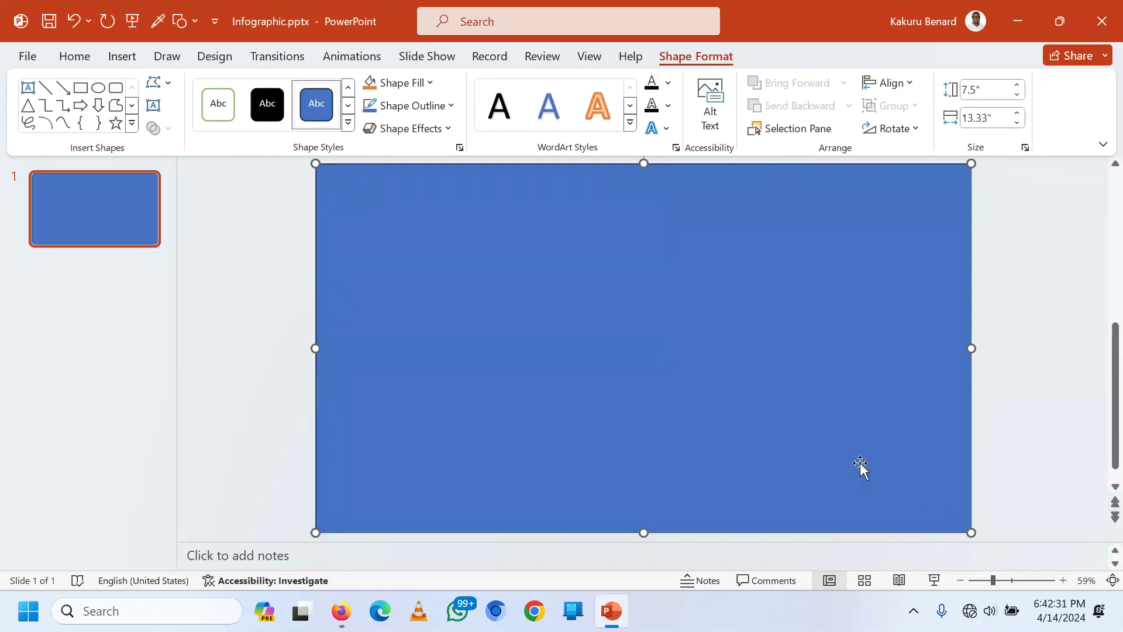
left_click(430, 85)
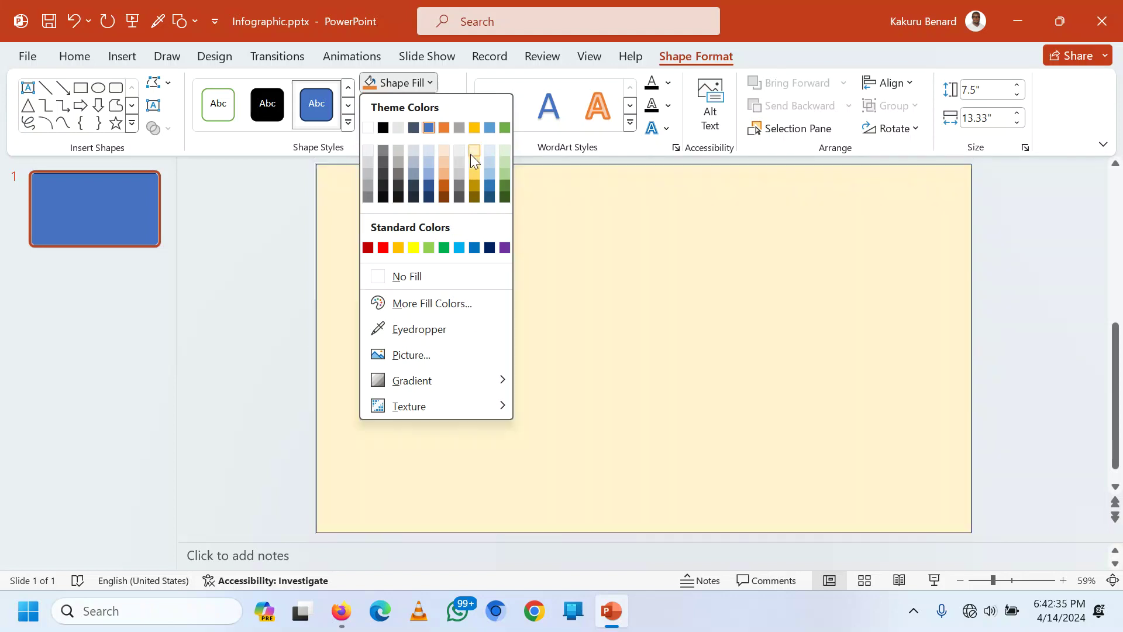
left_click(473, 150)
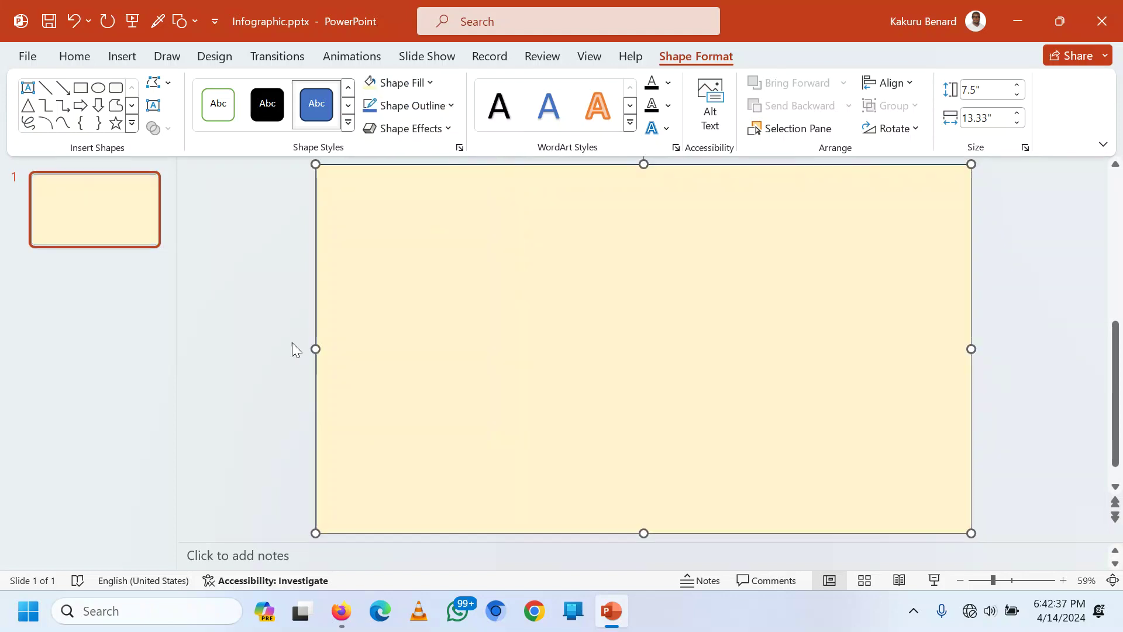
left_click(266, 329)
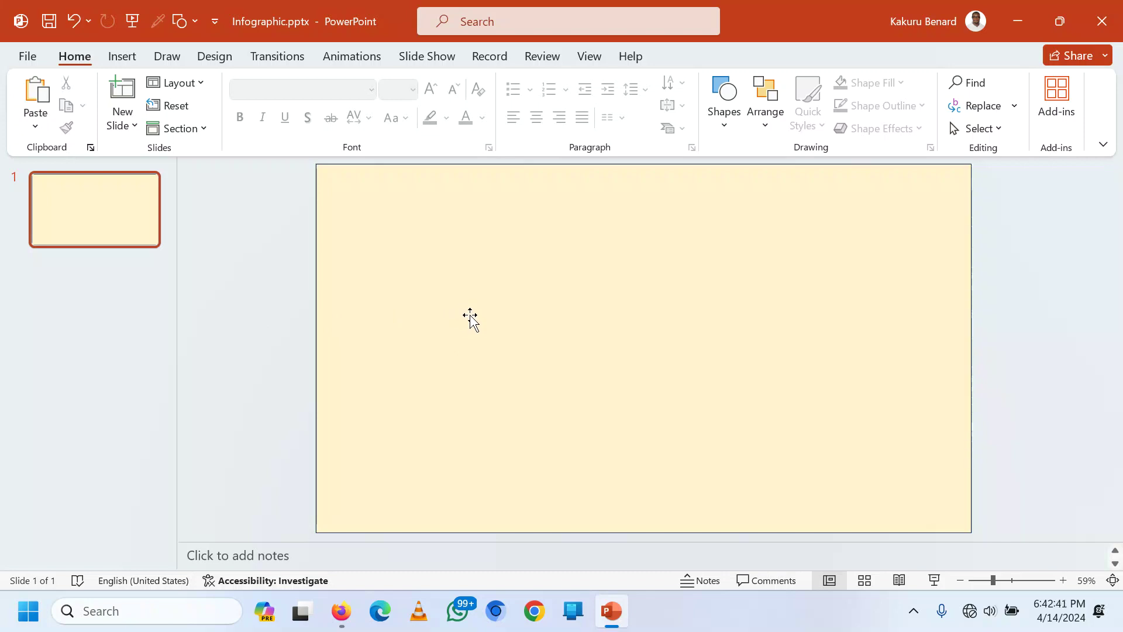
Step: Draw a 2.87" circle with the Oval tool at the slide's left edge
left_click(728, 133)
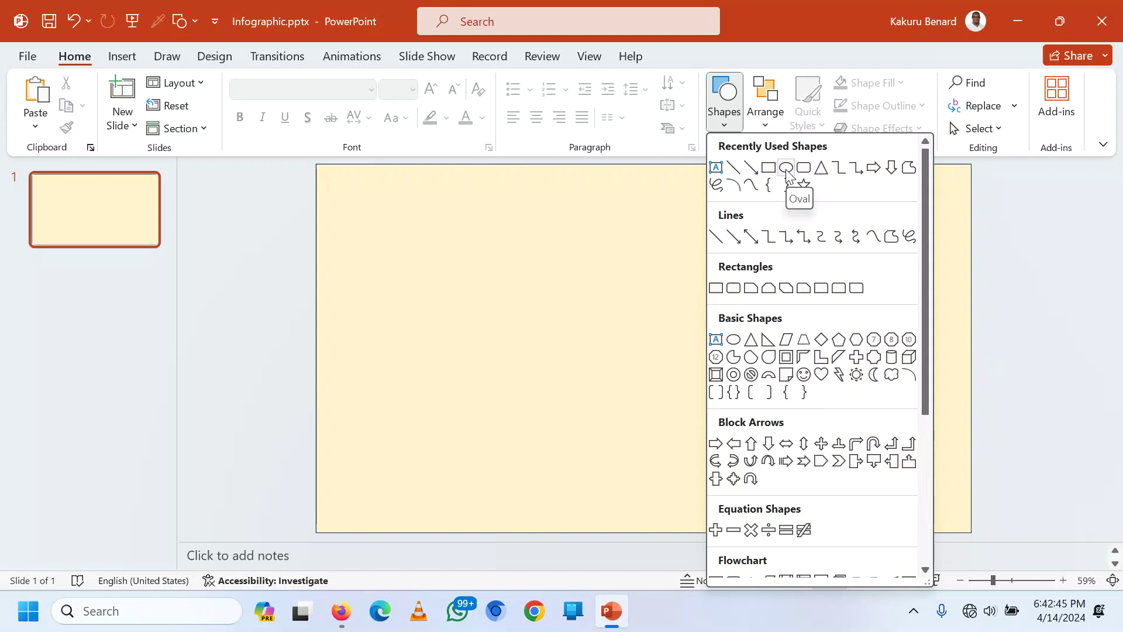
left_click(787, 169)
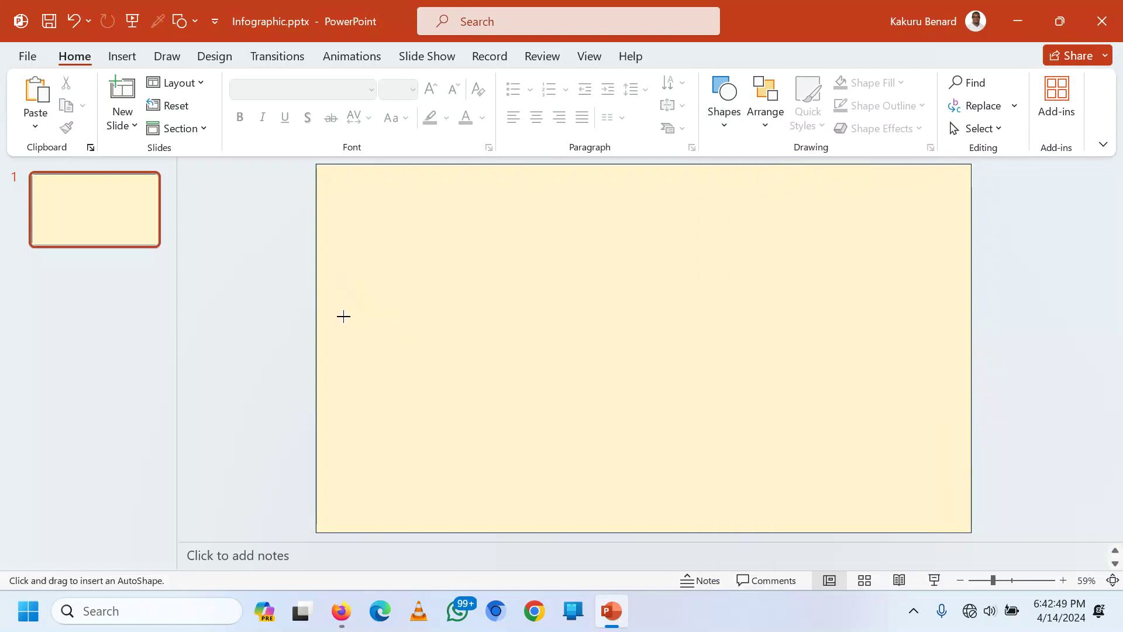
mouse_move(319, 309)
left_mouse_down()
mouse_move(462, 413)
mouse_move(419, 371)
mouse_move(420, 350)
left_mouse_up()
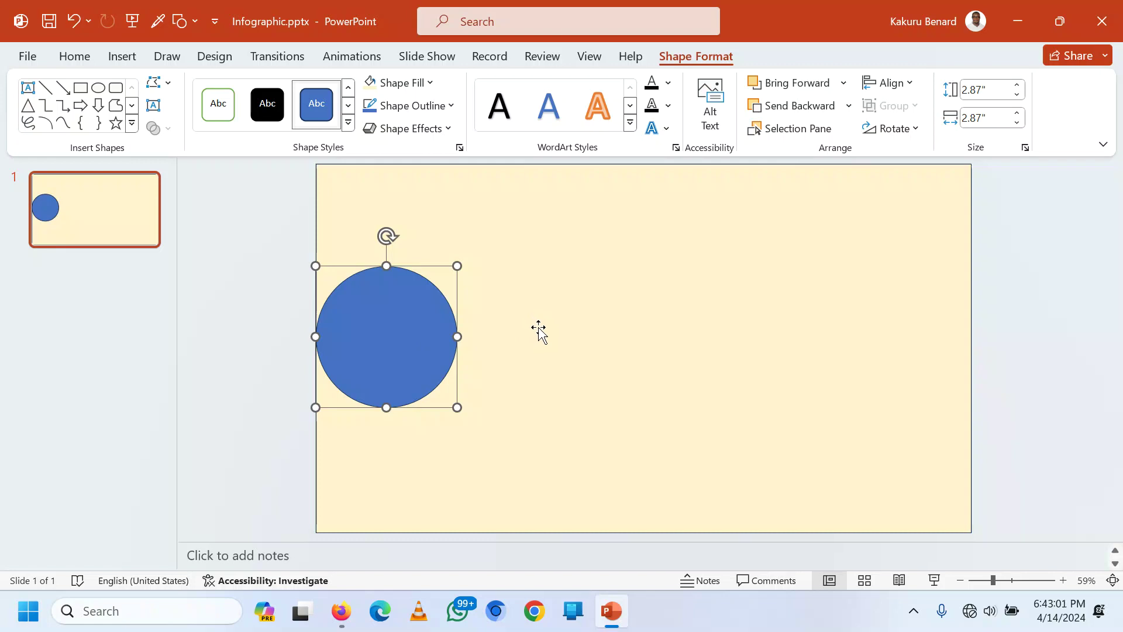
Step: Fill the circle with the custom dark red #7A1204 (RGB 122, 18, 4)
left_click(430, 84)
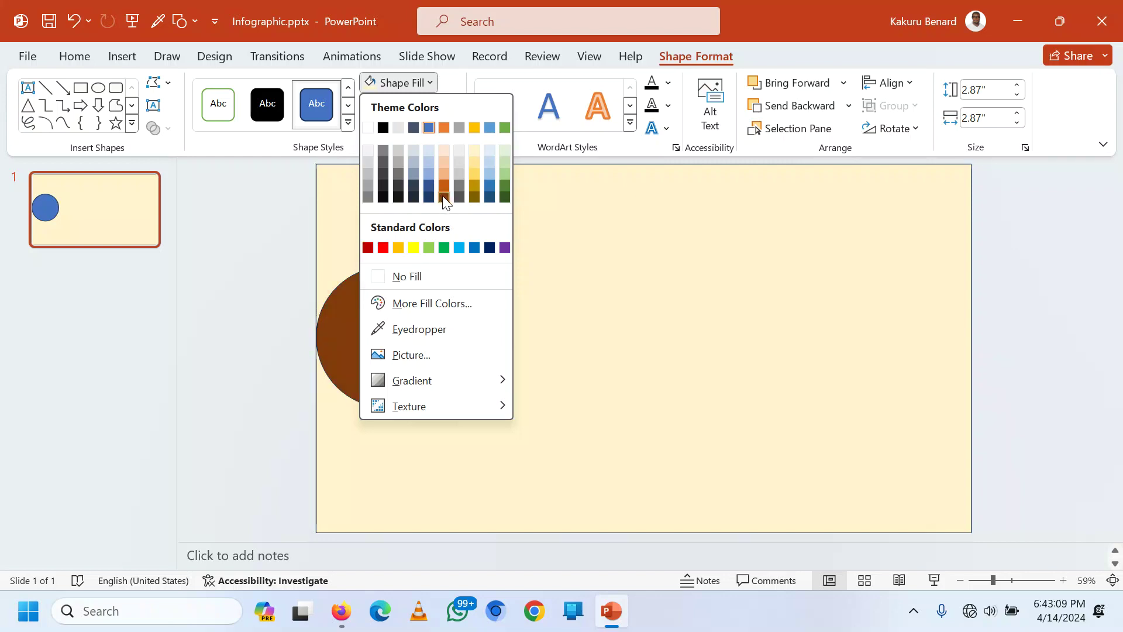
left_click(368, 248)
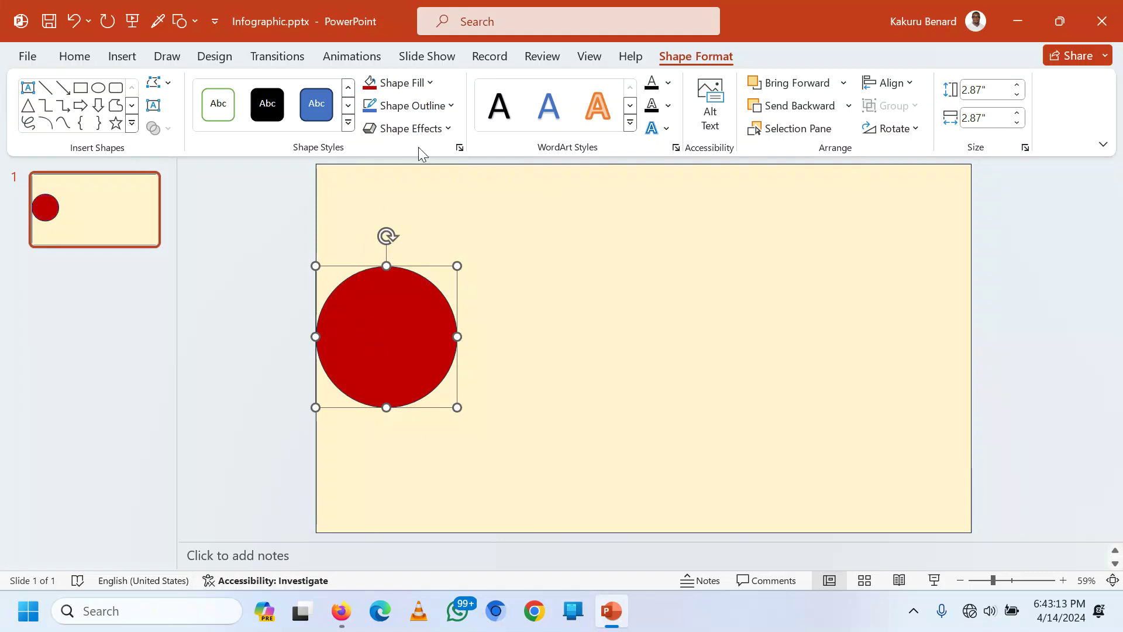
left_click(431, 84)
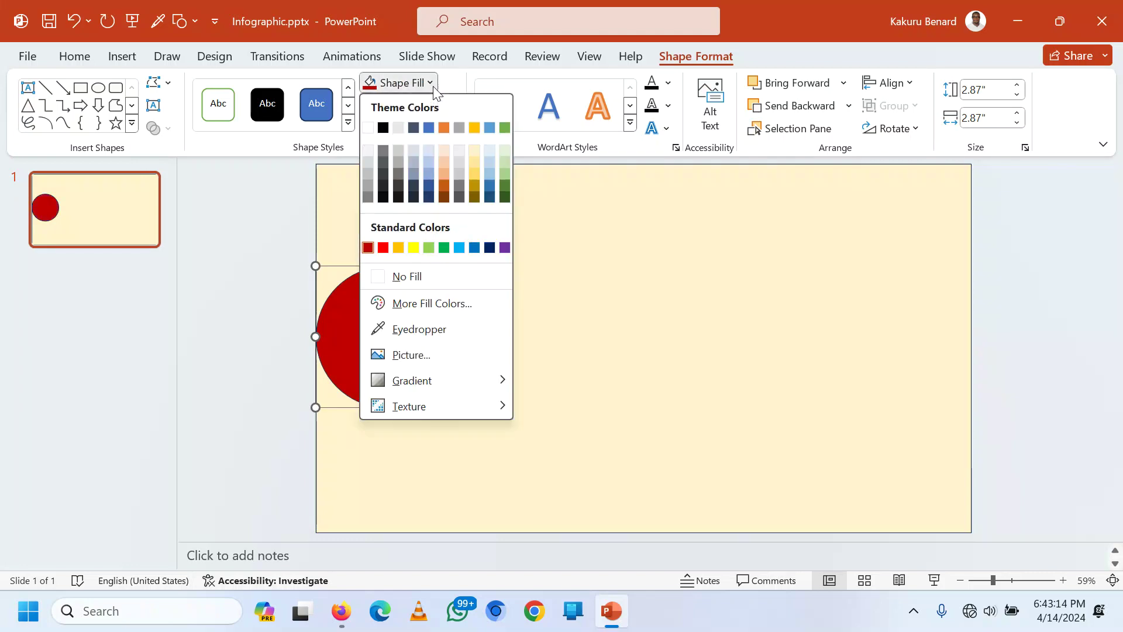
left_click(448, 304)
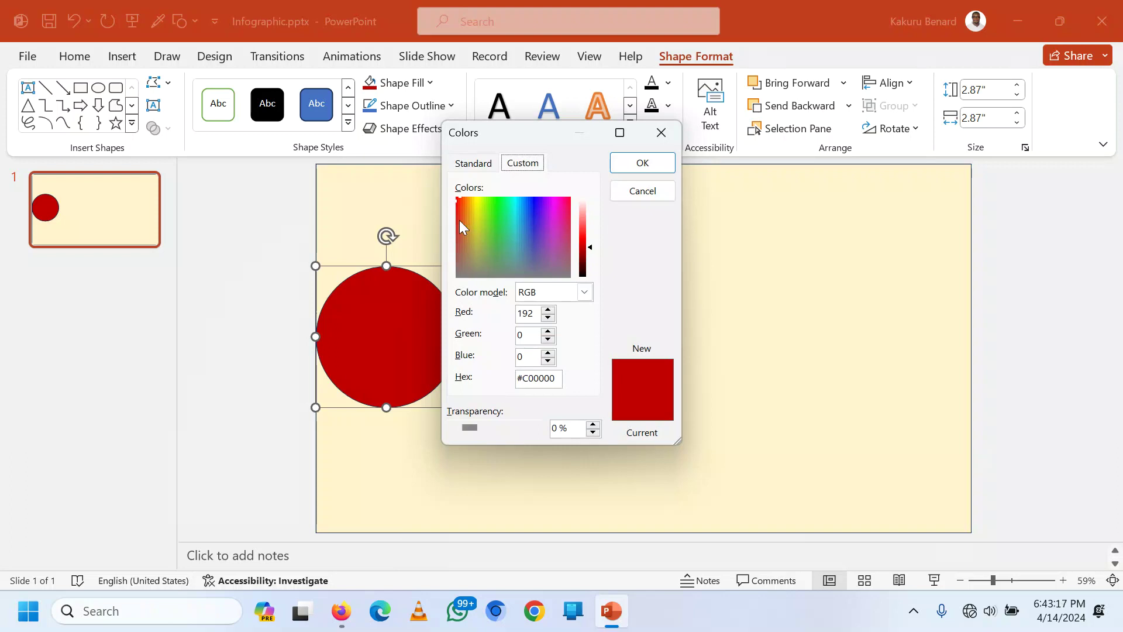
left_click(458, 201)
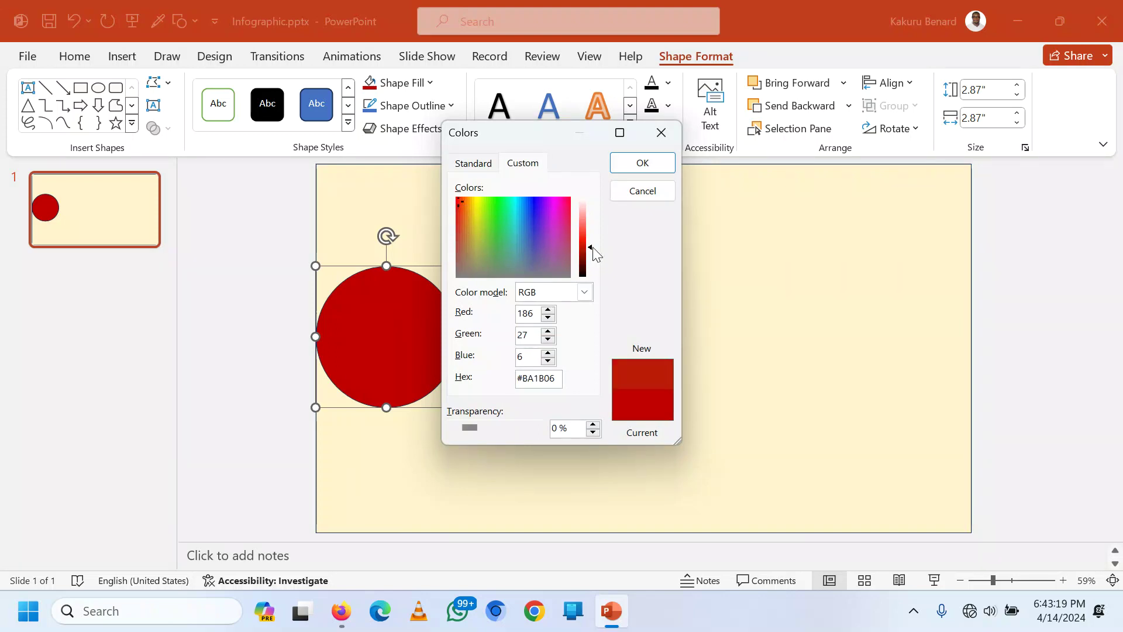
left_click(586, 257)
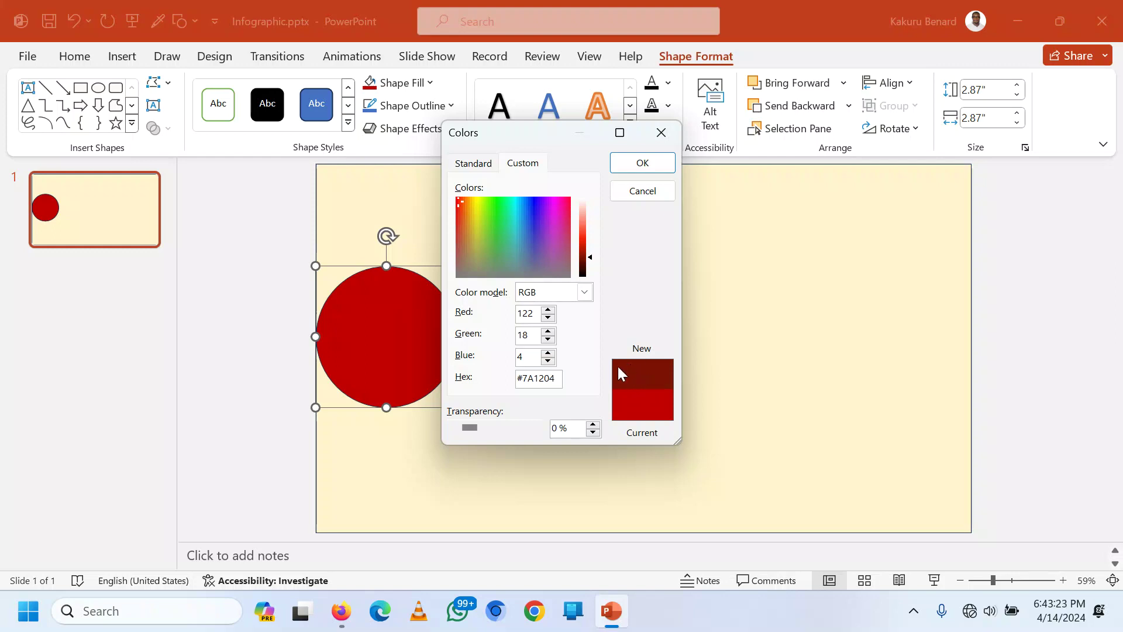
left_click(643, 163)
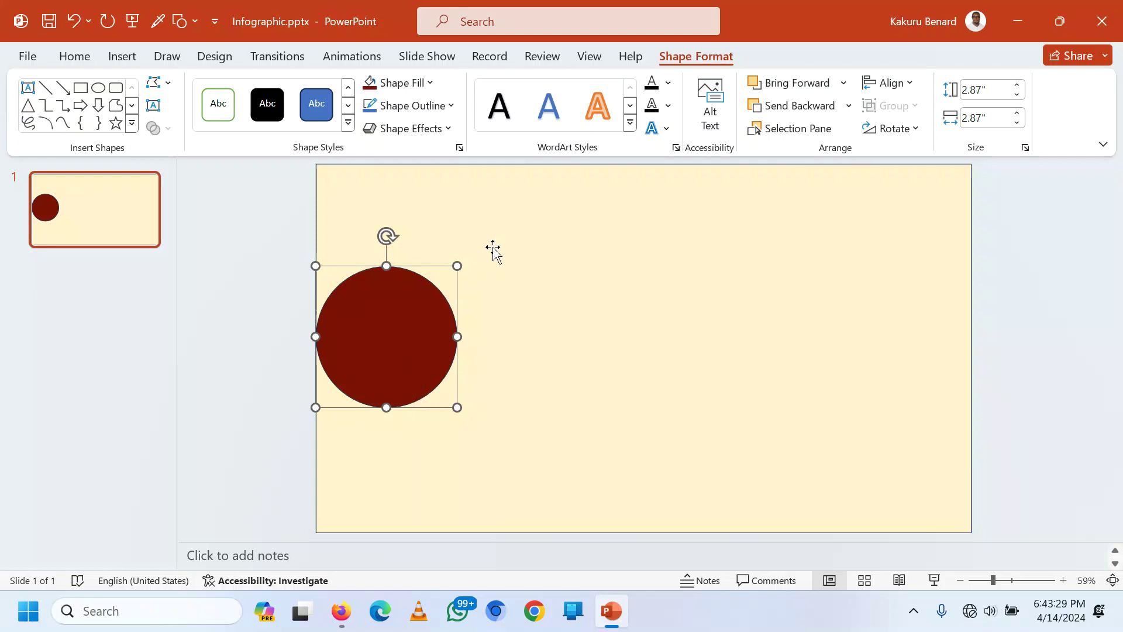
left_click(590, 58)
Step: Turn the ruler, gridlines and guides back on for aligning shapes
key("alt+space")
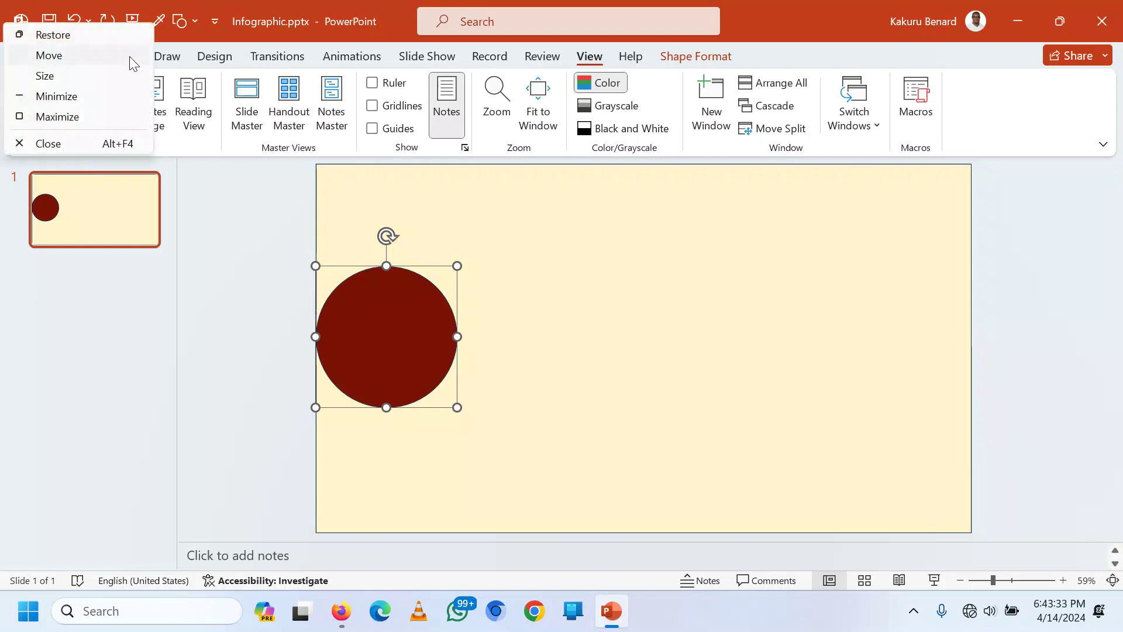
left_click(377, 84)
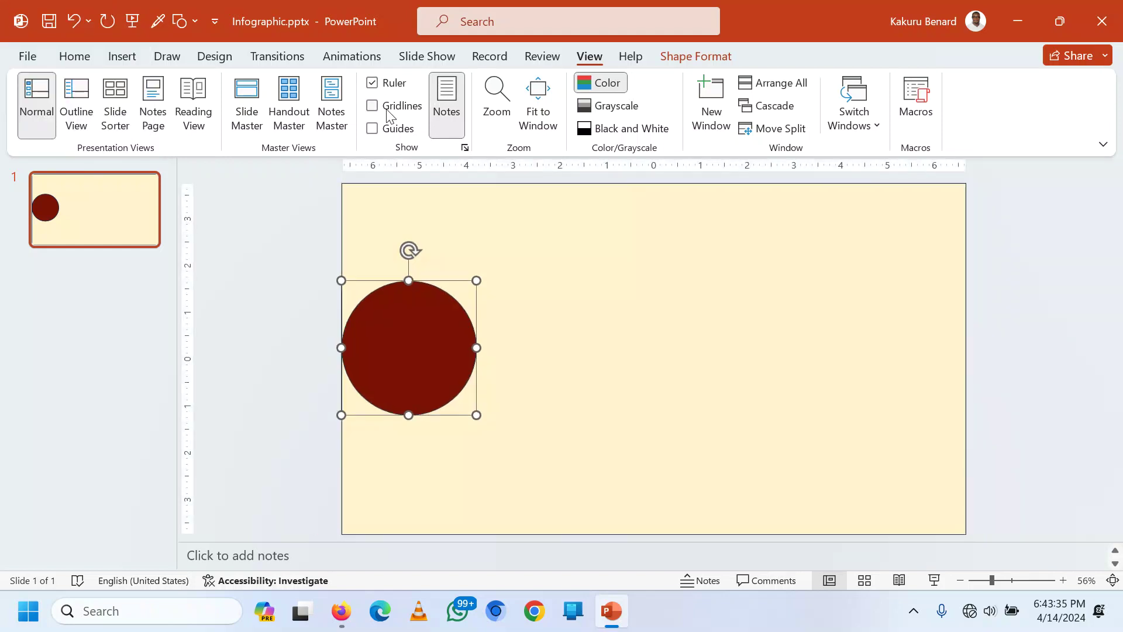
left_click(388, 109)
left_click(389, 131)
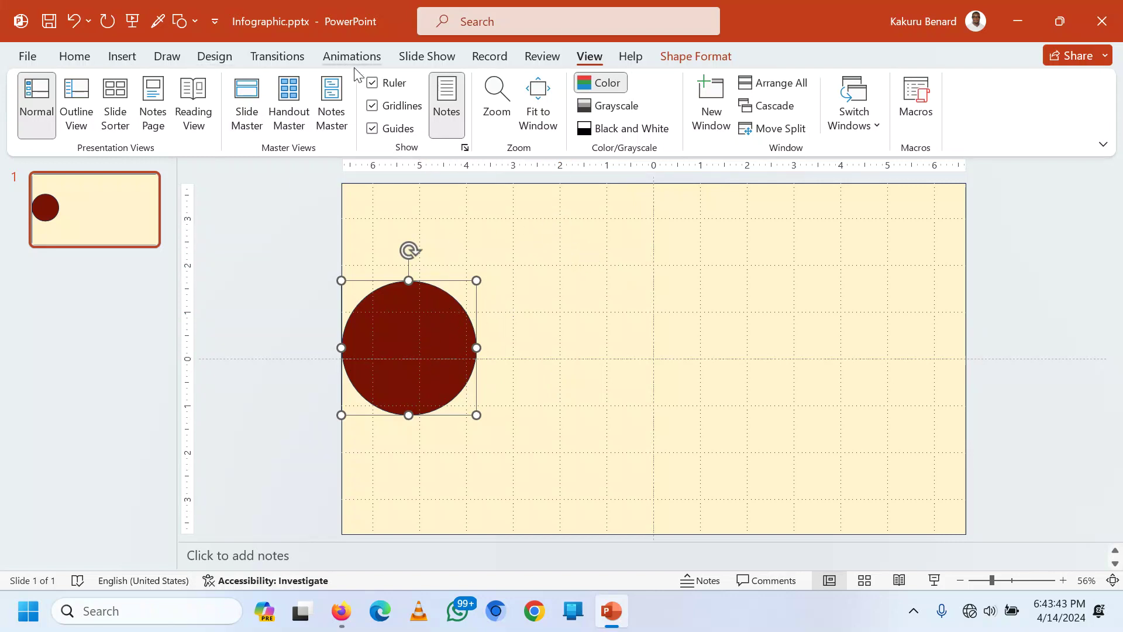
left_click(694, 57)
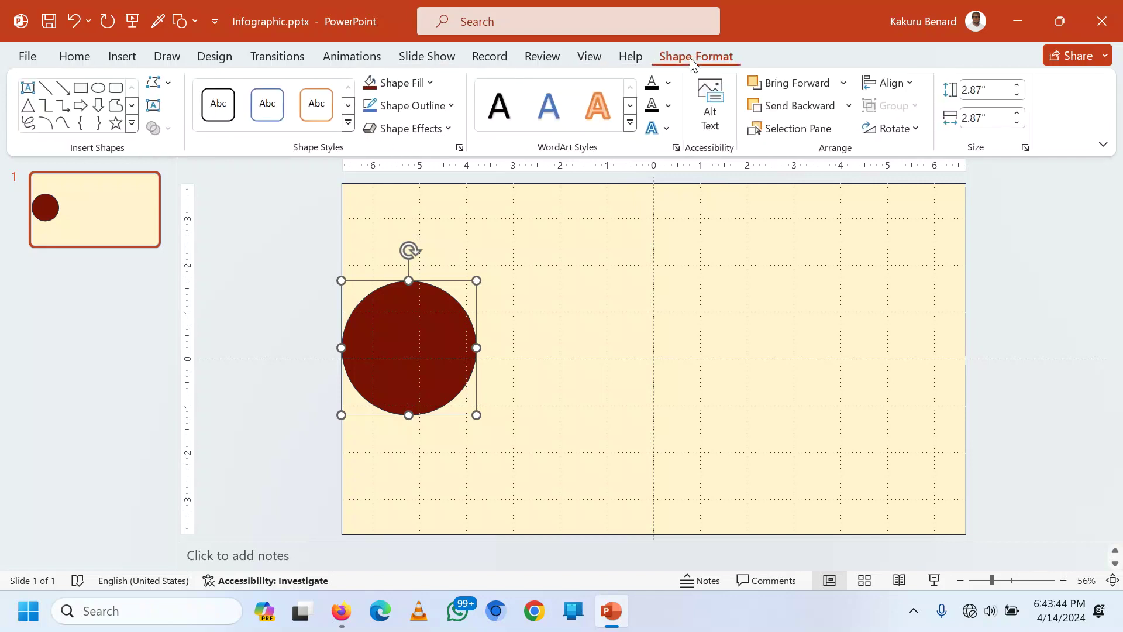
Step: Give the circle's outline the Thick Thin compound line style
left_click(452, 106)
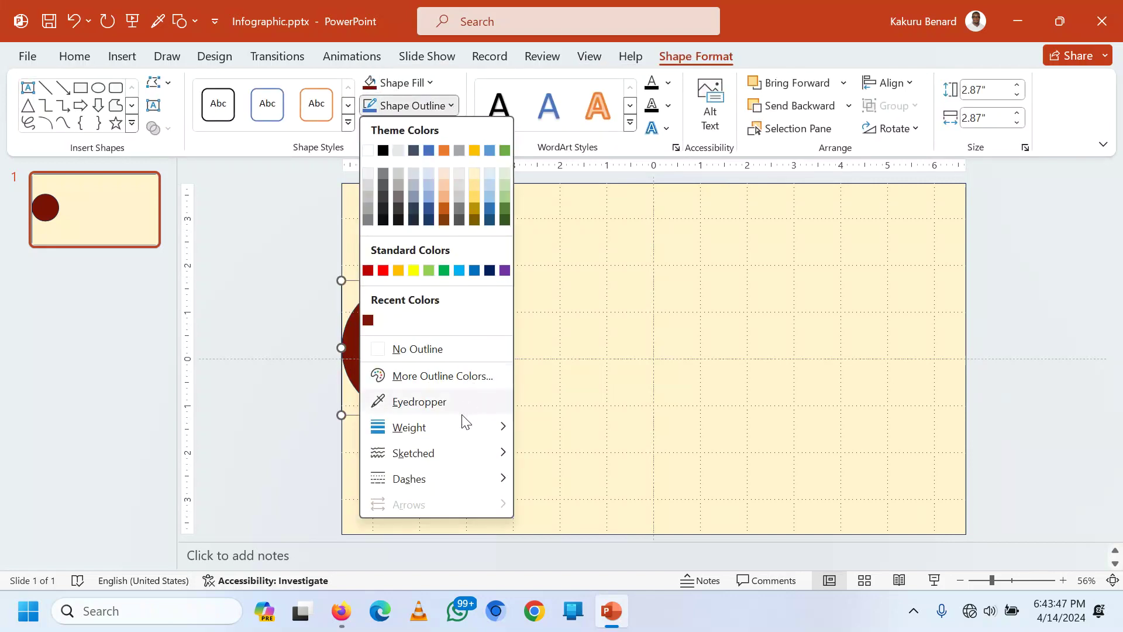
mouse_move(462, 430)
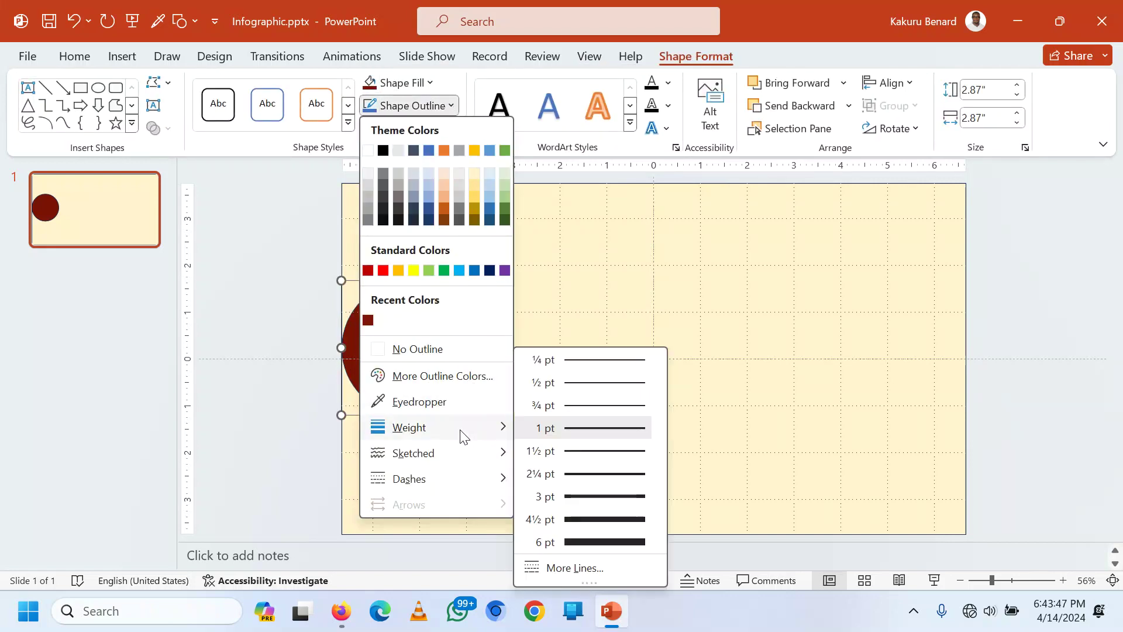
left_click(574, 568)
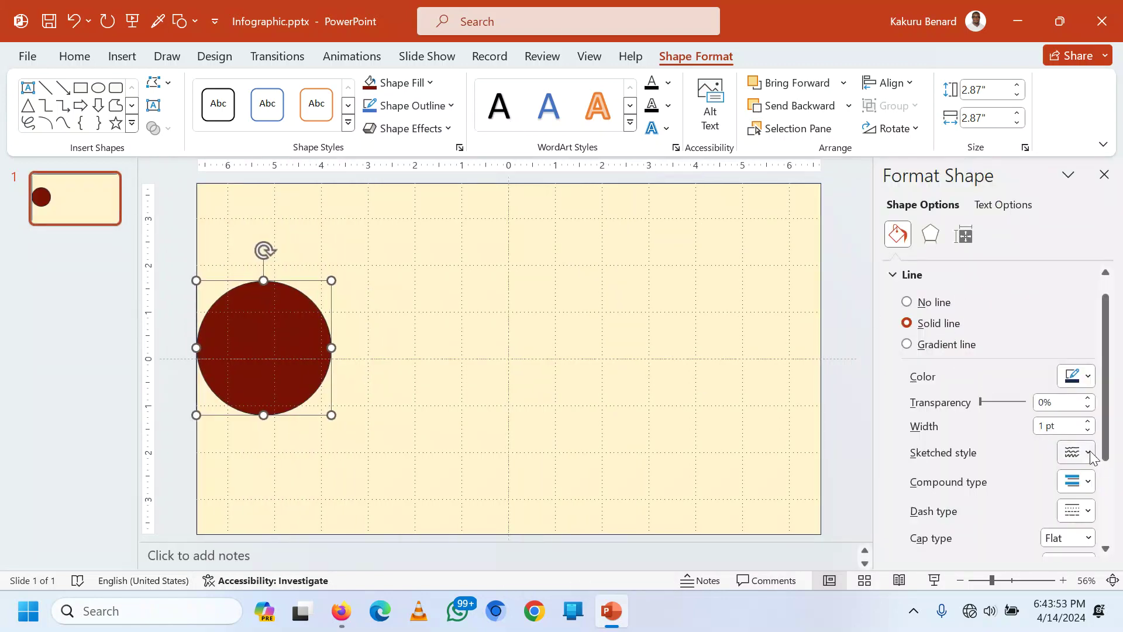
left_click(1090, 482)
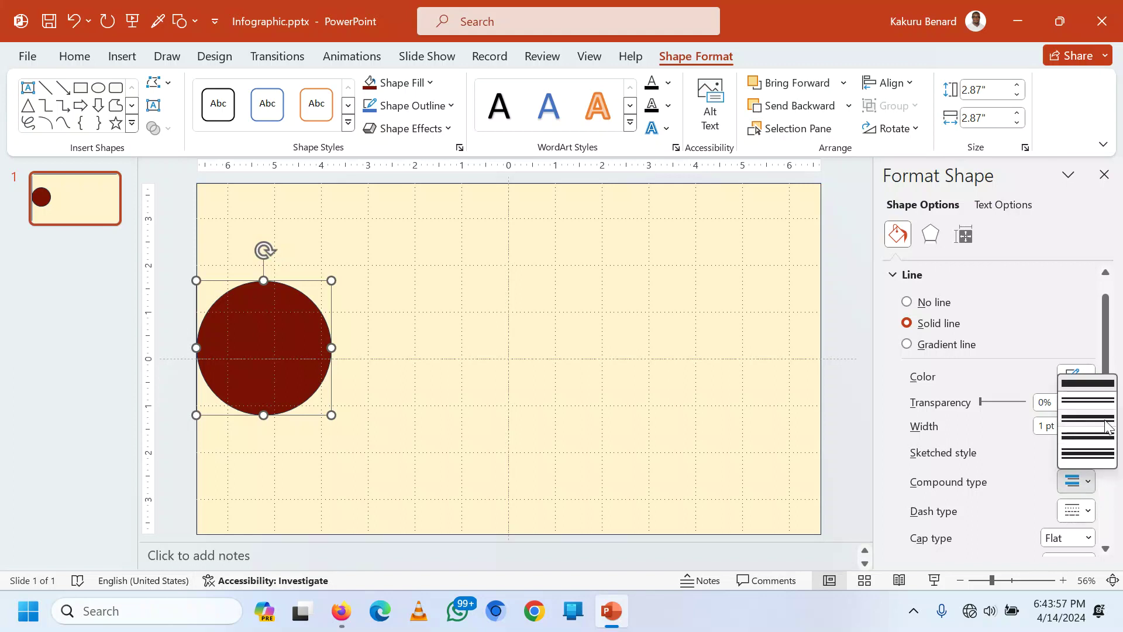
left_click(1096, 427)
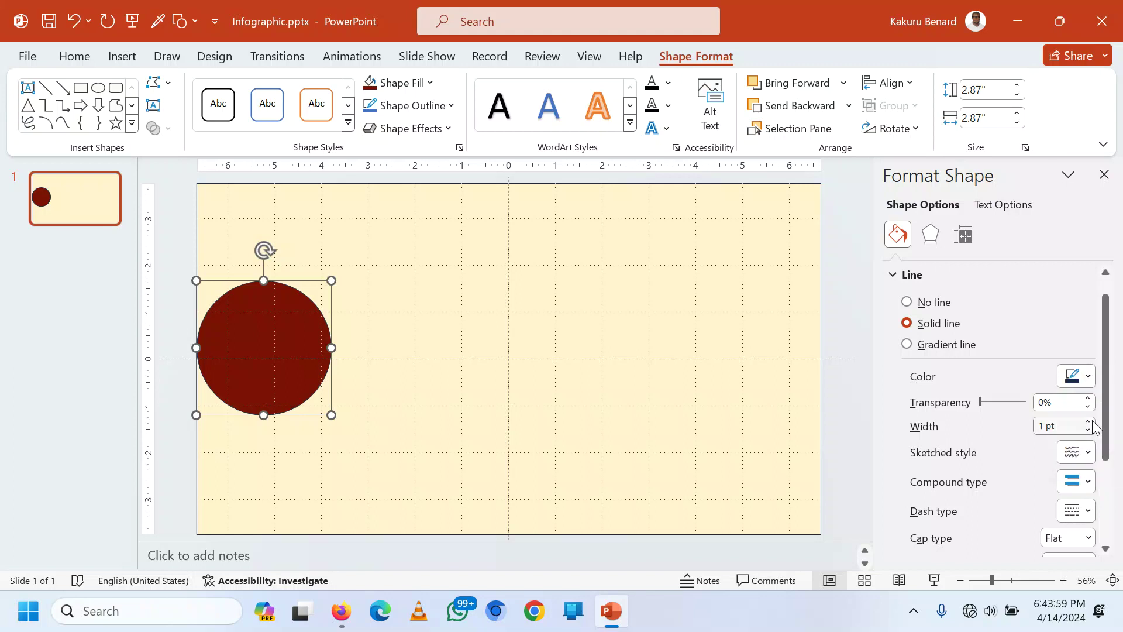
Step: Widen the outline to 16 pt and nudge the circle slightly right and down
left_click(1088, 422)
left_click(1089, 422)
left_click(1089, 422)
left_click(1089, 422)
left_click(1089, 422)
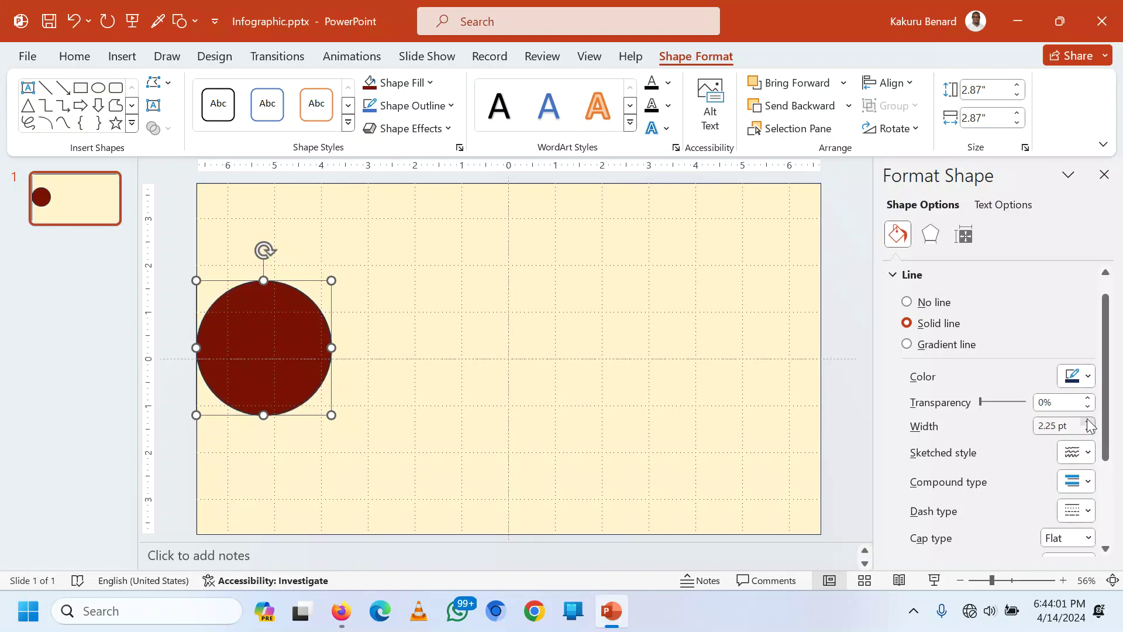
left_click(1089, 422)
left_click(1089, 422)
left_click(1089, 422)
left_click(1089, 422)
left_click(1089, 422)
left_click(1089, 422)
left_click(1089, 422)
left_click(1089, 422)
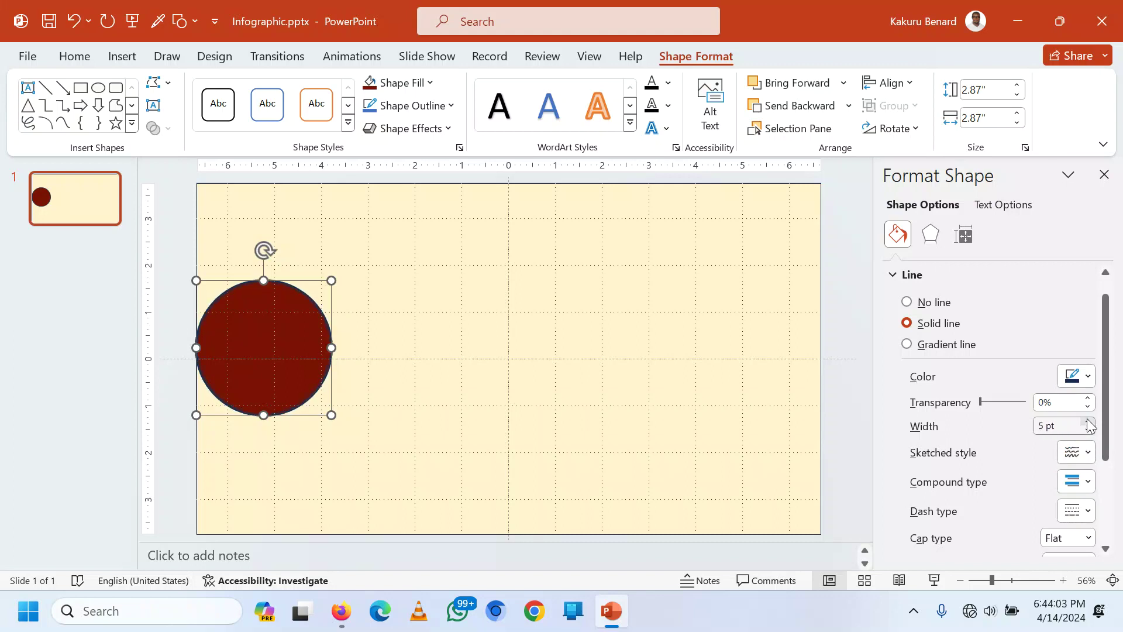
double_click(1089, 422)
left_click(1089, 422)
double_click(1089, 422)
left_click(1088, 422)
double_click(1089, 422)
left_click(1089, 422)
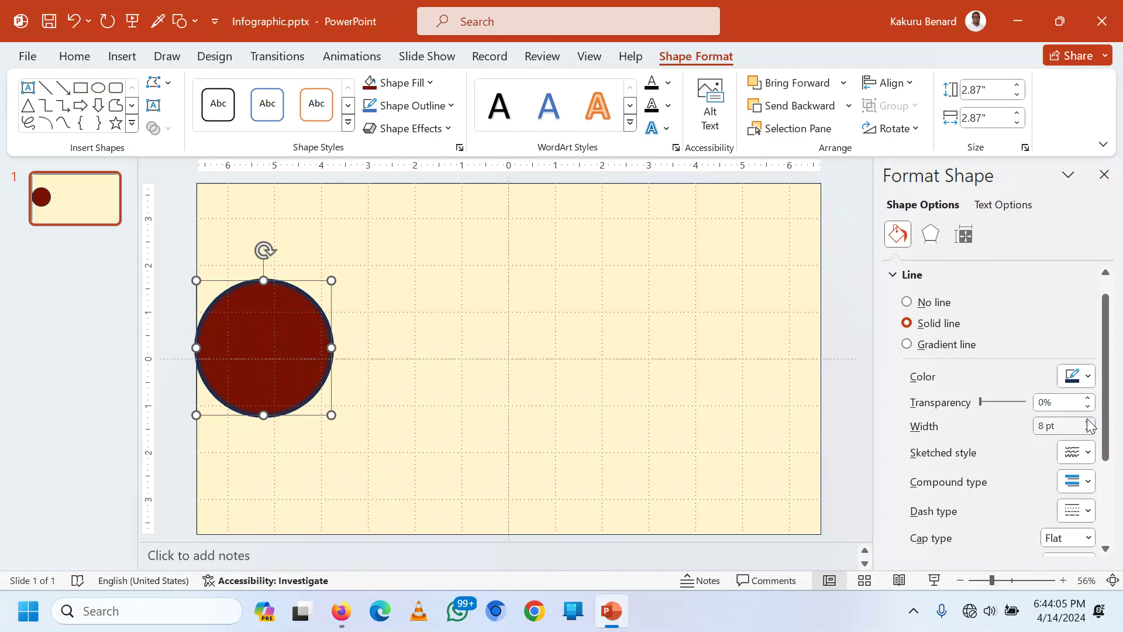
double_click(1089, 422)
left_click(1089, 422)
double_click(1089, 421)
left_click(1089, 422)
double_click(1089, 421)
double_click(1089, 422)
left_click(1089, 422)
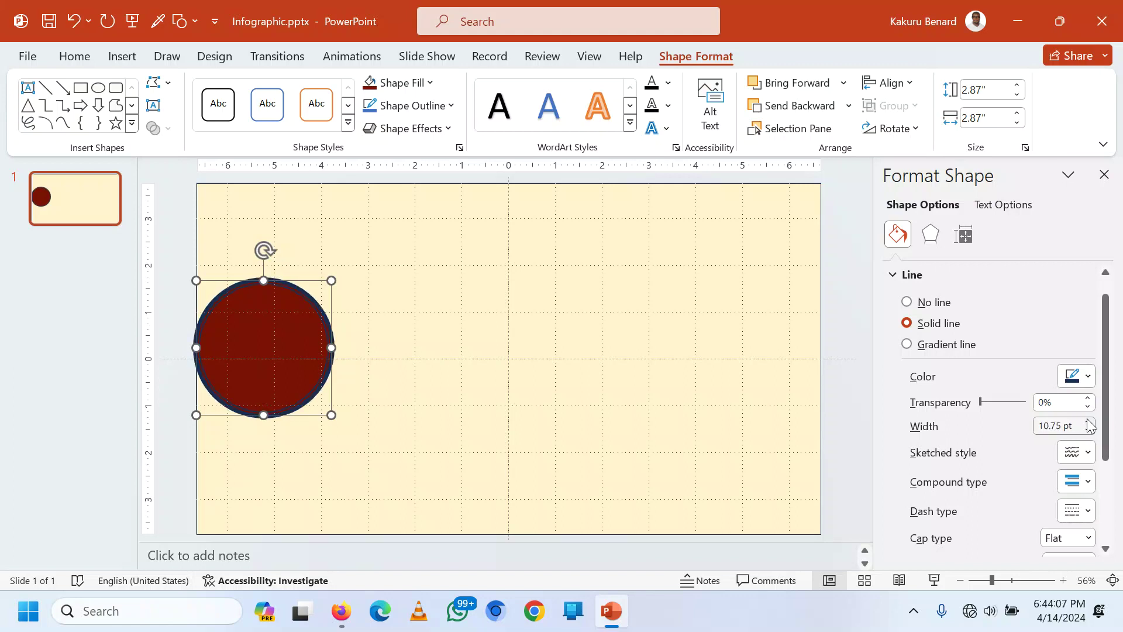
double_click(1089, 422)
left_click(1089, 422)
left_click(1088, 422)
left_click(1088, 422)
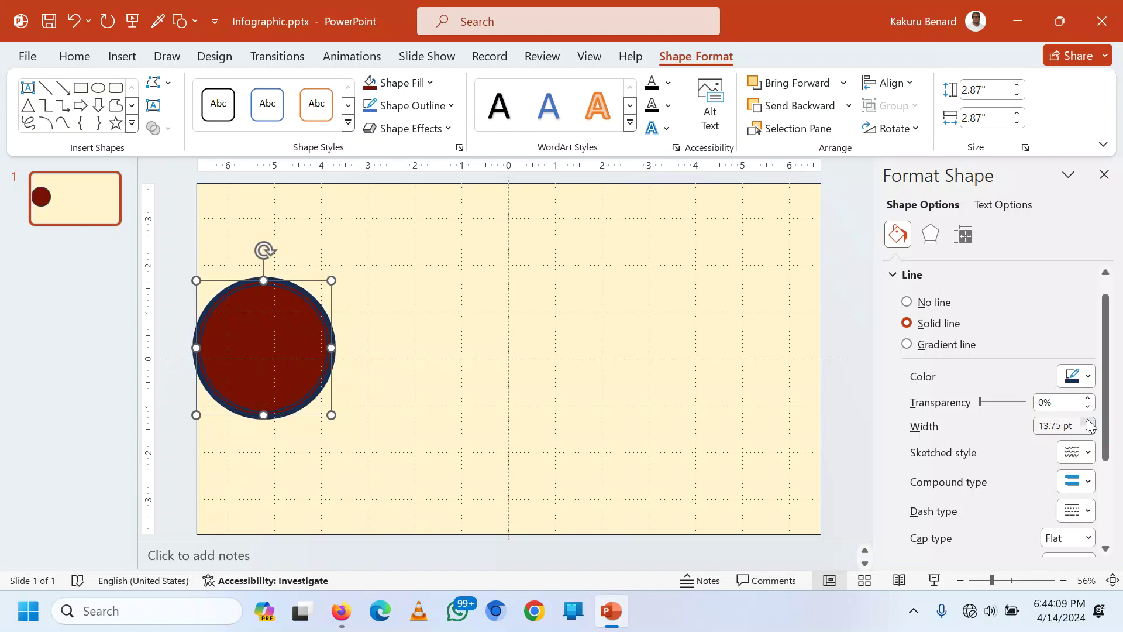
left_click(1089, 422)
left_click(1089, 421)
left_click(1089, 422)
left_click(1089, 422)
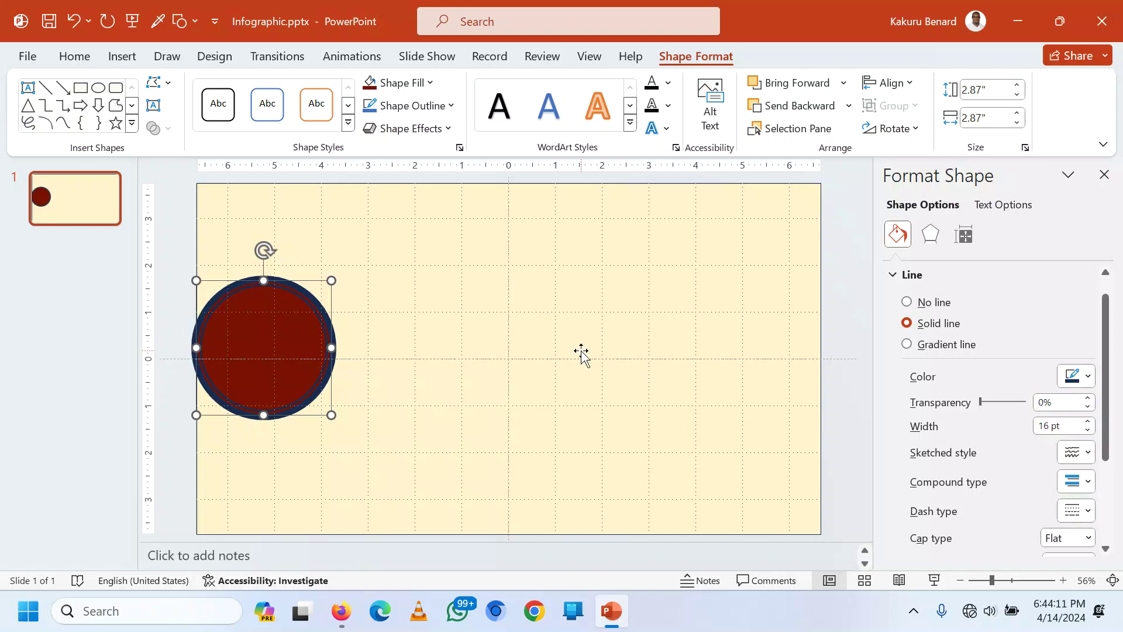
left_click_drag(276, 344, 281, 347)
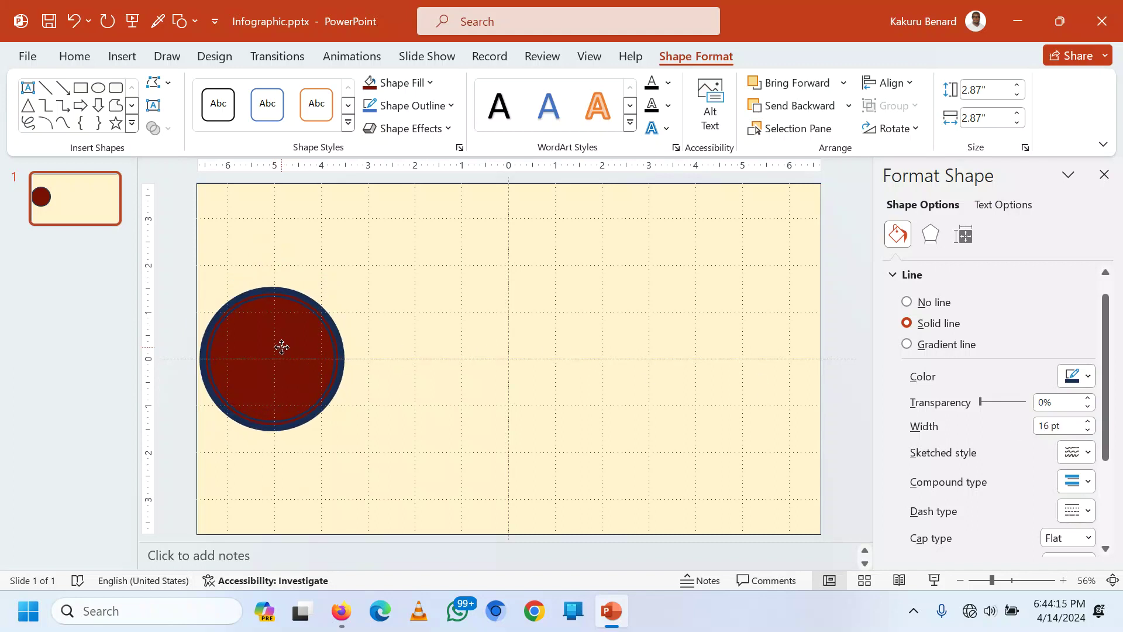
left_click_drag(282, 347, 281, 348)
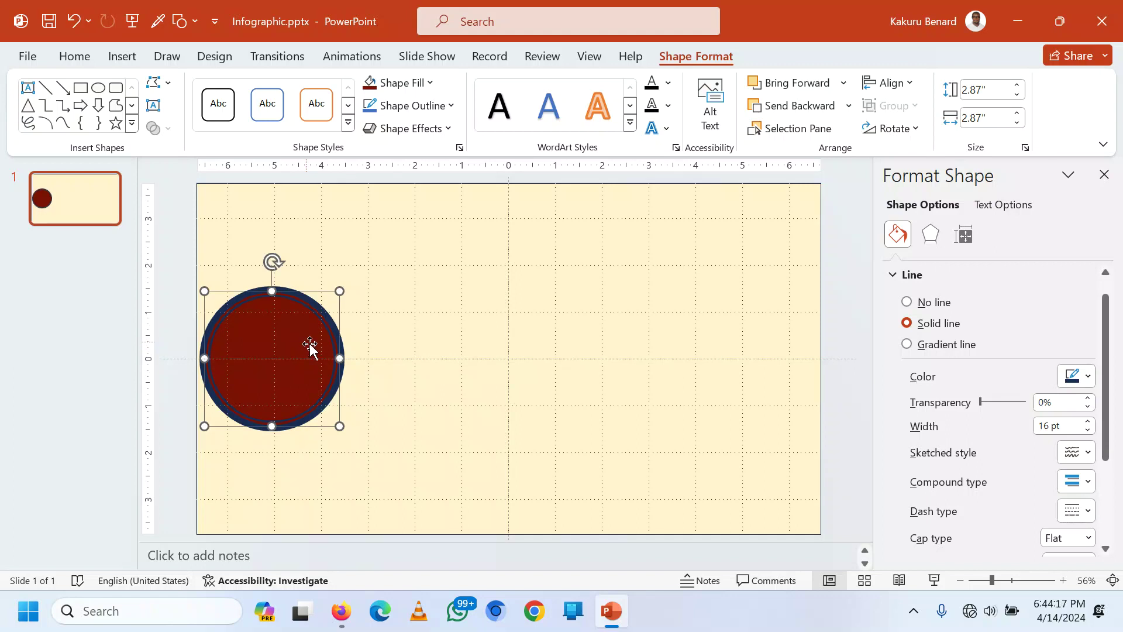
Step: Turn the circle's outline green and put the circle into text editing
left_click(452, 108)
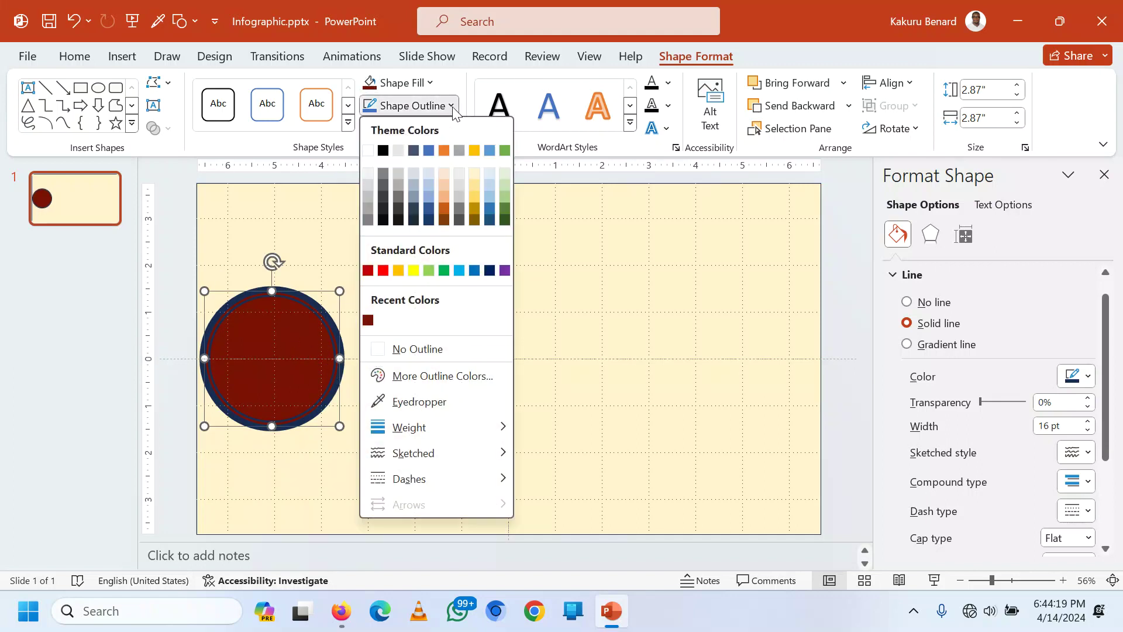
left_click(444, 271)
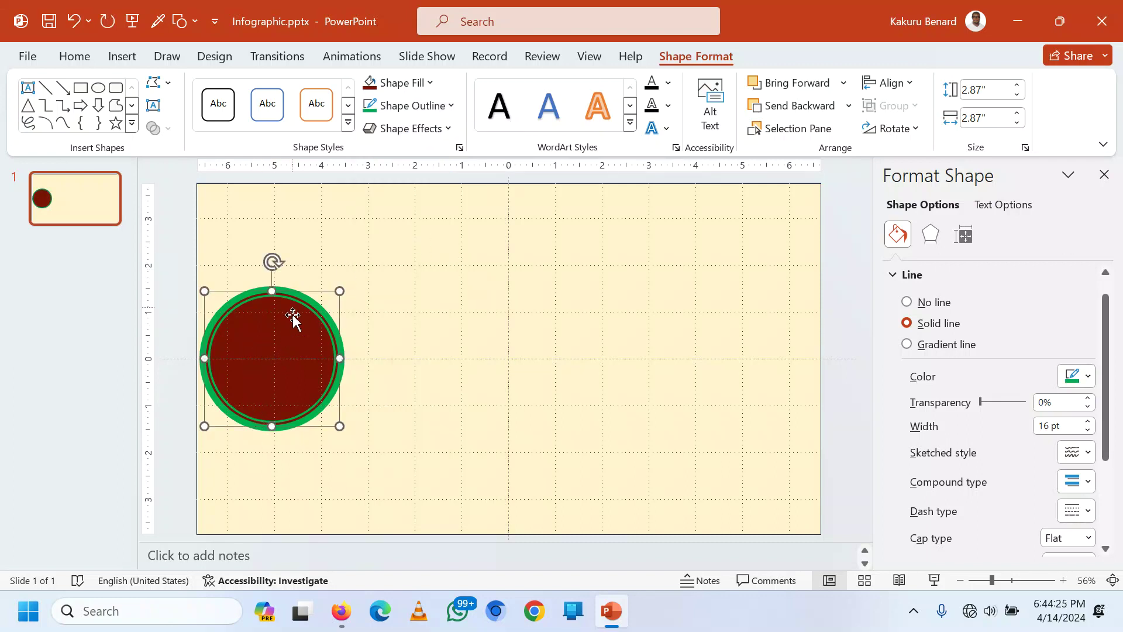
right_click(276, 342)
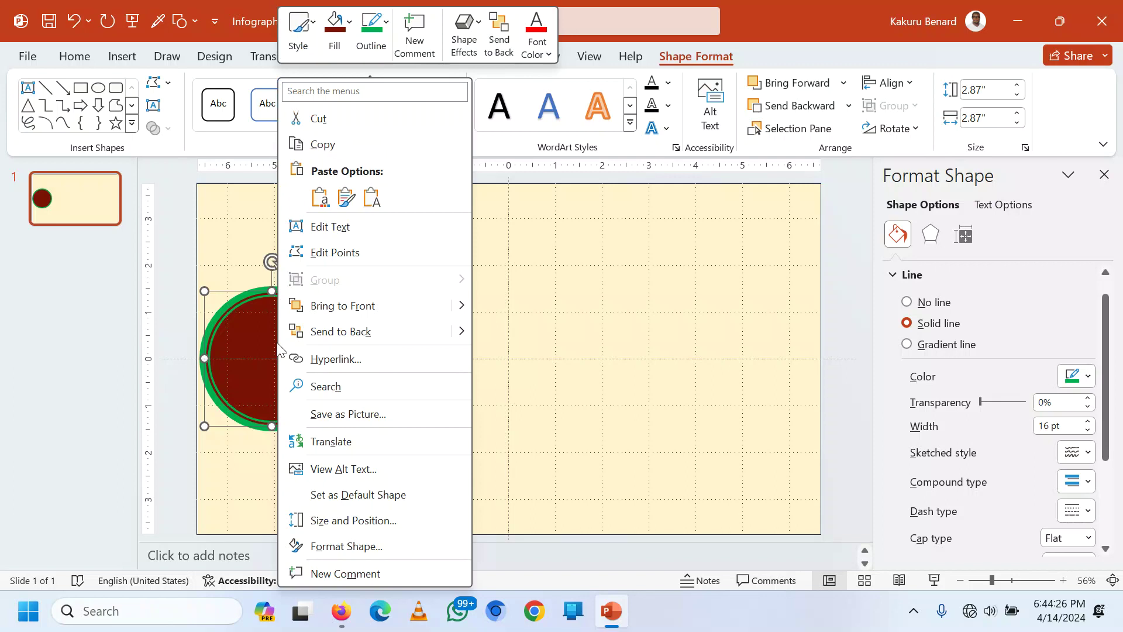
left_click(355, 232)
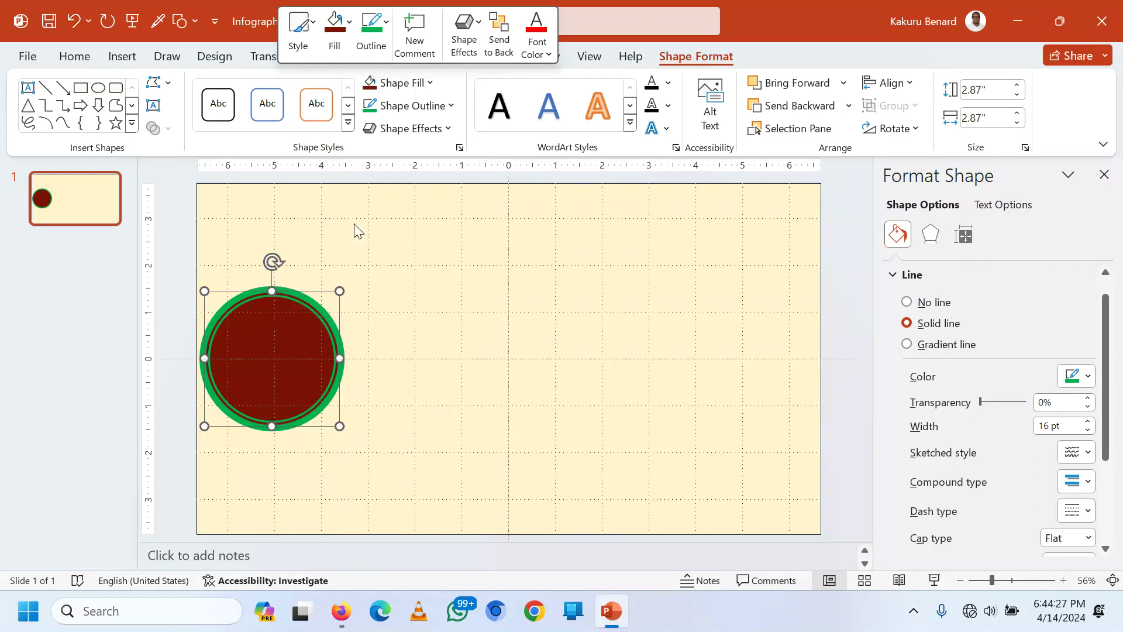
Step: Copy the 'Our funding partners' heading from the Kilimo Trust website
left_click(341, 610)
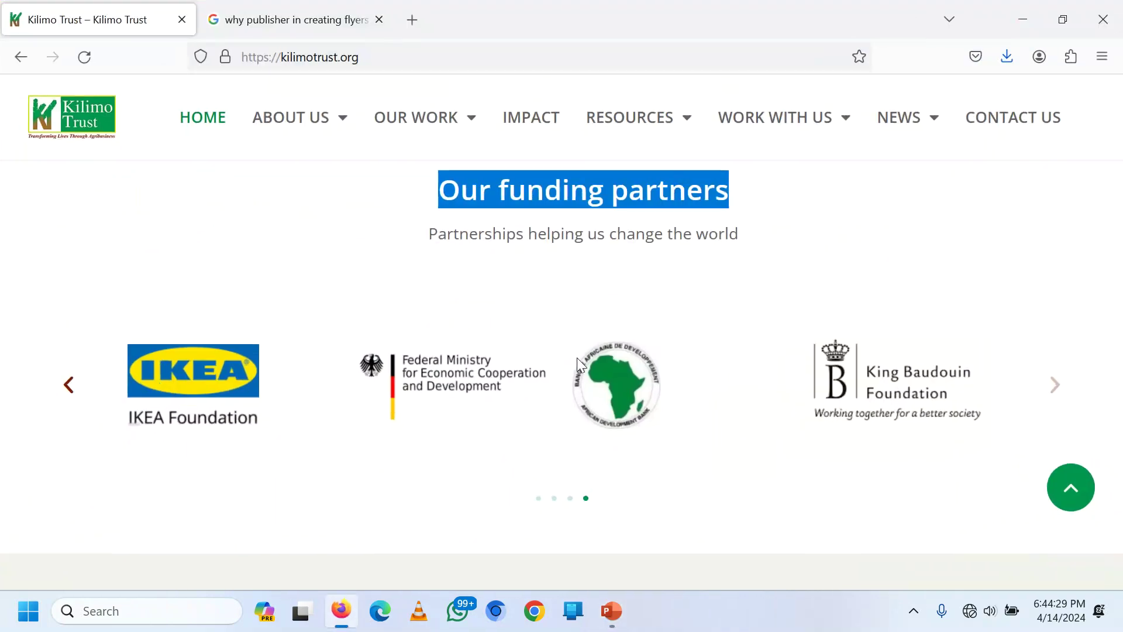
right_click(524, 197)
left_click(566, 215)
Step: Paste 'Our funding partners' into the circle, add 'At Kilimo Trust' below, and bold it all
left_click(612, 611)
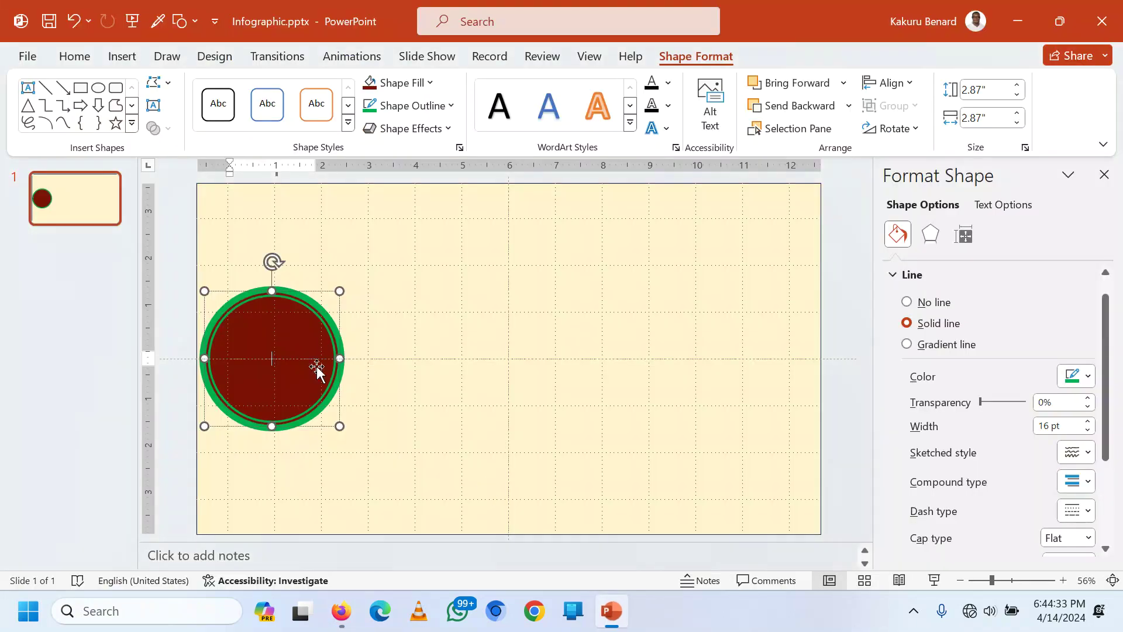
key("ctrl+v")
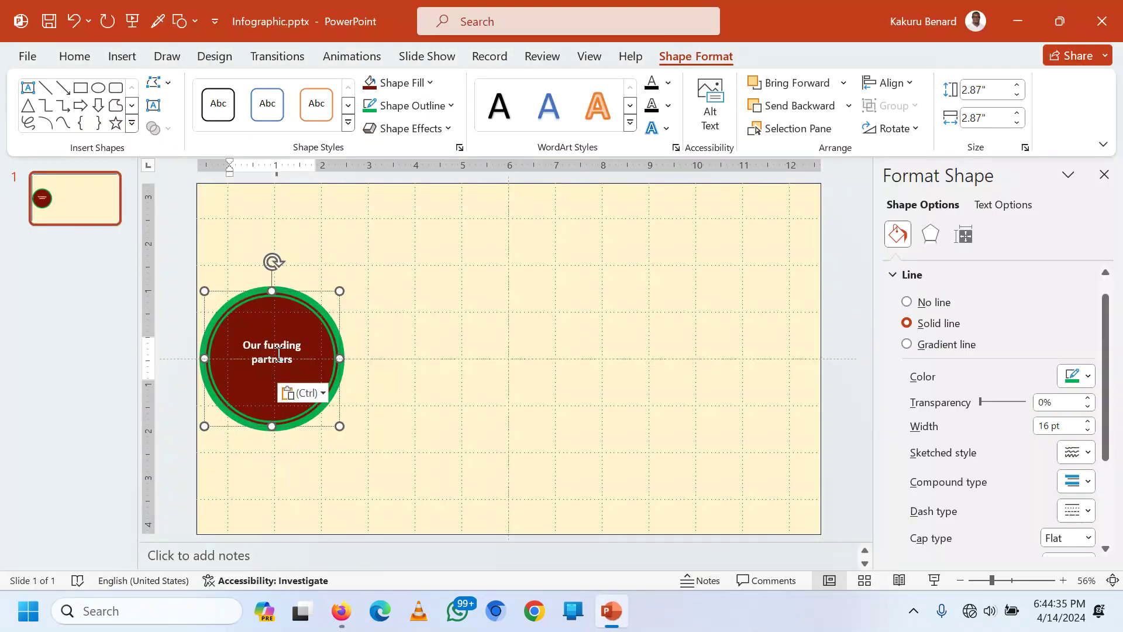
key("Return")
type("At")
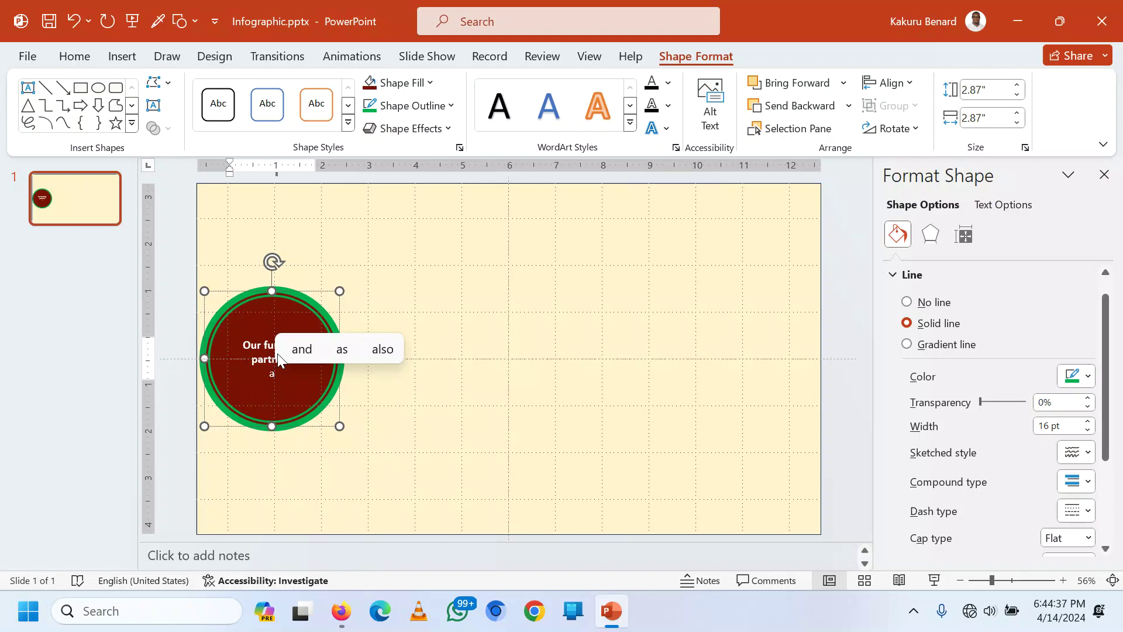
type(" Ki")
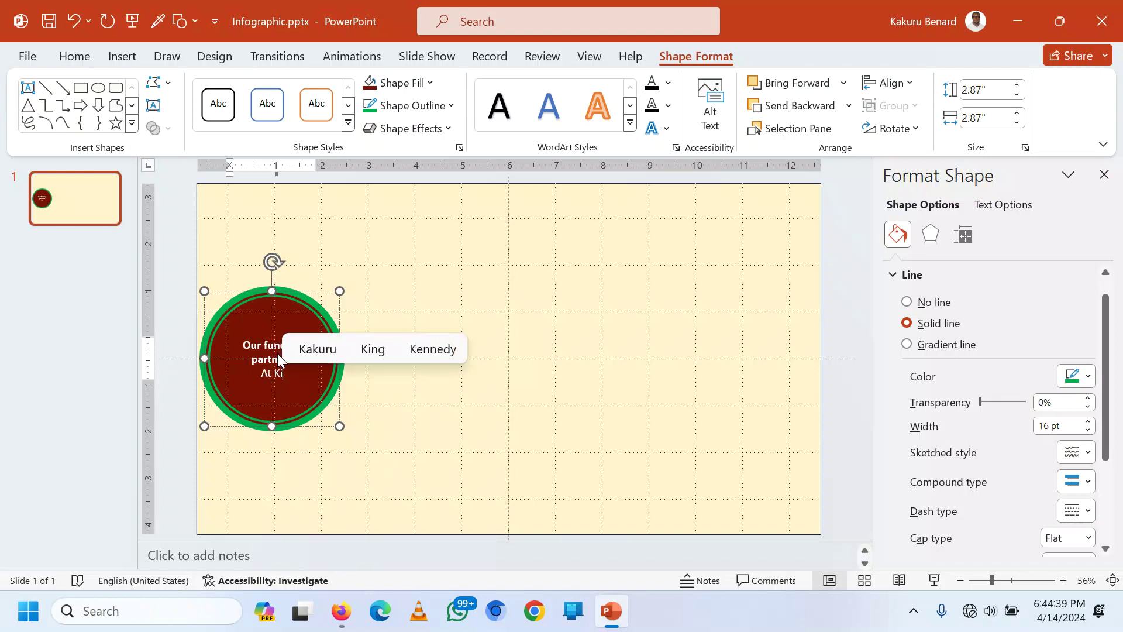
type("lim")
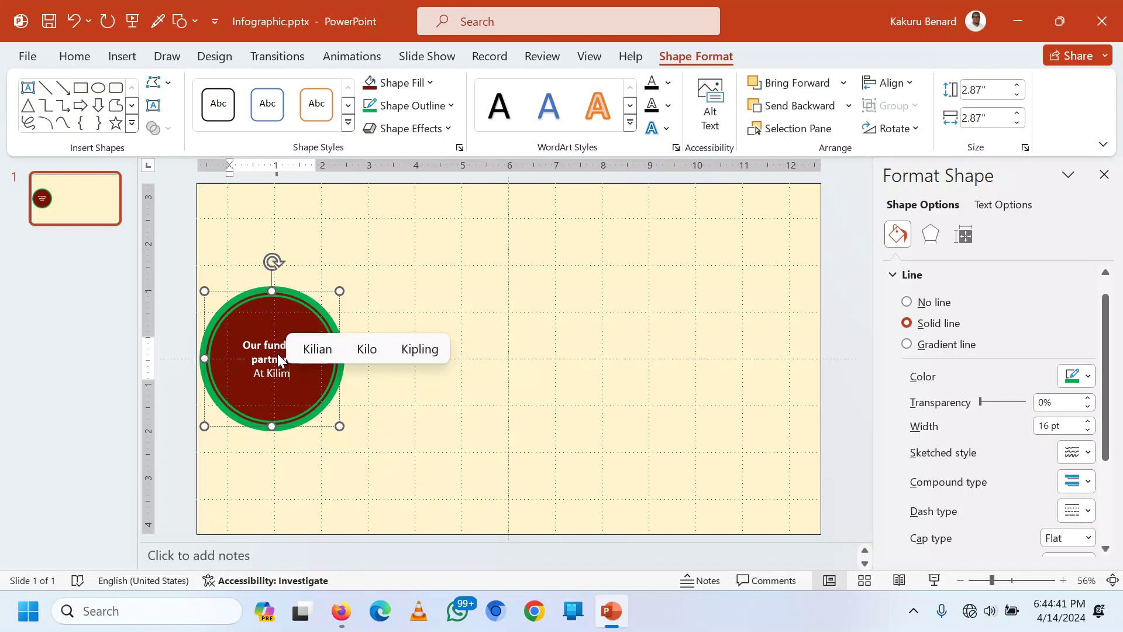
type("o Trust")
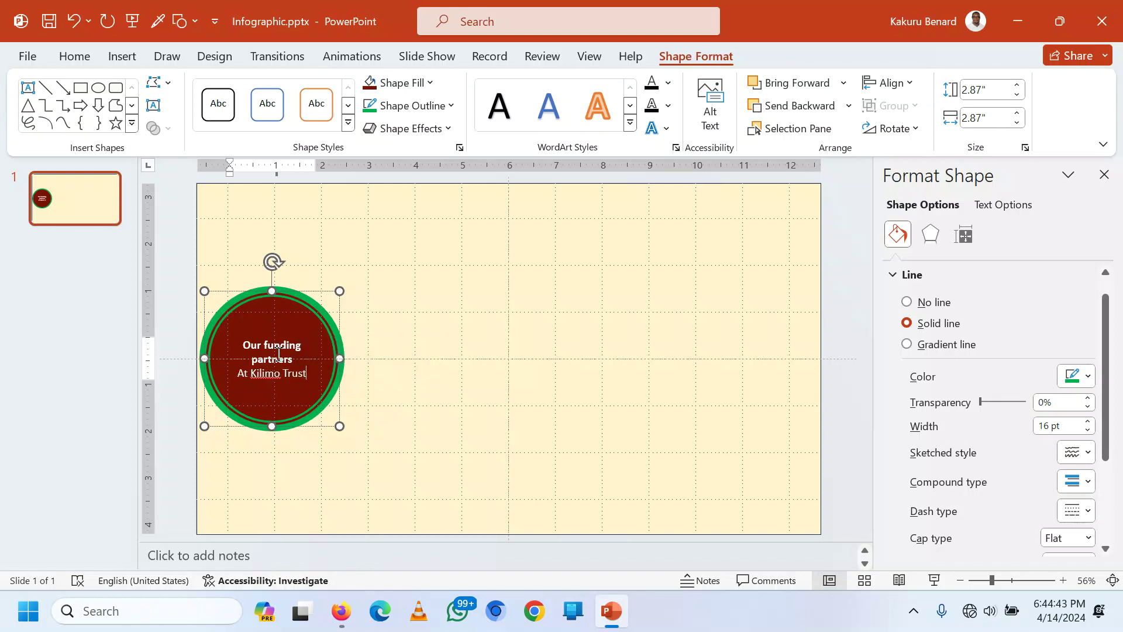
key("ctrl+a")
key("ctrl+b")
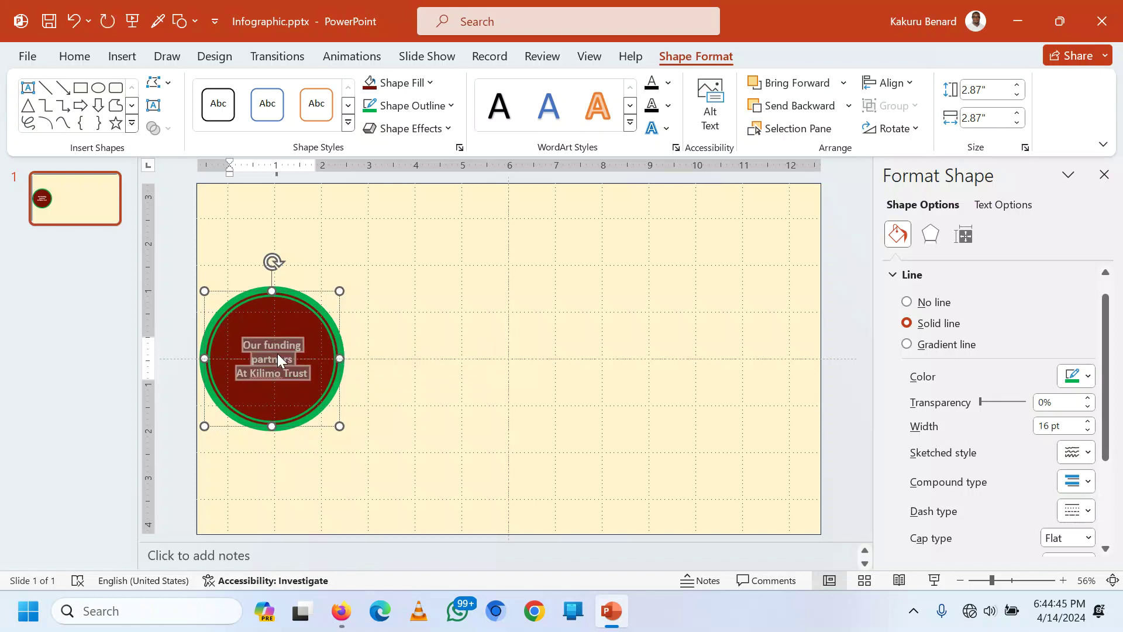
left_click(75, 56)
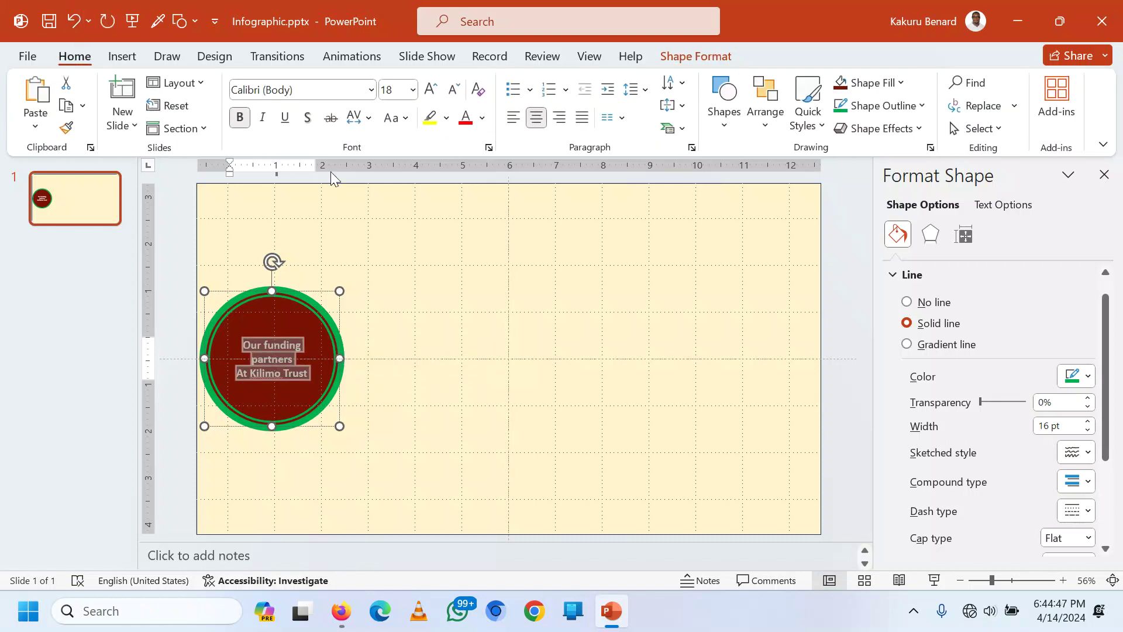
Step: Set the circle's text to white Arial Rounded MT Bold, enlarged from 18 to 20 pt
left_click(371, 89)
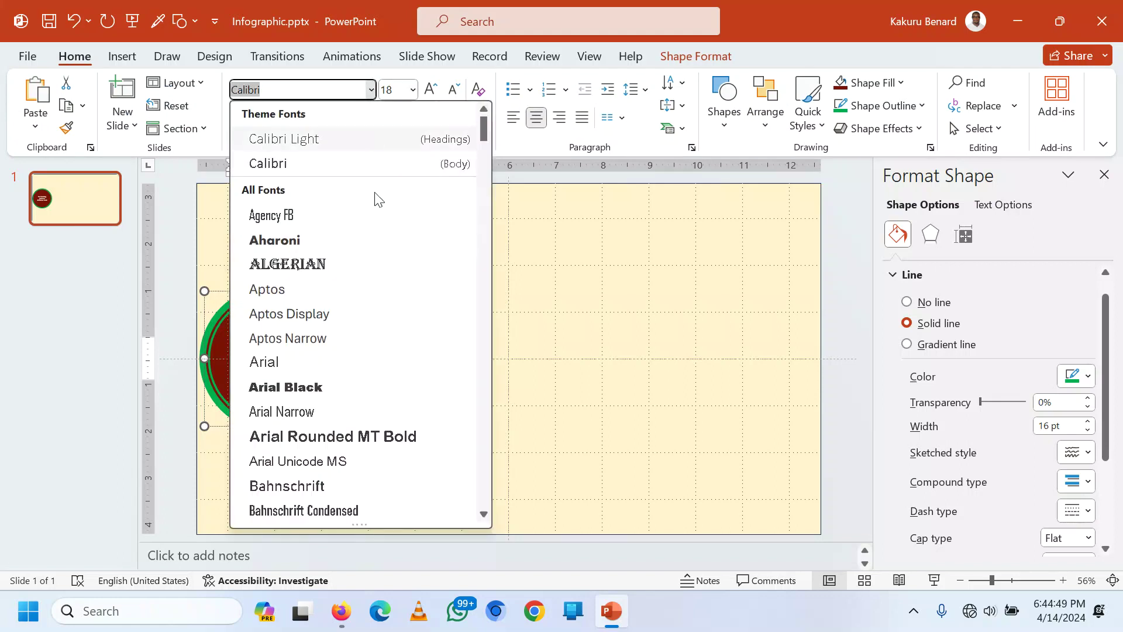
left_click(366, 440)
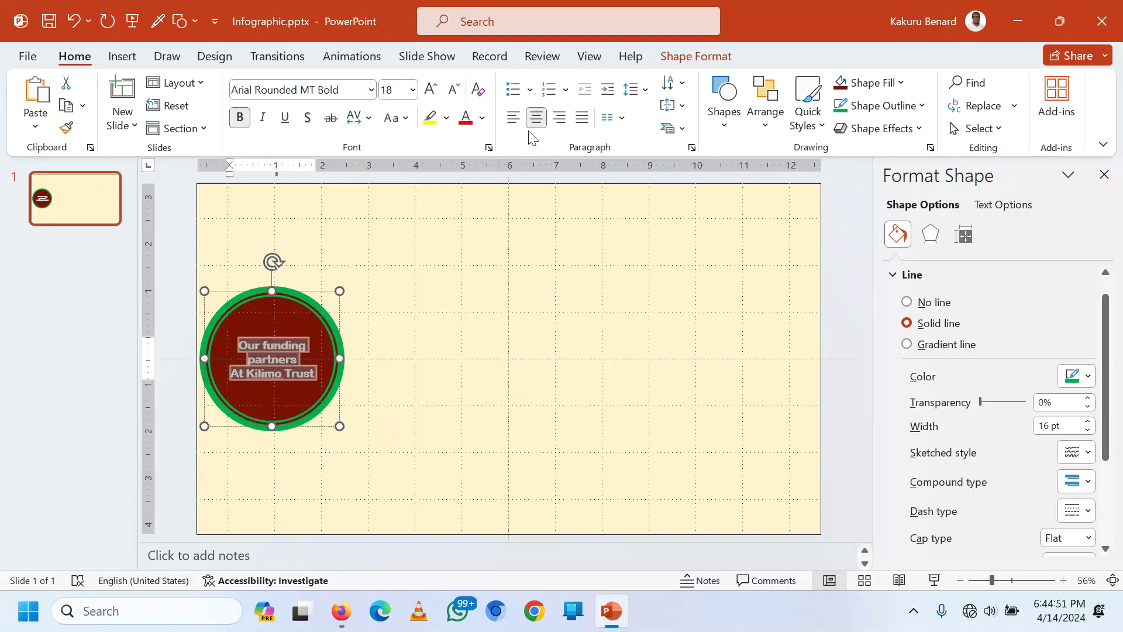
left_click(484, 118)
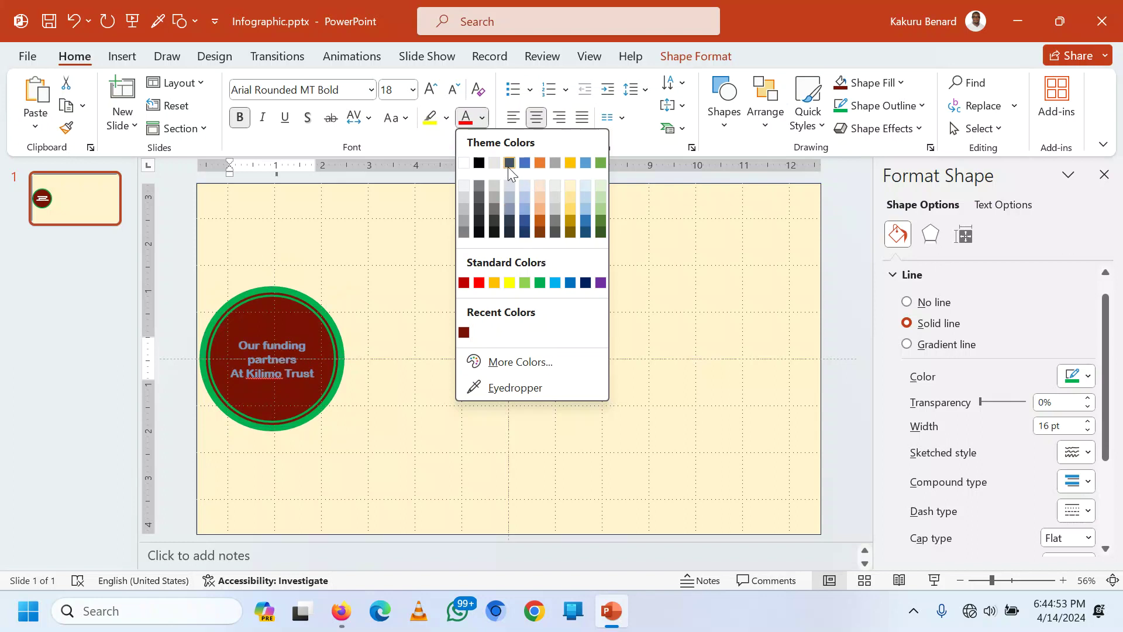
left_click(463, 163)
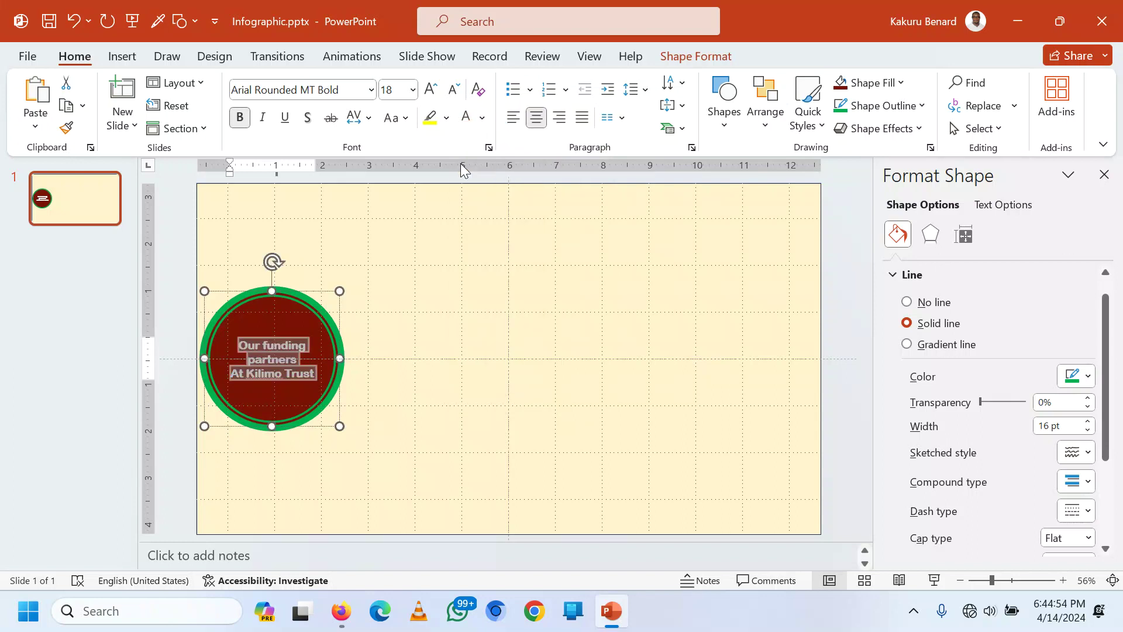
left_click(432, 92)
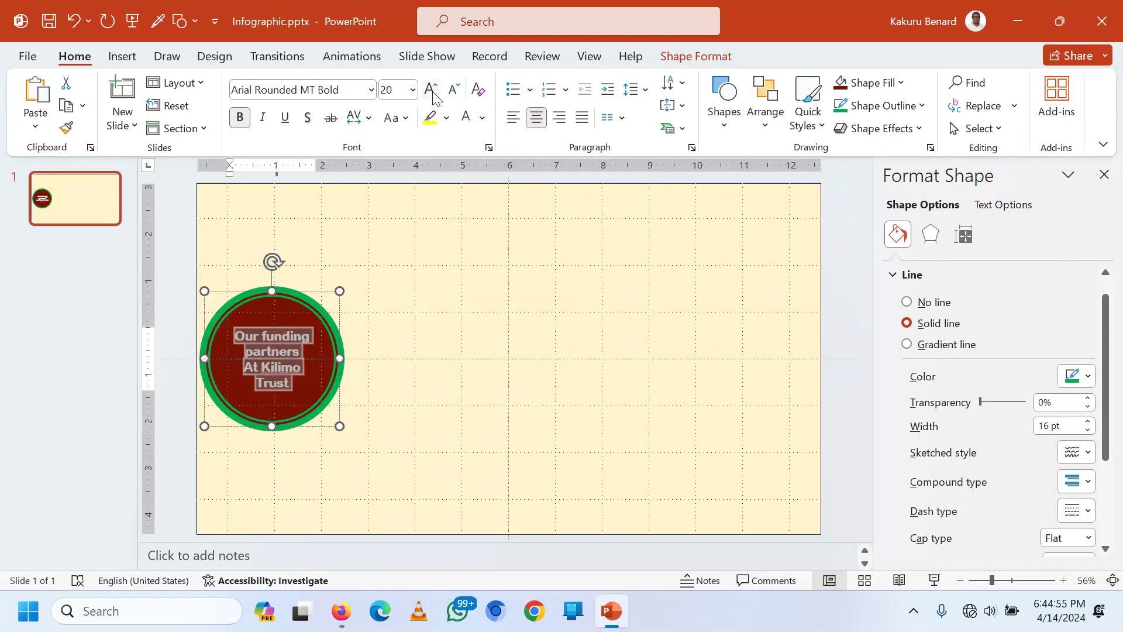
Step: Add a text shadow and Loose character spacing to the circle's text
left_click(306, 119)
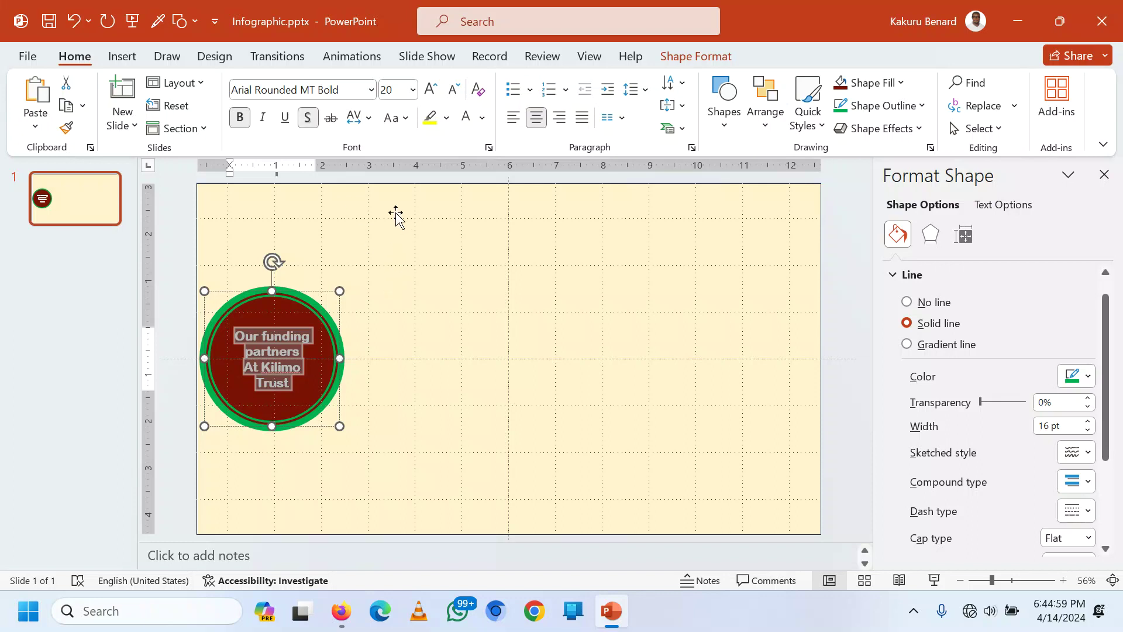
left_click(364, 117)
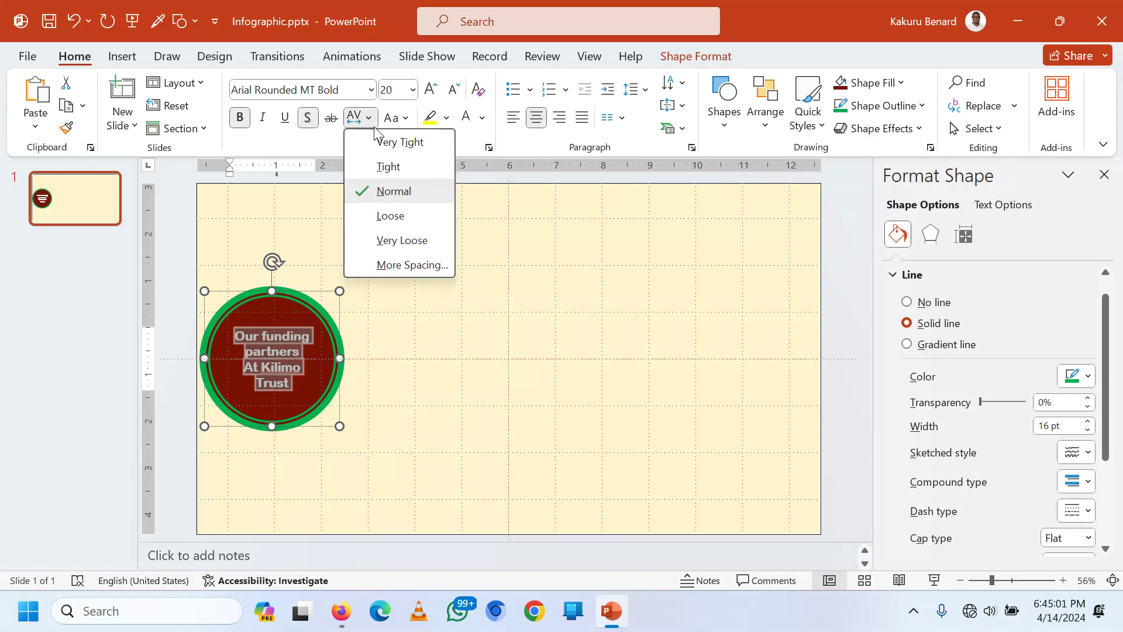
left_click(403, 227)
left_click(437, 389)
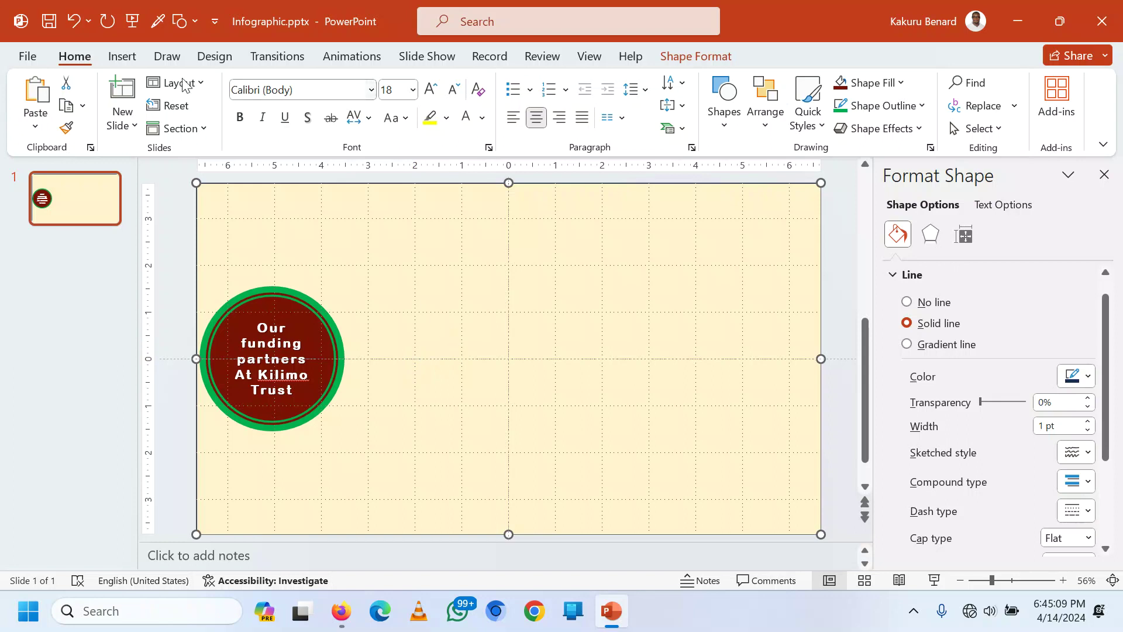
Step: Insert an Arc shape to the right of the maroon circle
left_click(132, 64)
left_click(297, 122)
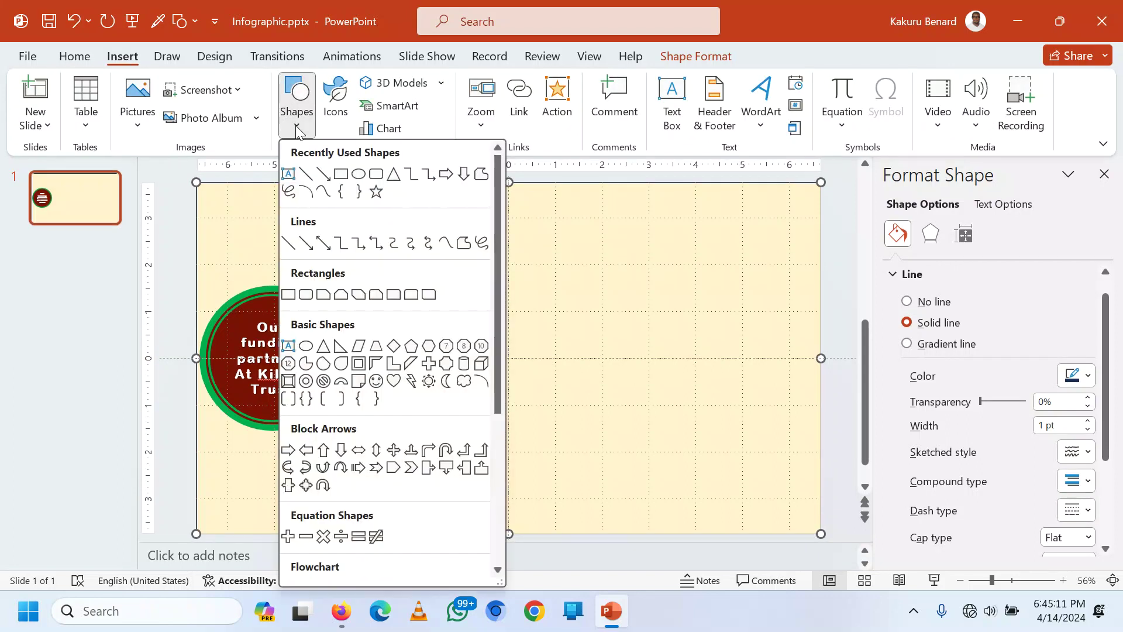
left_click(310, 198)
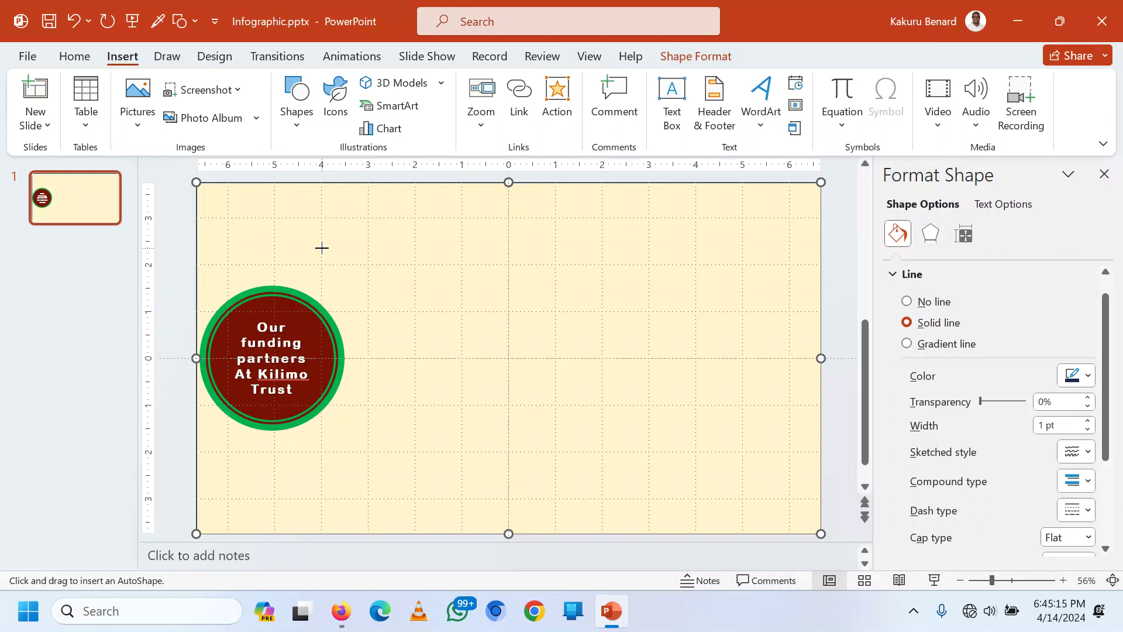
left_click_drag(363, 274, 454, 529)
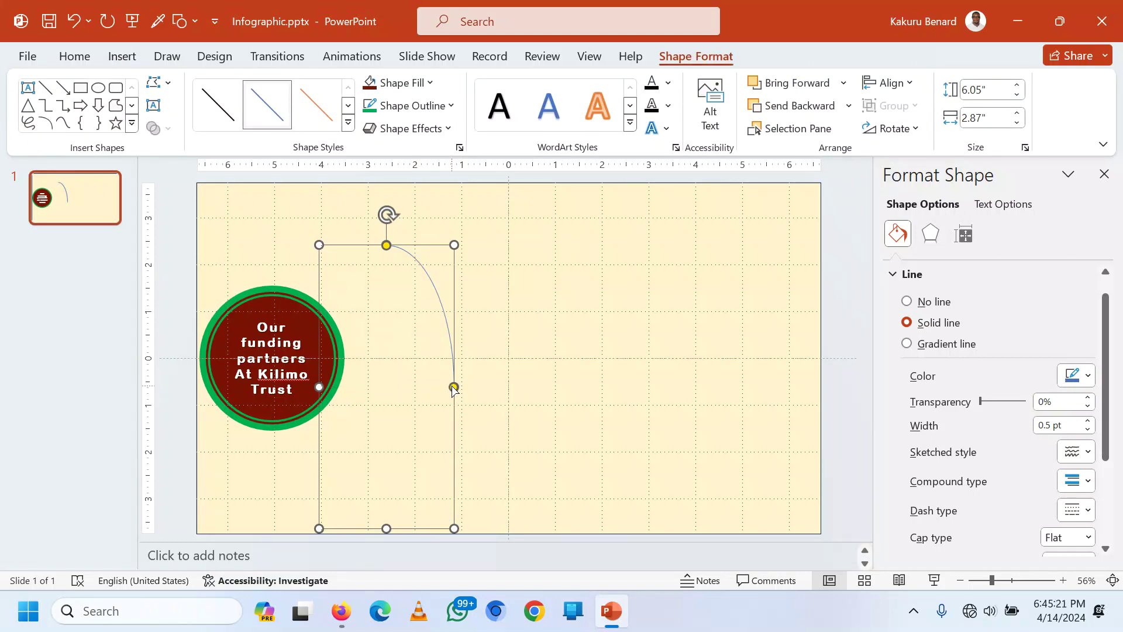
Step: Lengthen the arc's ends to about 6.05" tall and shift it left against the circle
left_click_drag(454, 387, 434, 450)
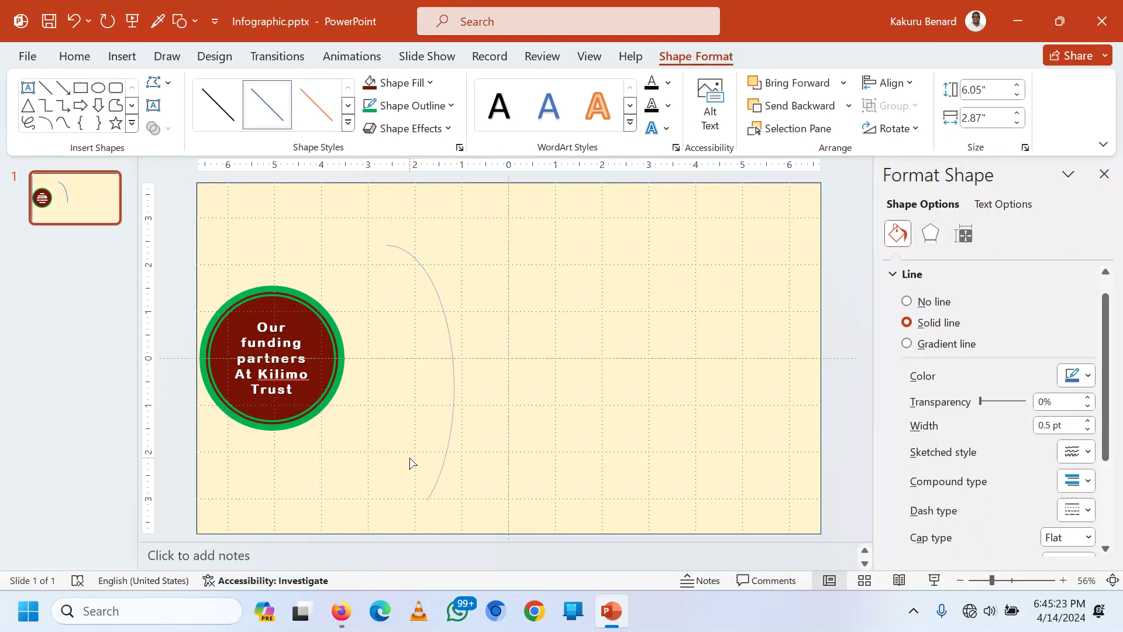
left_click_drag(417, 469, 417, 468)
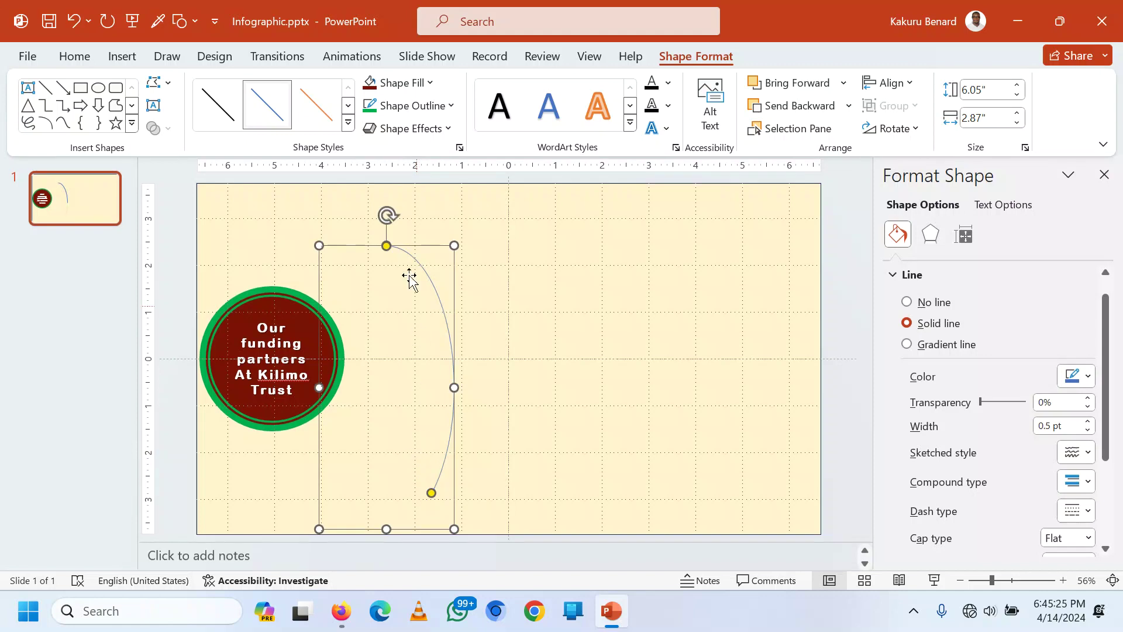
left_click_drag(385, 249, 413, 233)
left_click_drag(451, 351, 385, 324)
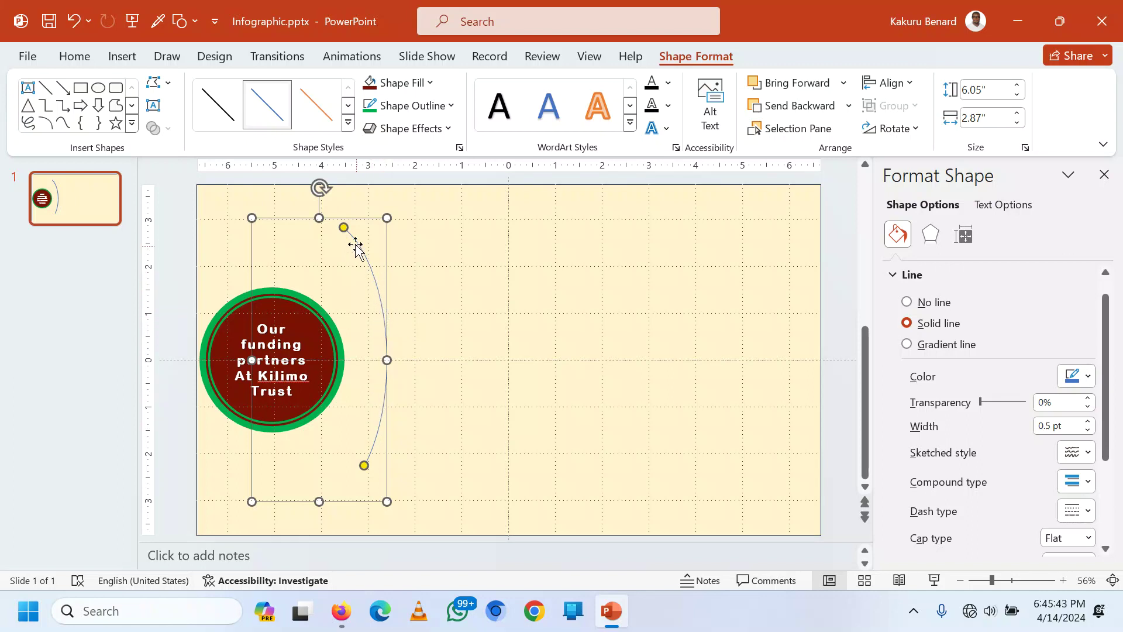
Step: Give the arc a 2¼ pt outline weight so it becomes a thicker green line
left_click(349, 288)
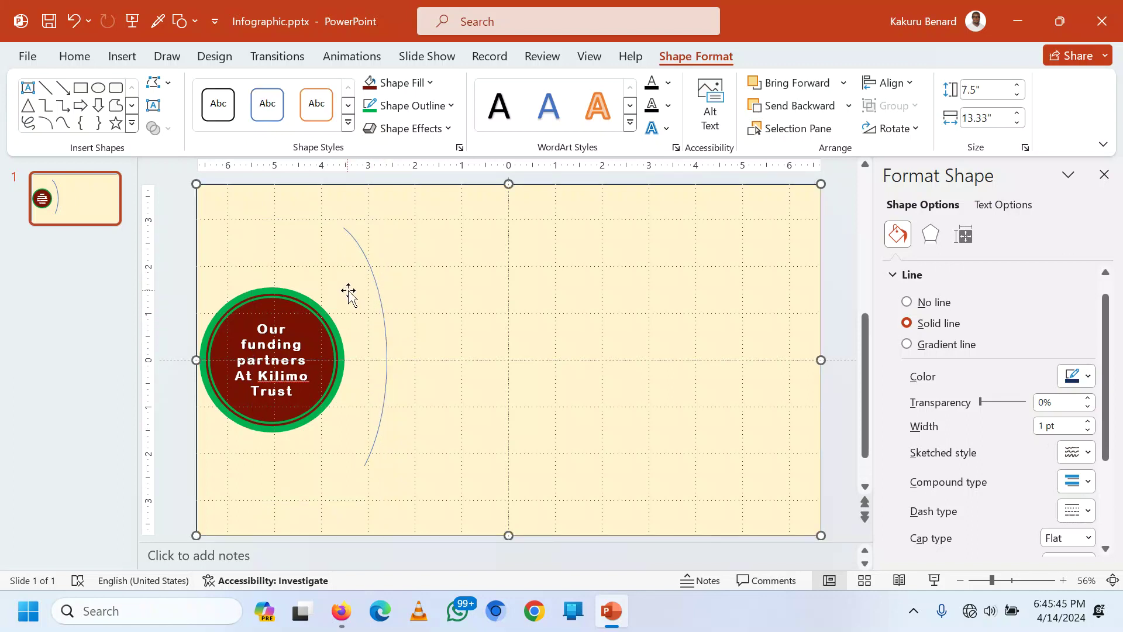
left_click(367, 259)
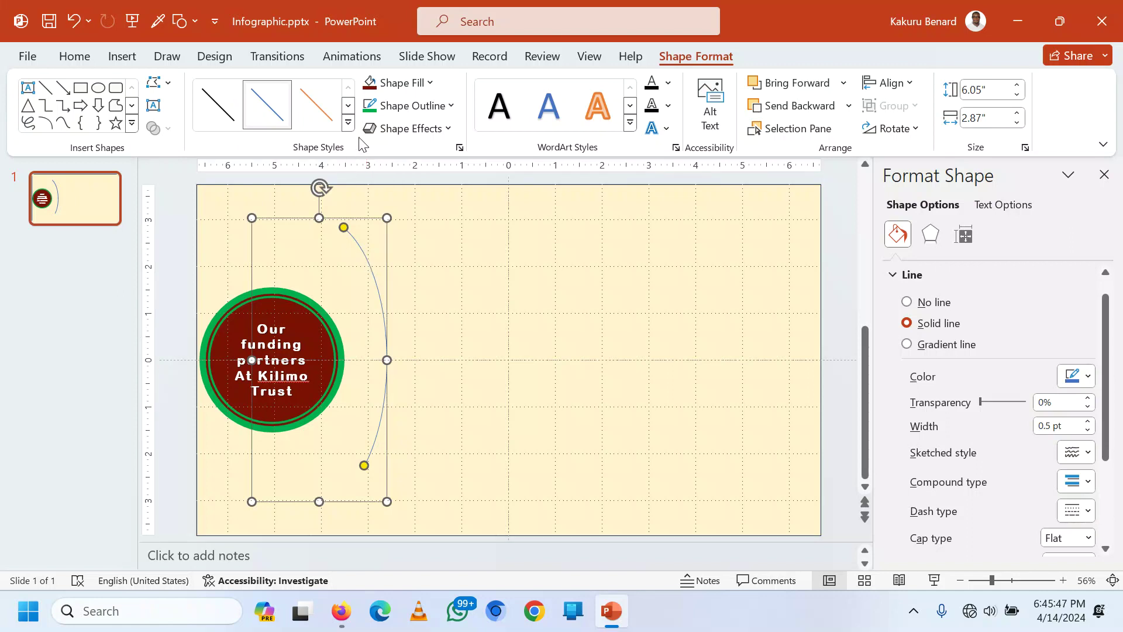
left_click(349, 123)
left_click(592, 215)
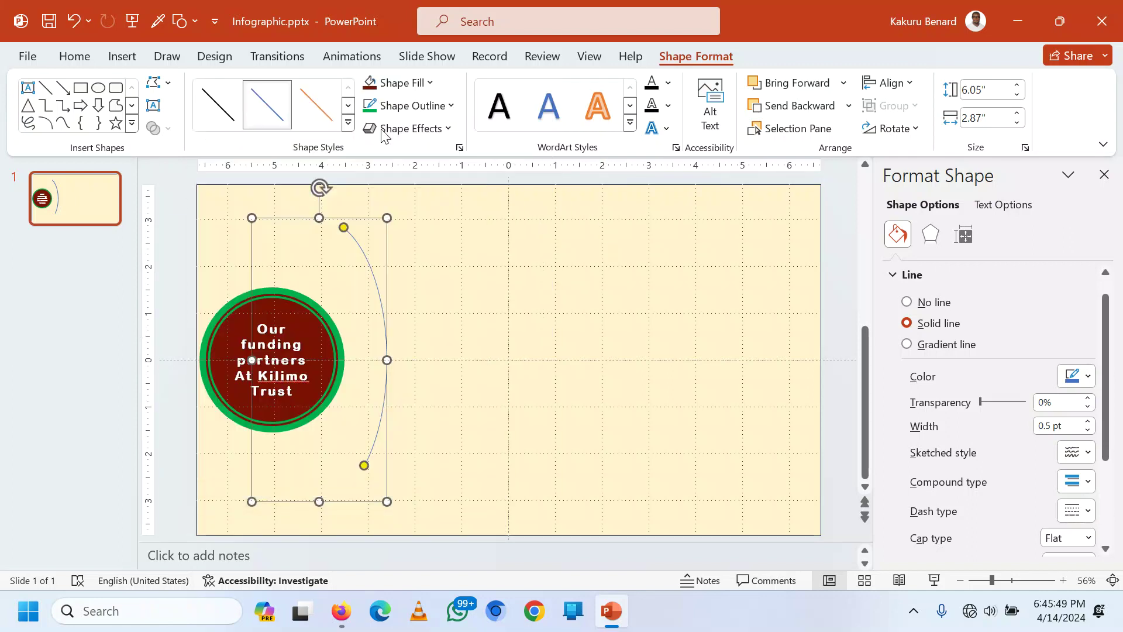
left_click(450, 106)
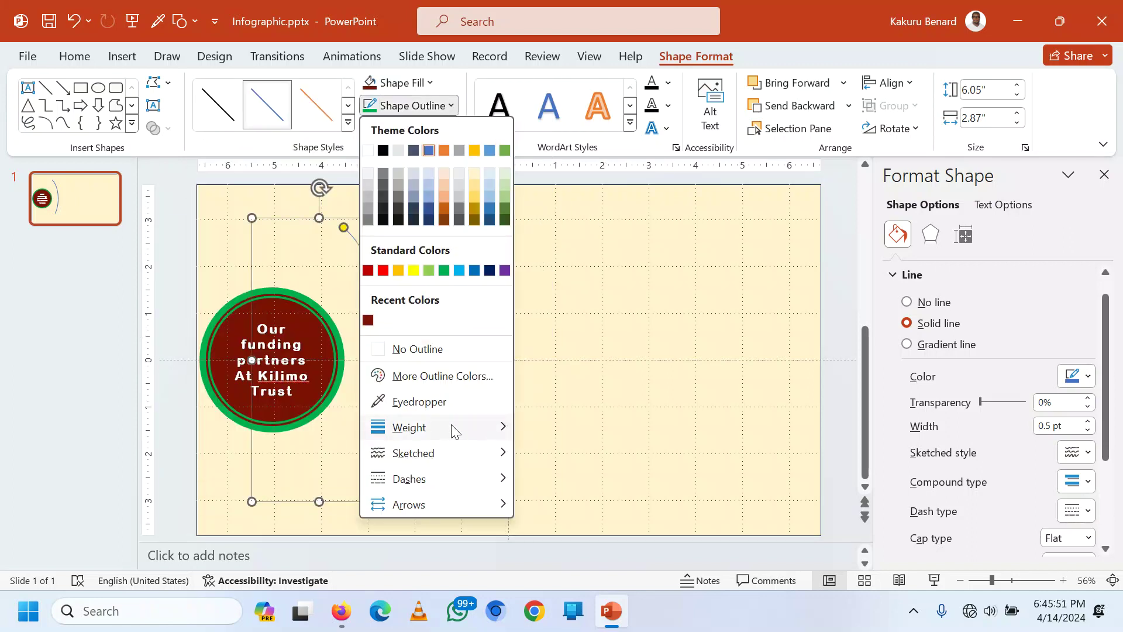
mouse_move(452, 428)
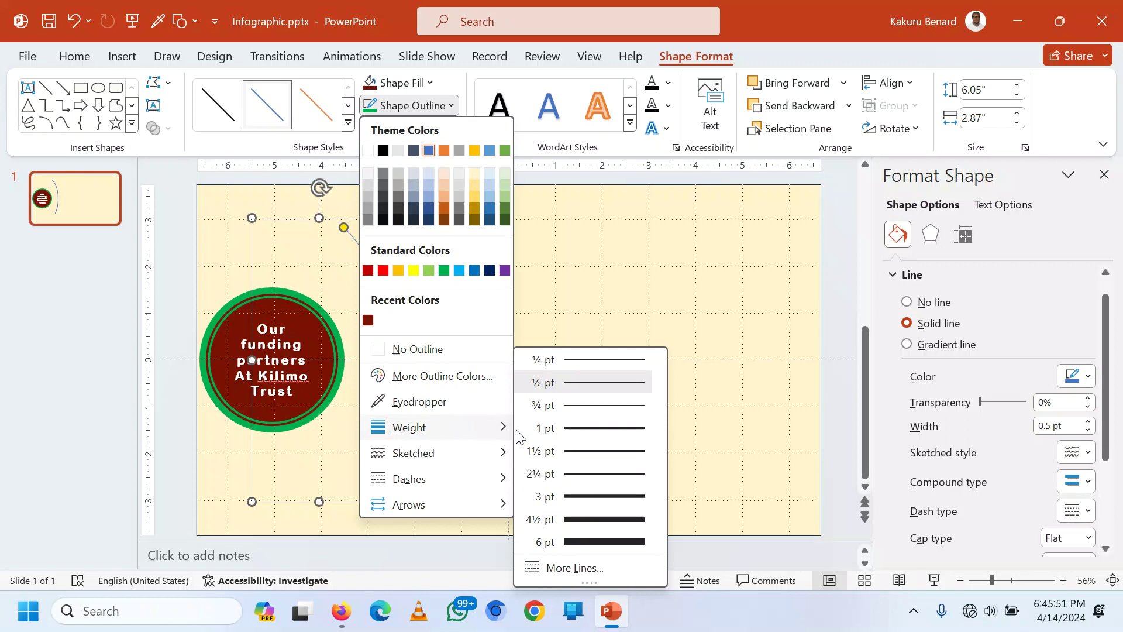
left_click(618, 475)
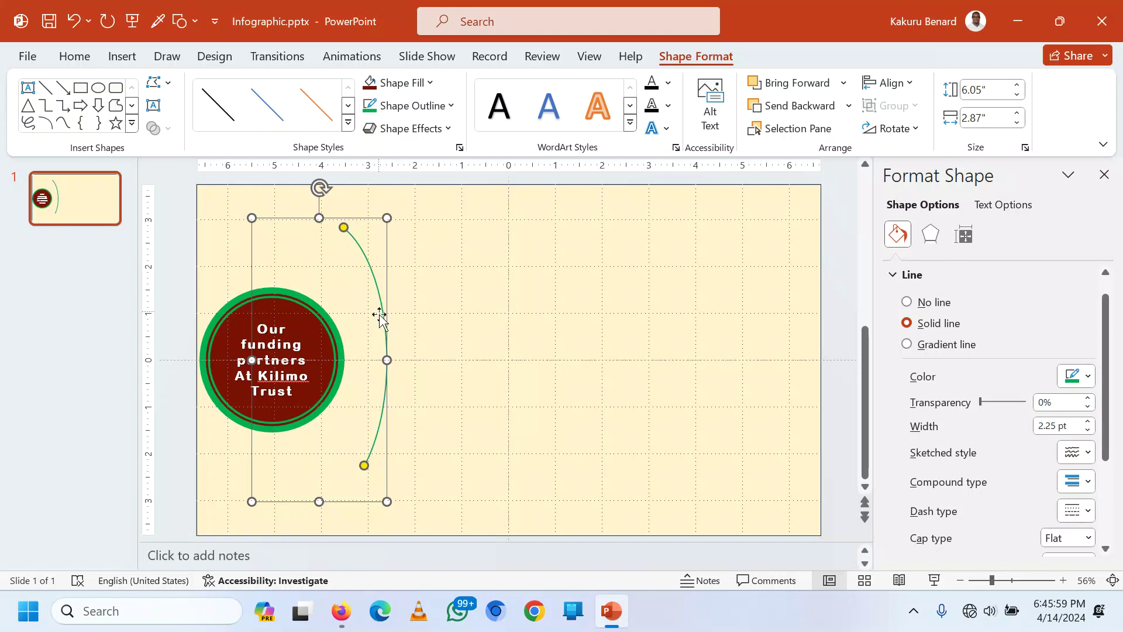
left_click(429, 341)
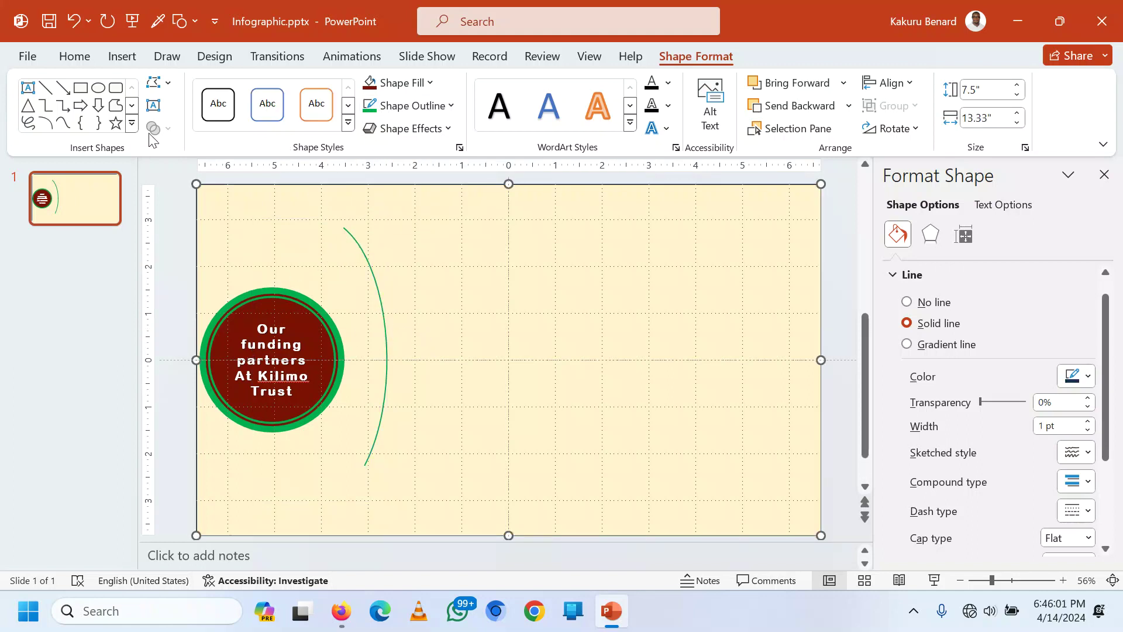
Step: Draw a straight line from the circle's top edge to the arc's top end
left_click(45, 88)
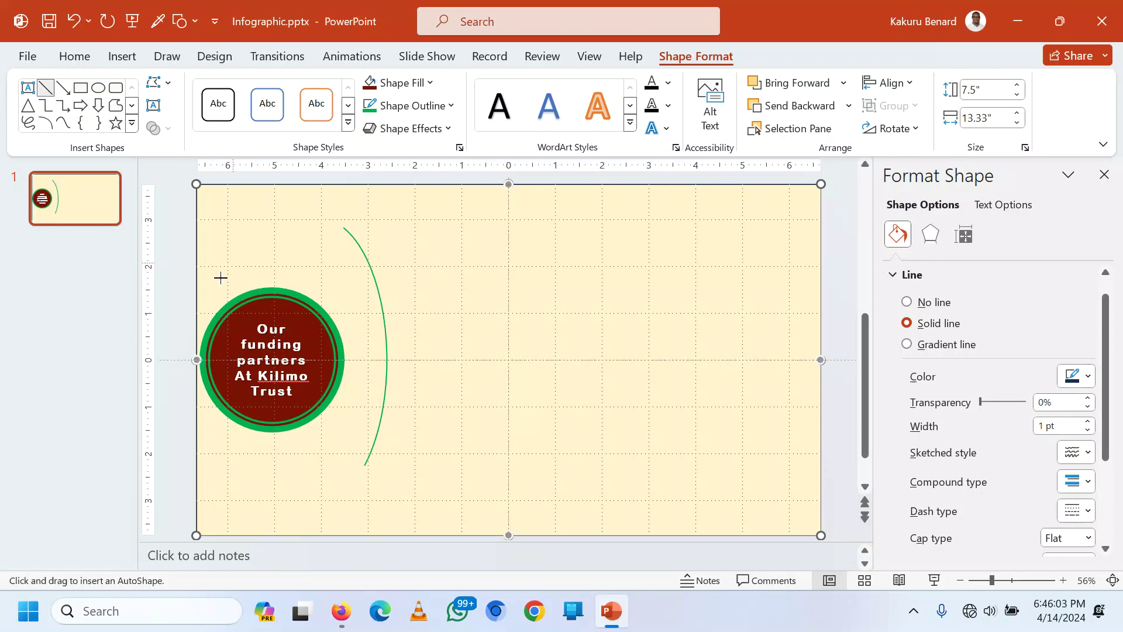
left_click_drag(232, 294, 344, 227)
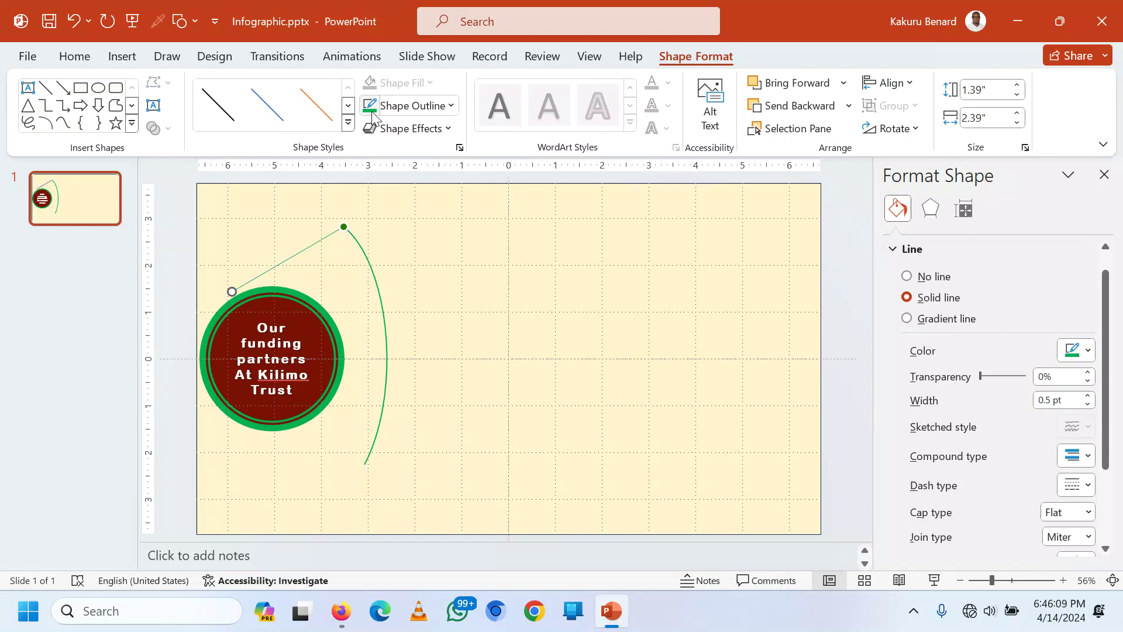
left_click(397, 275)
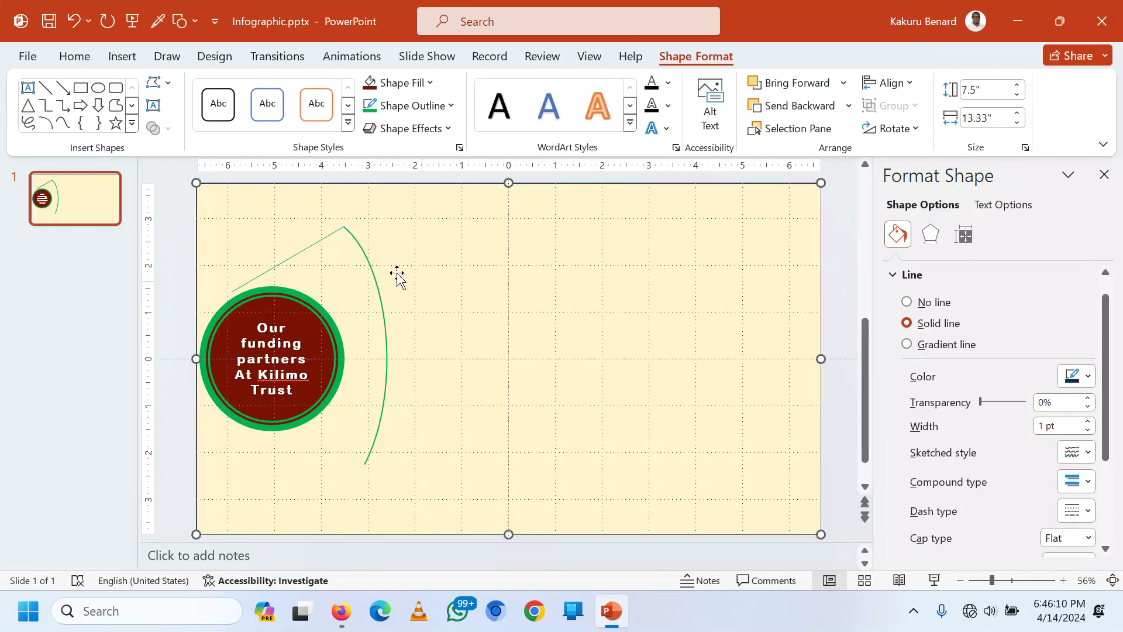
left_click(237, 291)
left_click_drag(232, 295, 239, 296)
left_click(519, 298)
Step: Draw a second line from the circle's bottom edge to the arc's bottom end
left_click(46, 88)
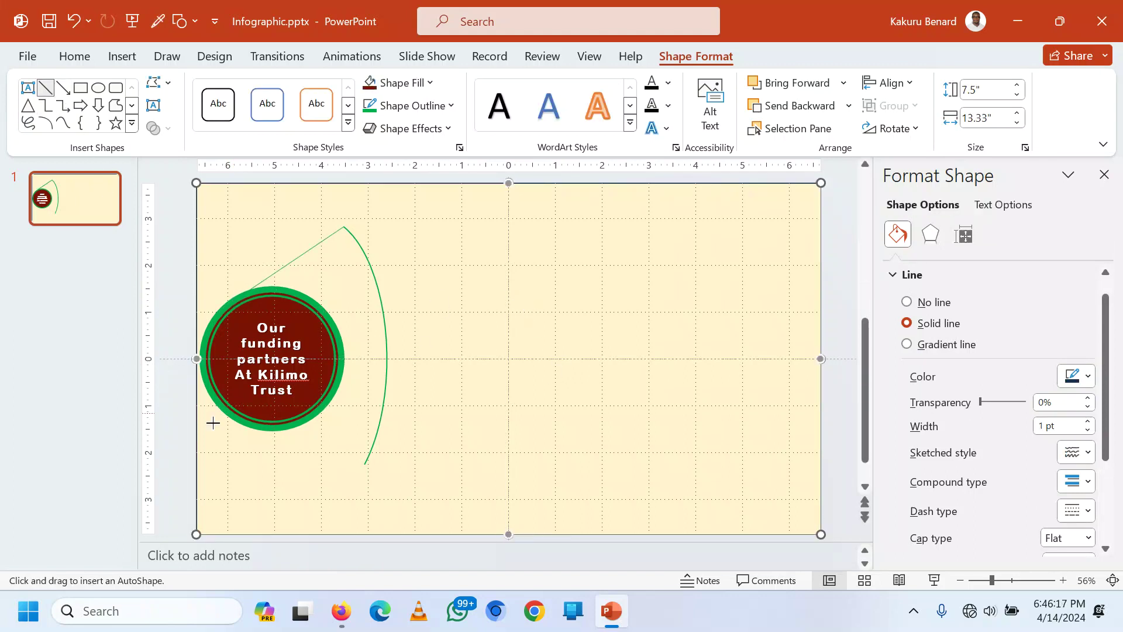
left_click_drag(247, 428, 366, 465)
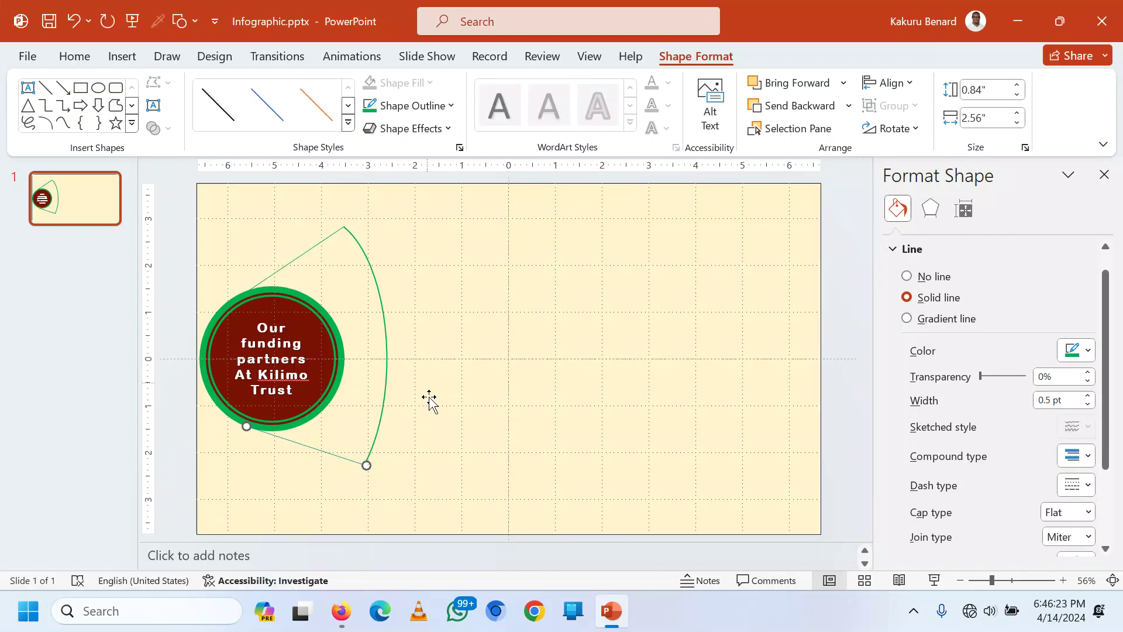
left_click(431, 344)
left_click(365, 459)
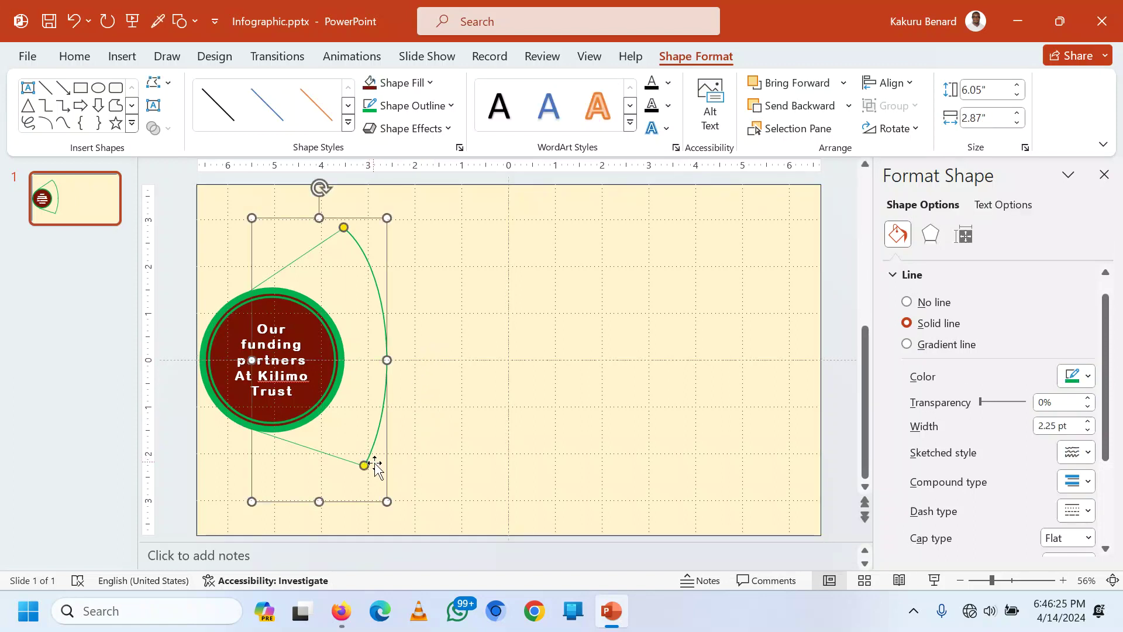
key("Escape")
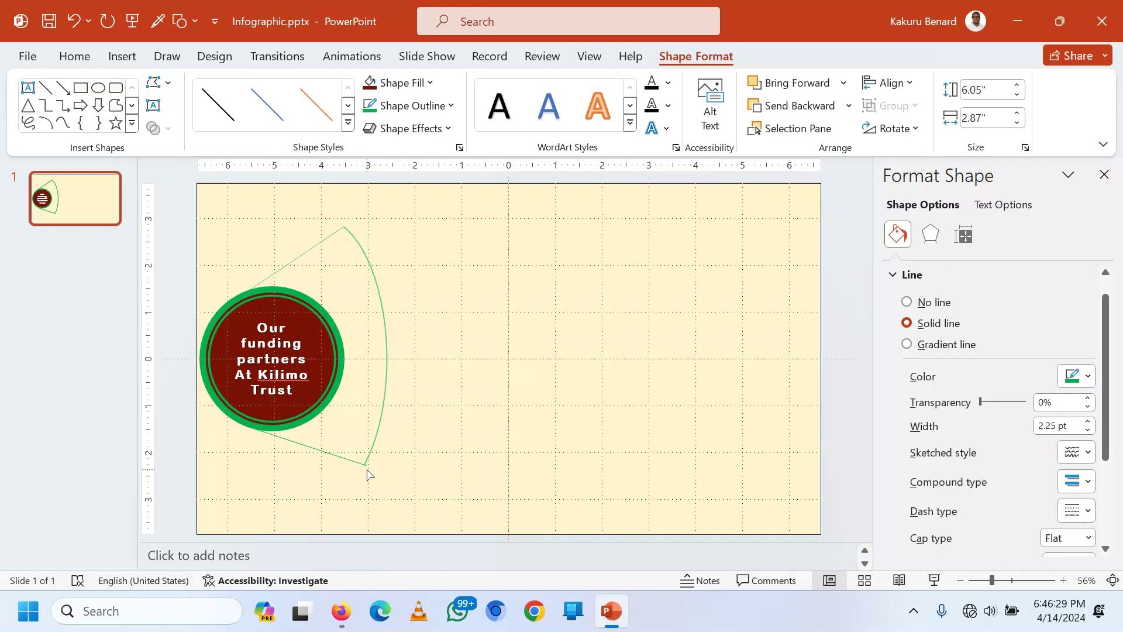
Step: Nudge the lower connector line so its end meets the circle's edge
left_click(366, 468)
left_click(419, 464)
left_click(342, 459)
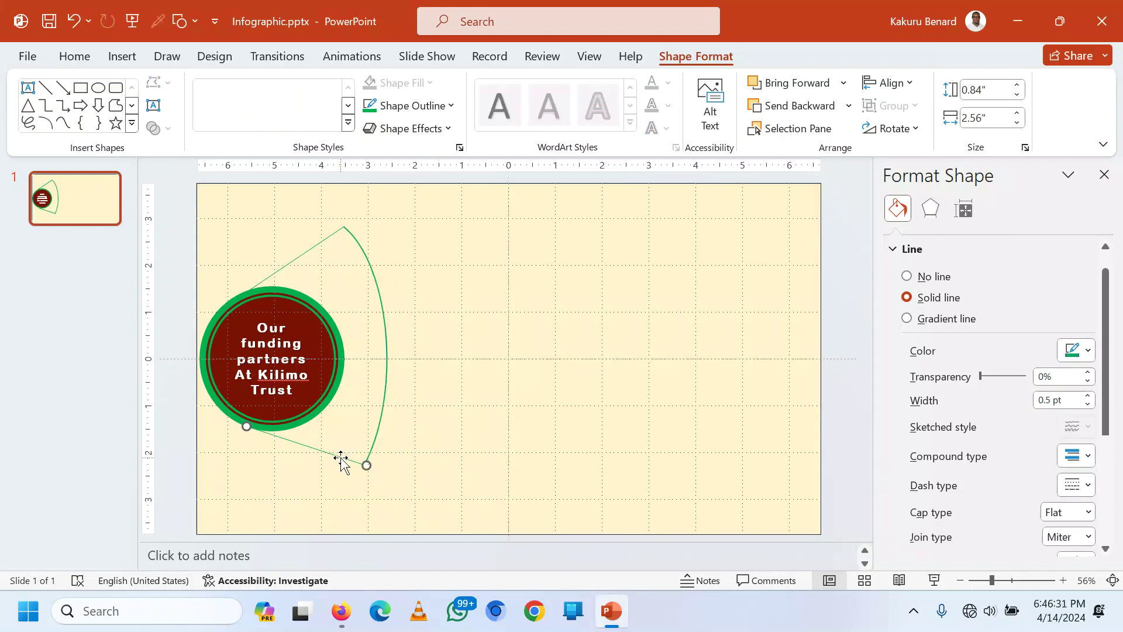
left_click_drag(319, 452, 321, 450)
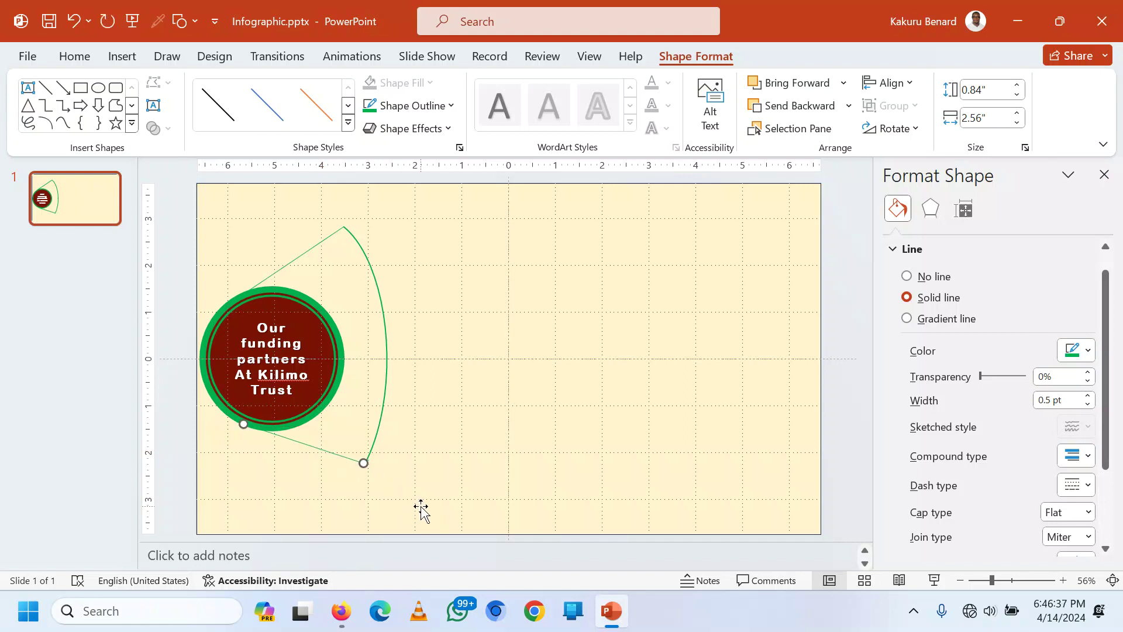
left_click(441, 402)
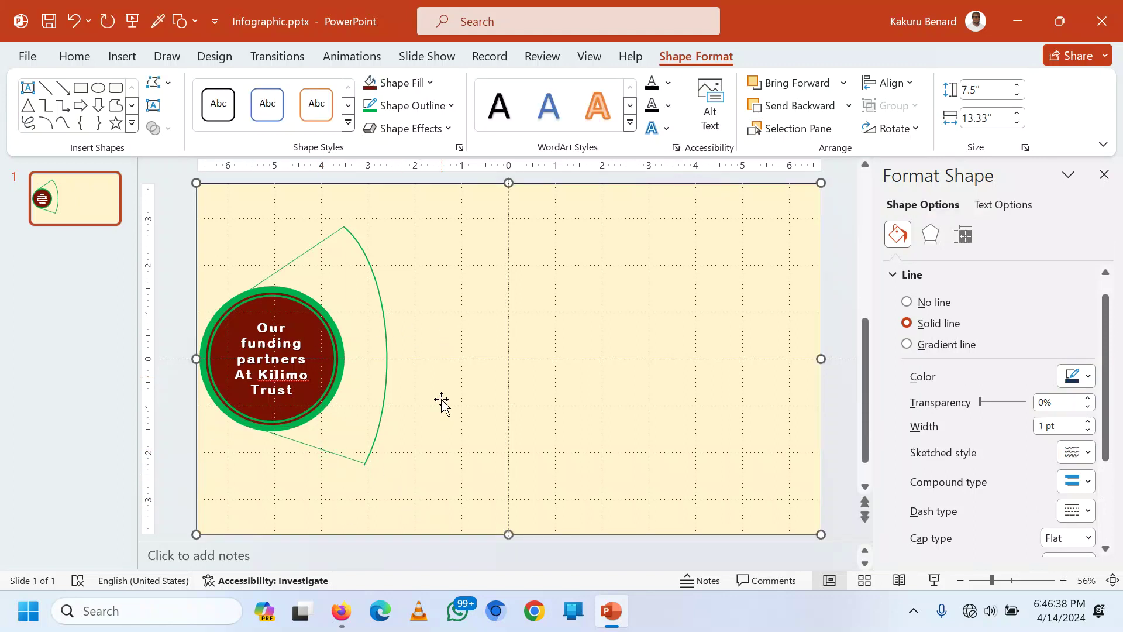
left_click(336, 454)
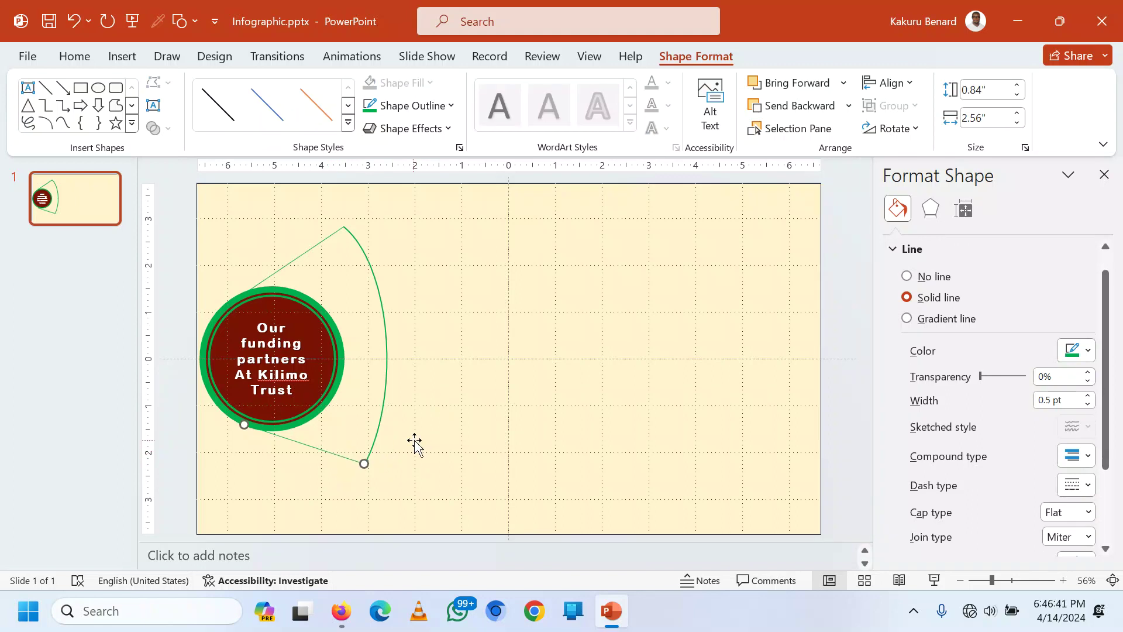
left_click(400, 454)
left_click(324, 449)
Step: Set both the lower and upper connector lines to a 1½ pt outline weight
left_click(451, 106)
mouse_move(488, 428)
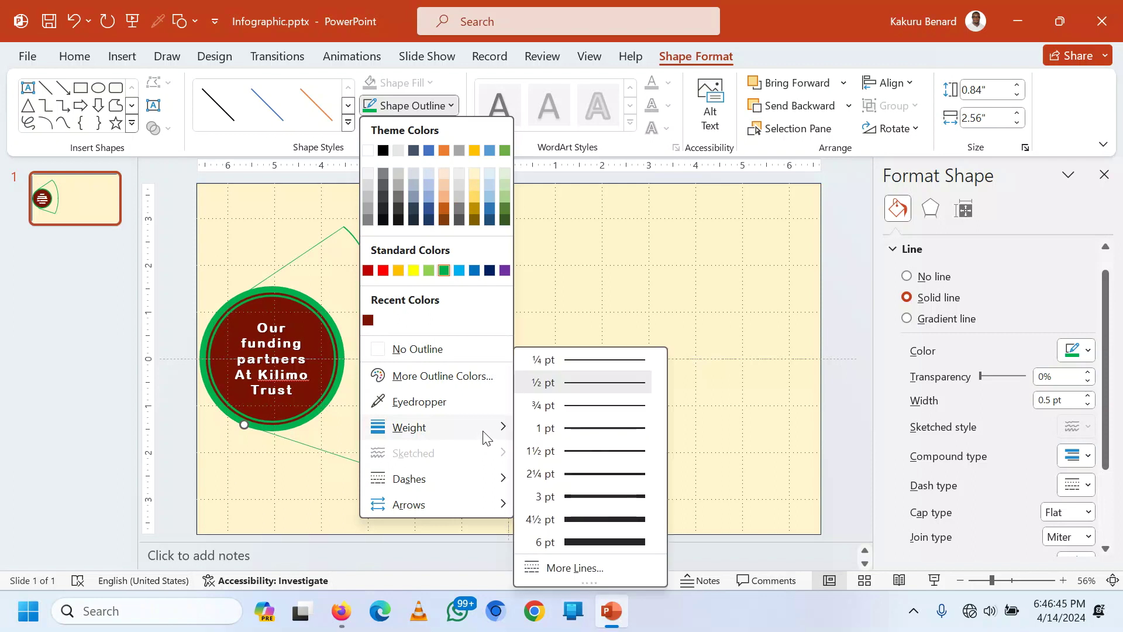
left_click(609, 452)
left_click(302, 258)
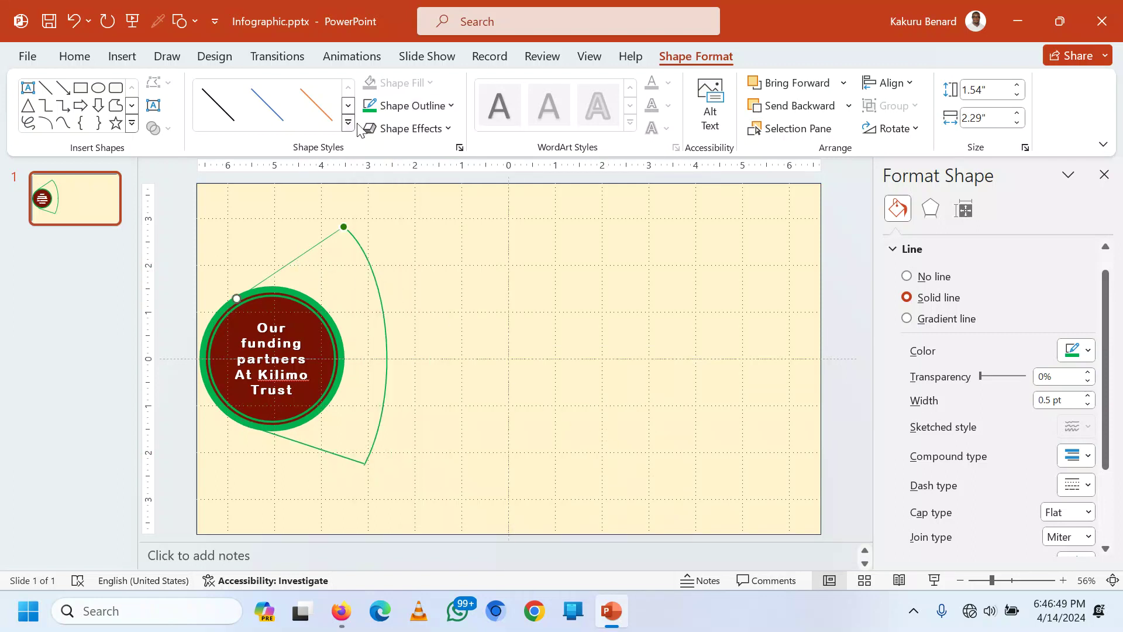
left_click(451, 106)
mouse_move(463, 440)
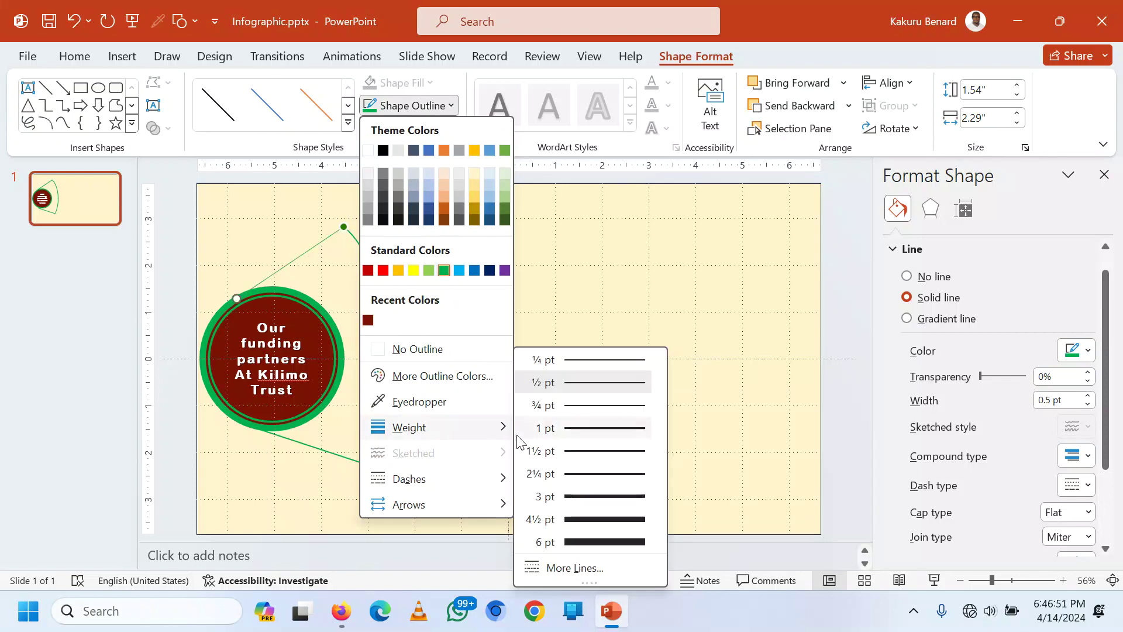
left_click(606, 454)
left_click(578, 438)
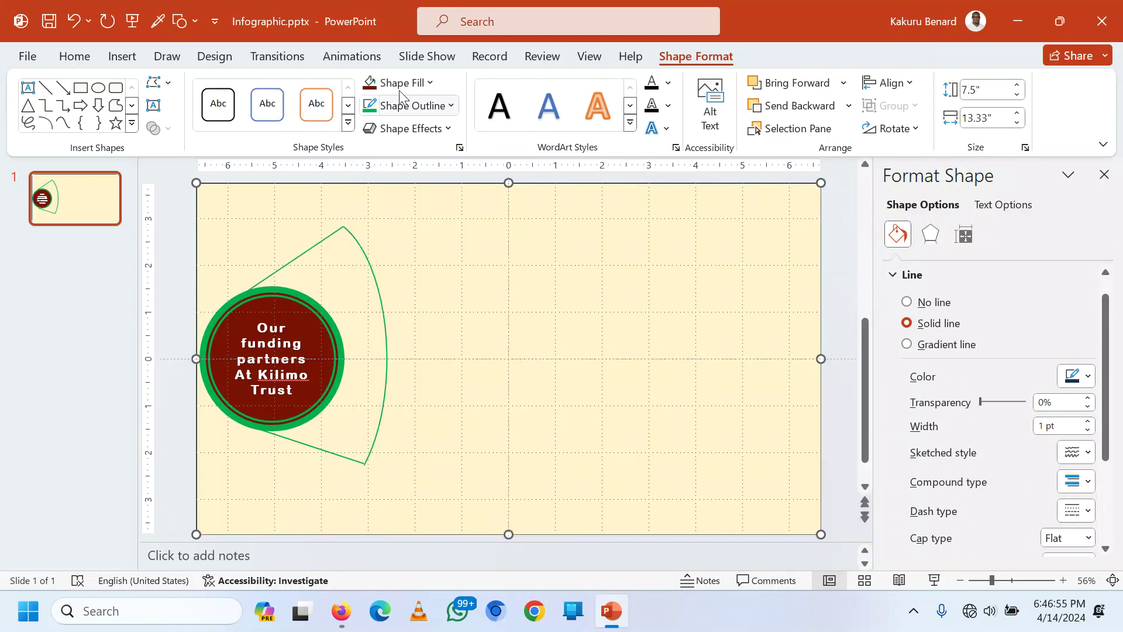
Step: Draw a small orange-filled circle at the top of the green arc
left_click(98, 89)
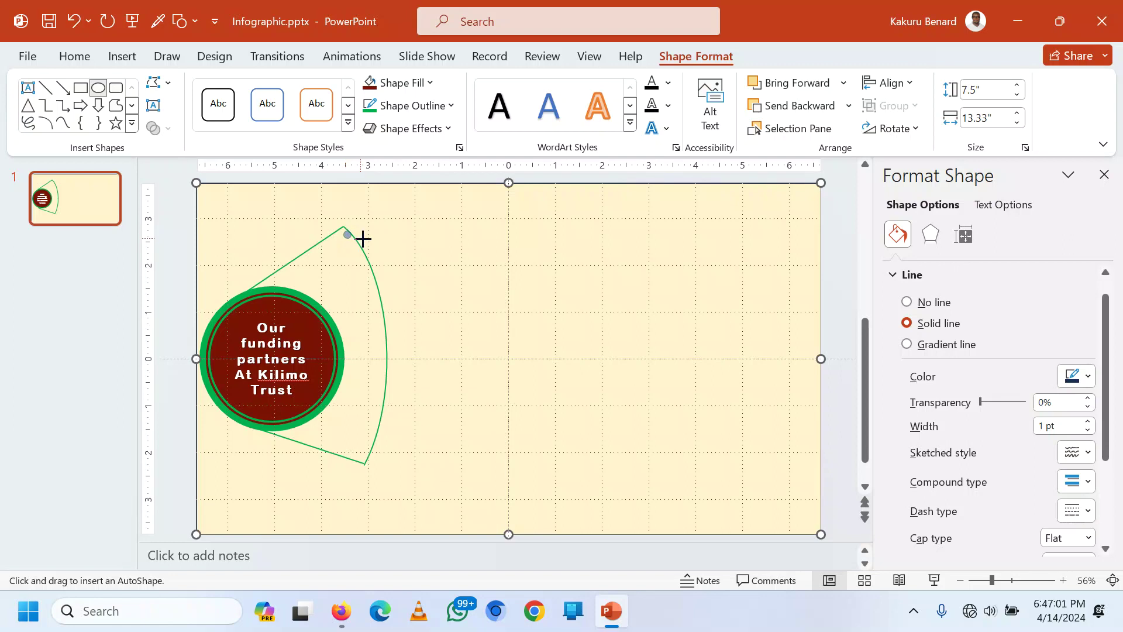
mouse_move(357, 231)
left_mouse_down()
mouse_move(344, 244)
mouse_move(353, 237)
left_mouse_up()
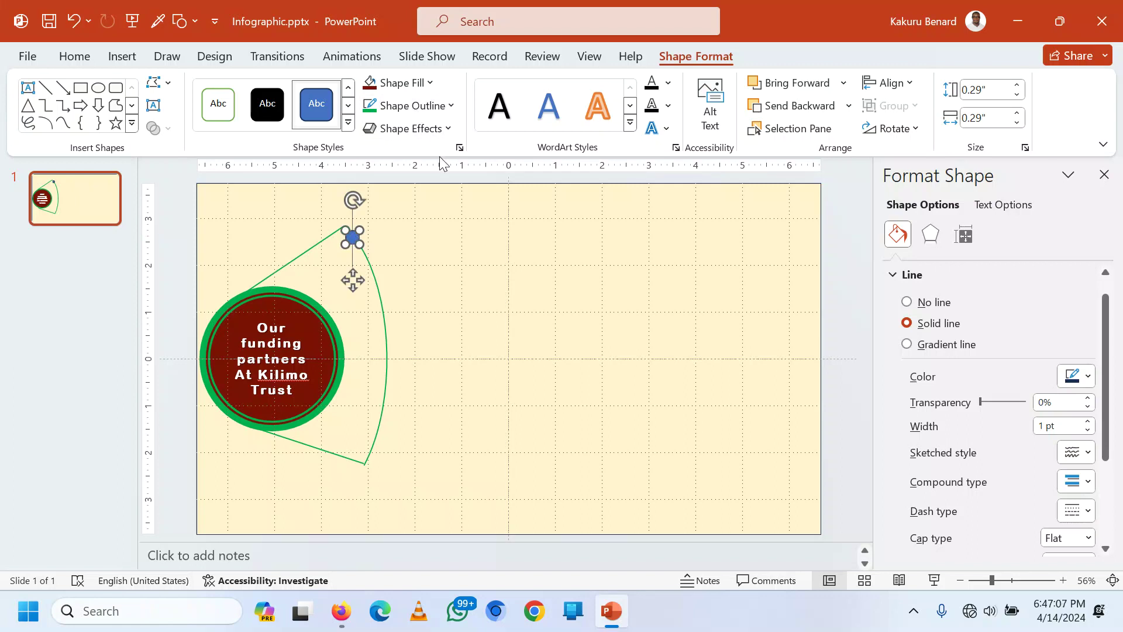
left_click(410, 83)
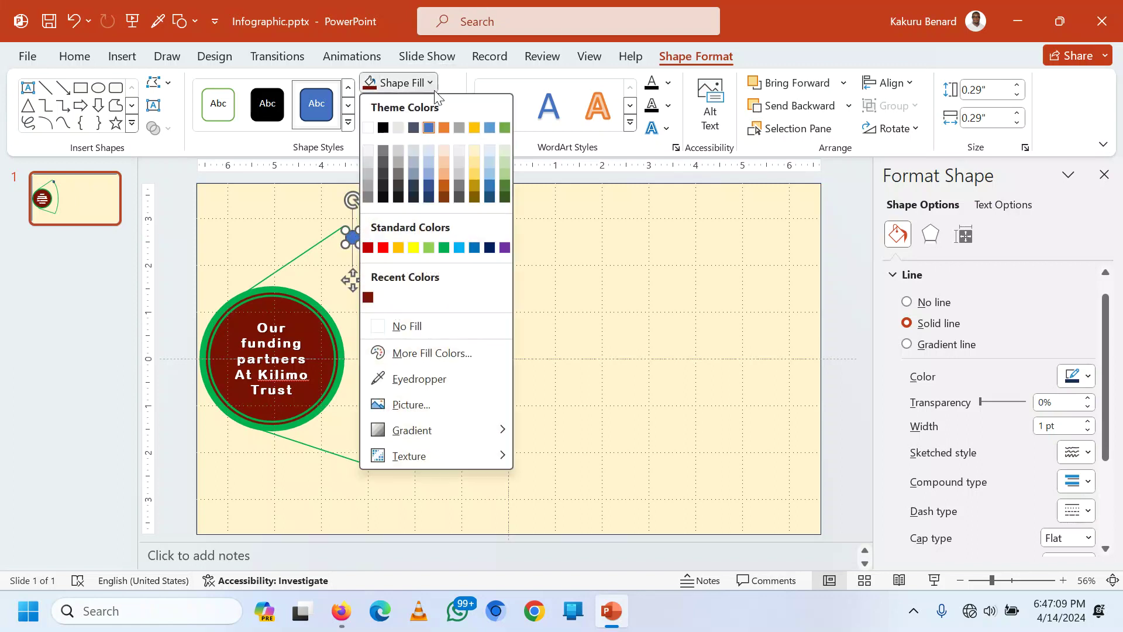
left_click(399, 248)
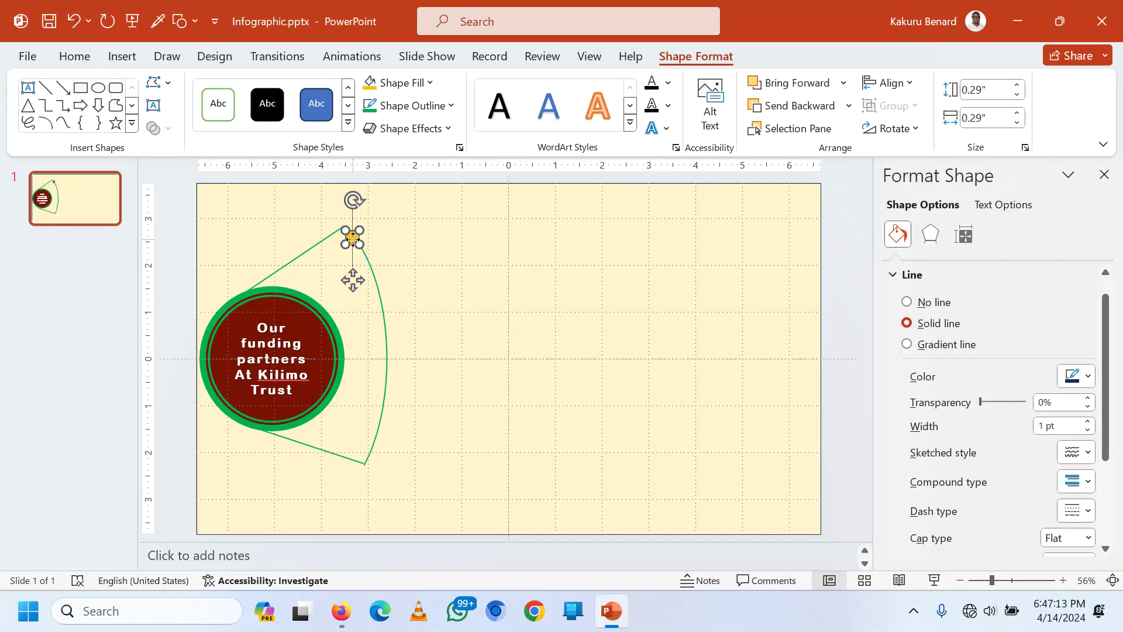
Step: Copy the orange dot to positions further down the arc
left_click_drag(352, 237, 382, 316)
left_click_drag(383, 316, 388, 359)
left_click_drag(387, 359, 371, 453)
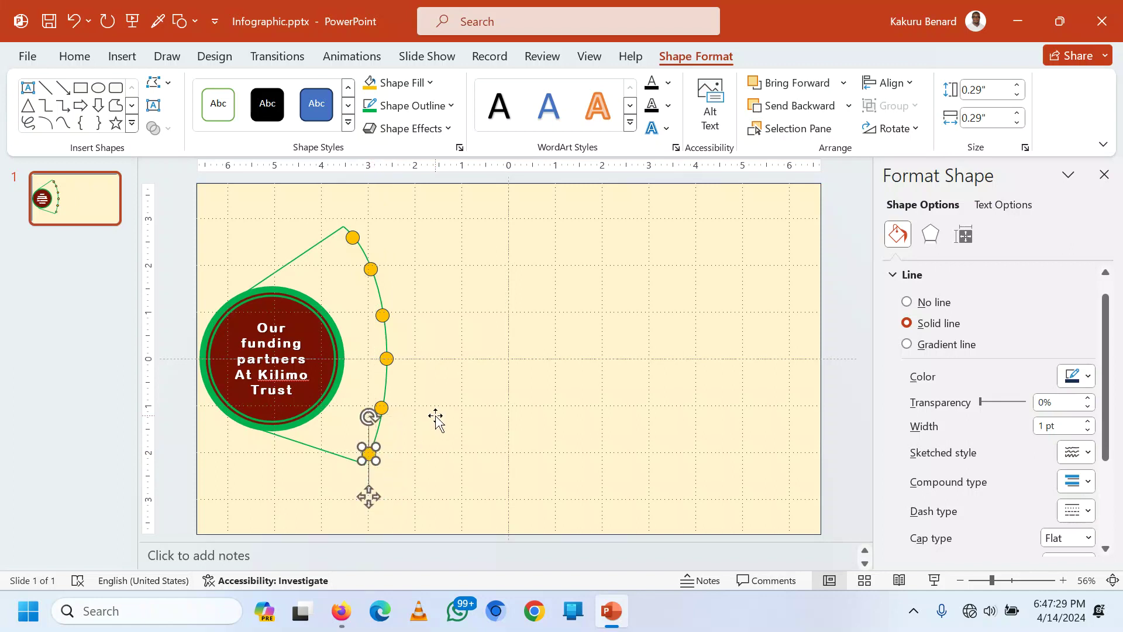
Step: Fill the second dot red and the third dot yellow
left_click(416, 464)
left_click(371, 270)
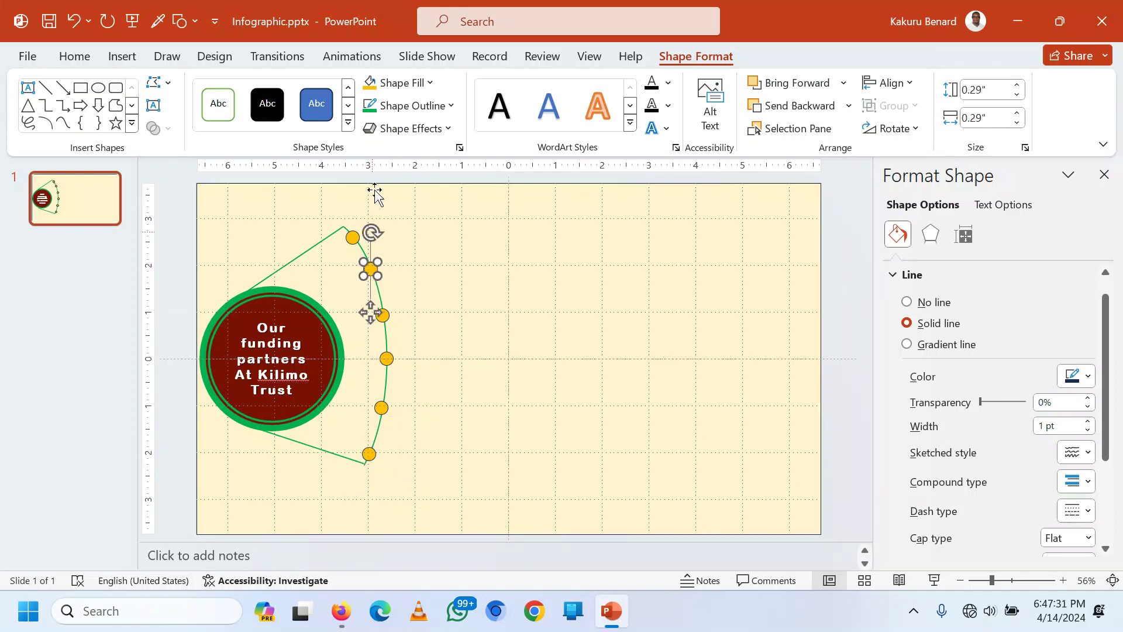
left_click(427, 85)
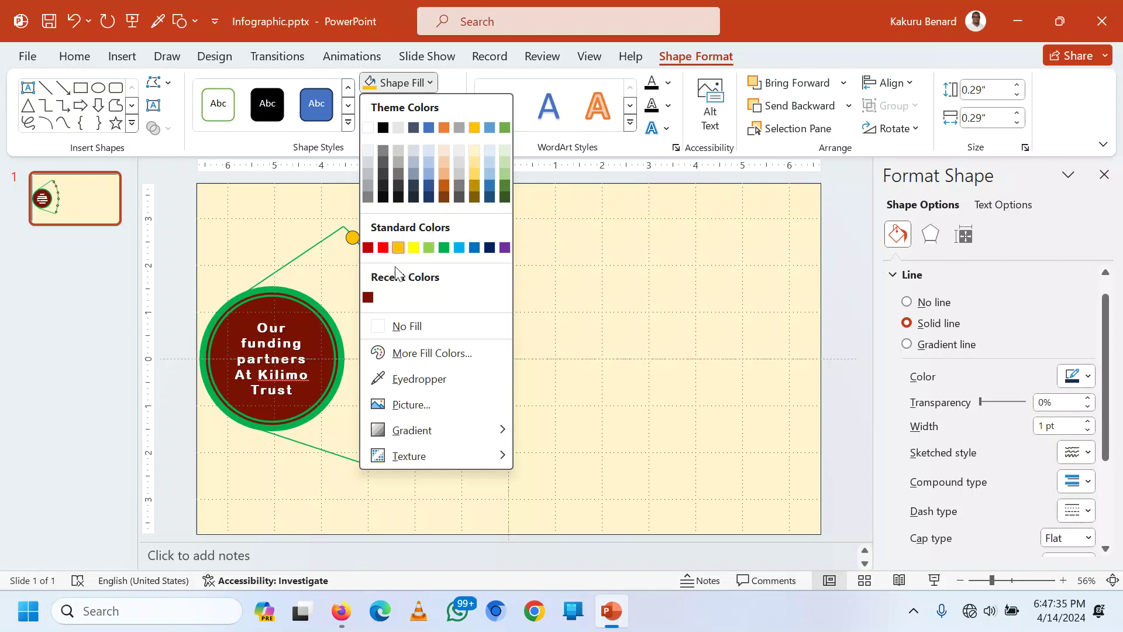
left_click(383, 248)
left_click(382, 315)
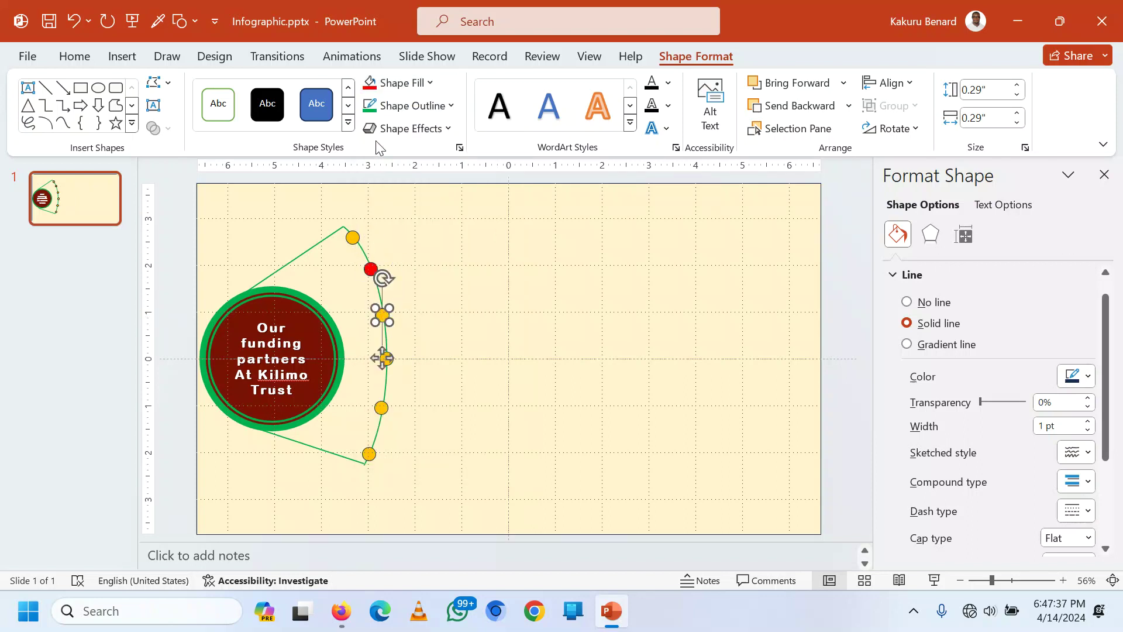
left_click(430, 84)
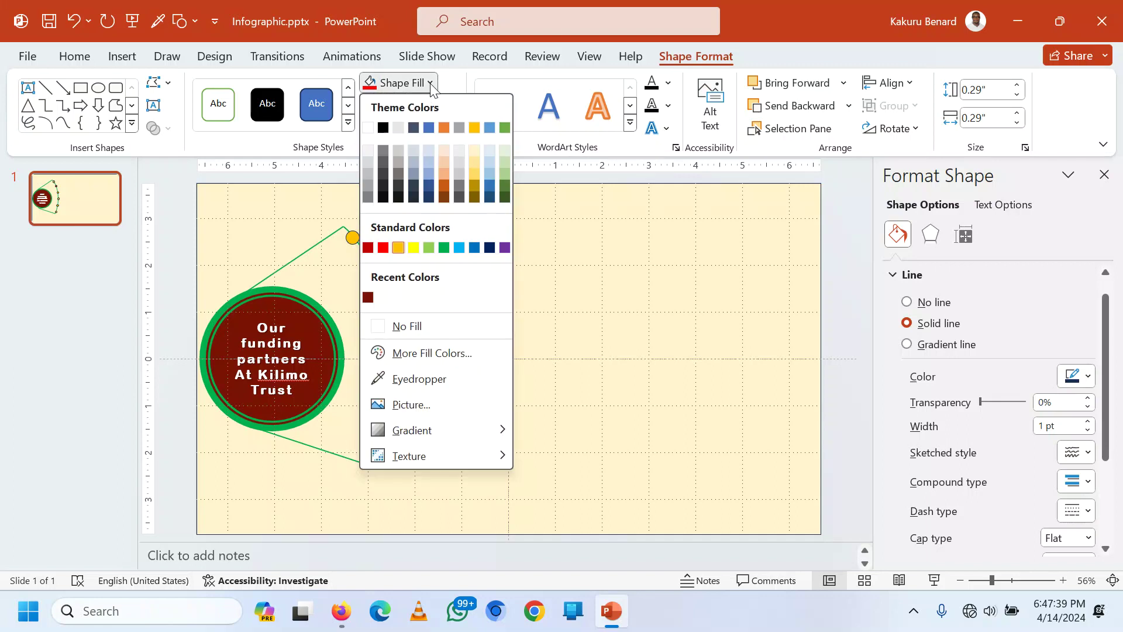
left_click(414, 248)
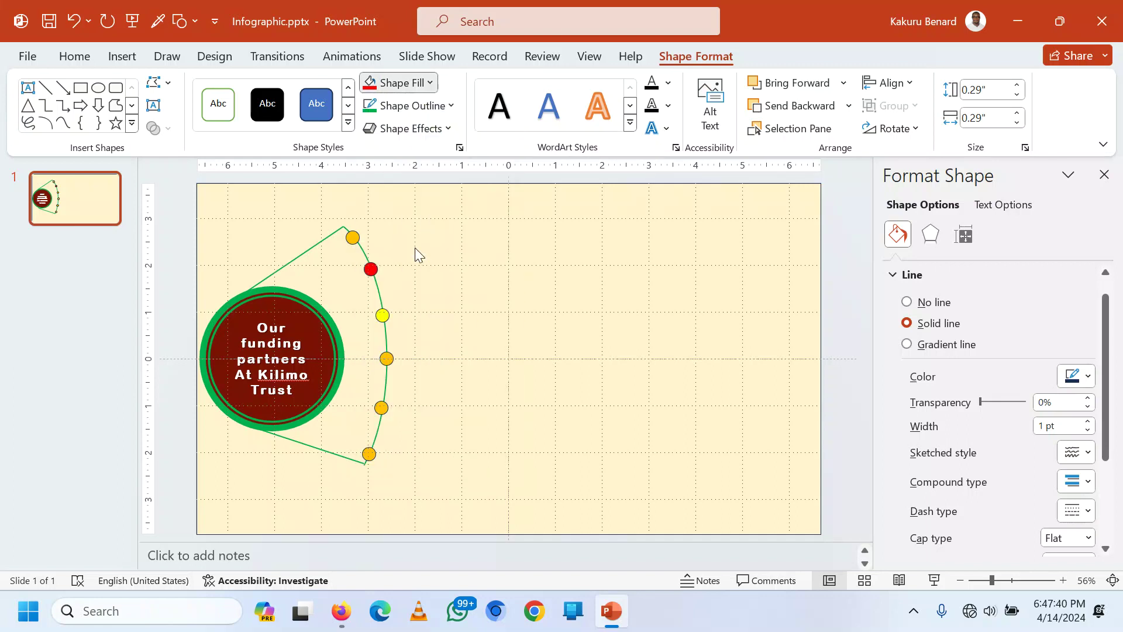
Step: Fill the fourth dot purple and the fifth dot blue
left_click(384, 364)
left_click(385, 360)
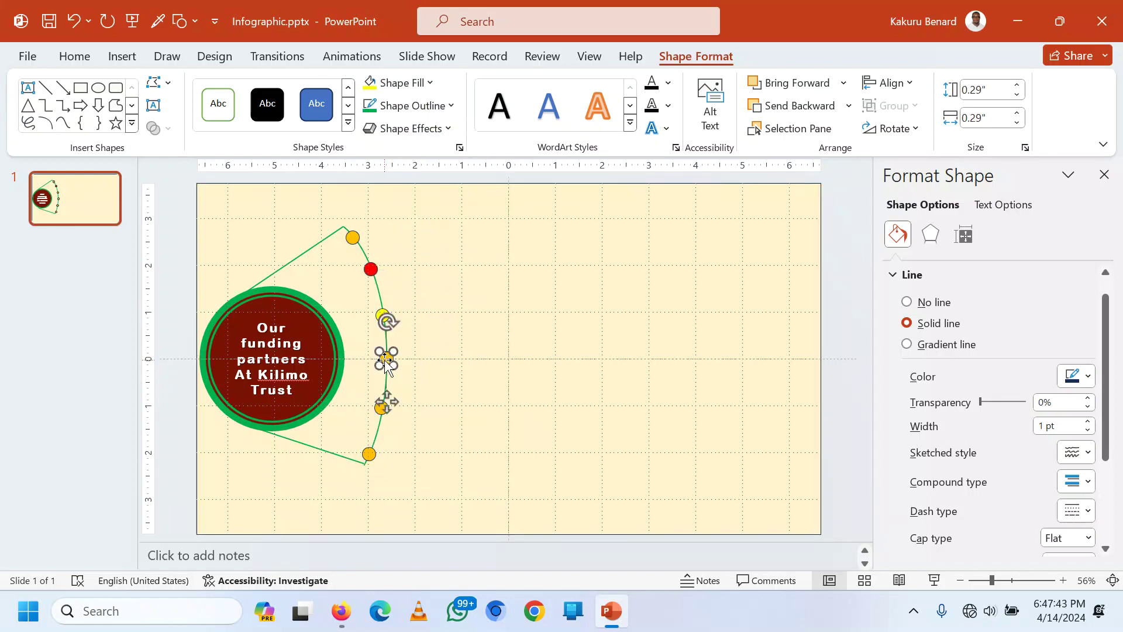
left_click(429, 83)
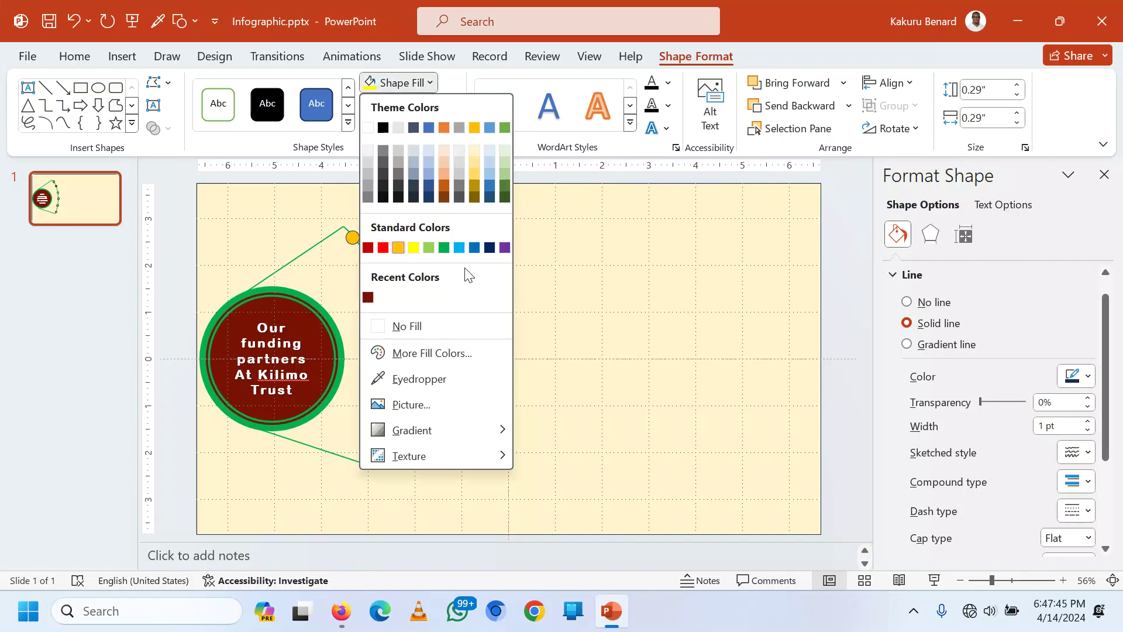
left_click(505, 248)
left_click(378, 410)
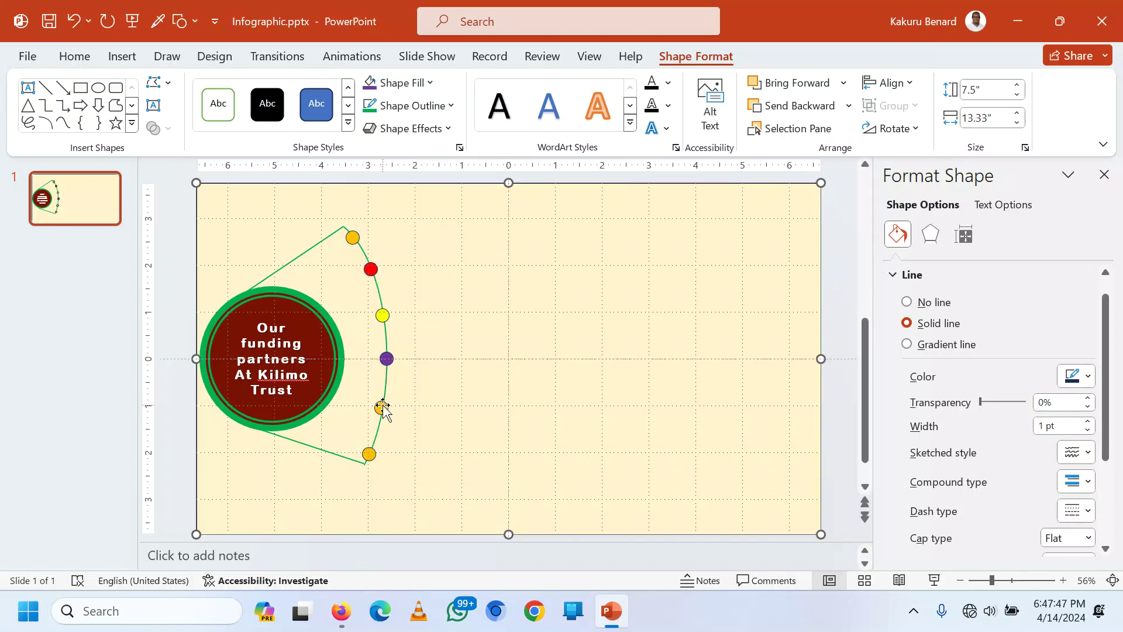
left_click(381, 408)
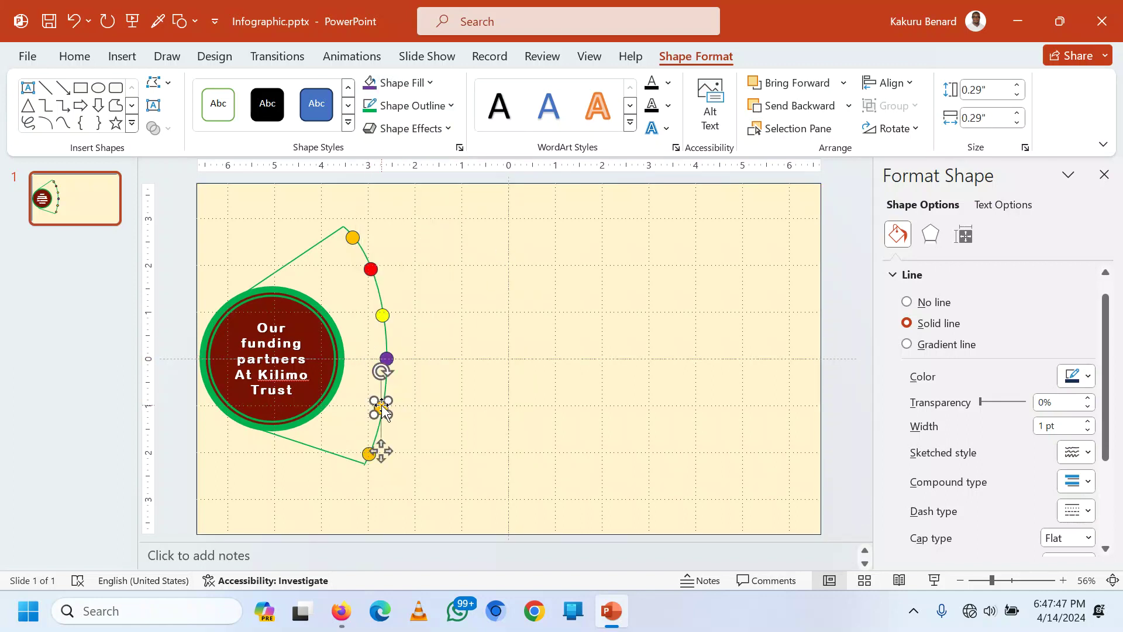
left_click(431, 83)
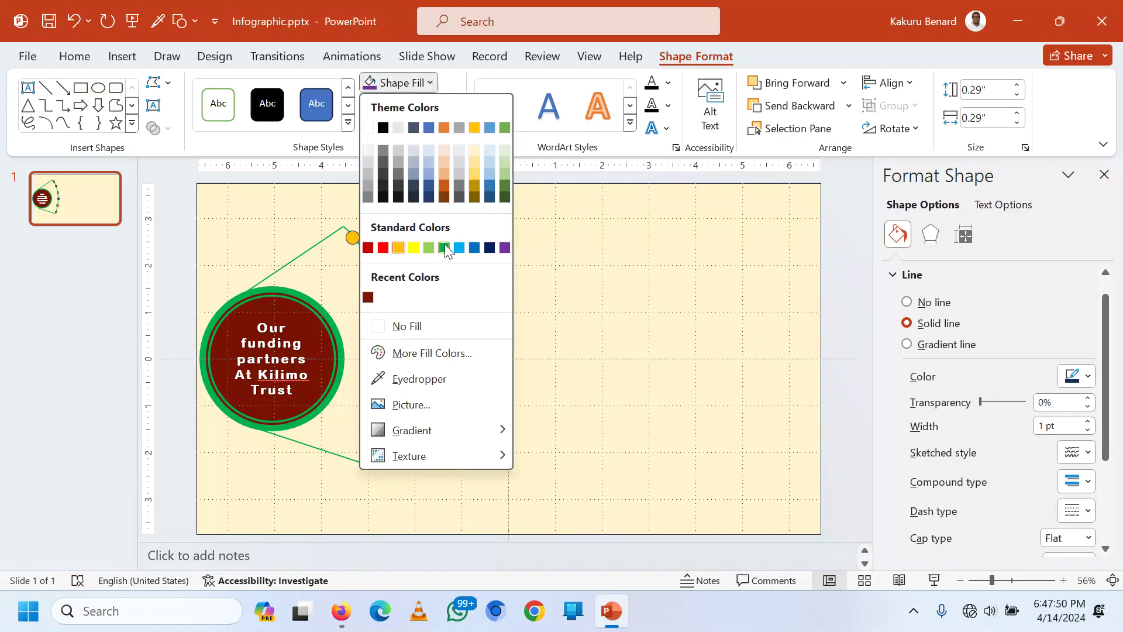
left_click(474, 248)
Step: Fill the bottom dot on the arc green
left_click_drag(368, 460, 369, 457)
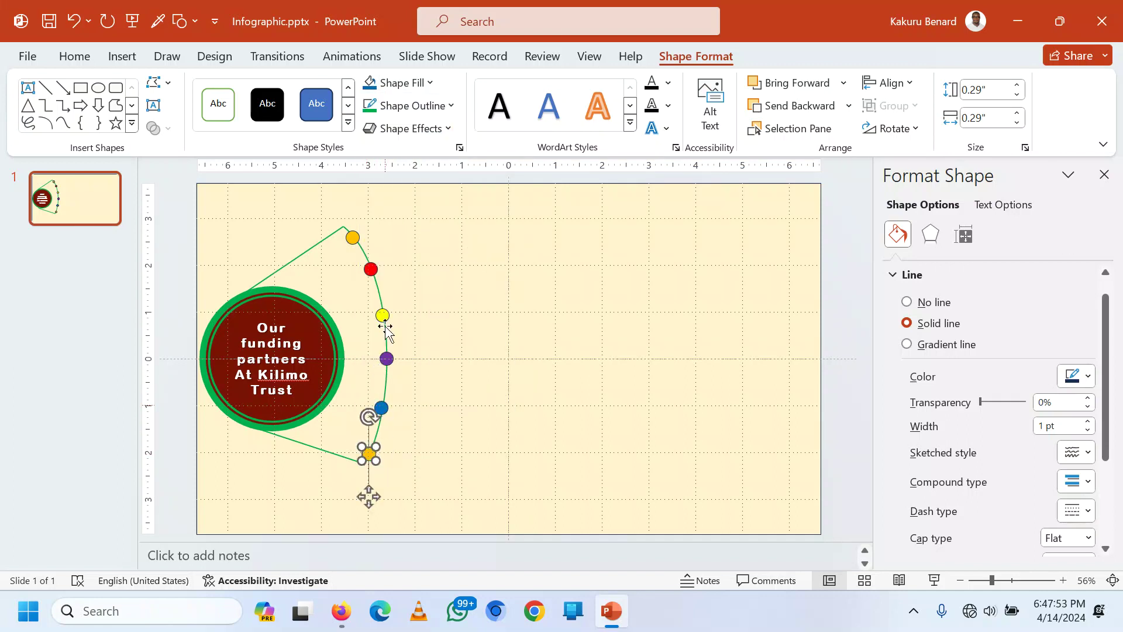
left_click(430, 86)
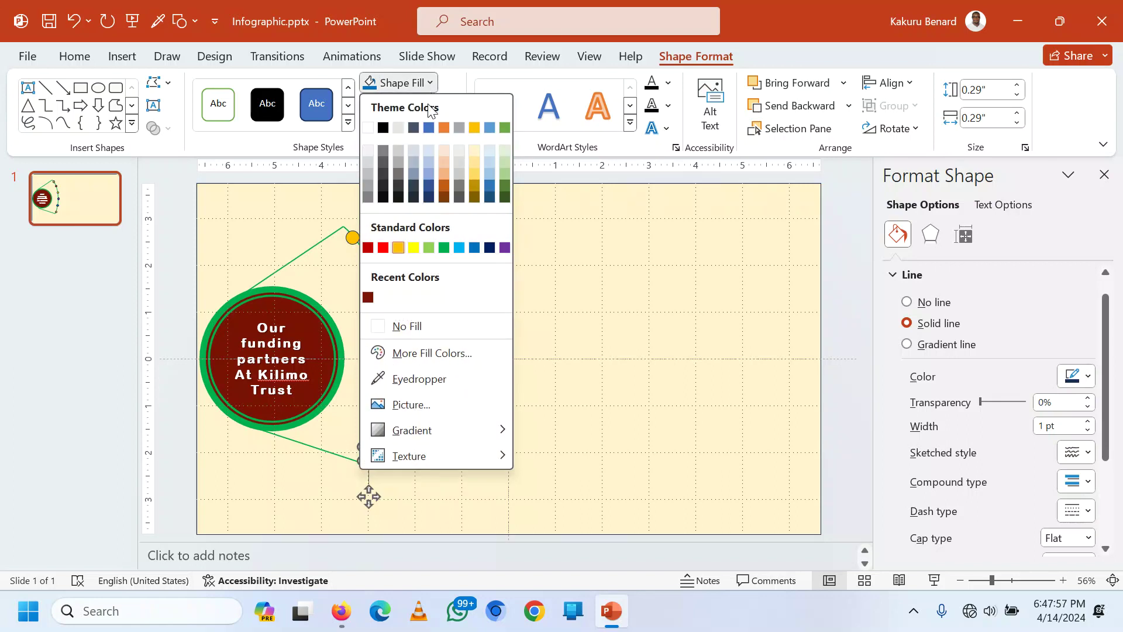
left_click(444, 248)
left_click(503, 319)
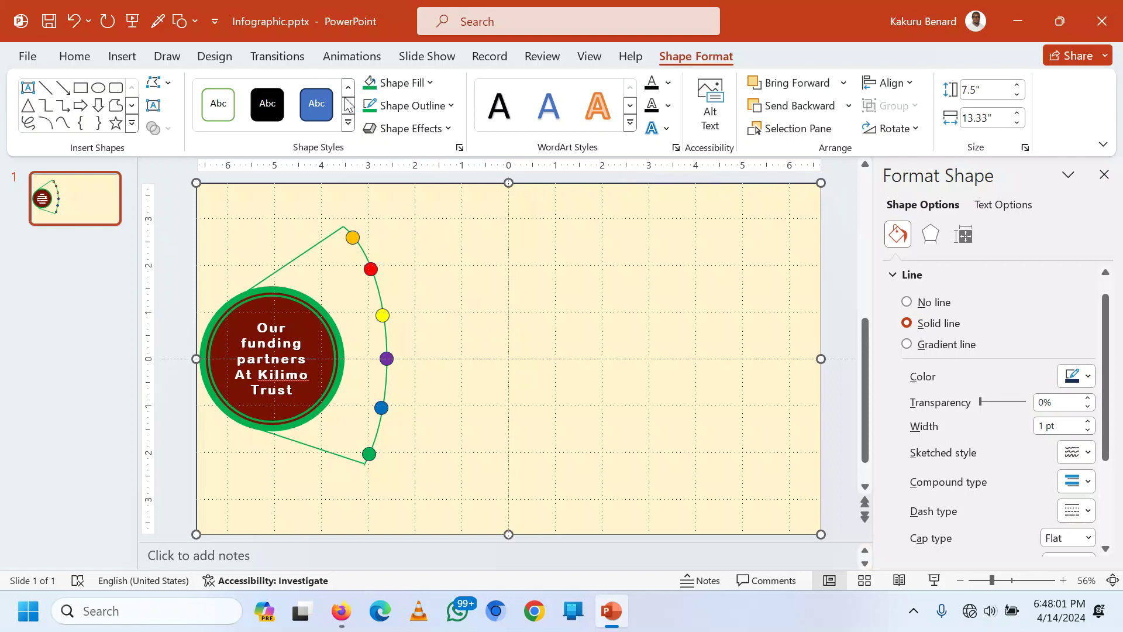
Step: Draw a 0.83" by 4.34" fully rounded bar at the slide's top and fill it gold
left_click(113, 90)
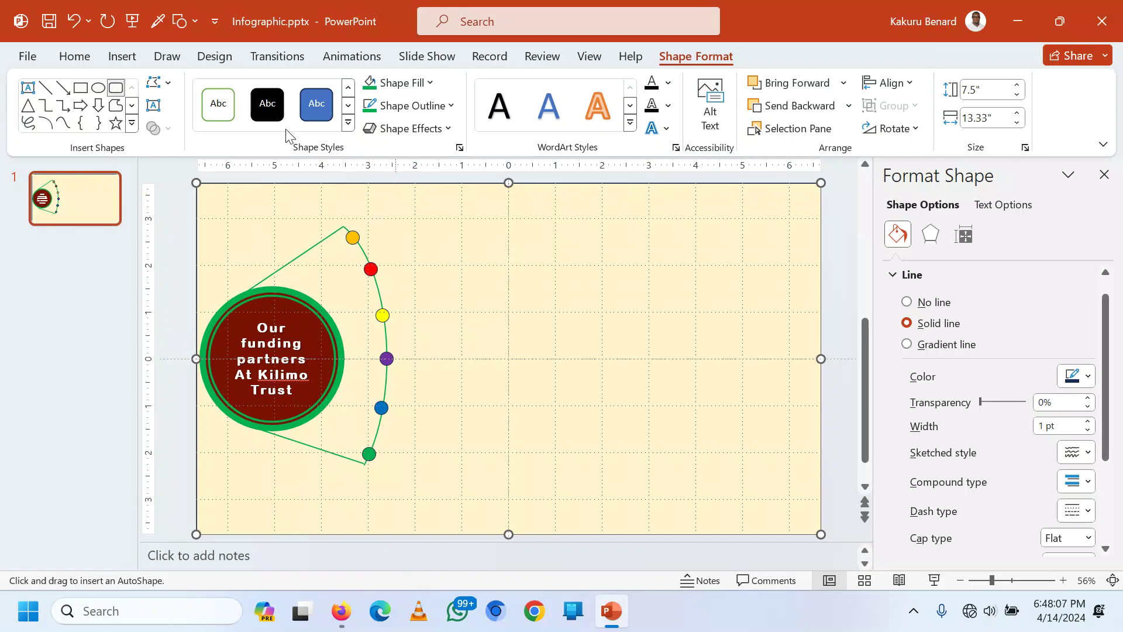
left_click_drag(415, 195, 621, 246)
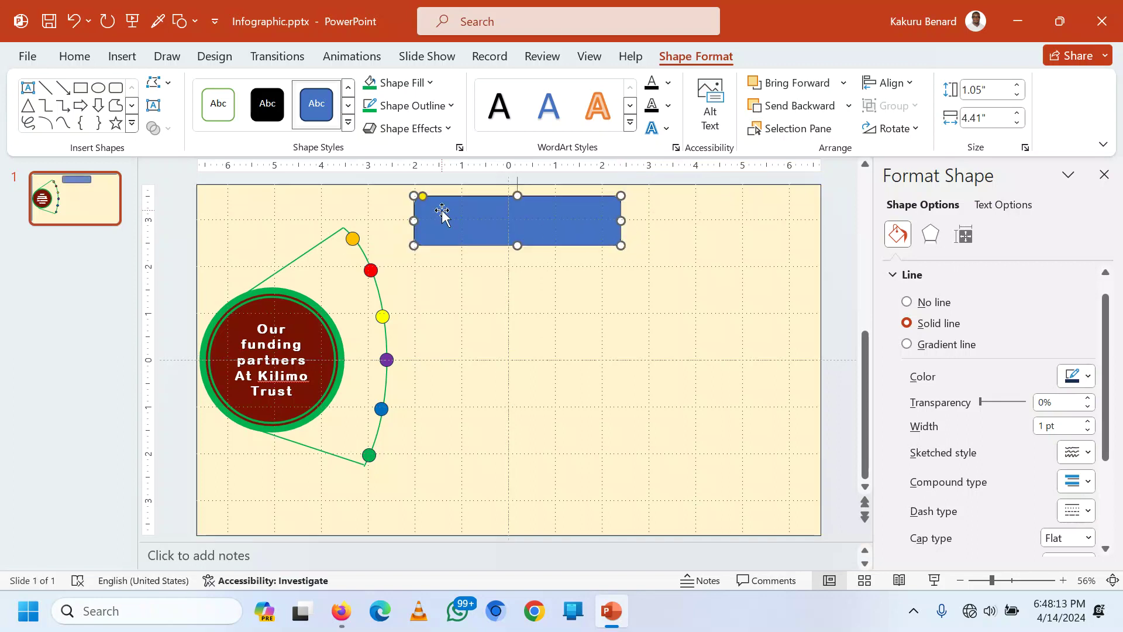
left_click_drag(426, 198, 519, 219)
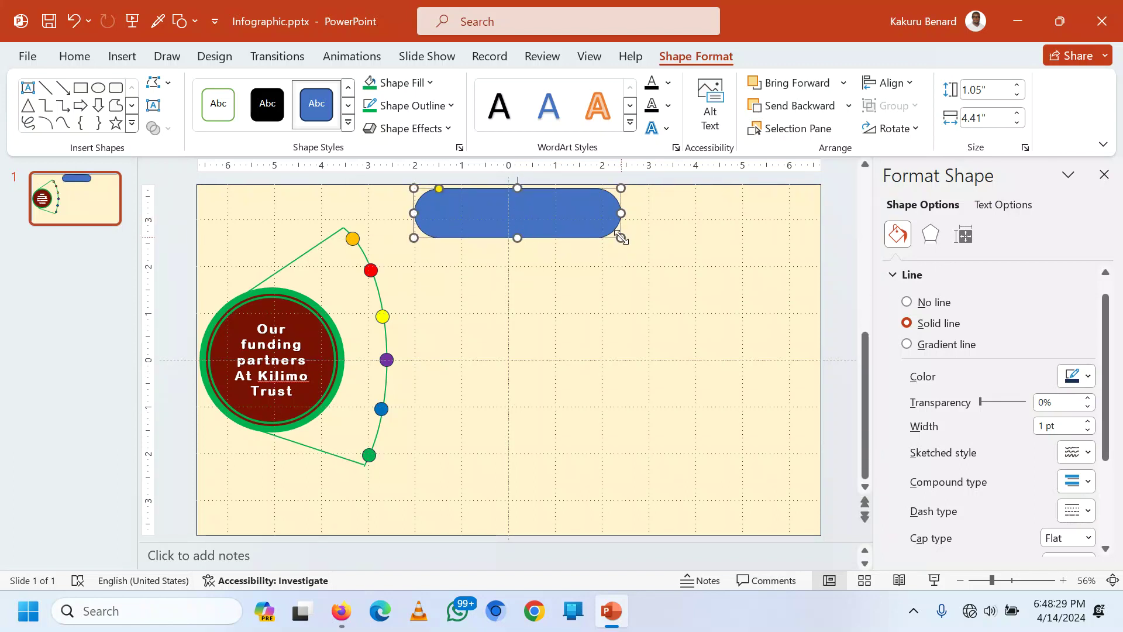
left_click_drag(621, 238, 618, 227)
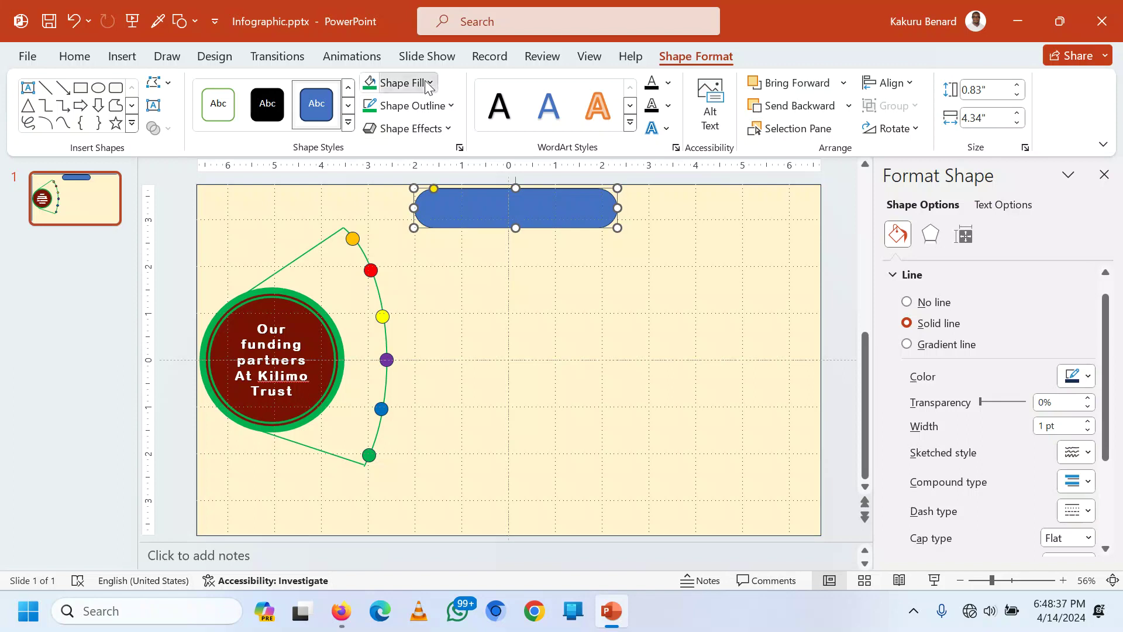
left_click(412, 82)
left_click(408, 246)
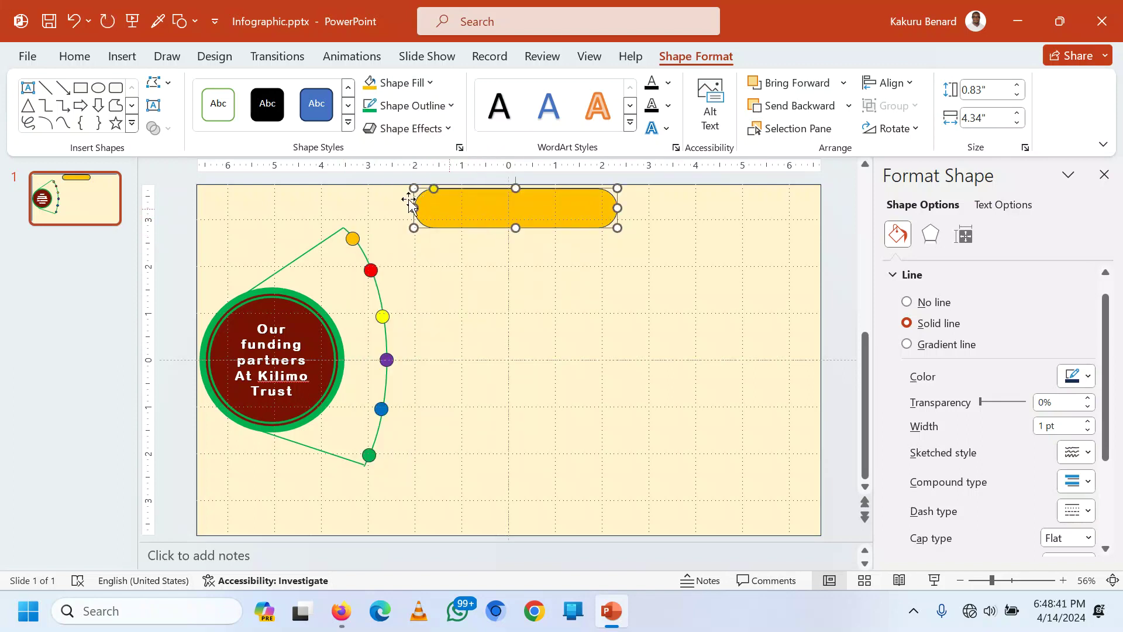
left_click(98, 87)
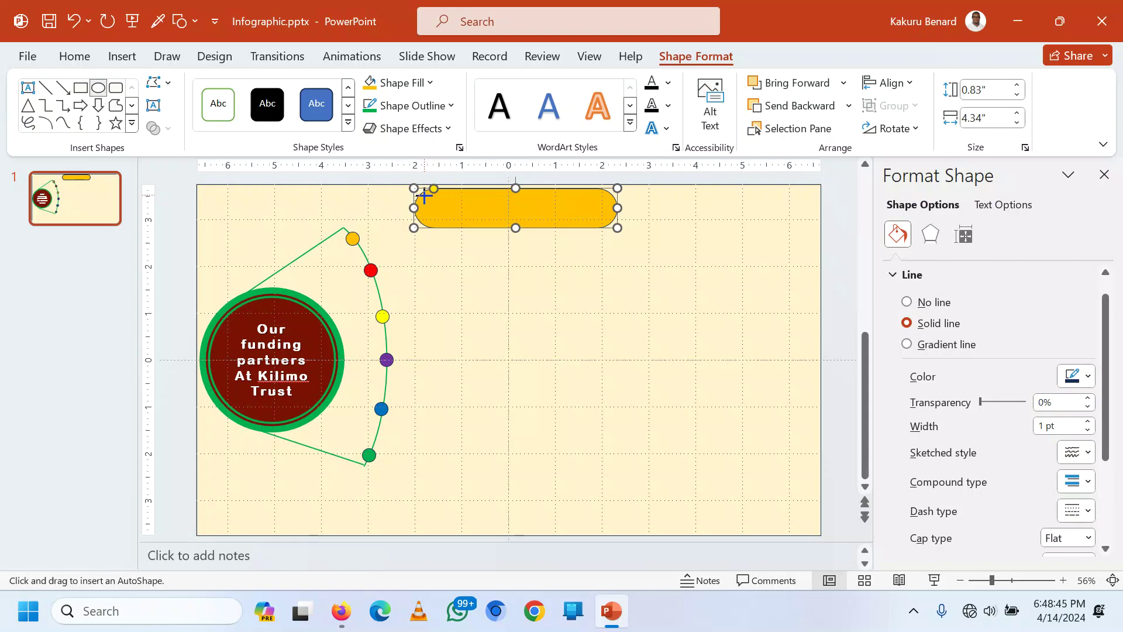
Step: Draw a small white circle with a dark outline style over the gold bar's left end
mouse_move(425, 196)
left_mouse_down()
mouse_move(458, 221)
mouse_move(438, 209)
mouse_move(456, 207)
mouse_move(439, 207)
left_mouse_up()
left_click(431, 84)
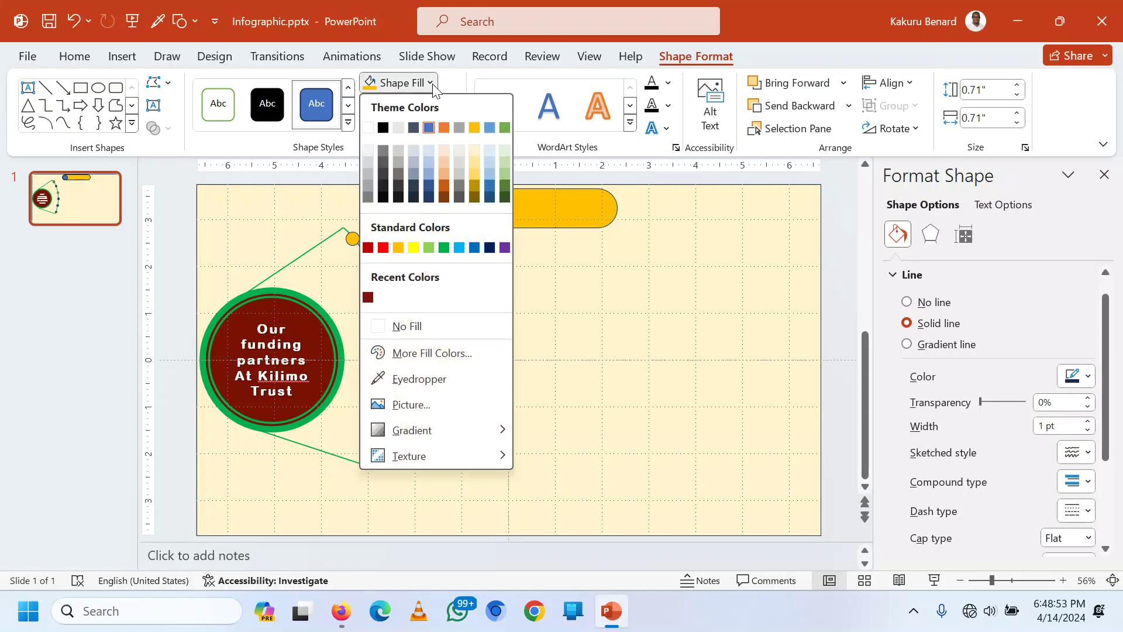
left_click(367, 128)
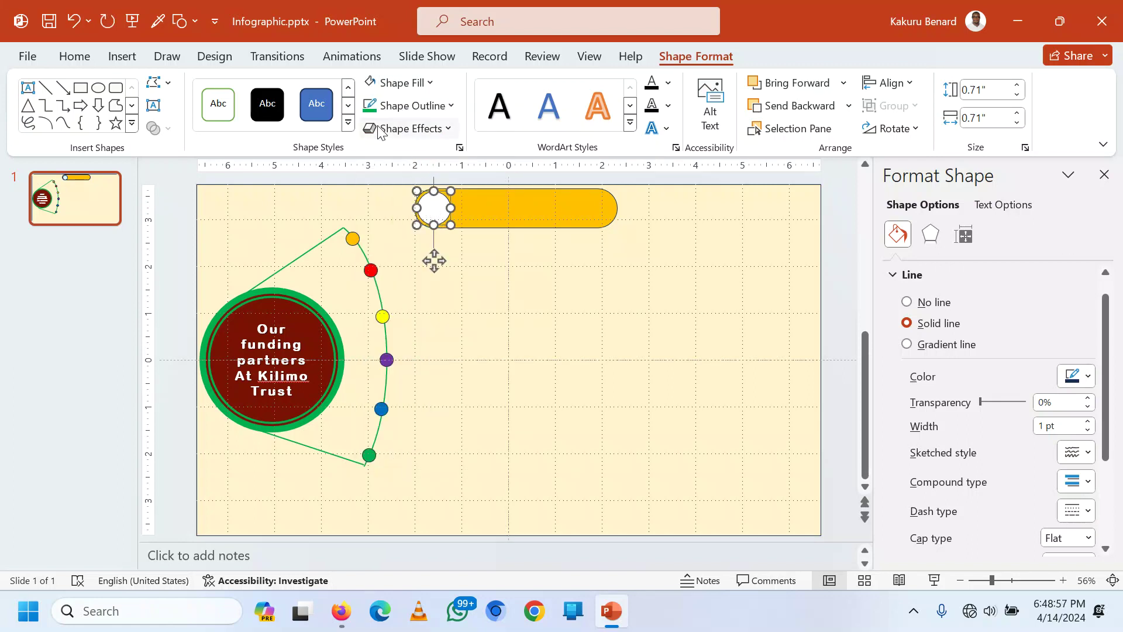
left_click(350, 123)
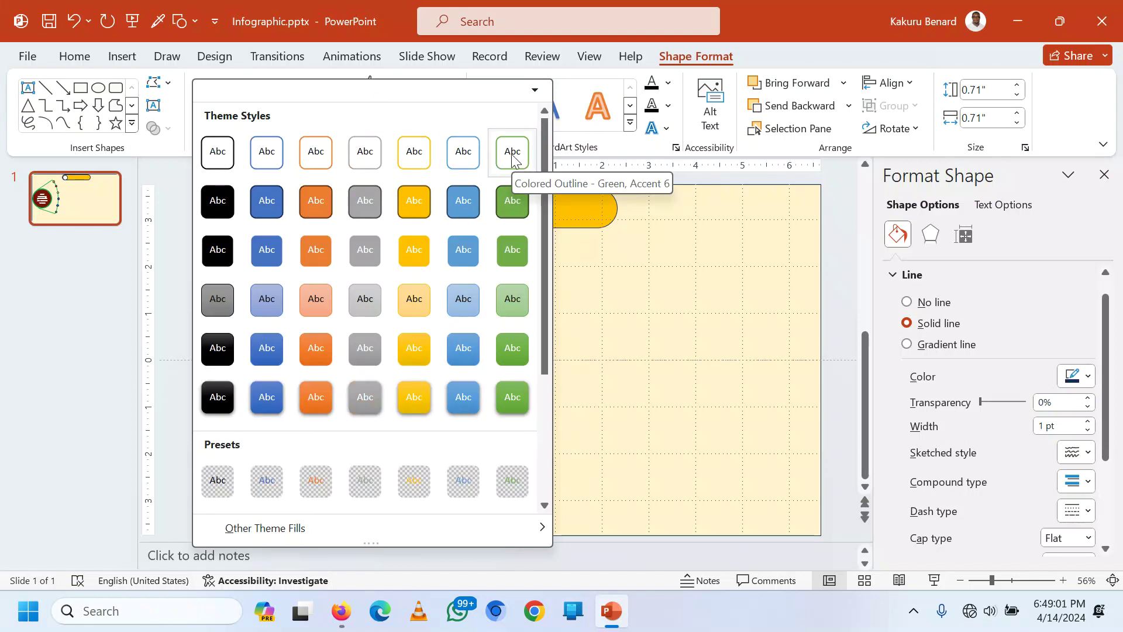
left_click(229, 158)
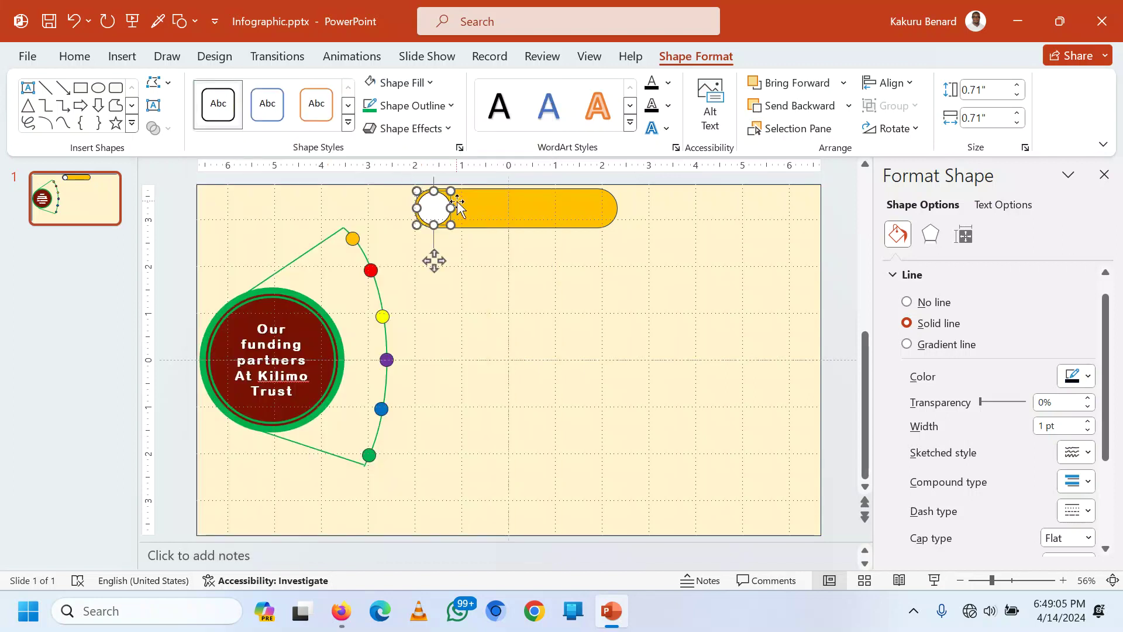
Step: Type 1 inside the circle, then select it together with the gold bar
right_click(431, 208)
key("Escape")
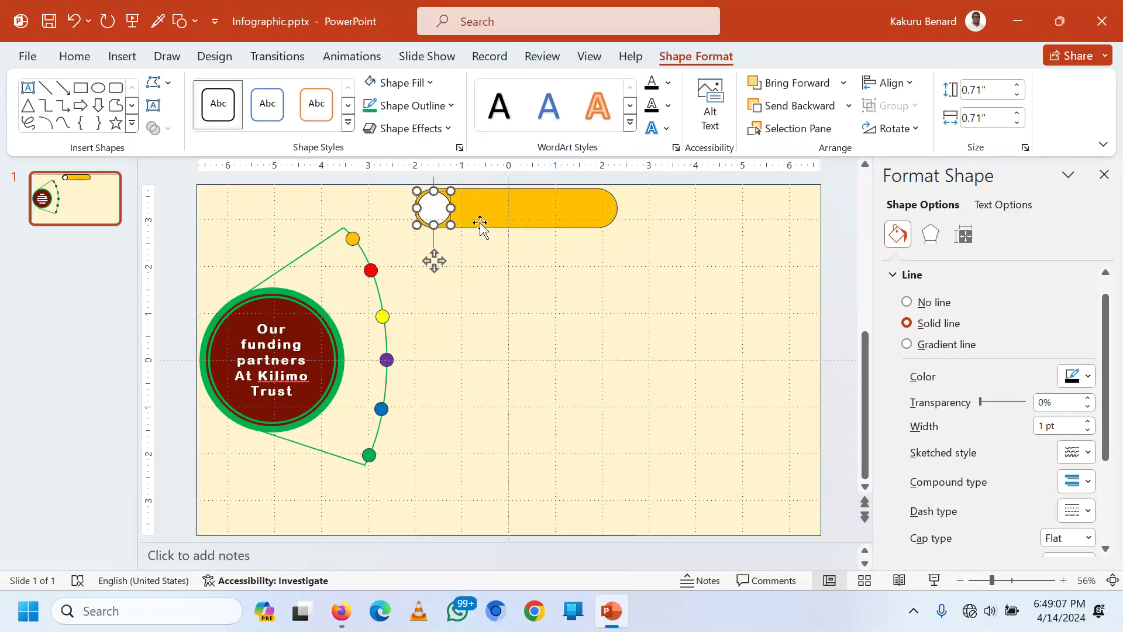
left_click(434, 212)
type("1")
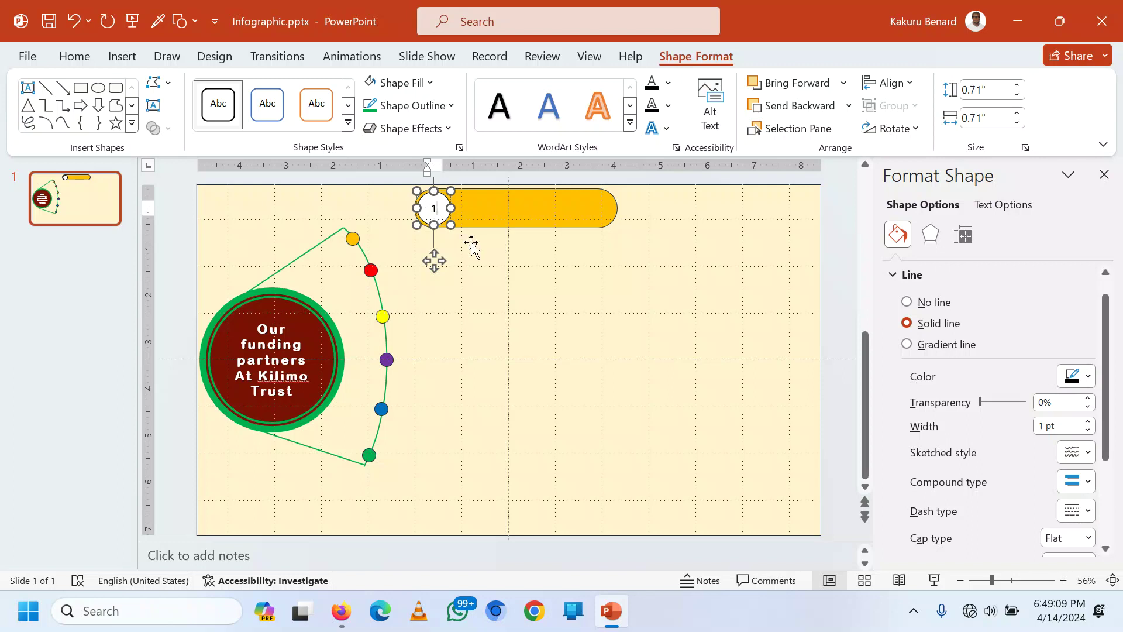
key("ctrl+a")
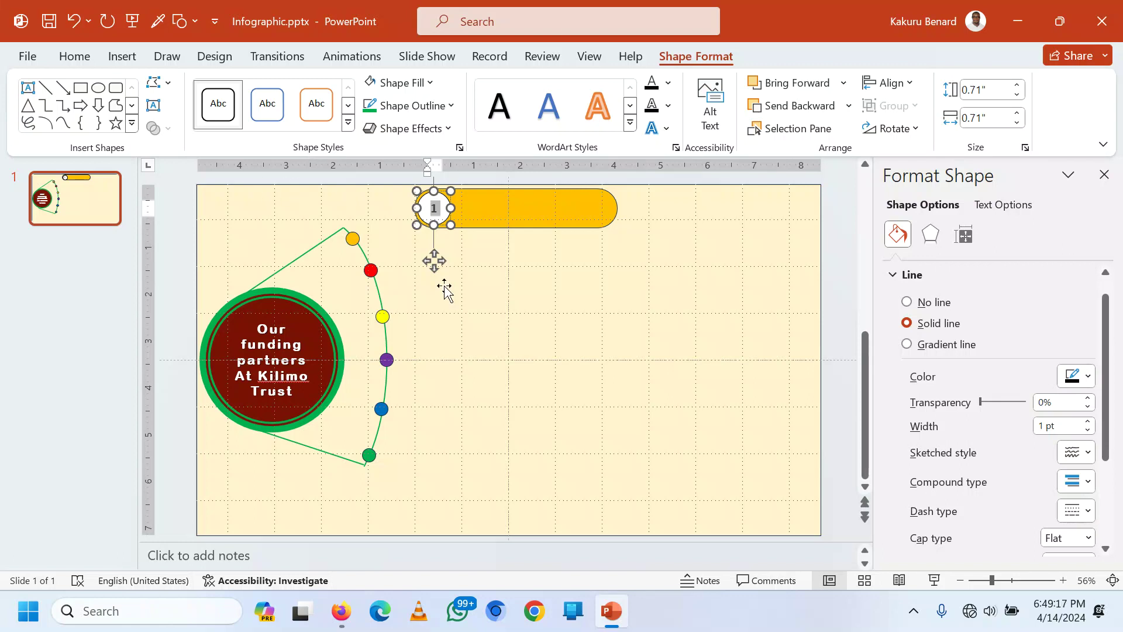
left_click(490, 293)
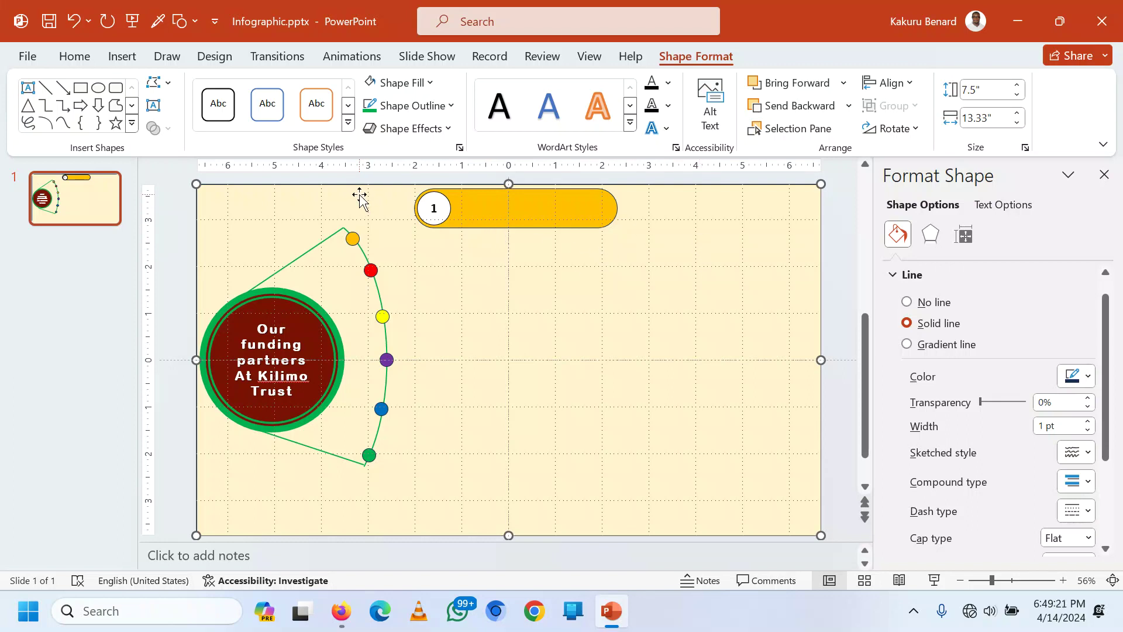
left_click(840, 328)
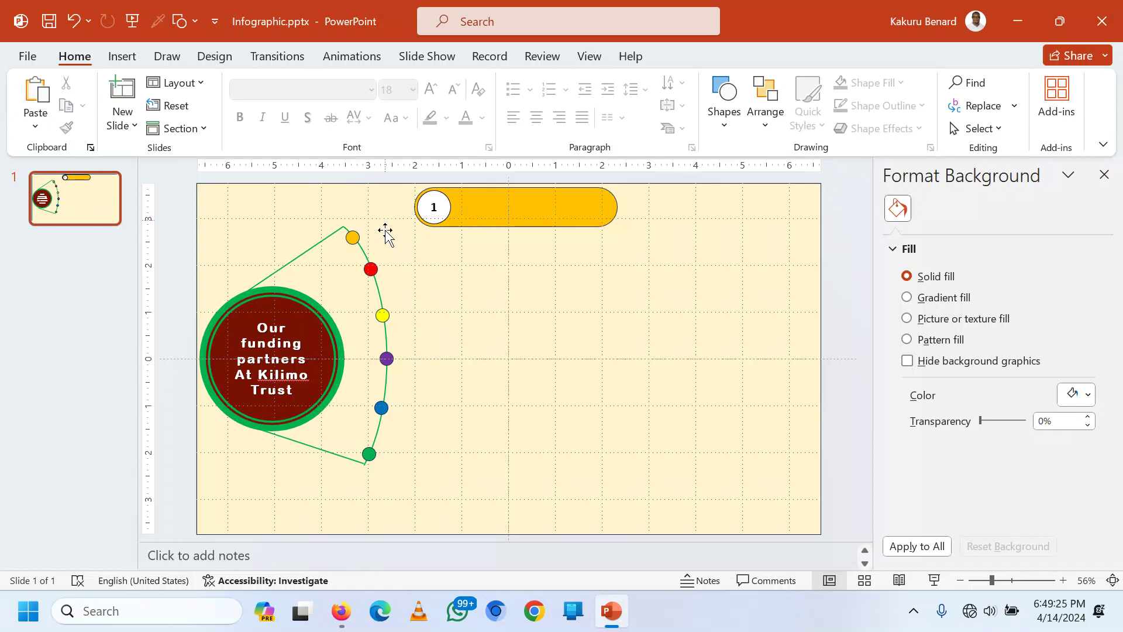
left_click(460, 199)
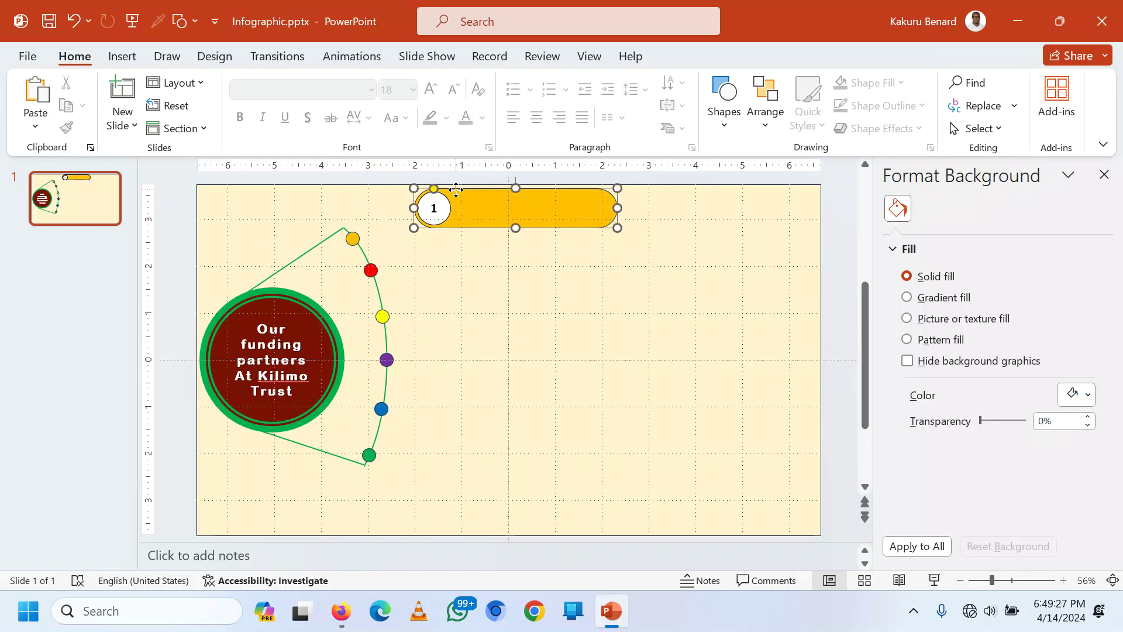
left_click(448, 218, "shift")
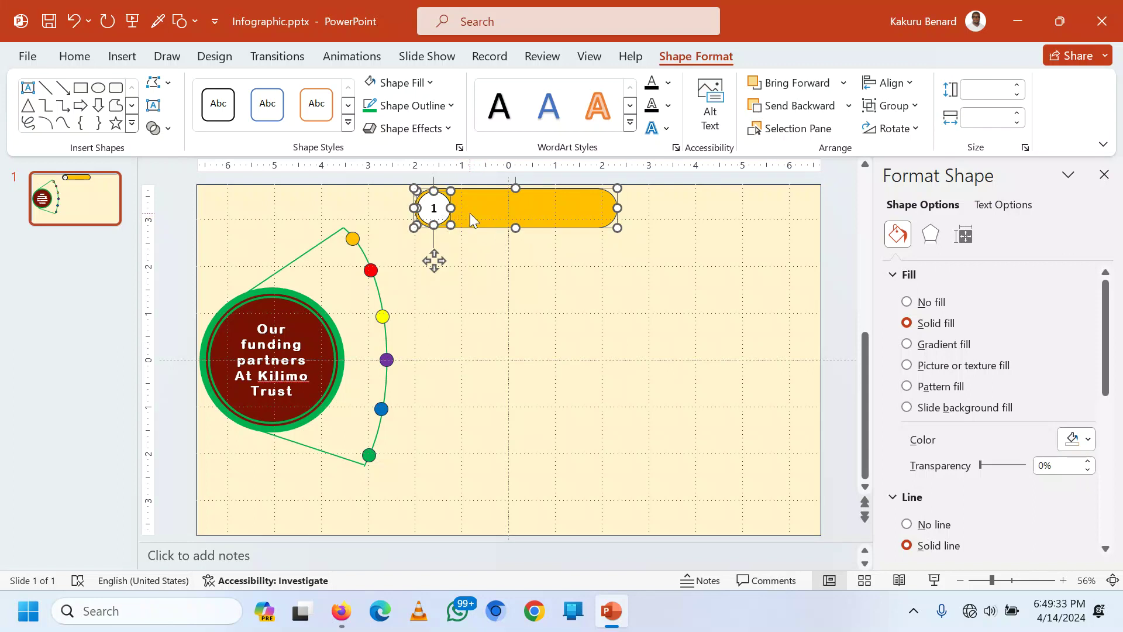
Step: Group the numbered circle with the gold bar and drag a copy further down the slide
right_click(469, 213)
mouse_move(526, 363)
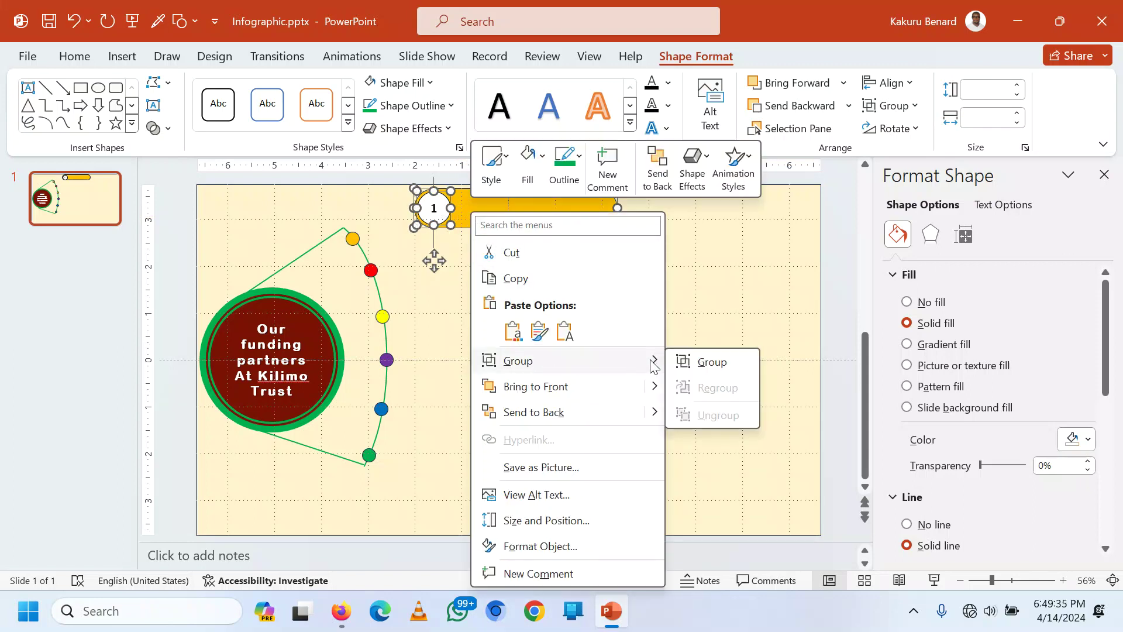
left_click(705, 363)
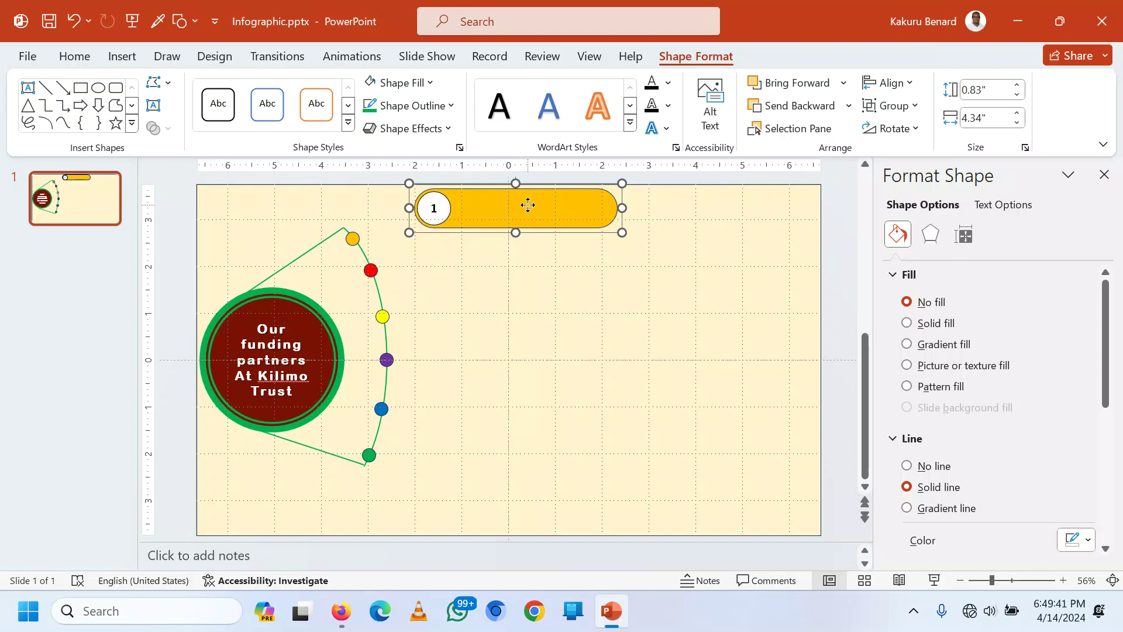
left_click_drag(526, 206, 525, 474)
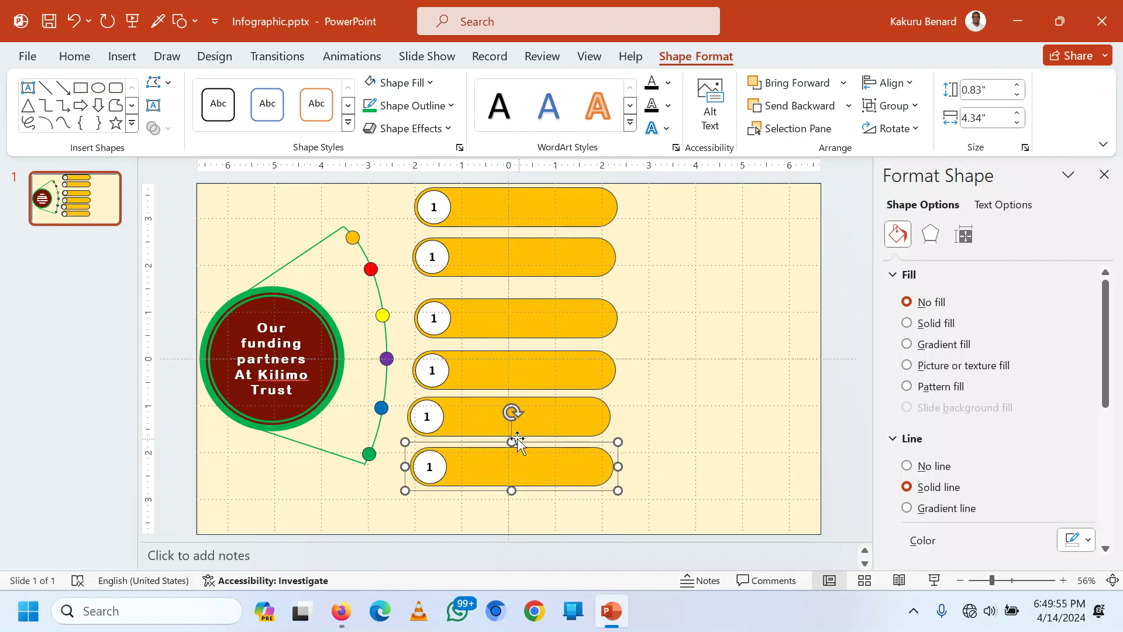
Step: Change the second and third bars' circle numbers to 2 and 3
left_click(500, 248)
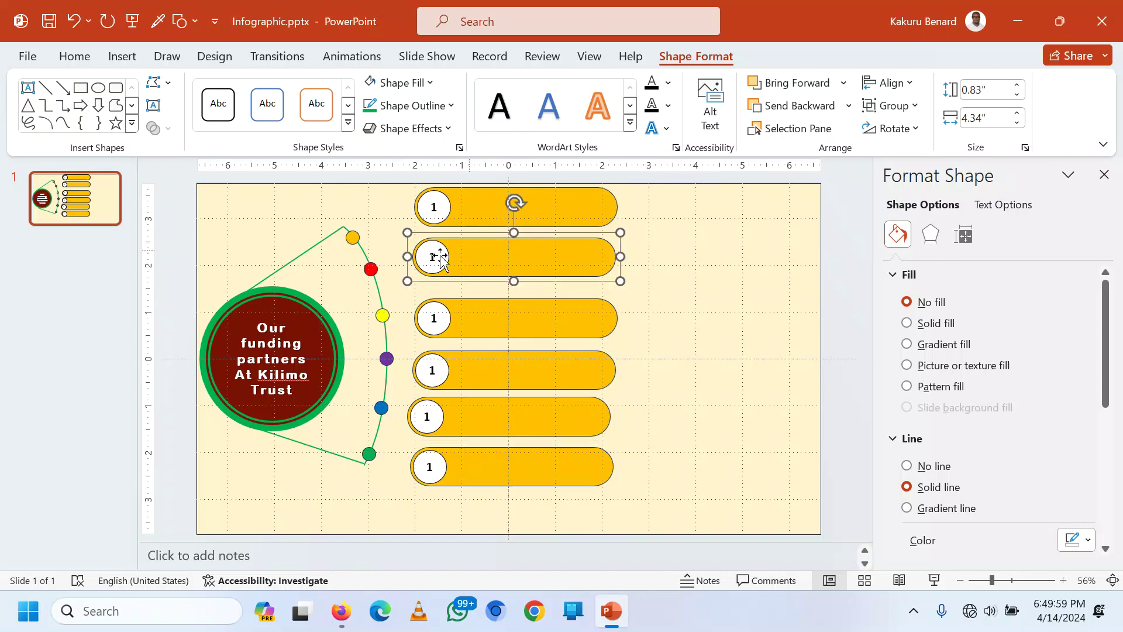
left_click(441, 253)
left_click(436, 257)
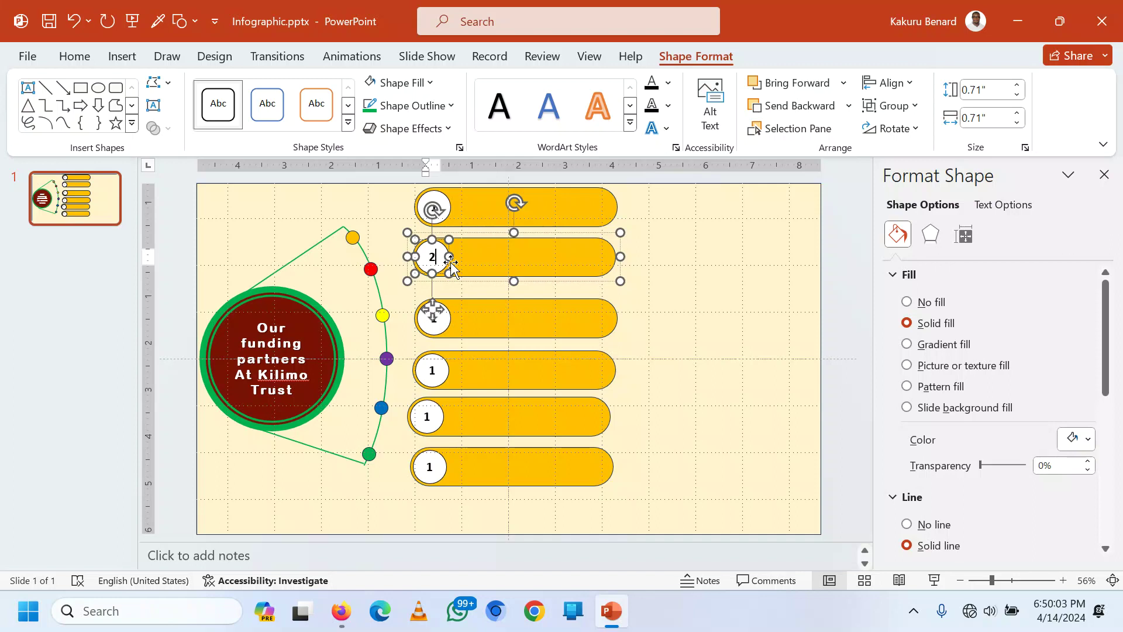
type("2")
left_click(760, 332)
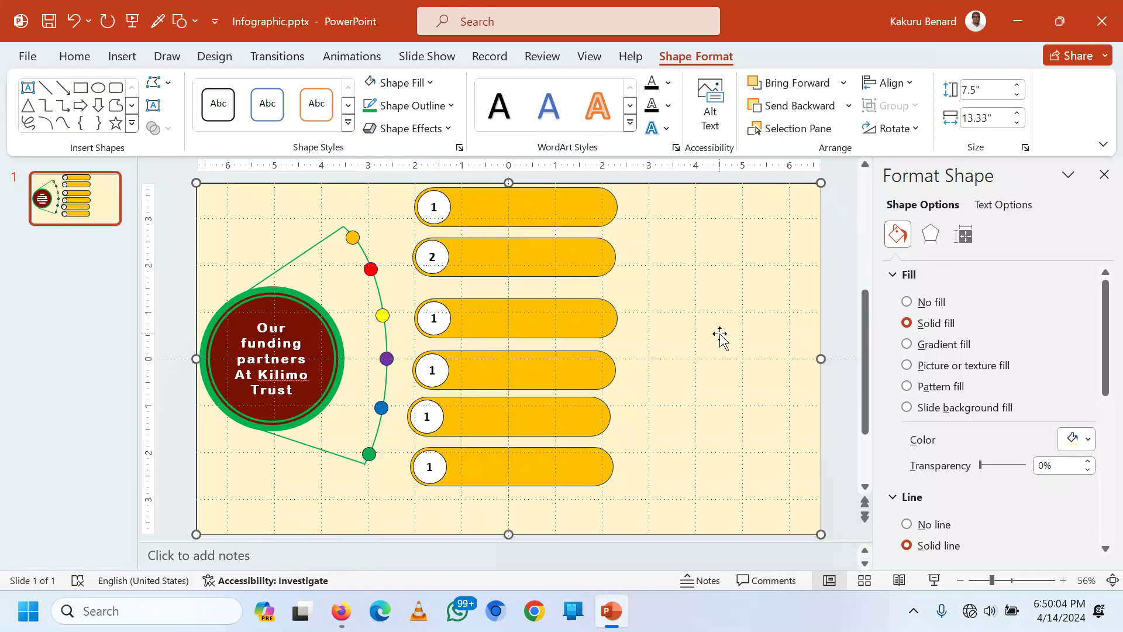
left_click(438, 315)
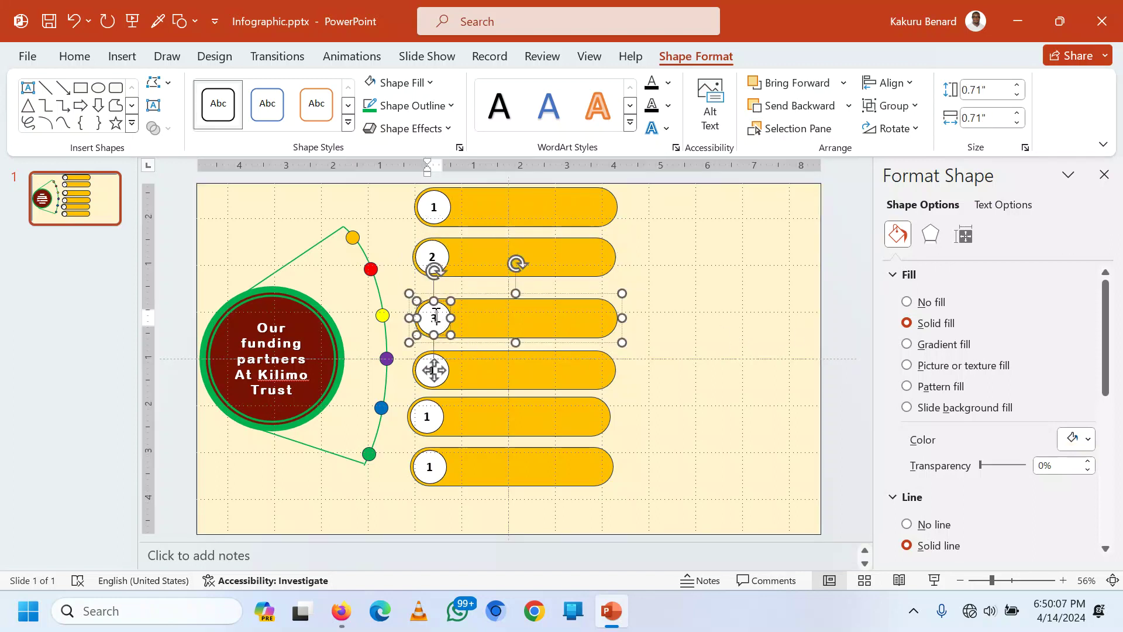
left_click(669, 367)
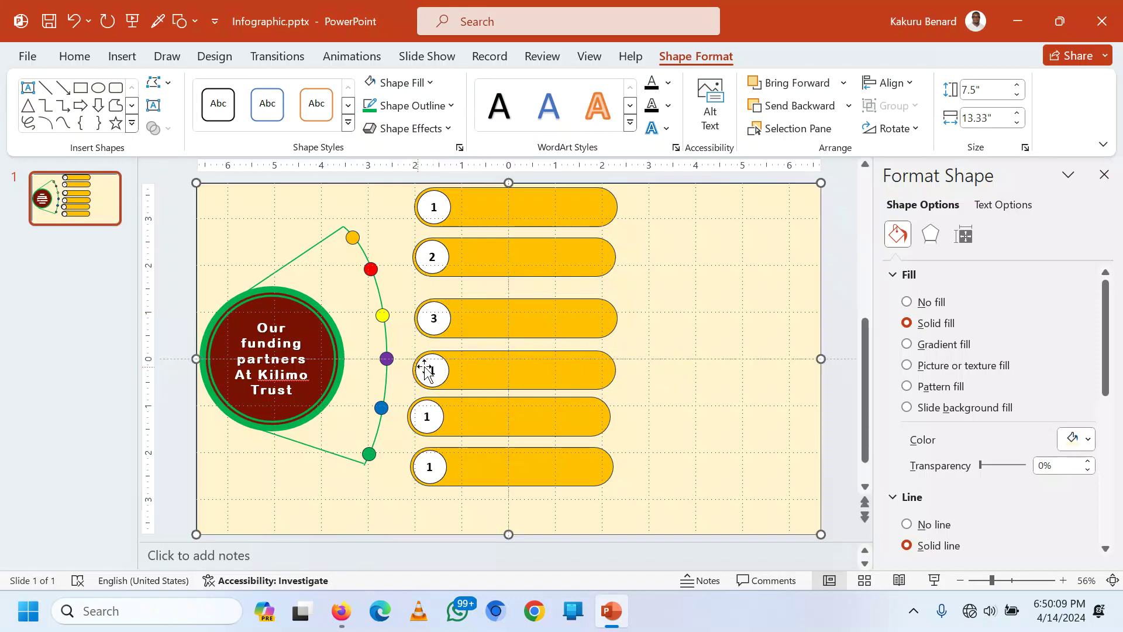
Step: Change the fourth, fifth and sixth bars' circle numbers to 4, 5 and 6
left_click(428, 368)
left_click(433, 370)
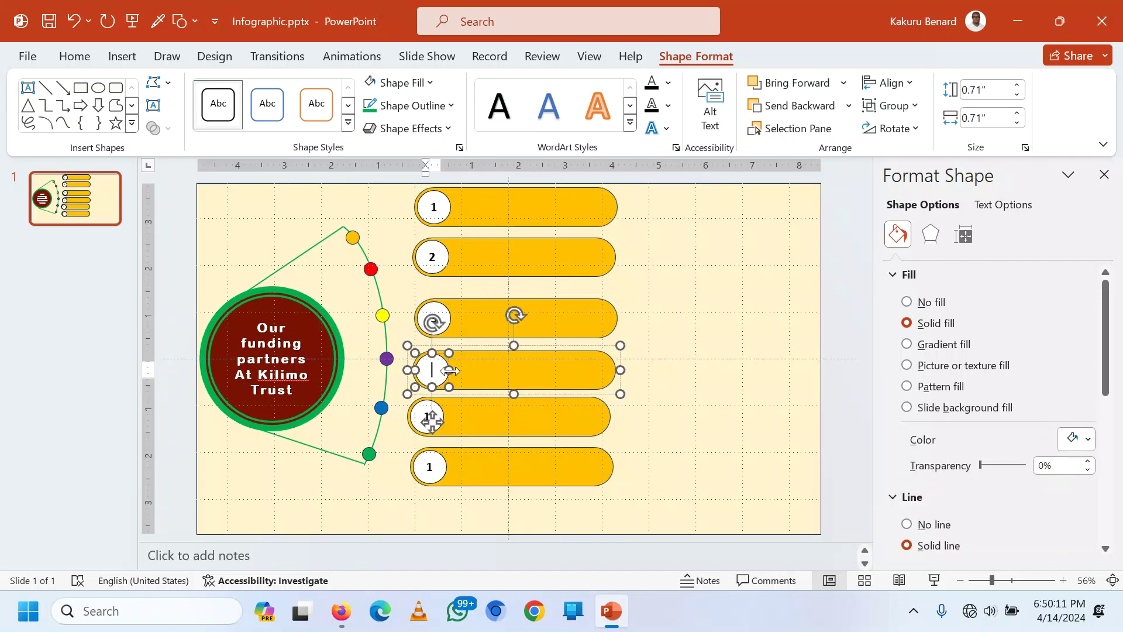
left_click(745, 431)
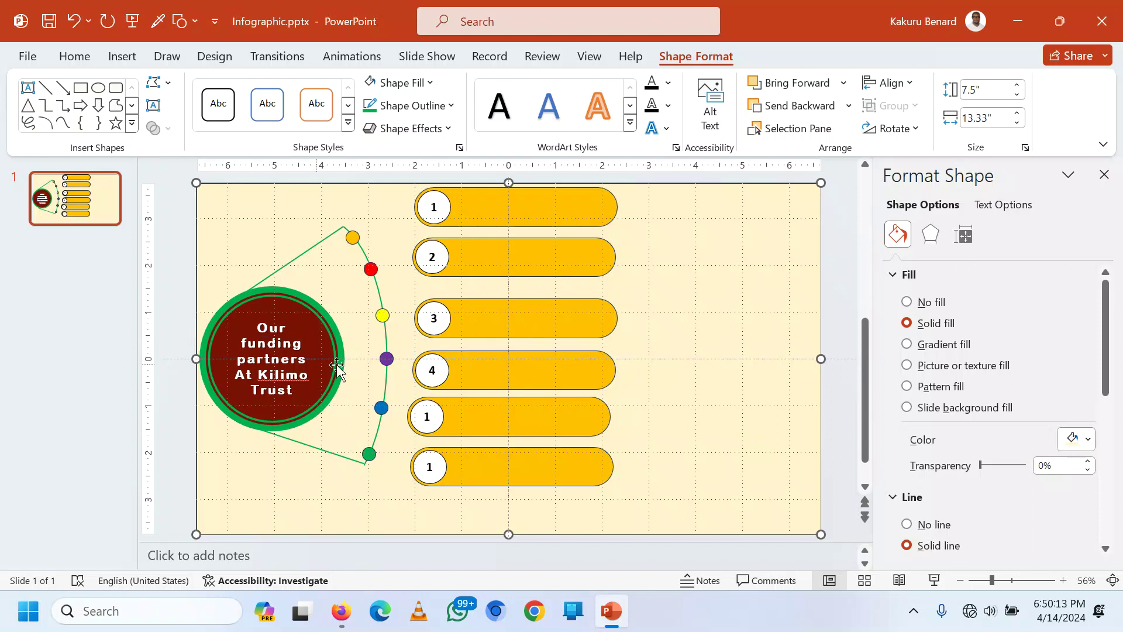
left_click(427, 417)
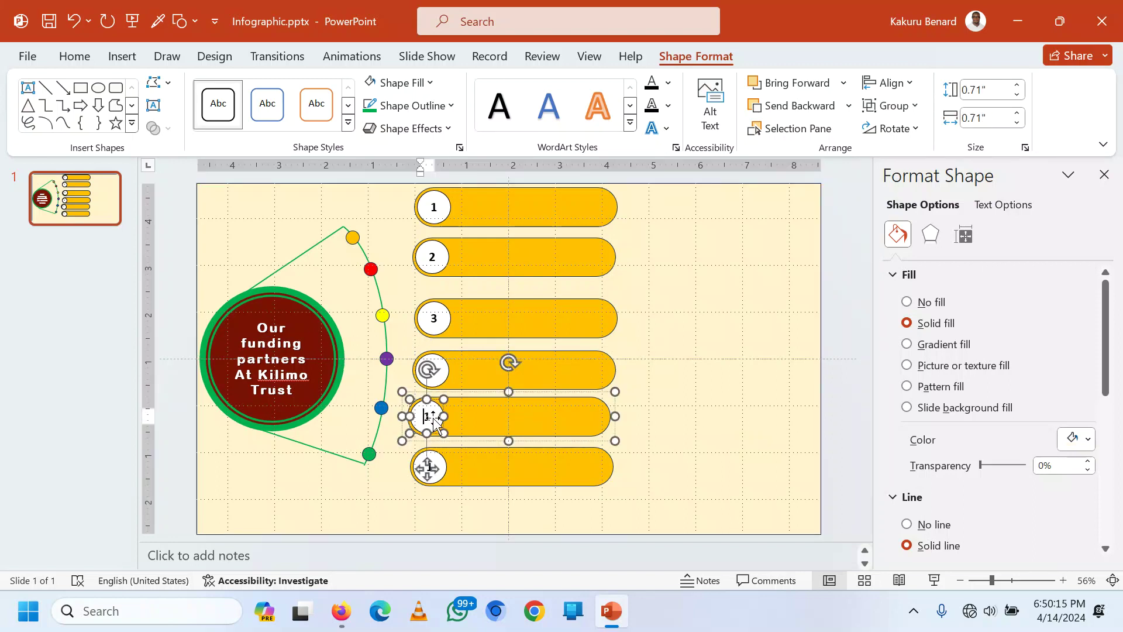
left_click(803, 462)
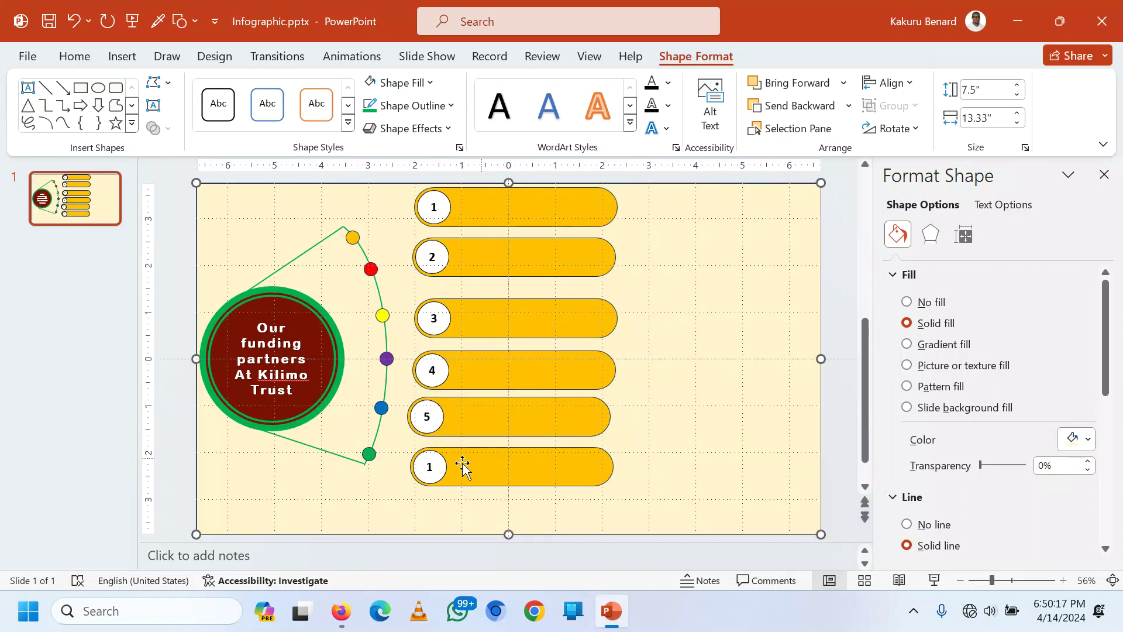
left_click(434, 465)
left_click(430, 466)
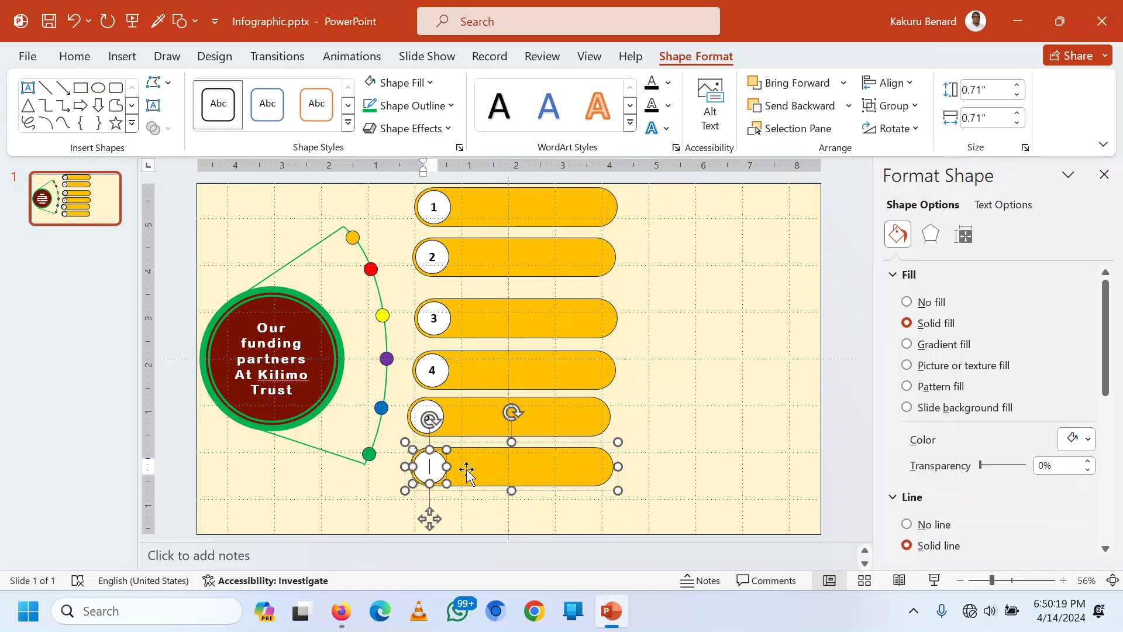
left_click(527, 467)
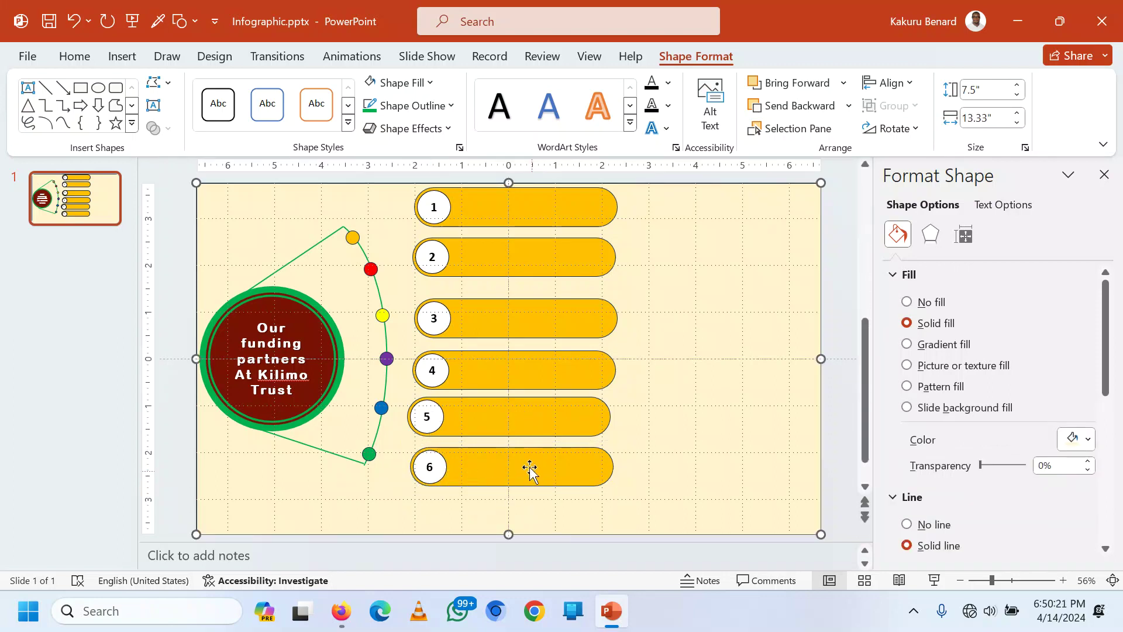
Step: Ungroup bar 6 from its number circle and fill the bar green
right_click(505, 466)
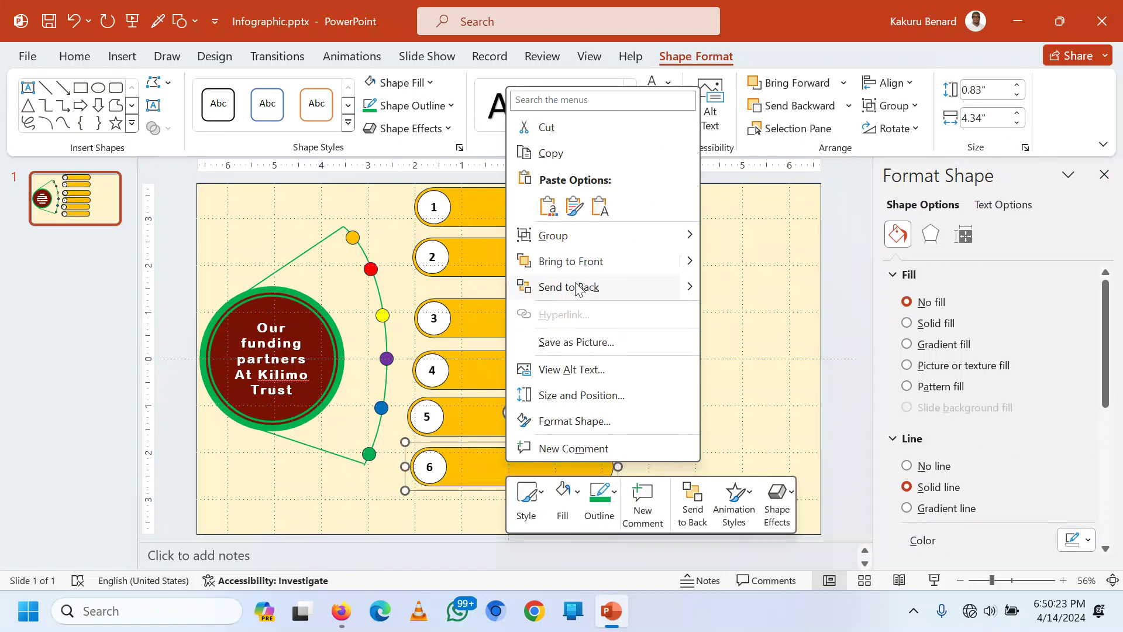
mouse_move(587, 246)
left_click(746, 288)
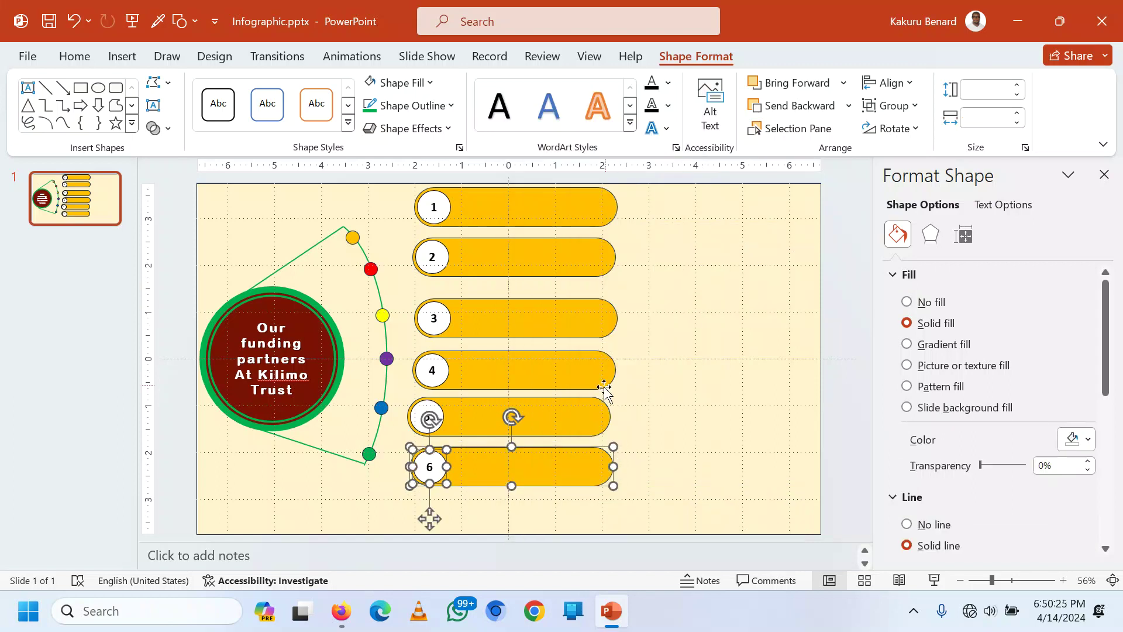
left_click(653, 478)
left_click(572, 476)
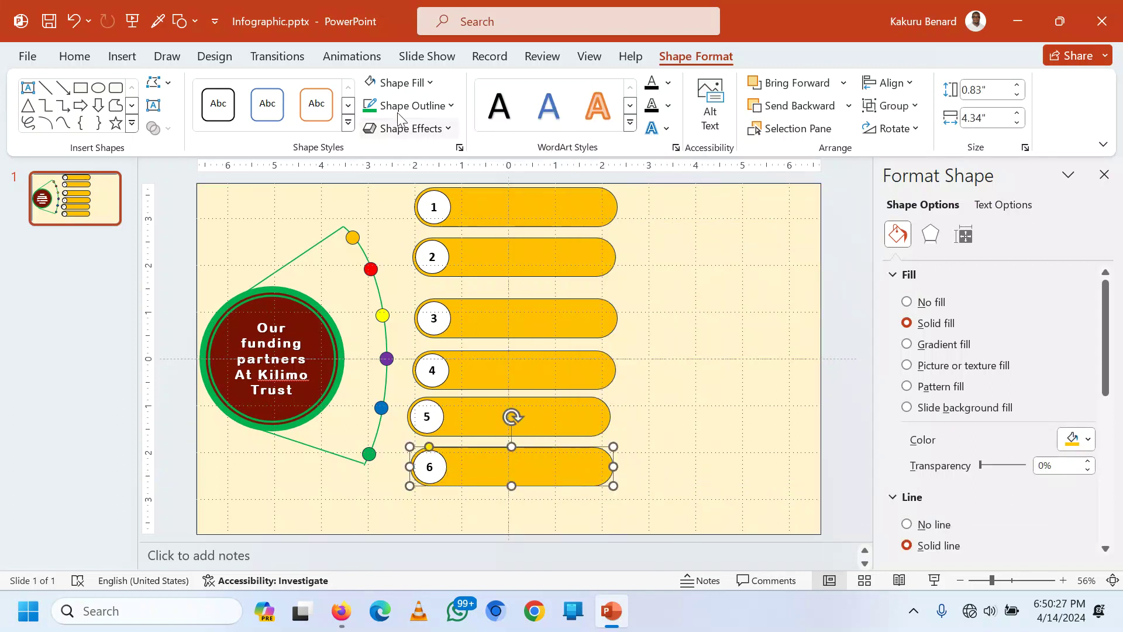
left_click(430, 82)
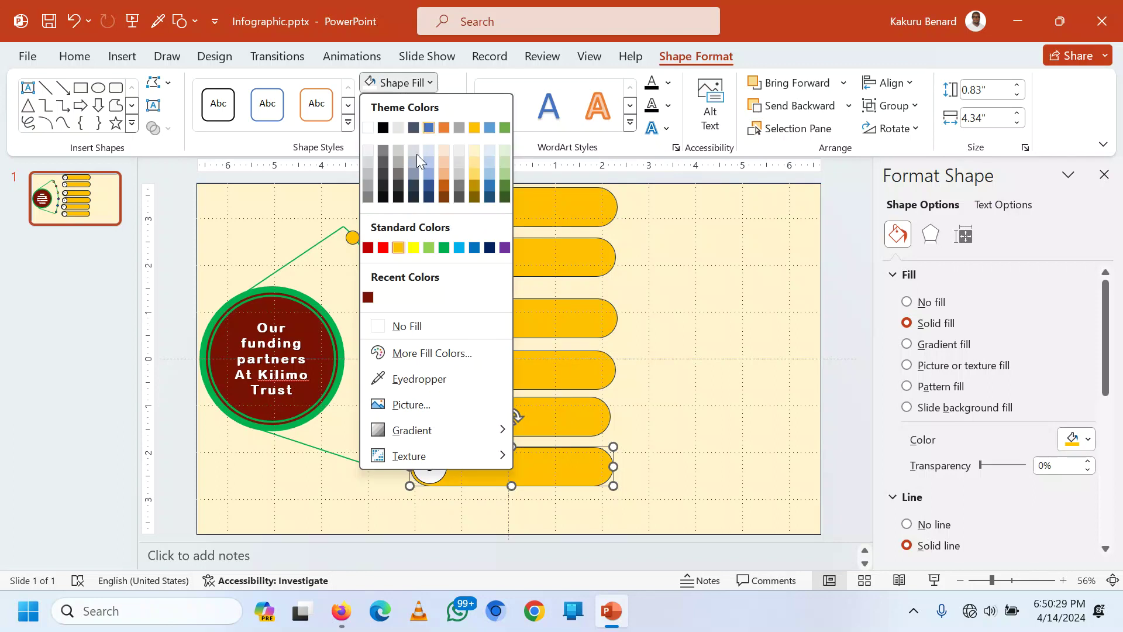
left_click(444, 247)
Step: Ungroup bar 5 from its number circle and fill the bar blue
left_click(571, 420)
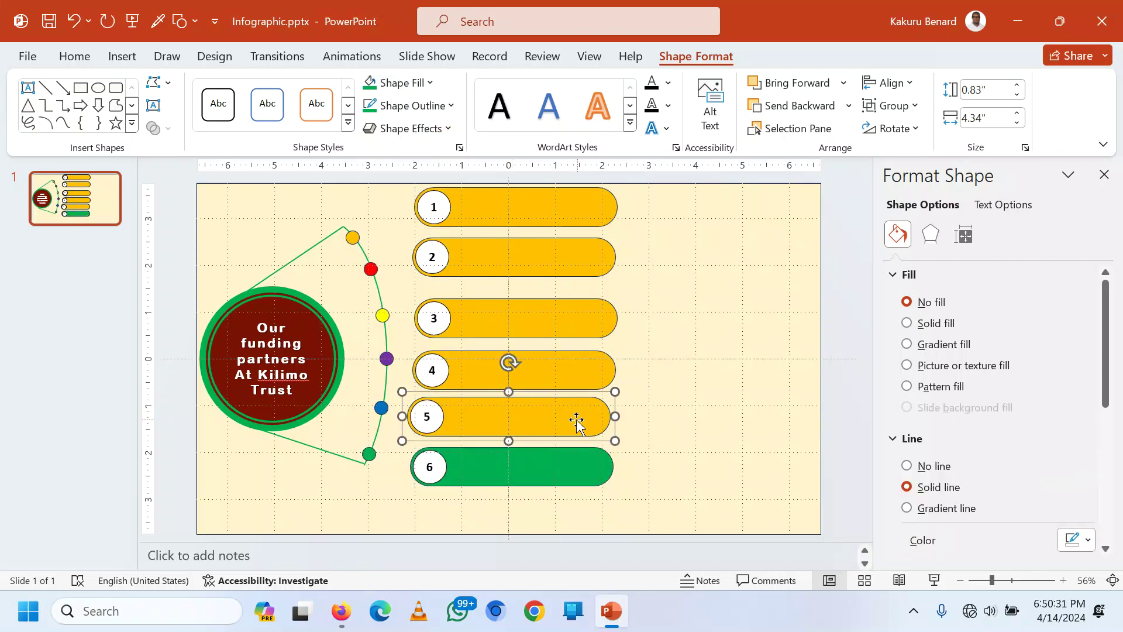
right_click(534, 421)
mouse_move(696, 196)
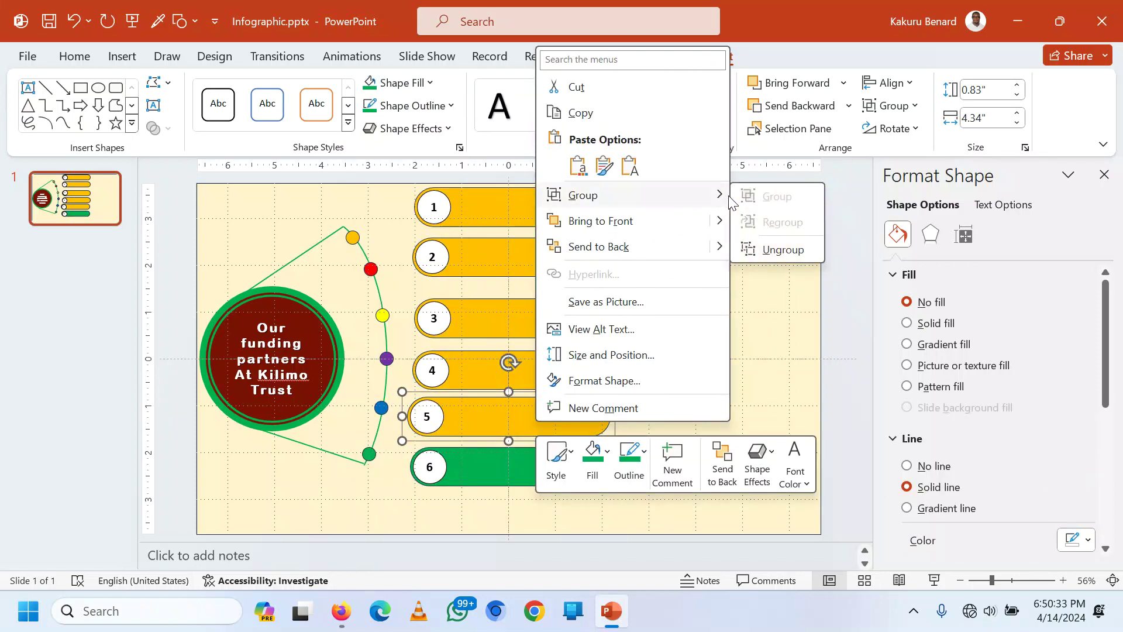
left_click(780, 252)
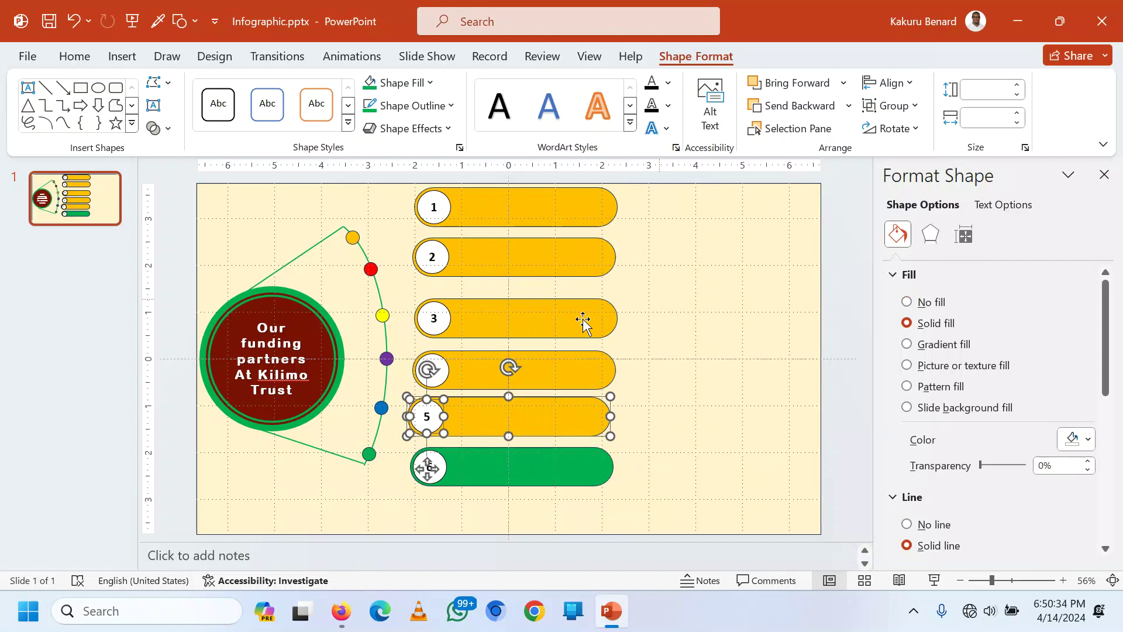
left_click(609, 416)
left_click(587, 419)
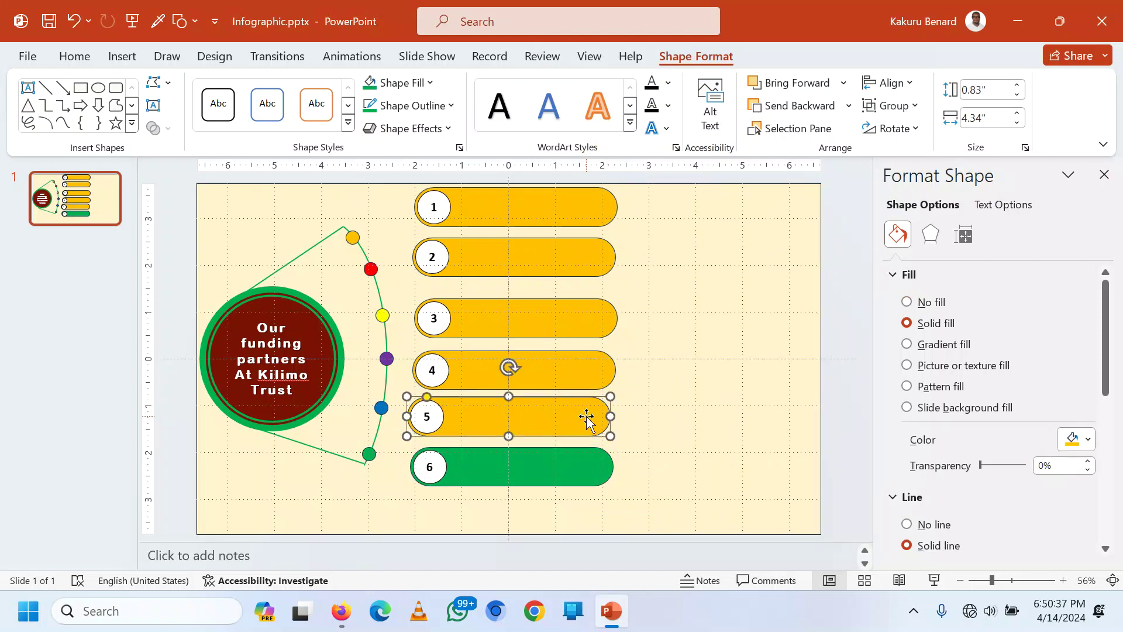
left_click(429, 83)
left_click(477, 251)
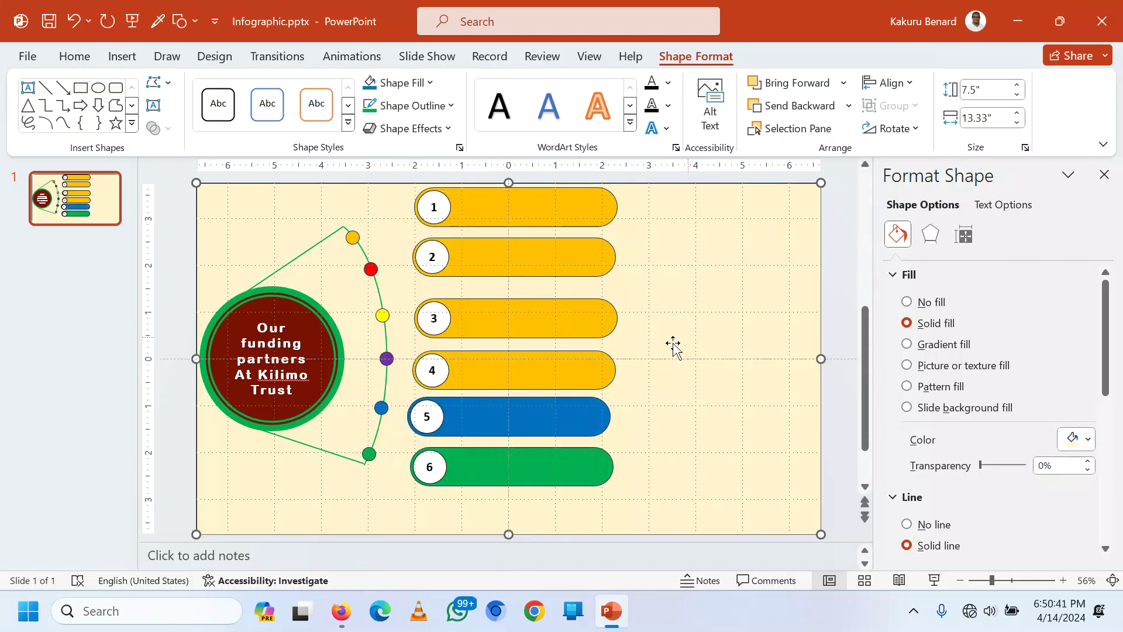
Step: Ungroup bar 4 from its number circle
left_click(528, 379)
right_click(526, 377)
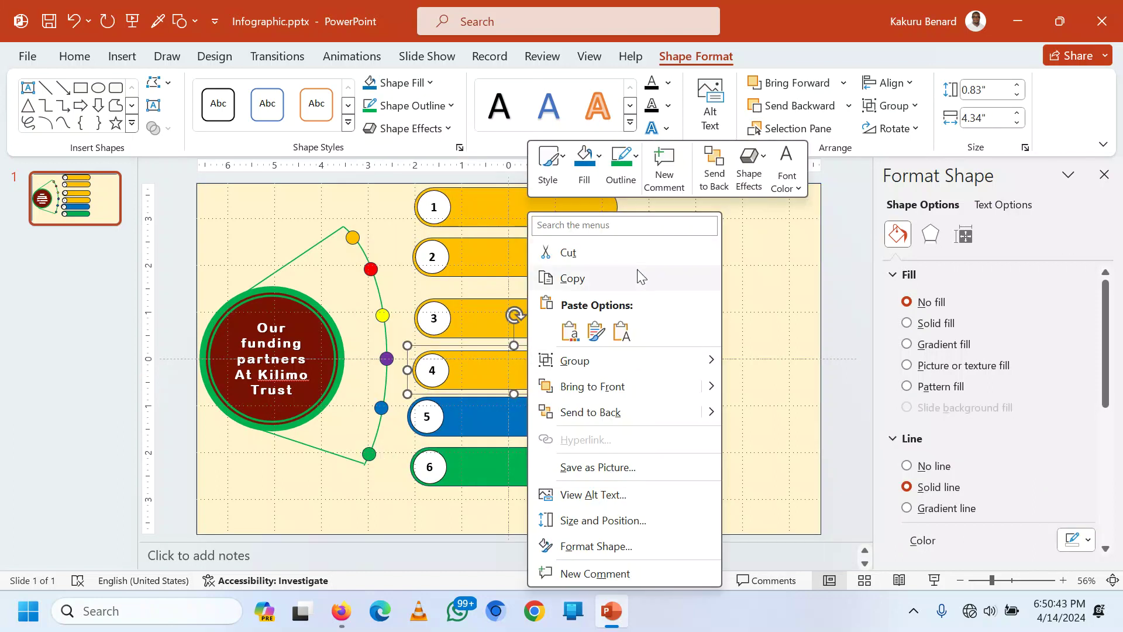
mouse_move(671, 374)
left_click(775, 415)
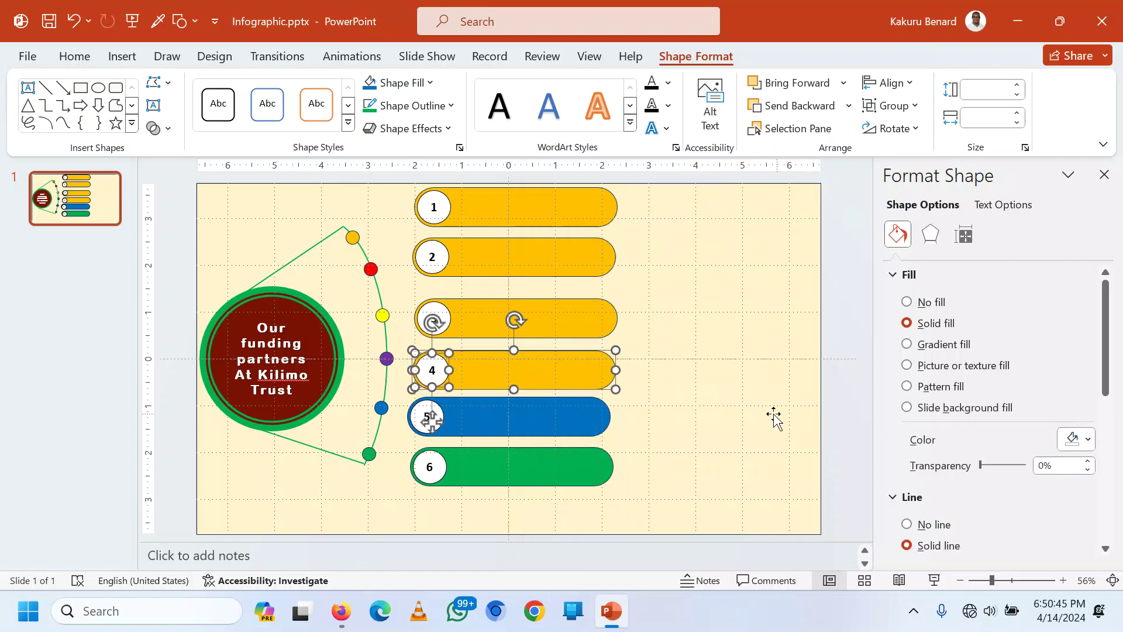
Step: Fill the separated bar 4 shape purple
left_click(652, 380)
left_click(571, 368)
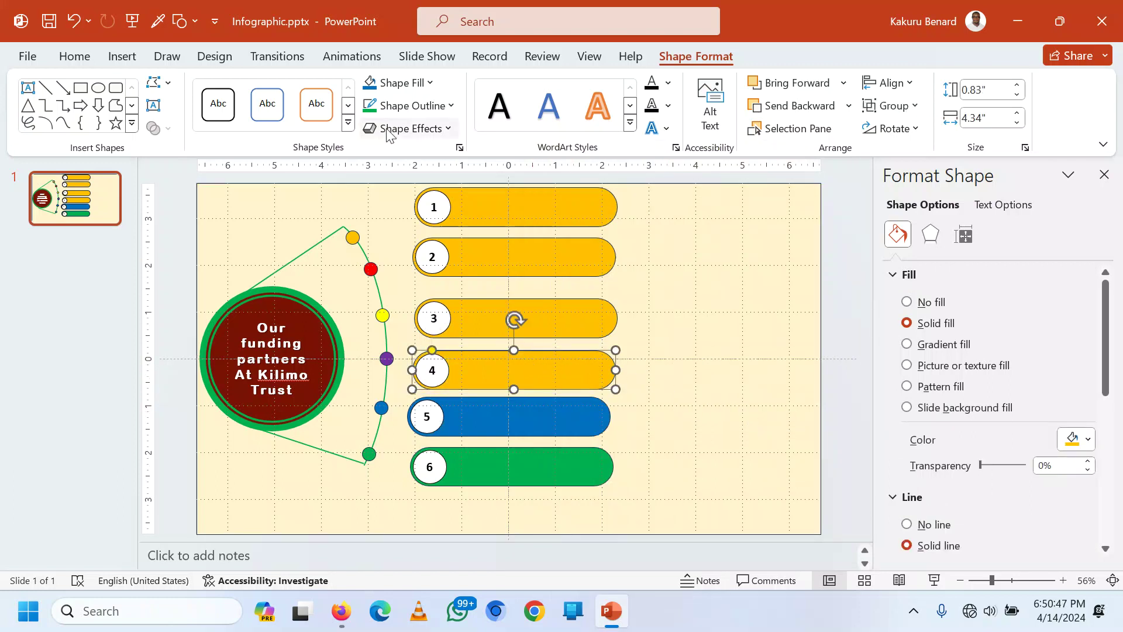
left_click(429, 84)
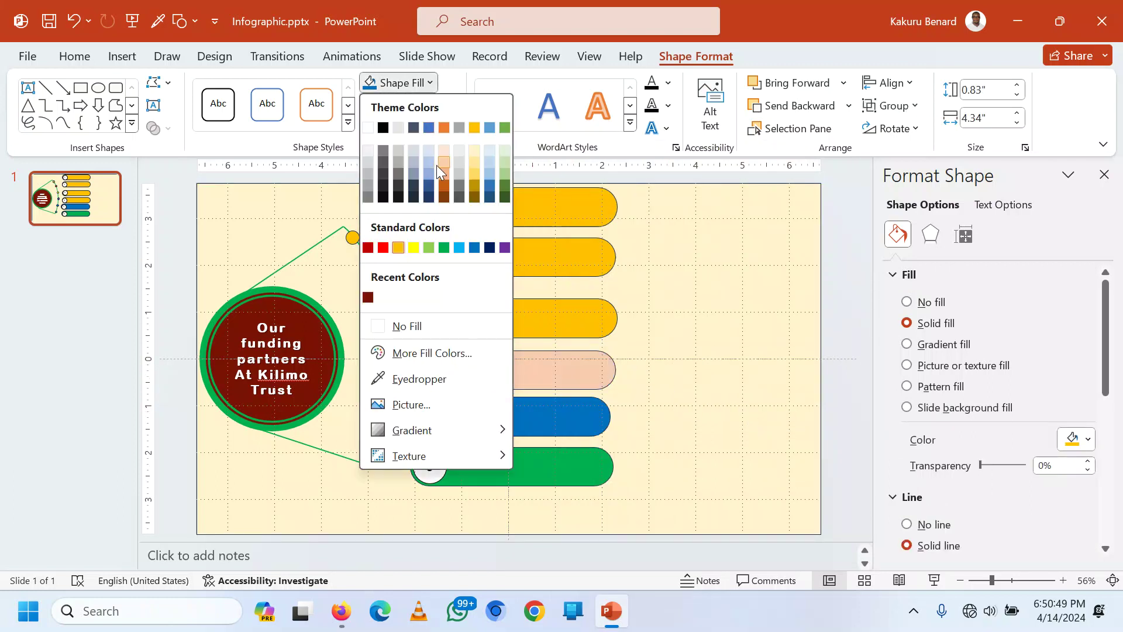
left_click(606, 252)
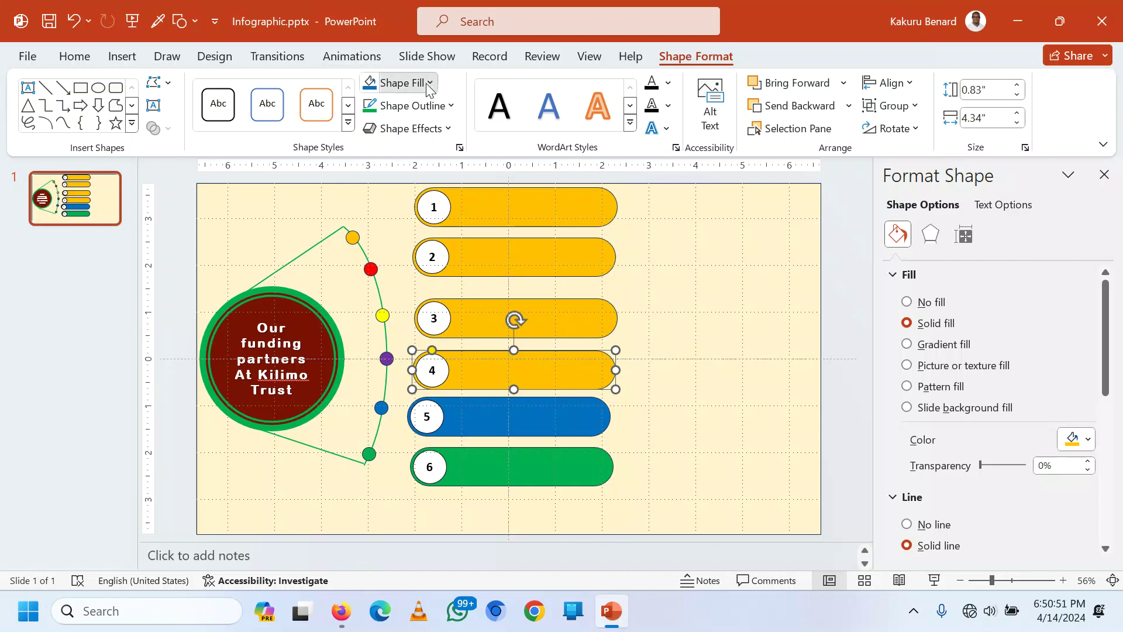
left_click(429, 83)
left_click(506, 245)
left_click(721, 335)
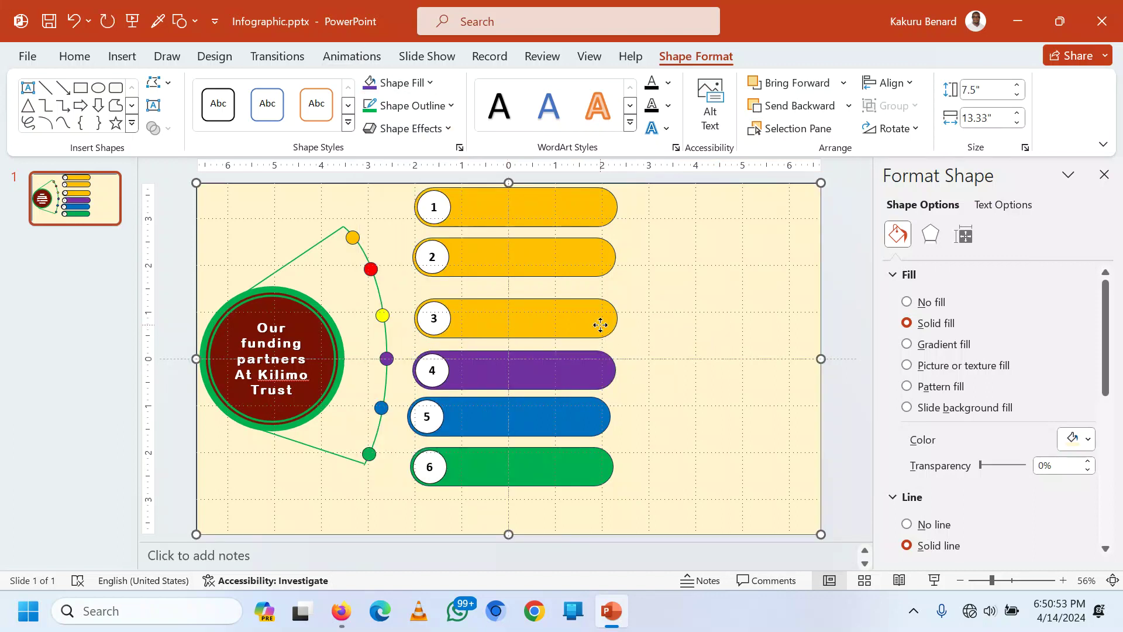
Step: Ungroup bar 3 from its number circle and fill the bar yellow
left_click(603, 329)
right_click(604, 329)
mouse_move(766, 368)
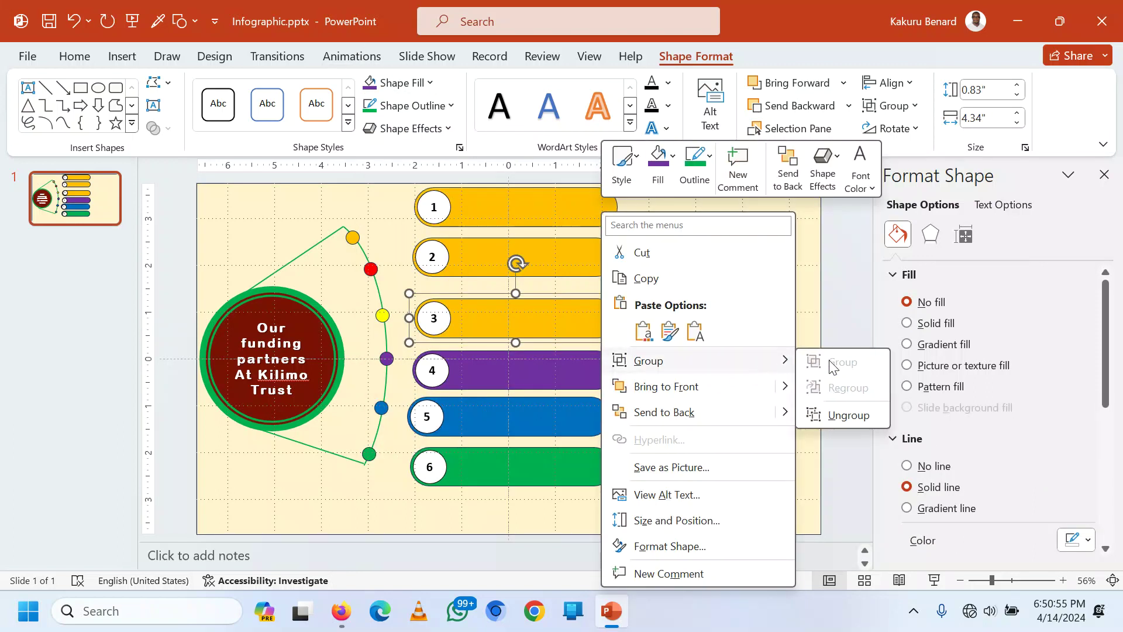
left_click(853, 412)
left_click(640, 318)
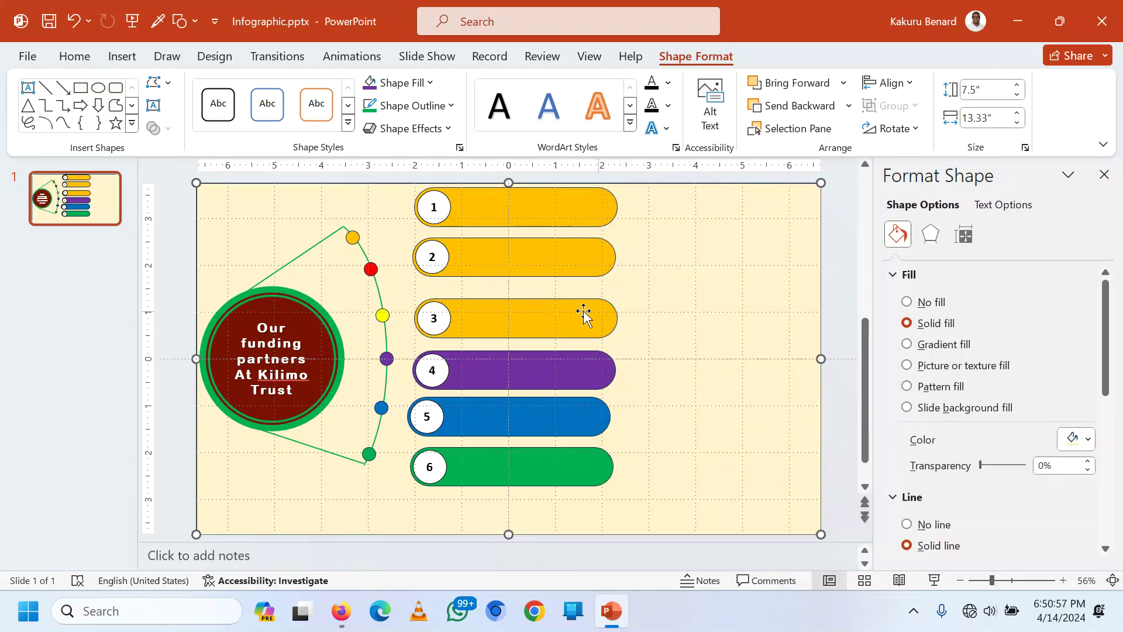
left_click(584, 314)
left_click(428, 84)
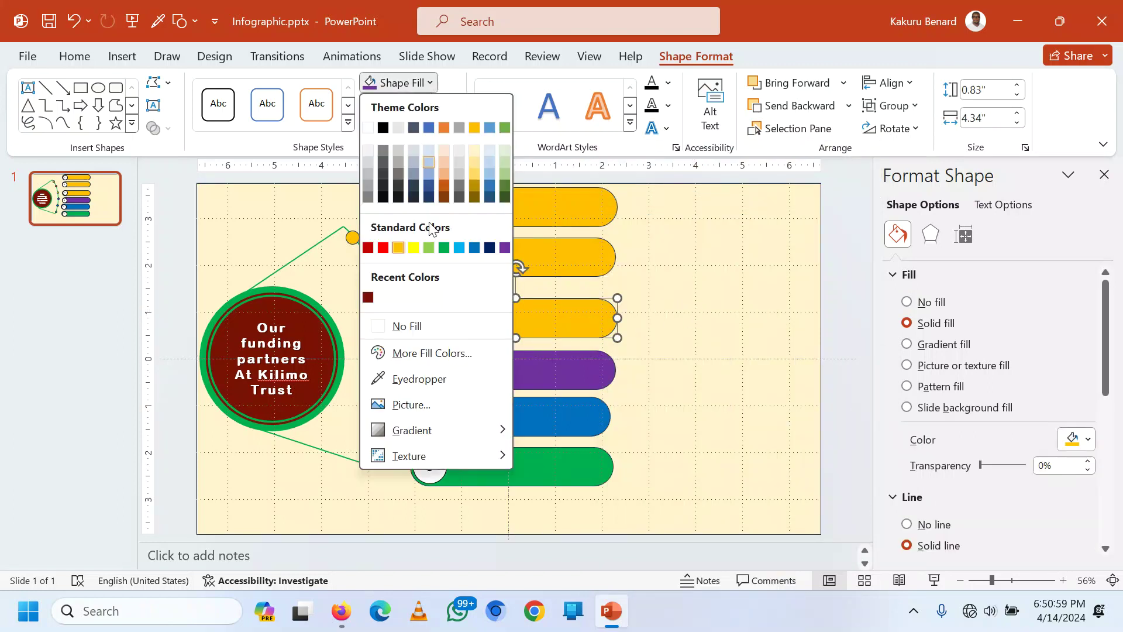
left_click(413, 247)
left_click(710, 283)
Step: Ungroup bar 2 from its number circle and fill the bar red
left_click(574, 266)
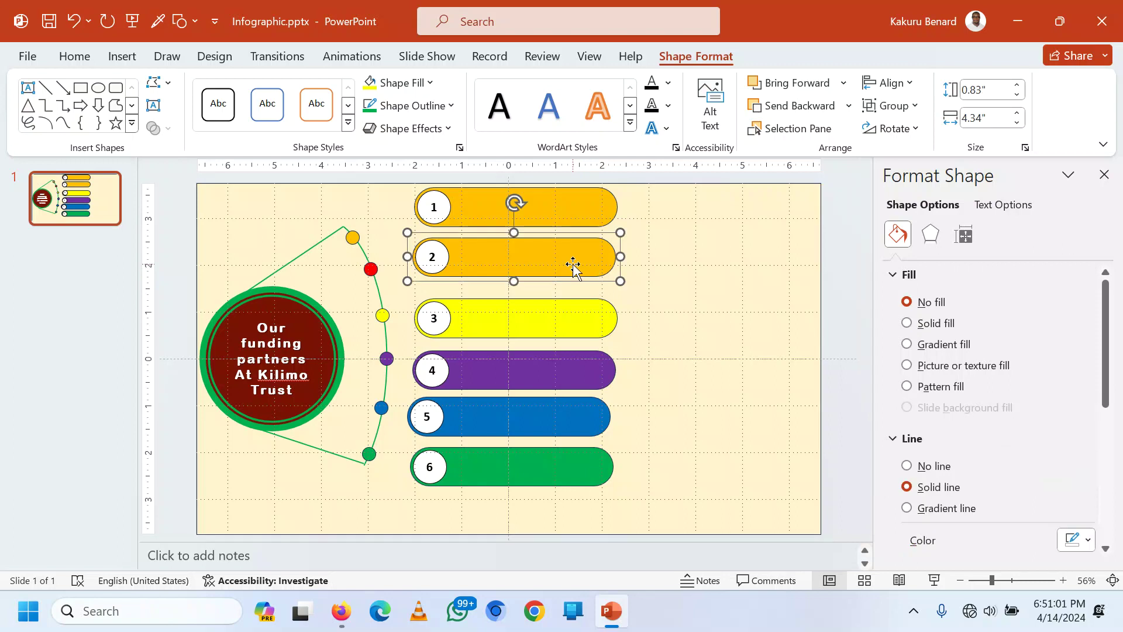
right_click(573, 267)
mouse_move(752, 360)
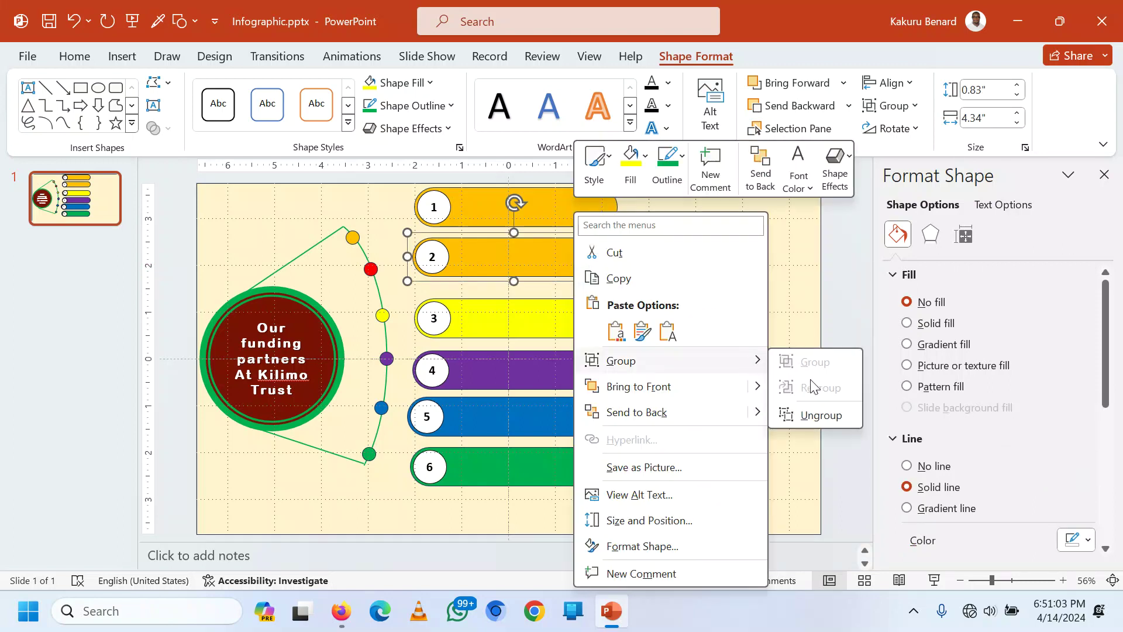
left_click(821, 415)
left_click(659, 276)
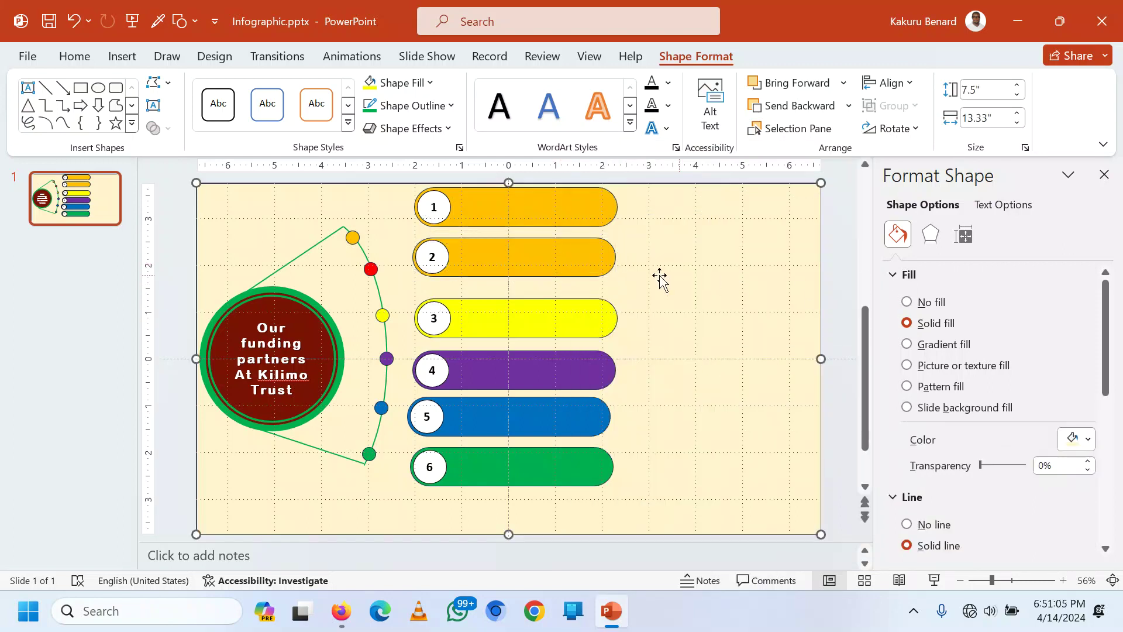
left_click(605, 266)
left_click(431, 86)
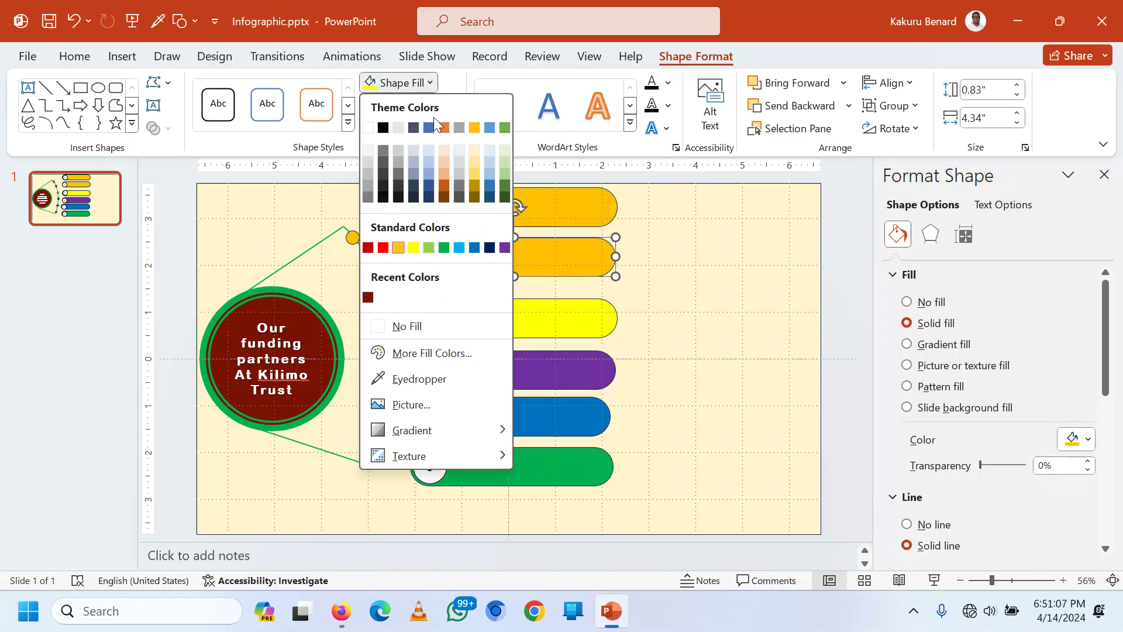
left_click(697, 255)
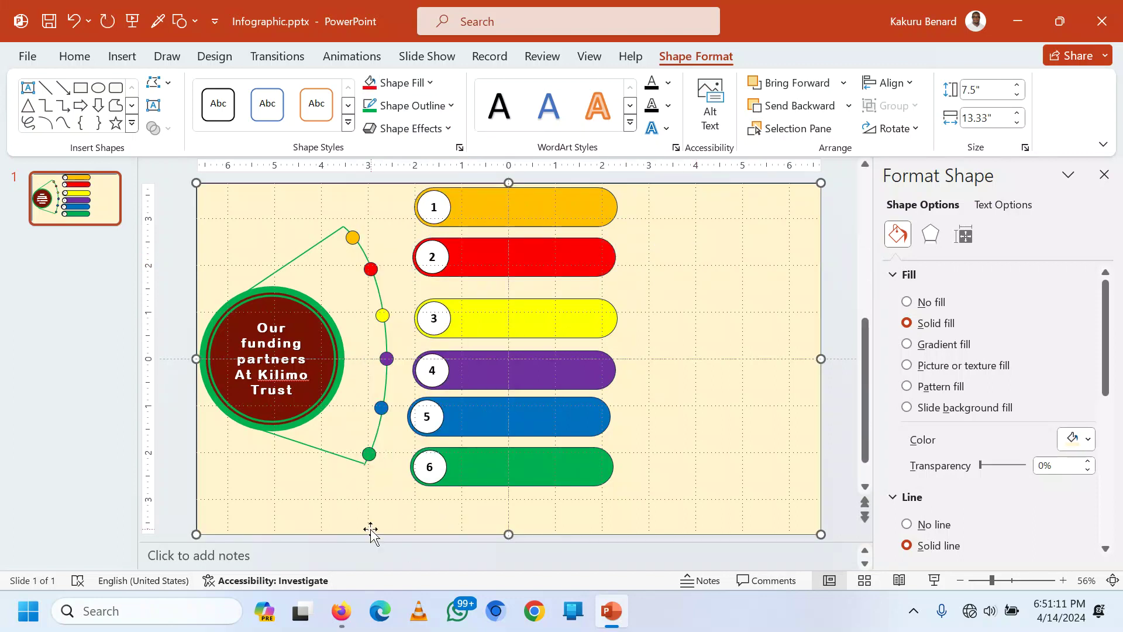
Step: Regroup red bar 2 and yellow bar 3 each with its number circle
left_click(477, 261)
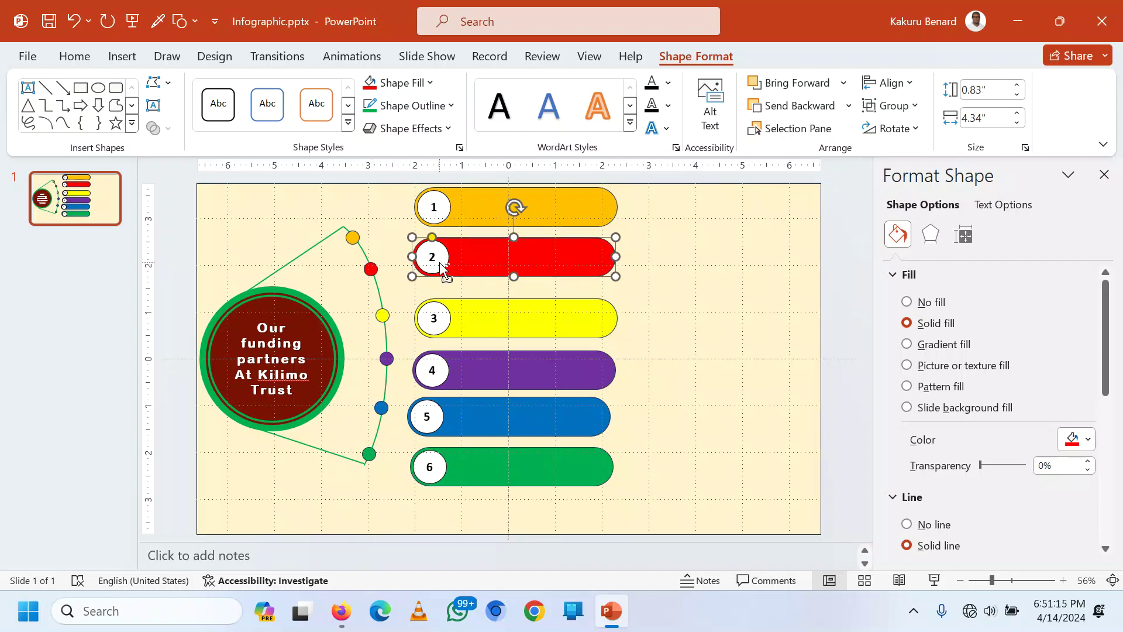
left_click(443, 269, "shift")
right_click(488, 262)
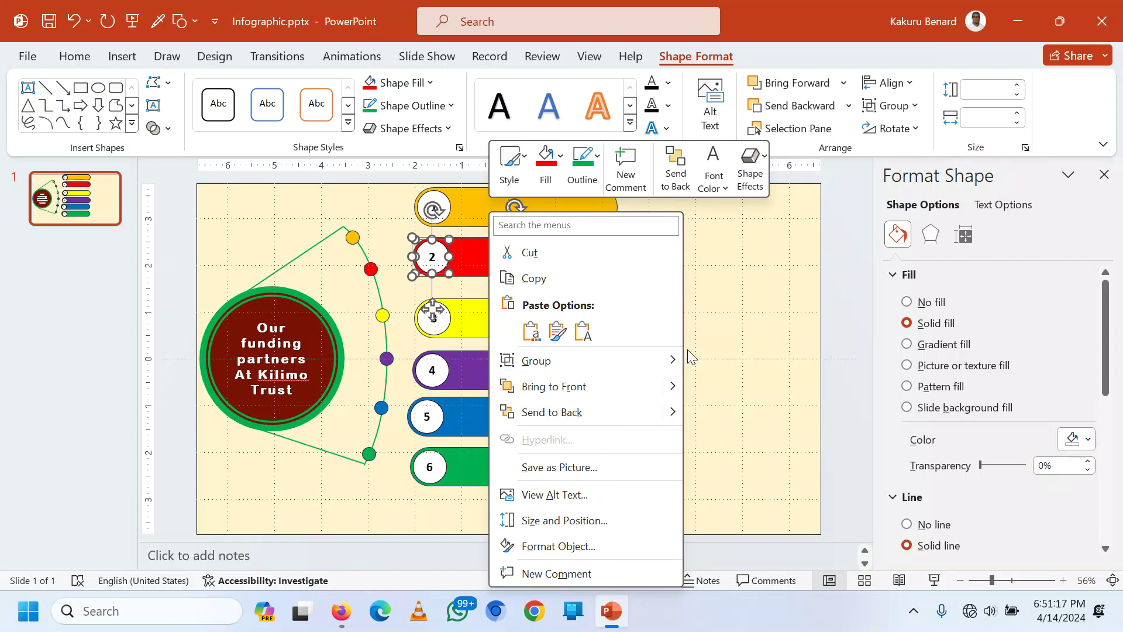
left_click(727, 363)
left_click(690, 338)
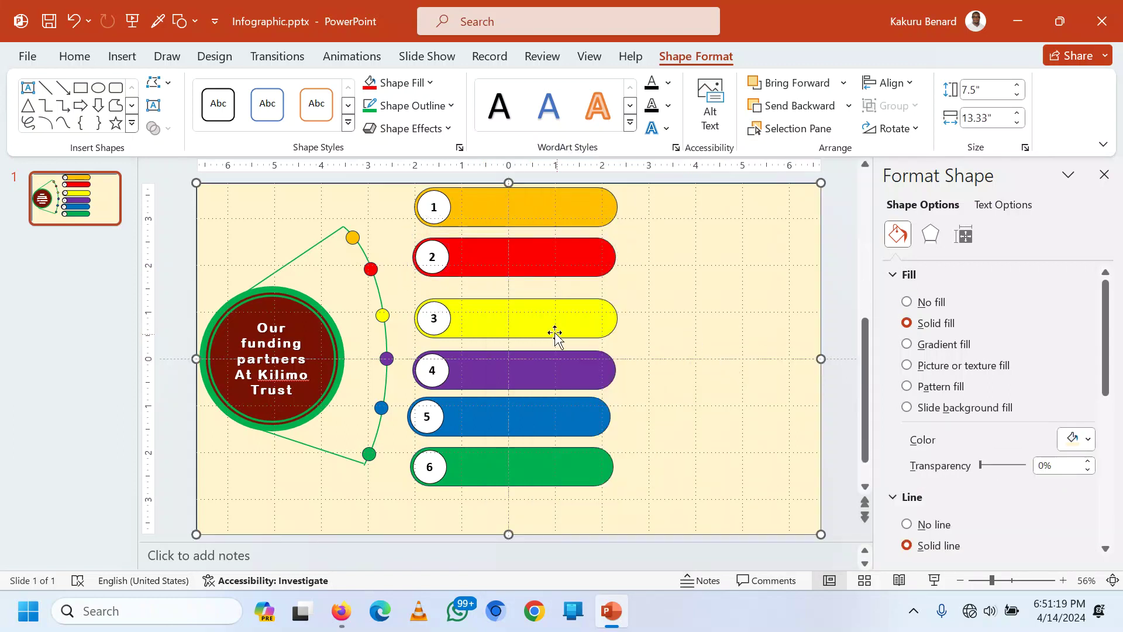
left_click(508, 325)
left_click(451, 327, "shift")
right_click(530, 333)
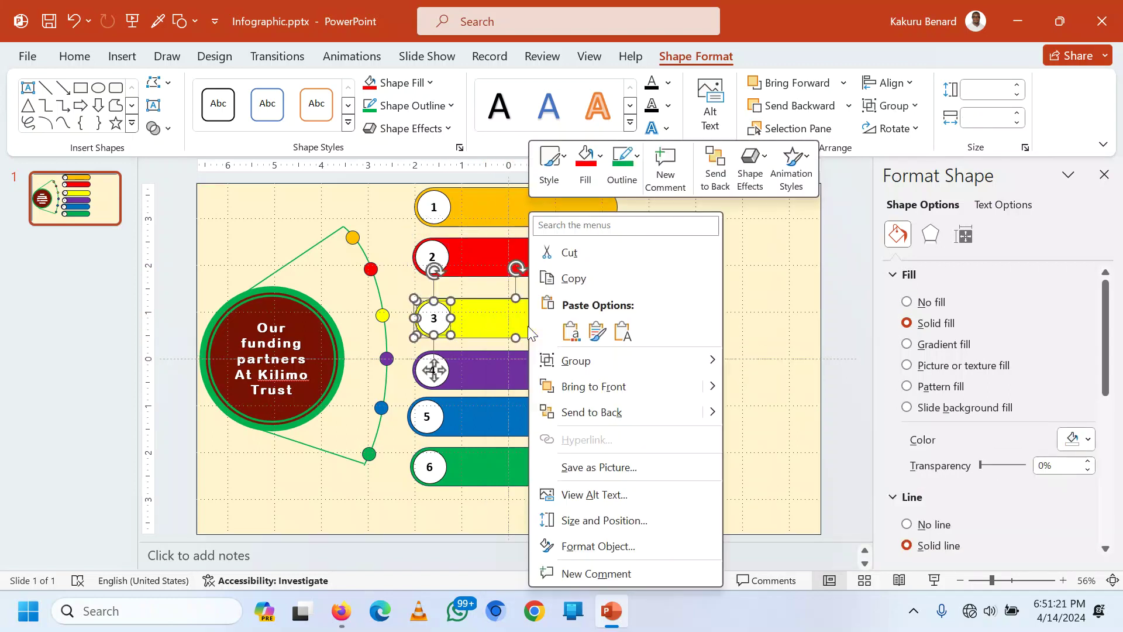
mouse_move(673, 361)
left_click(764, 360)
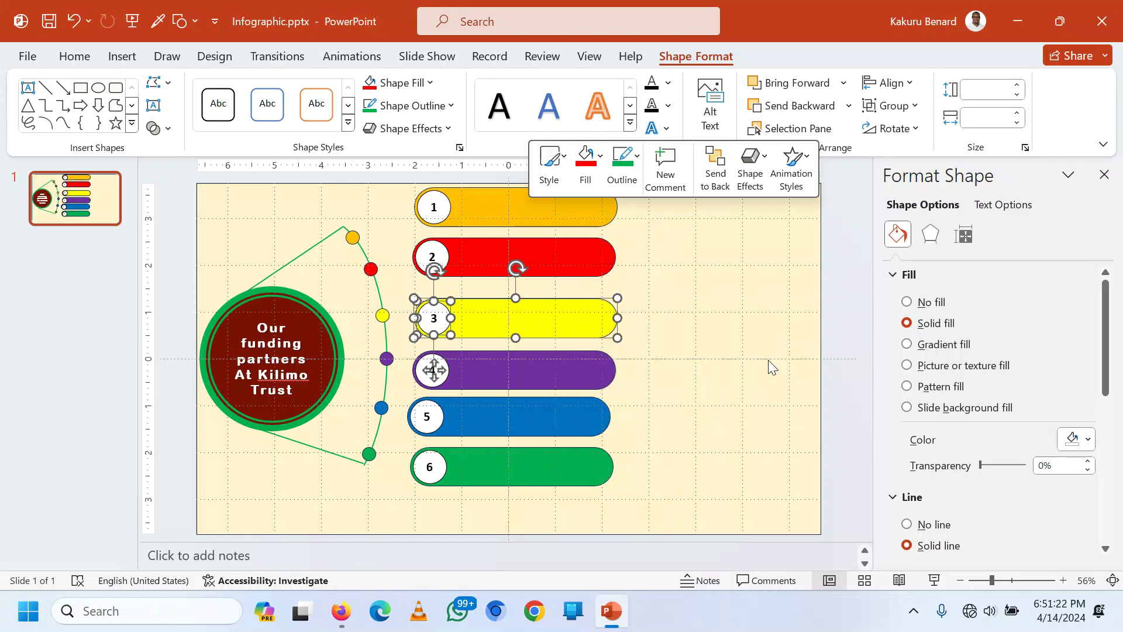
Step: Regroup purple bar 4 and blue bar 5 each with its number circle
left_click(523, 364)
left_click(449, 379, "shift")
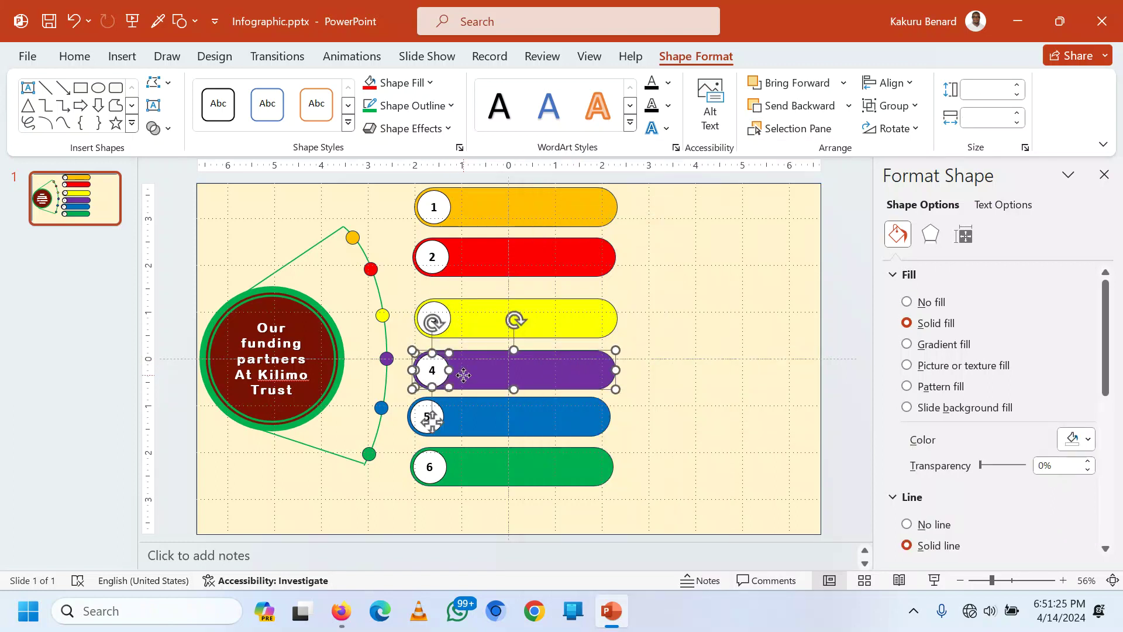
right_click(466, 380)
mouse_move(652, 370)
left_click(705, 366)
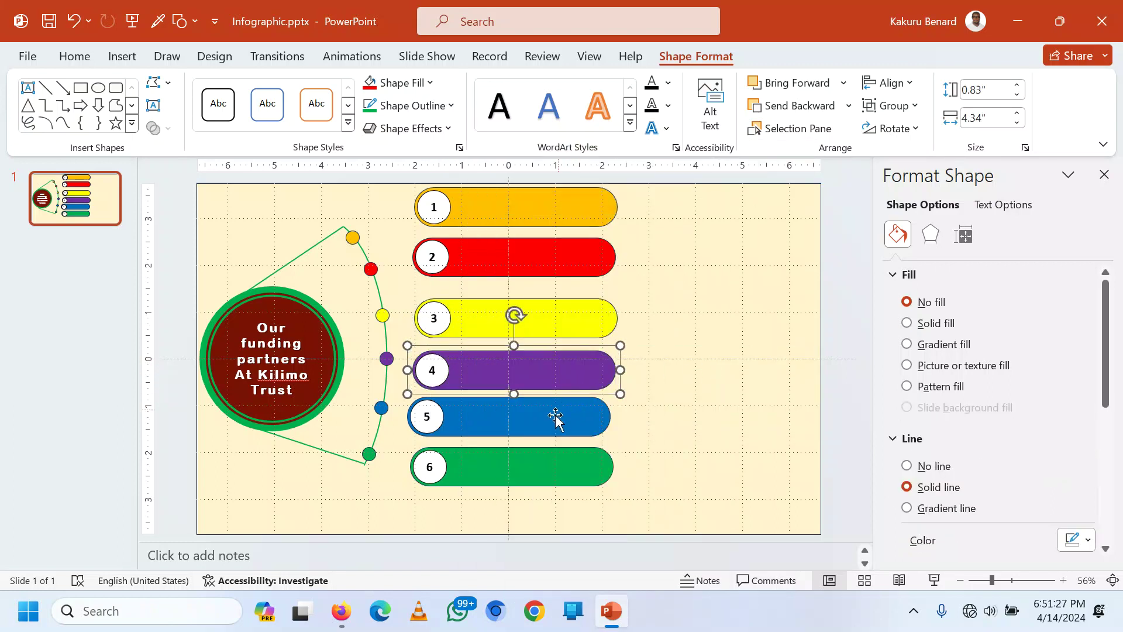
left_click(557, 419)
left_click(443, 427, "shift")
right_click(491, 426)
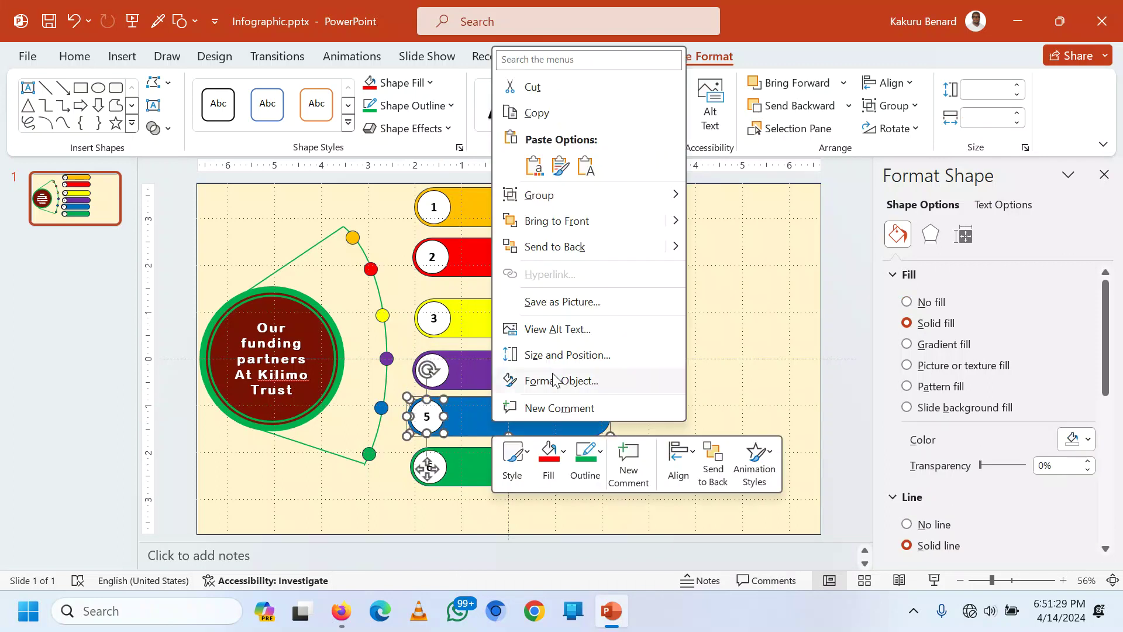
mouse_move(613, 196)
left_click(732, 196)
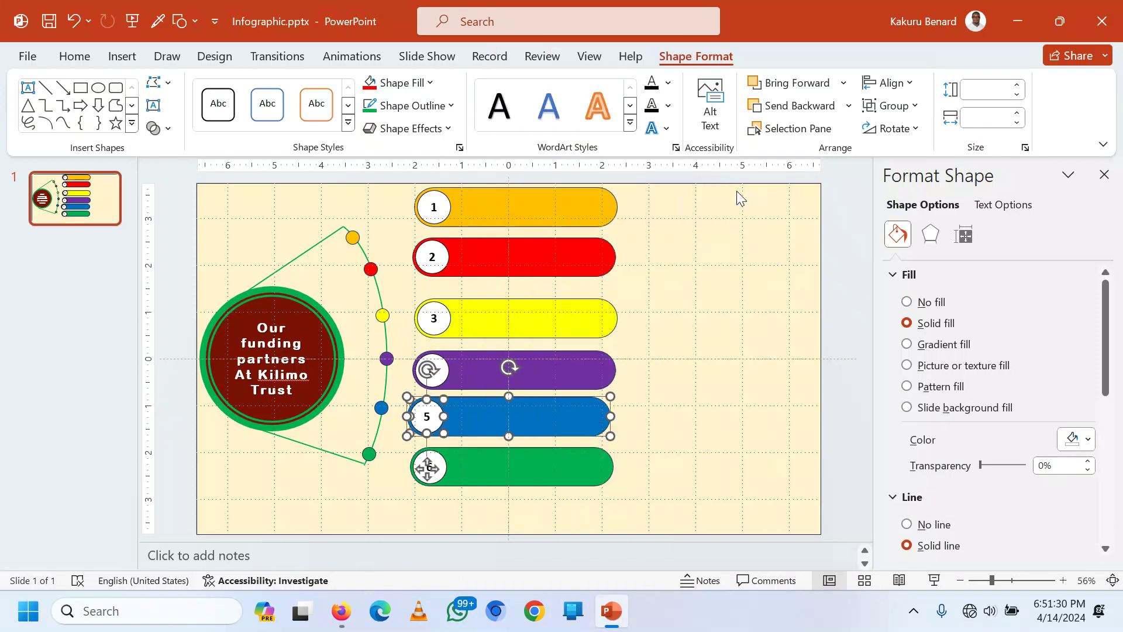
Step: Group green bar 6 with circle 6 into one shape and deselect it
left_click(509, 485)
left_click(438, 479, "shift")
right_click(507, 468)
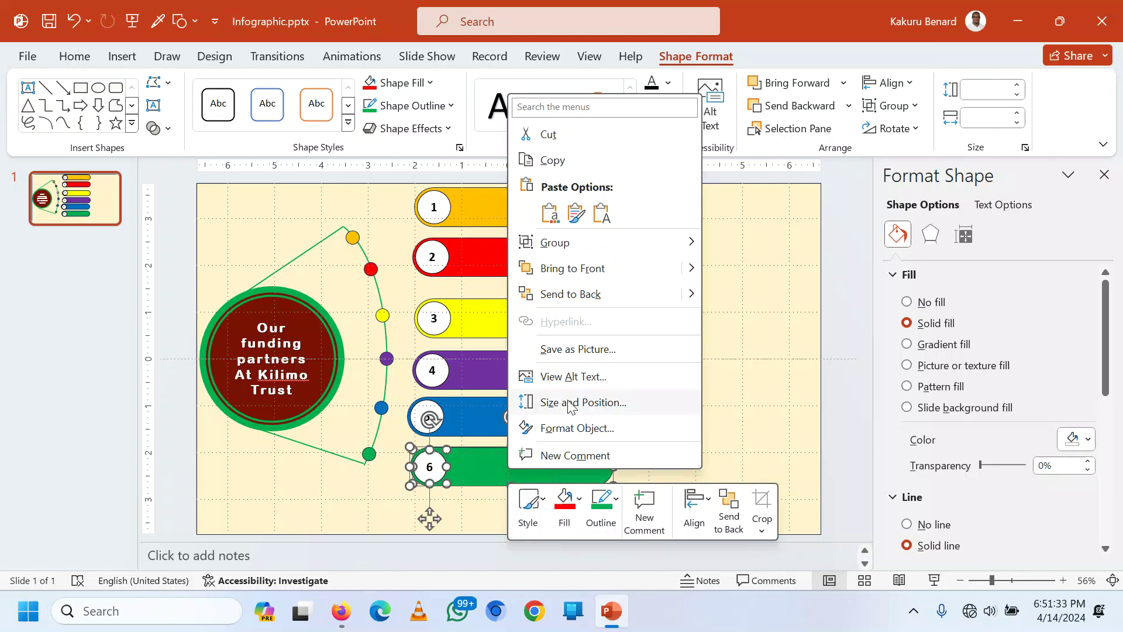
mouse_move(591, 249)
left_click(725, 246)
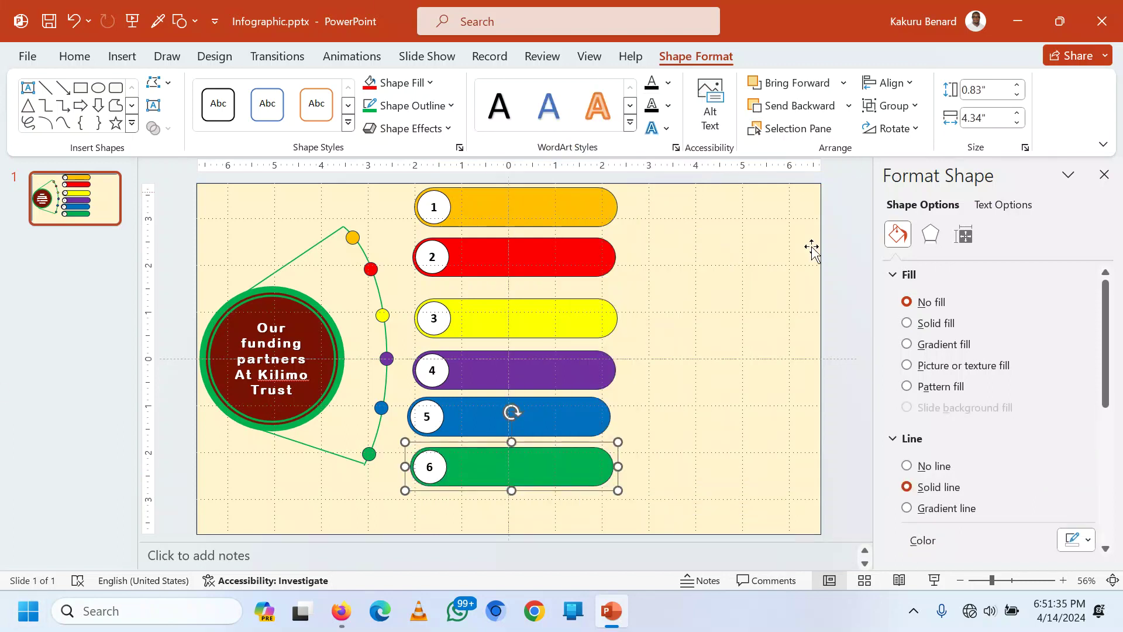
left_click(707, 367)
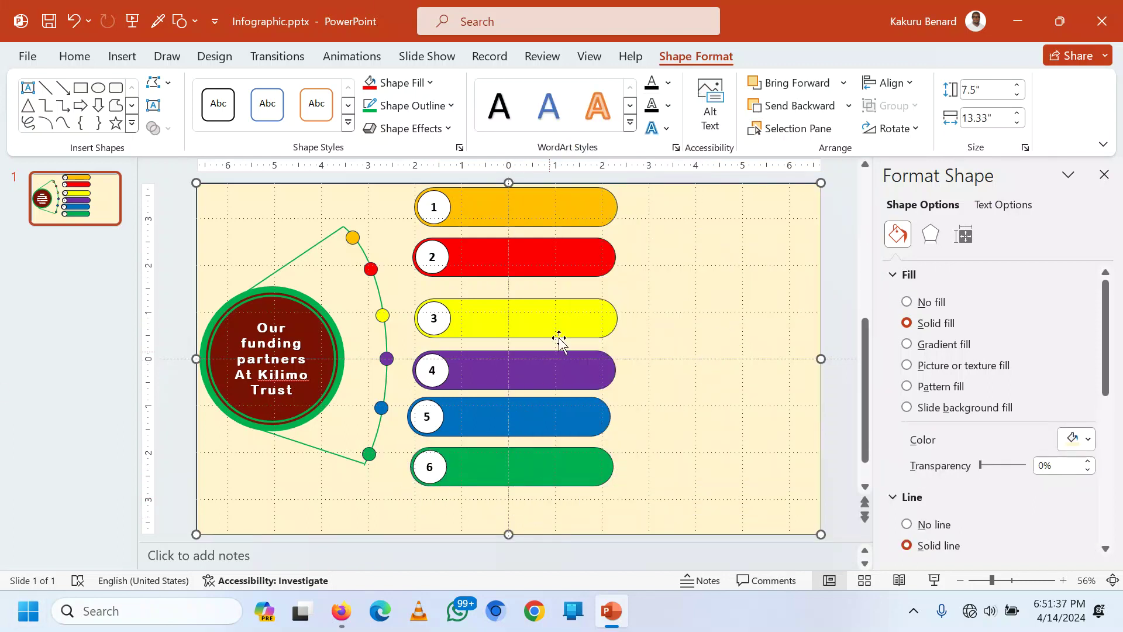
Step: Shift bars 2, 3, 4 and 5 rightward so their left ends bow out with the arc
left_click_drag(524, 253, 616, 249)
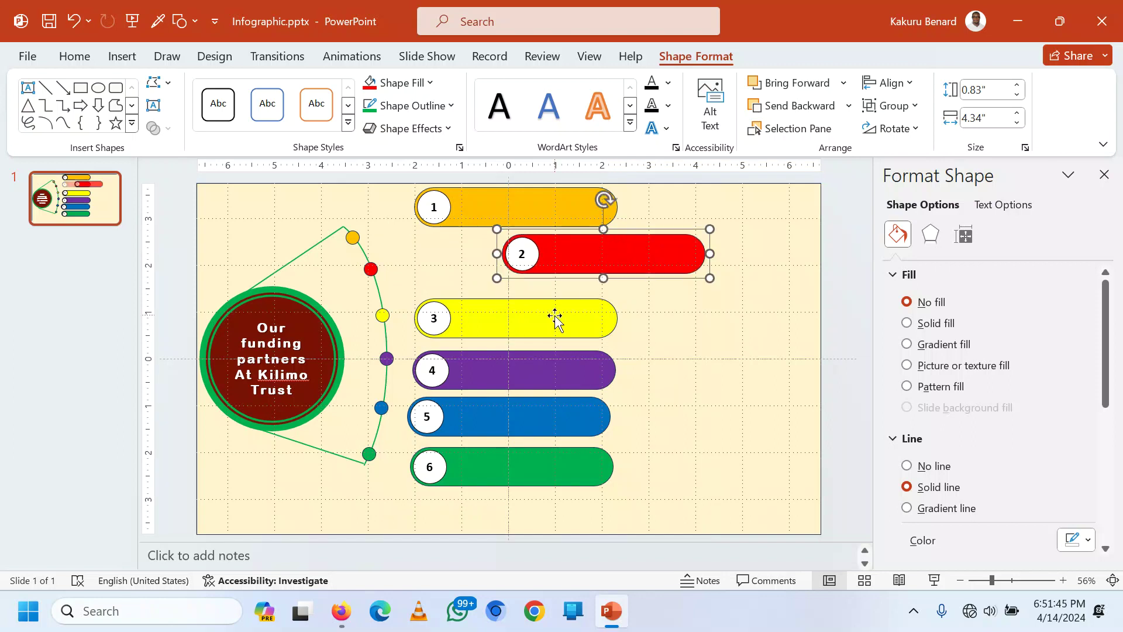
left_click_drag(554, 318, 692, 329)
left_click_drag(560, 389, 700, 372)
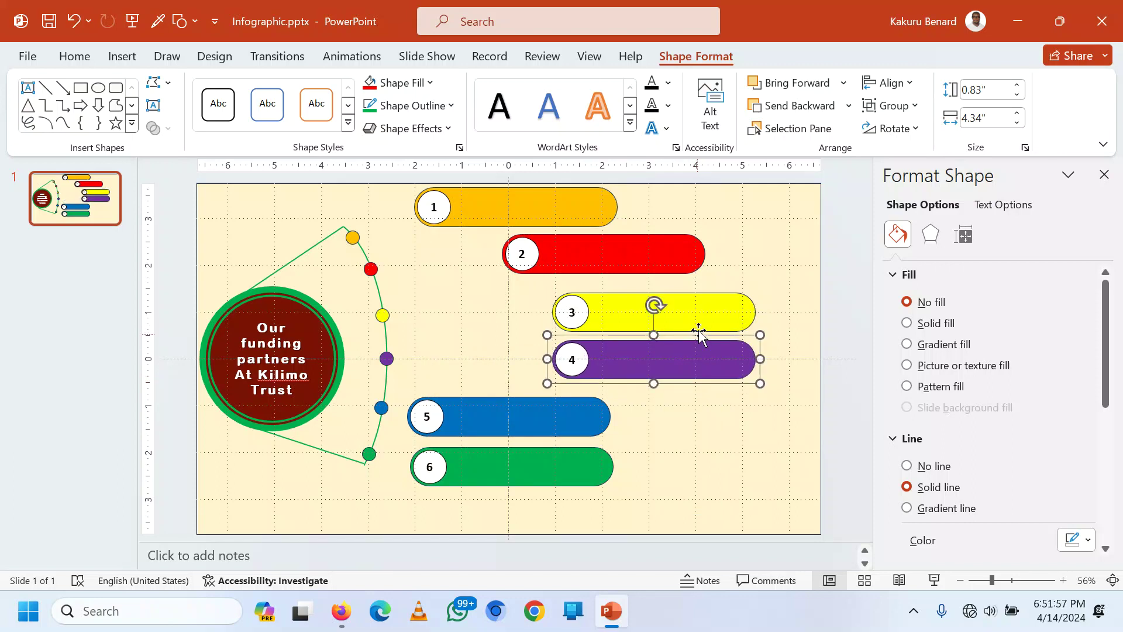
left_click_drag(697, 325, 683, 348)
left_click_drag(509, 427, 607, 418)
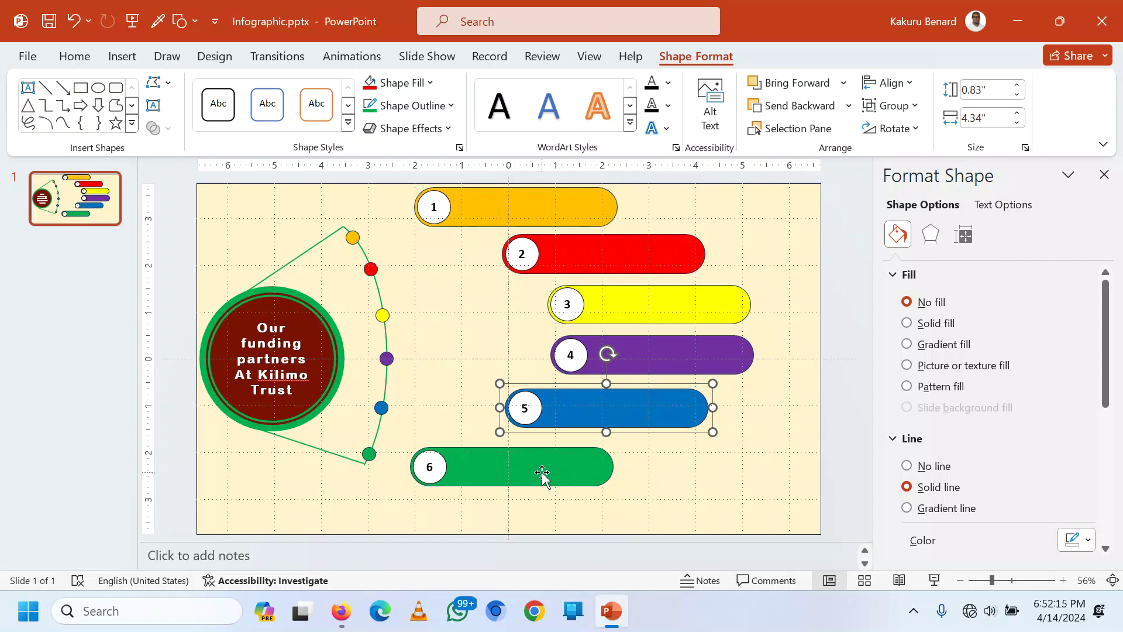
Step: Nudge bars 6, 5, 4, 3 and 2 slightly down to even their spacing
left_click(543, 474)
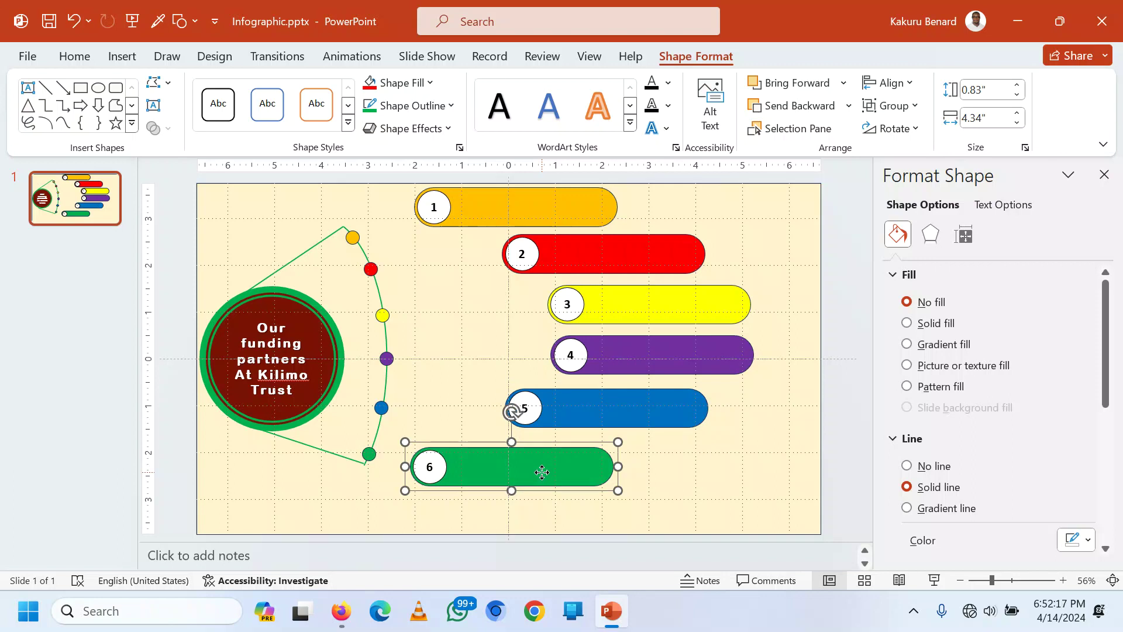
left_click_drag(543, 474, 545, 504)
left_click(597, 421)
left_click_drag(597, 421, 597, 446)
left_click_drag(607, 368, 607, 385)
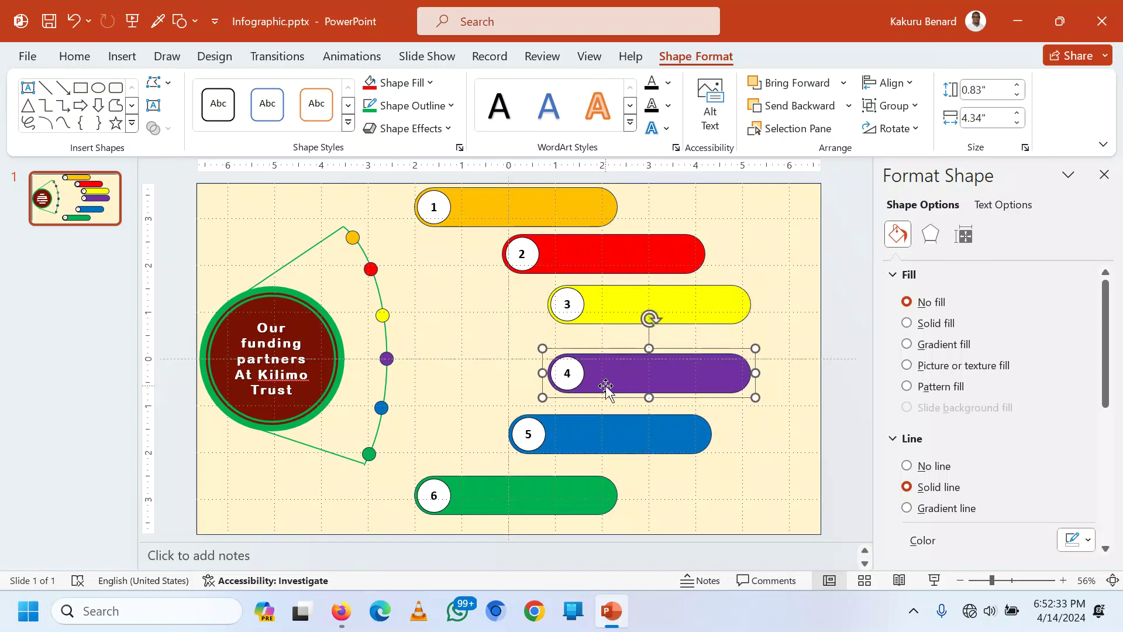
left_click(625, 326)
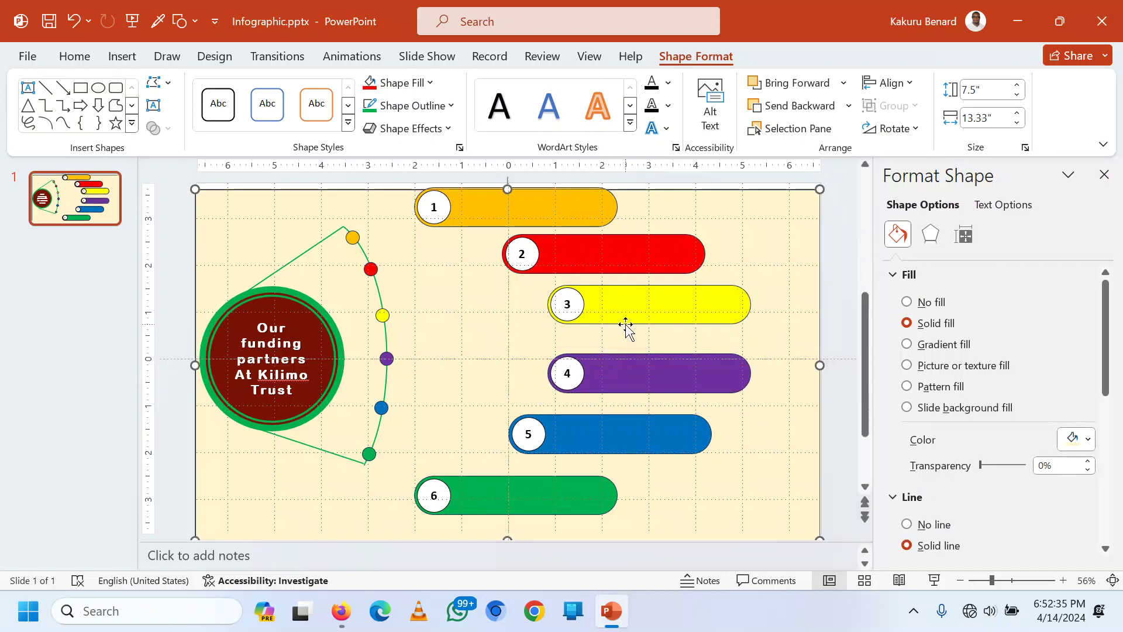
left_click_drag(637, 310, 641, 321)
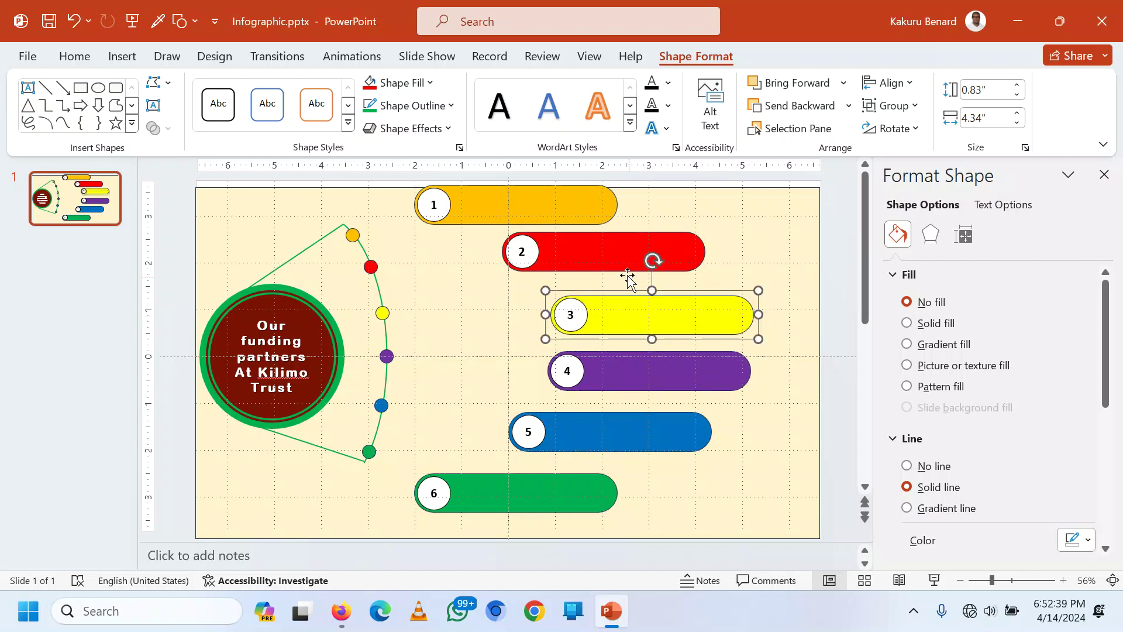
left_click(625, 267)
left_click_drag(624, 267, 630, 276)
left_click(801, 273)
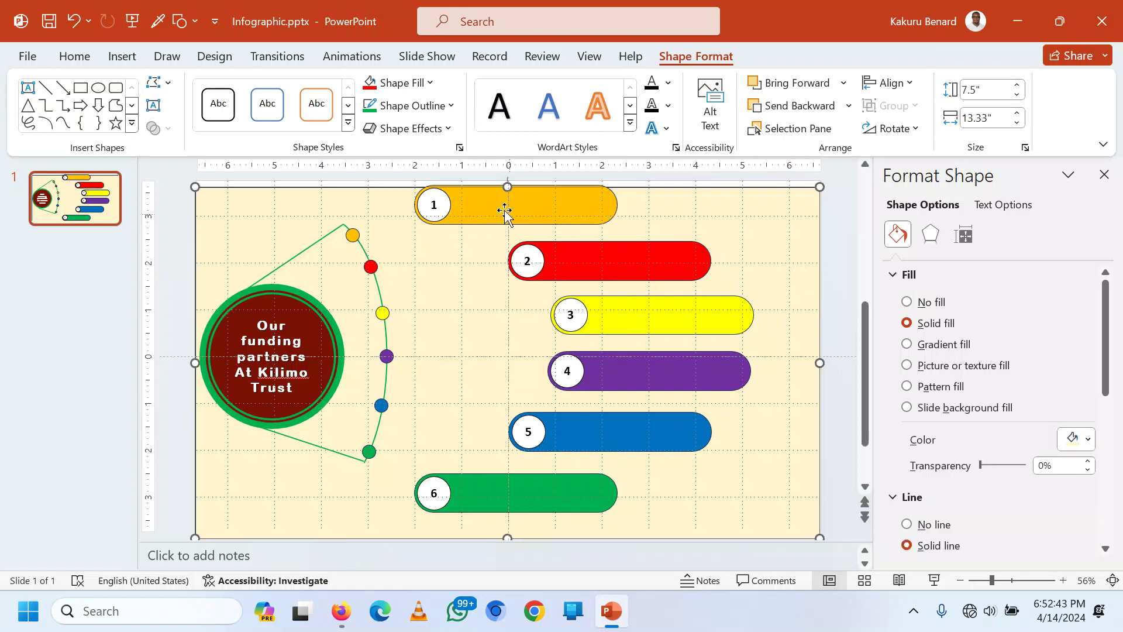
Step: Draw straight lines from the top arc dot to circle 1 and the red dot to bar 2
left_click(50, 91)
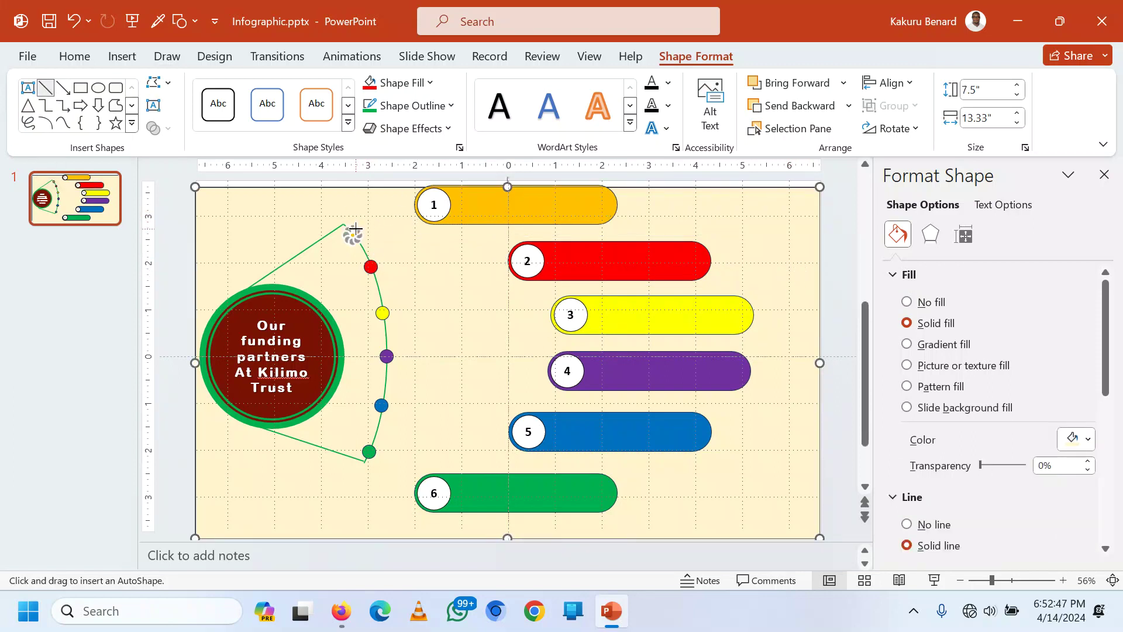
left_click_drag(360, 228, 416, 204)
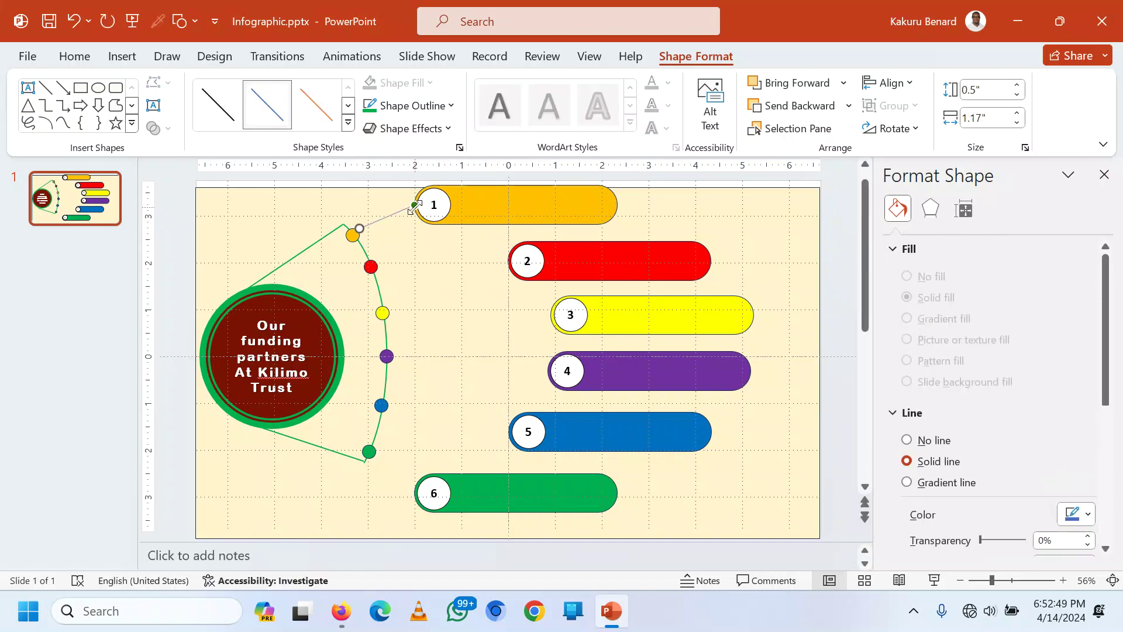
left_click(400, 252)
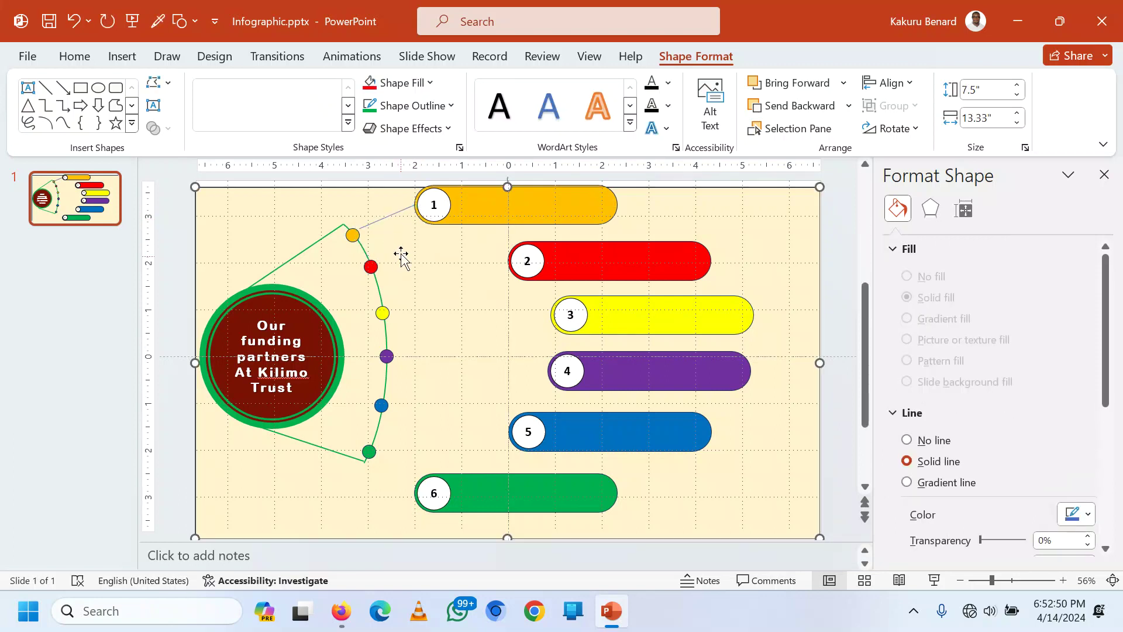
left_click(357, 228)
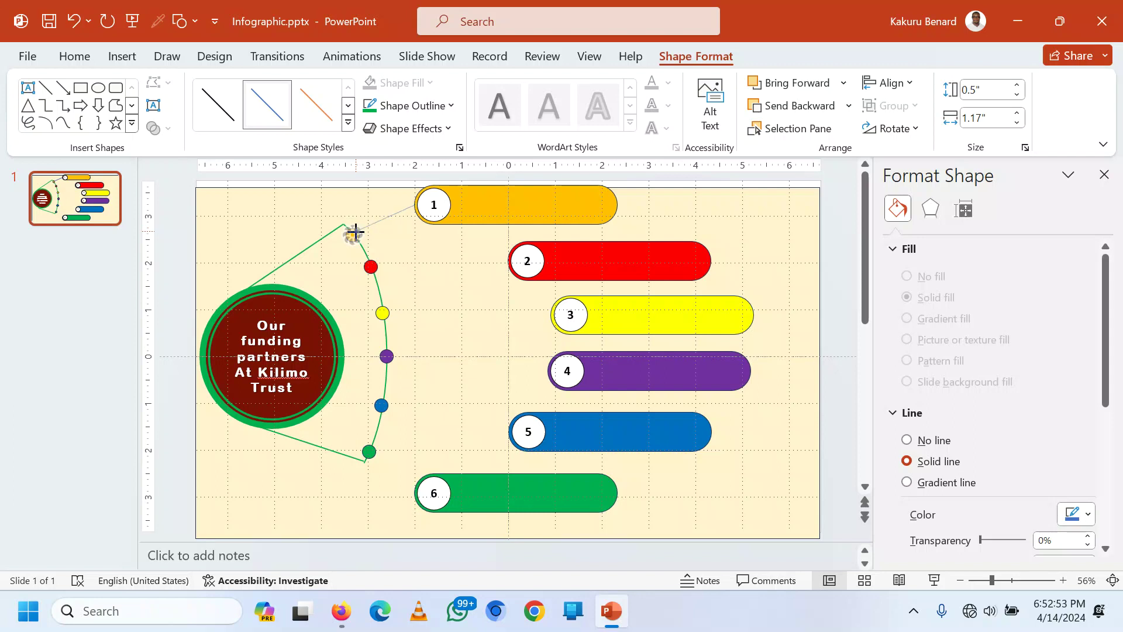
left_click(401, 245)
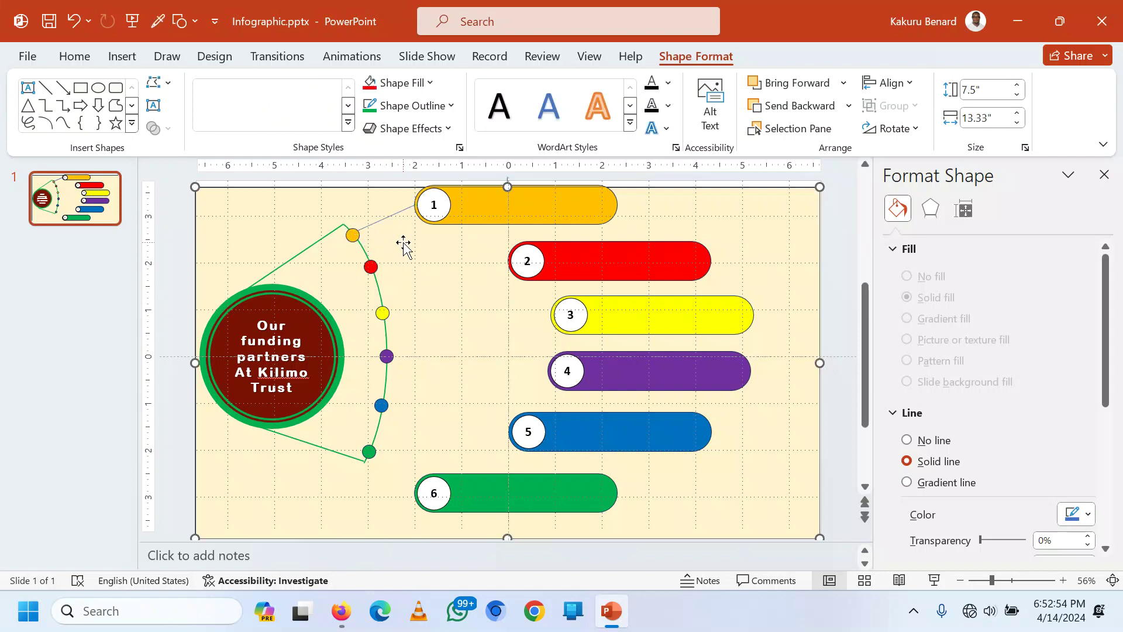
left_click(45, 88)
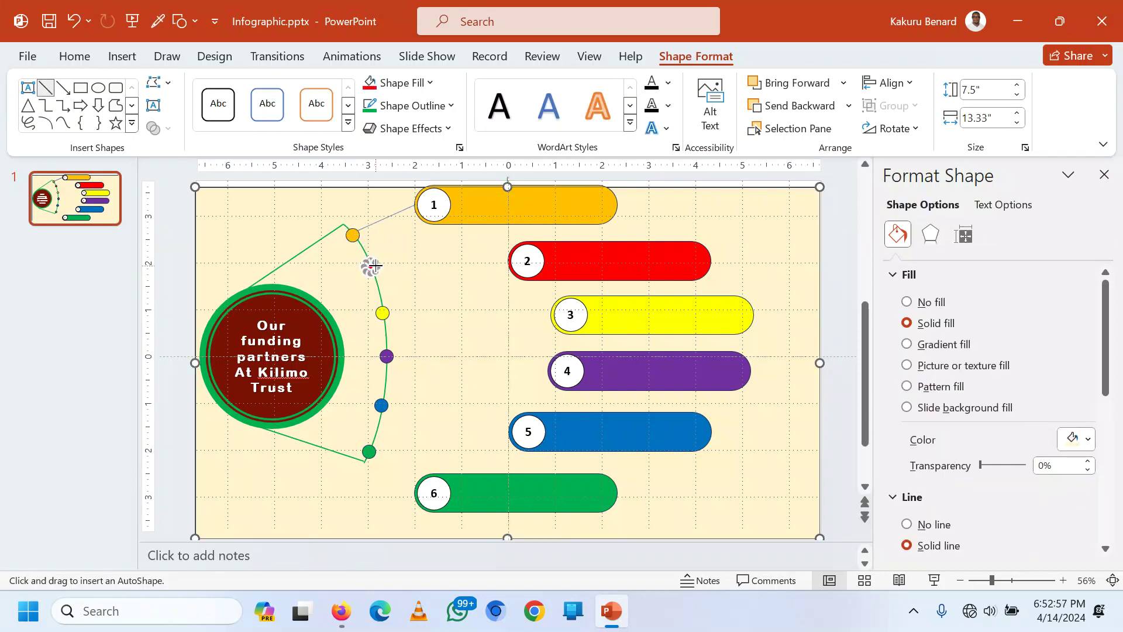
mouse_move(371, 266)
left_mouse_down()
mouse_move(519, 261)
mouse_move(511, 268)
left_mouse_up()
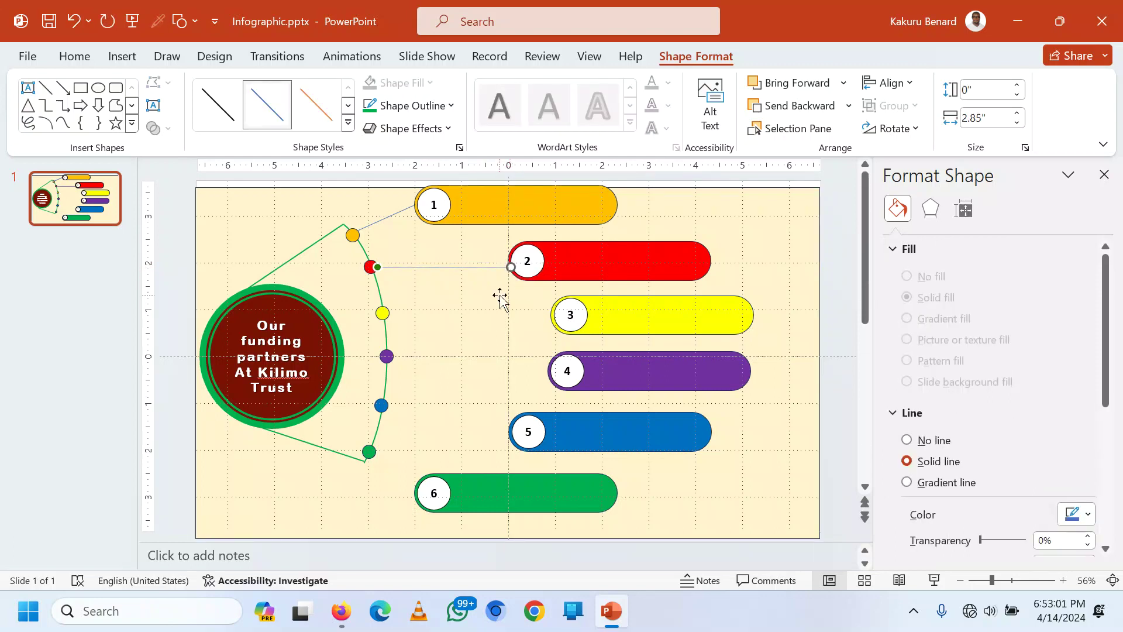
left_click(462, 301)
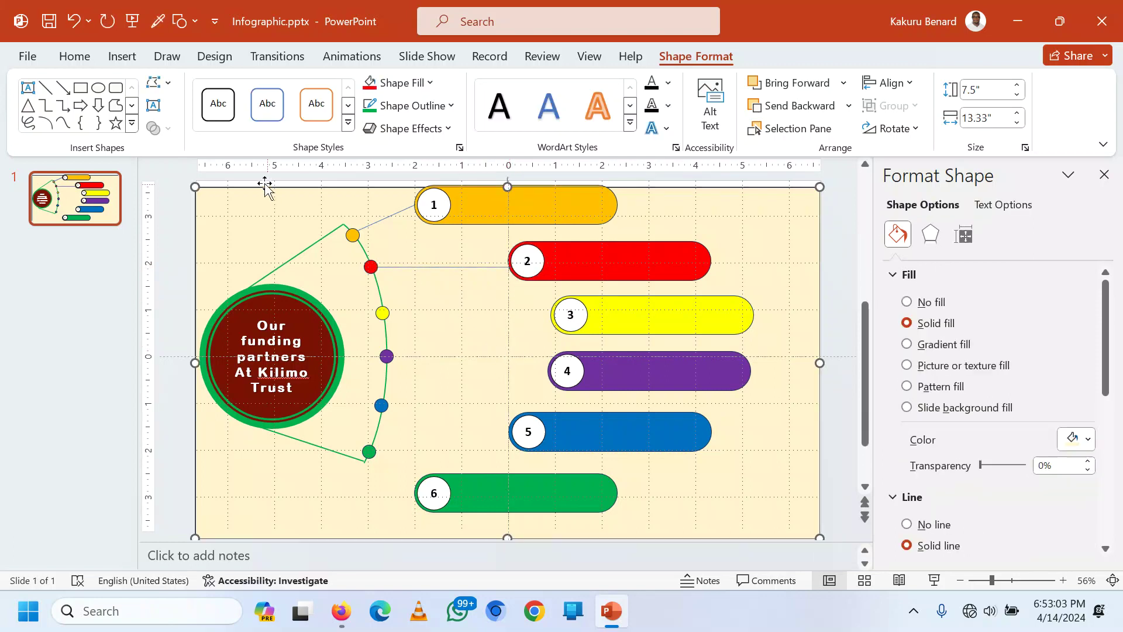
Step: Draw a line from the yellow dot to bar 3, then copy it to link the purple dot to bar 4
left_click(46, 88)
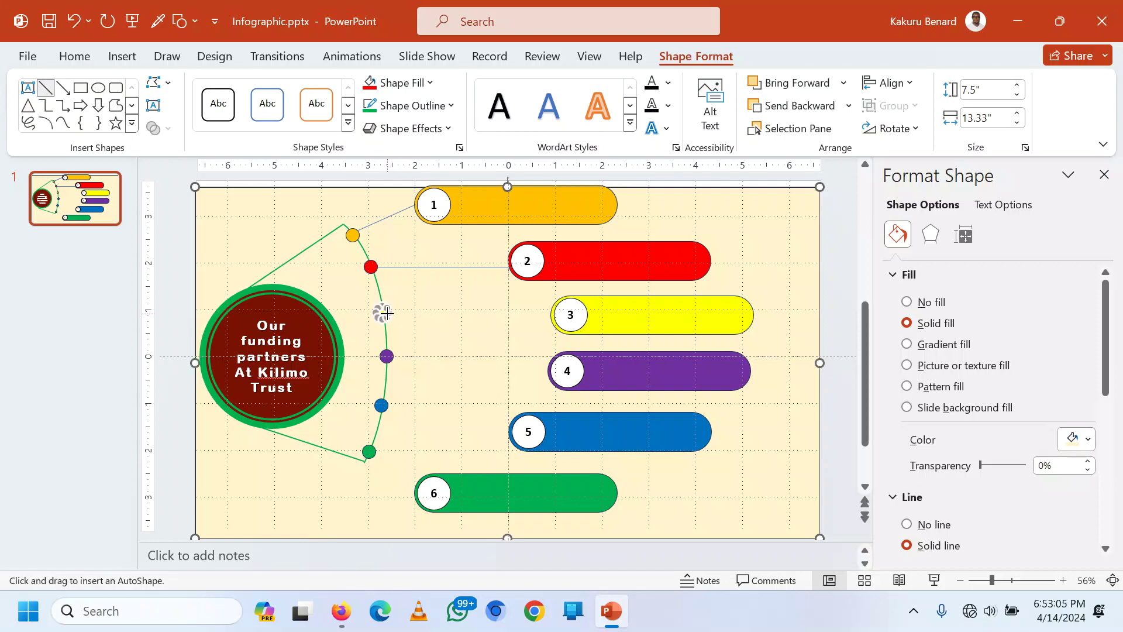
left_click_drag(396, 315, 551, 316)
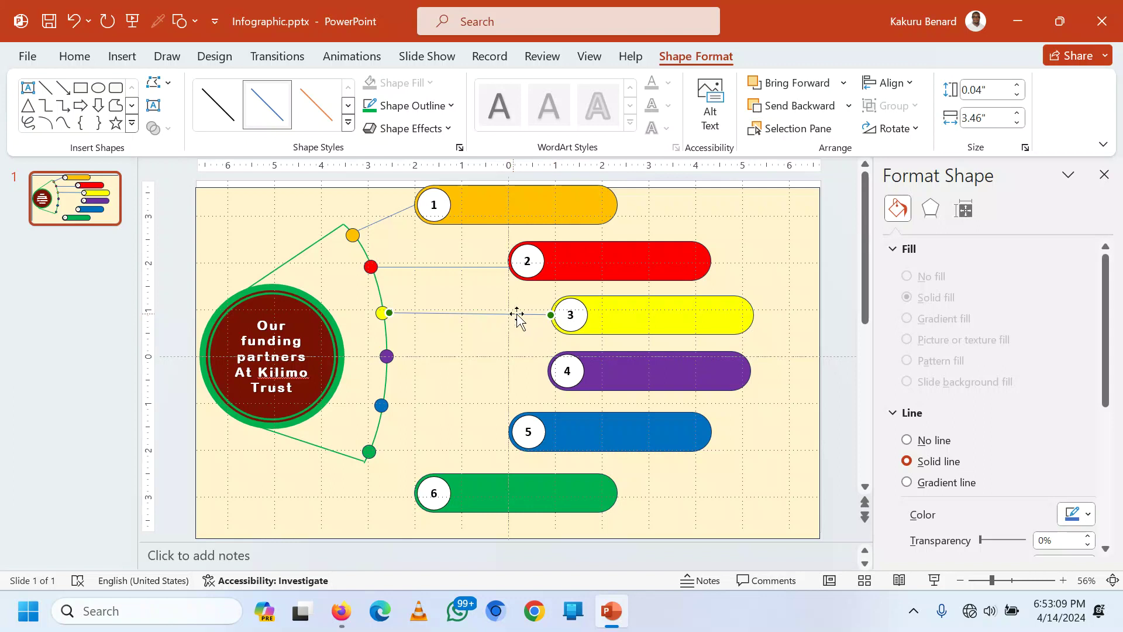
left_click(550, 315)
left_click(550, 315)
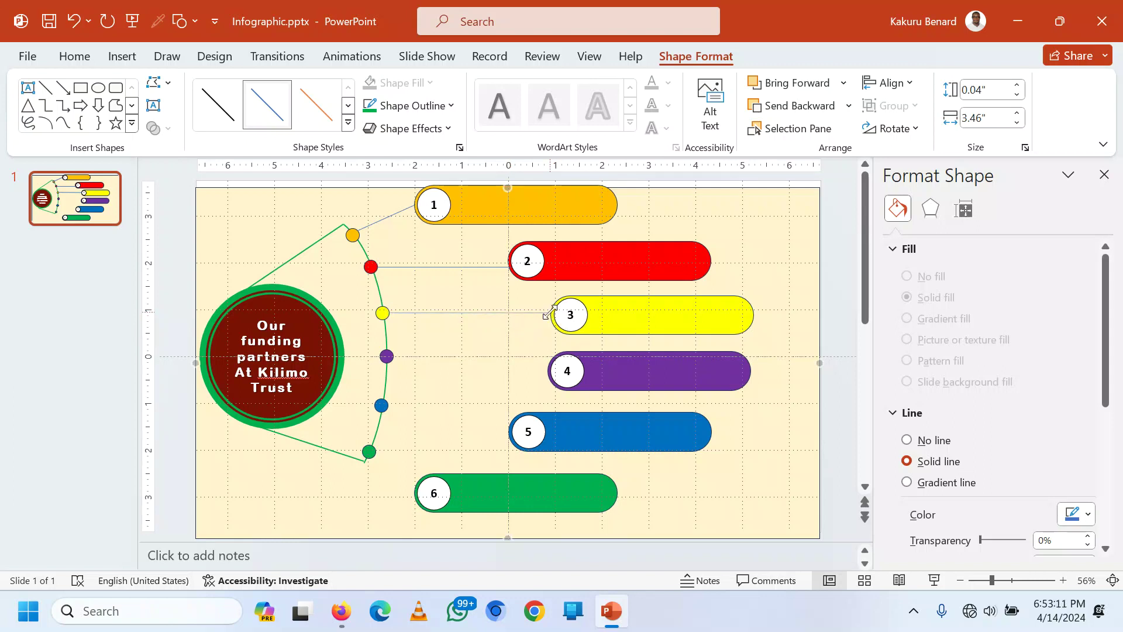
left_click_drag(481, 318, 544, 366)
left_click(544, 366)
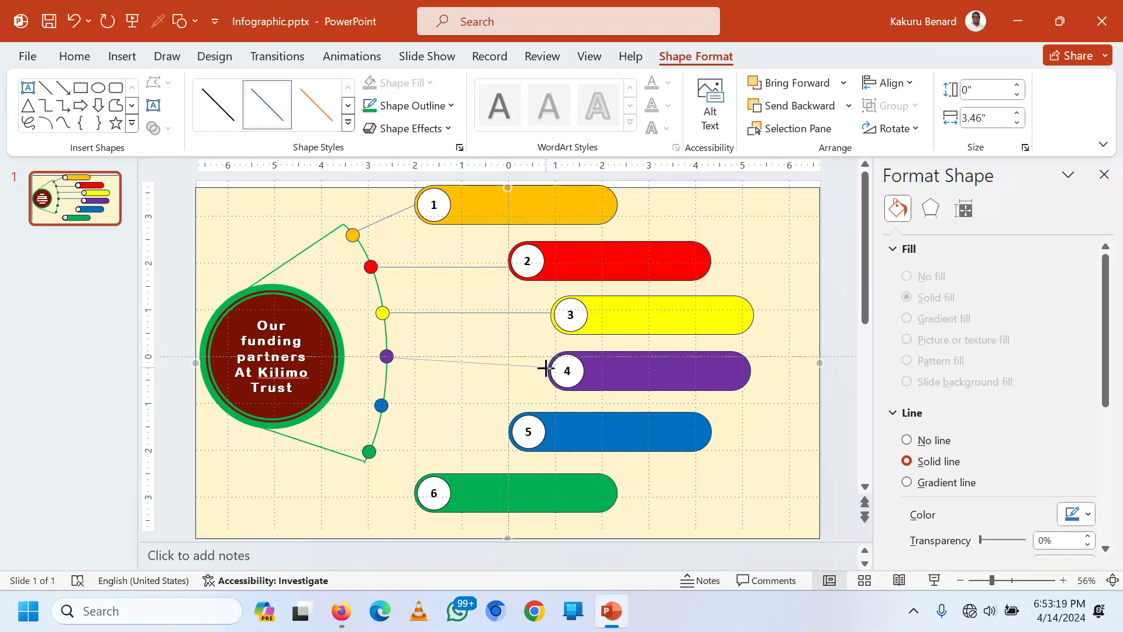
left_click(521, 365)
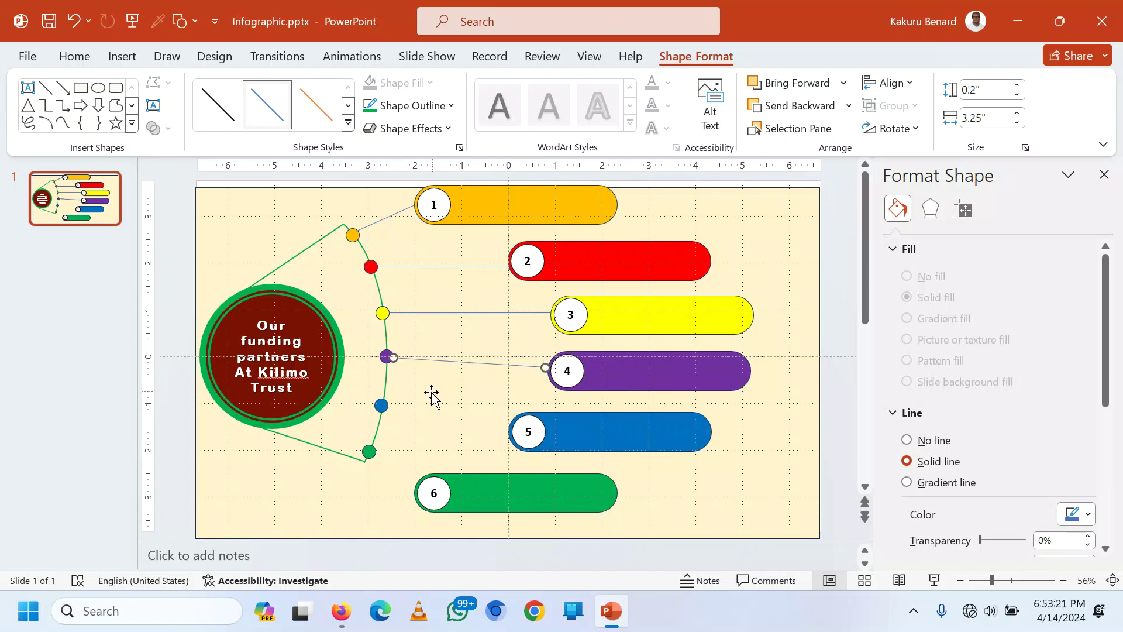
Step: Draw lines from the blue dot to circle 5 and the green dot to circle 6
left_click(45, 88)
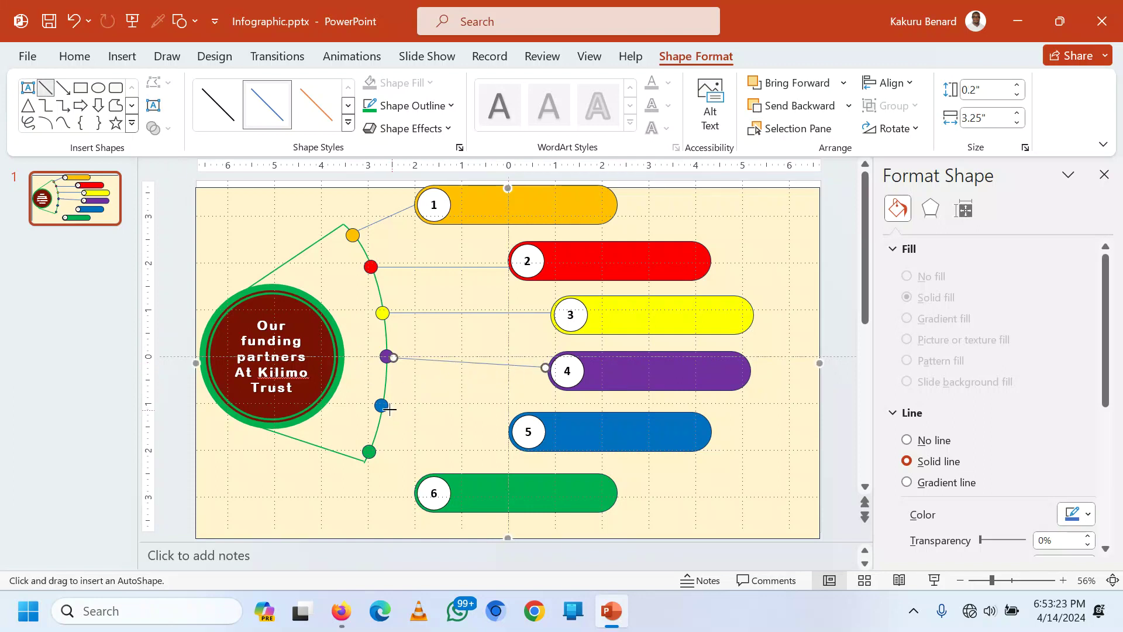
left_click_drag(384, 405, 512, 433)
left_click(45, 88)
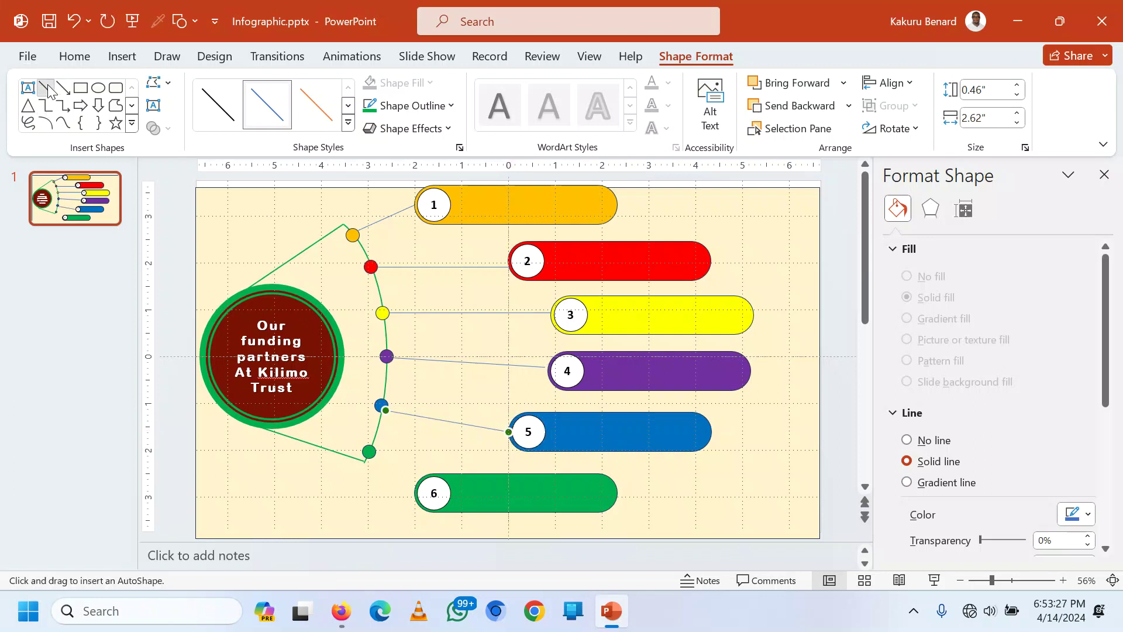
left_click_drag(369, 457, 421, 481)
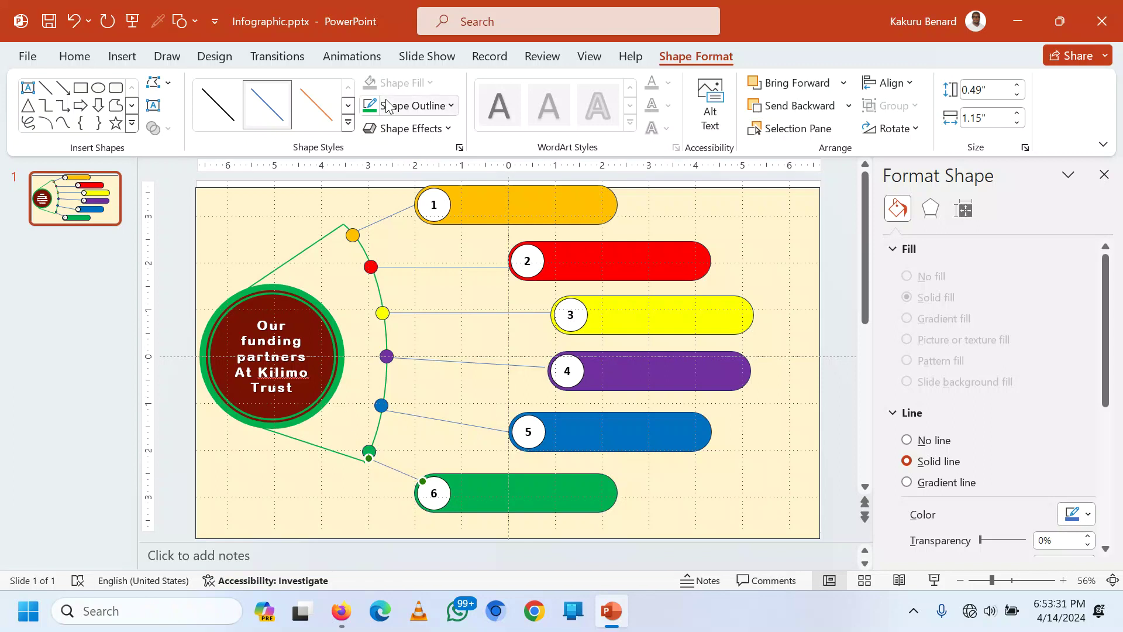
Step: Colour the connectors to circles 5 and 4 blue and purple
left_click(427, 417)
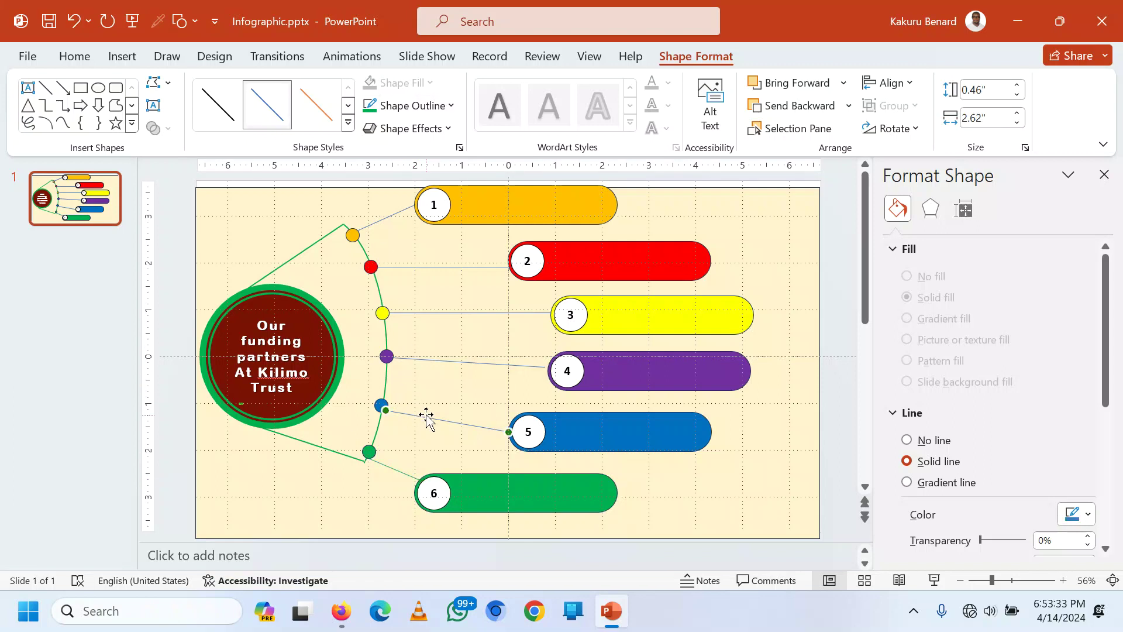
left_click(446, 105)
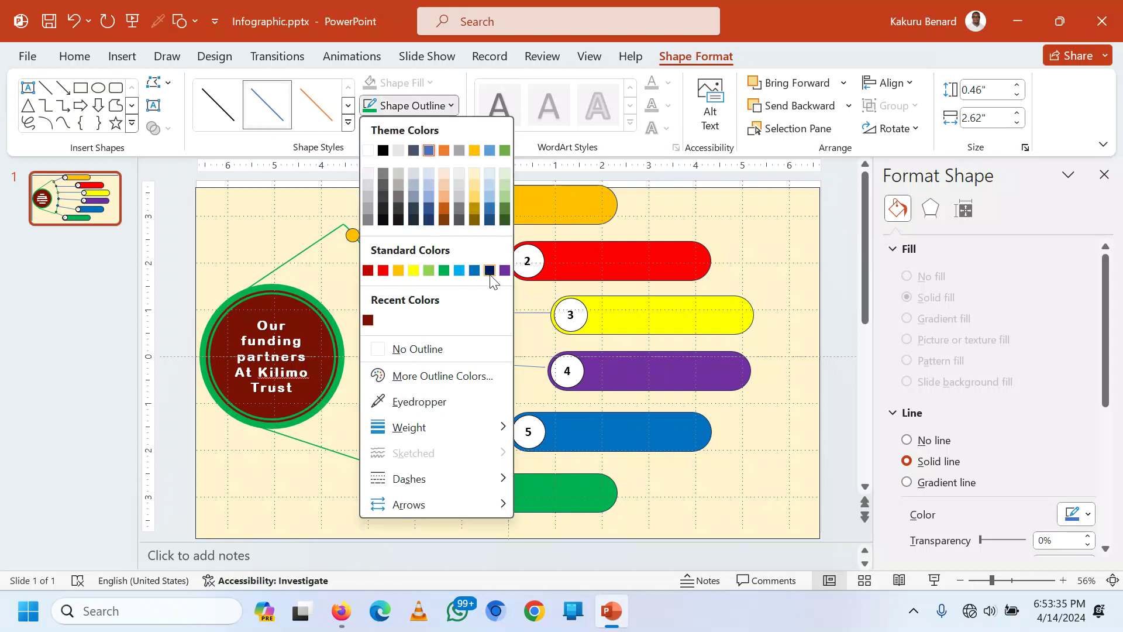
left_click(475, 270)
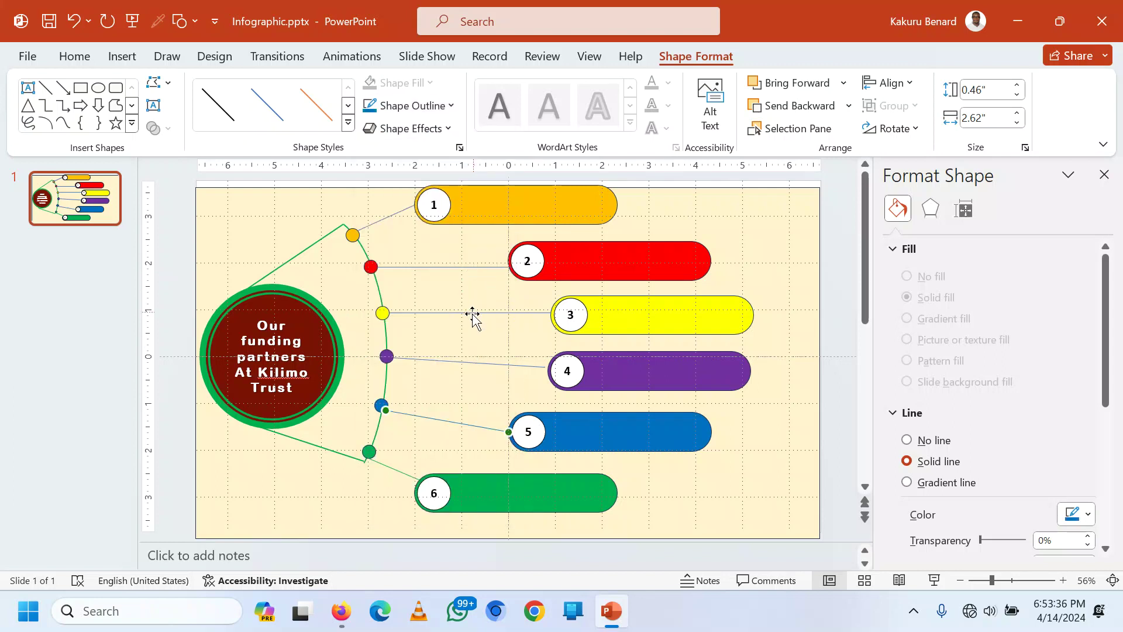
left_click(474, 362)
left_click(450, 104)
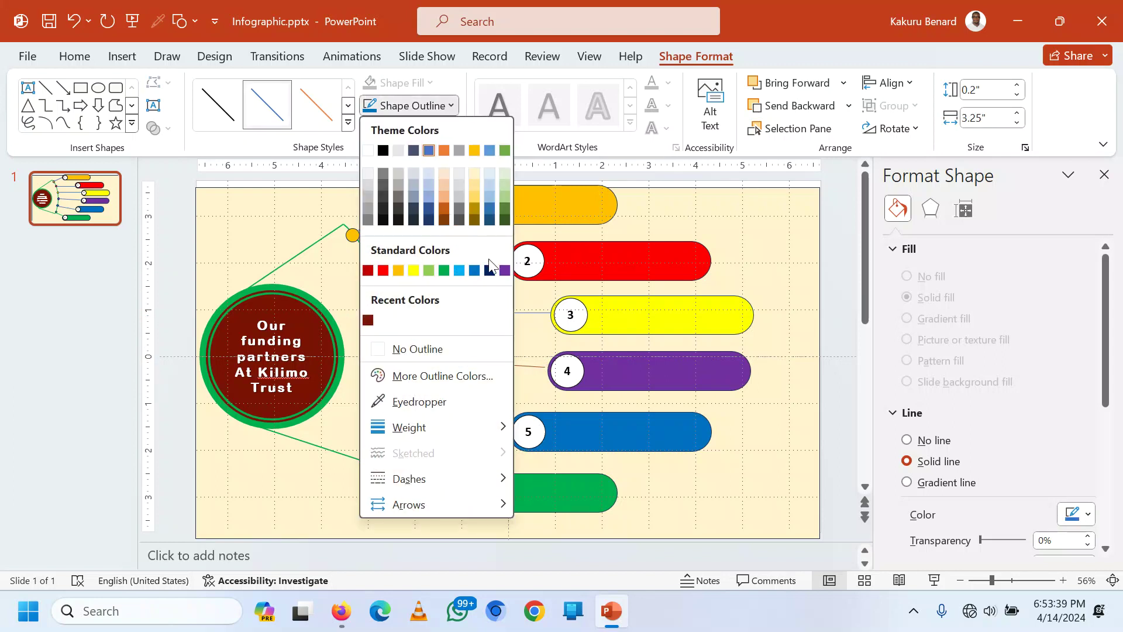
left_click(504, 270)
Step: Colour the connectors to circles 3, 2 and 1 yellow, red and orange
left_click(469, 312)
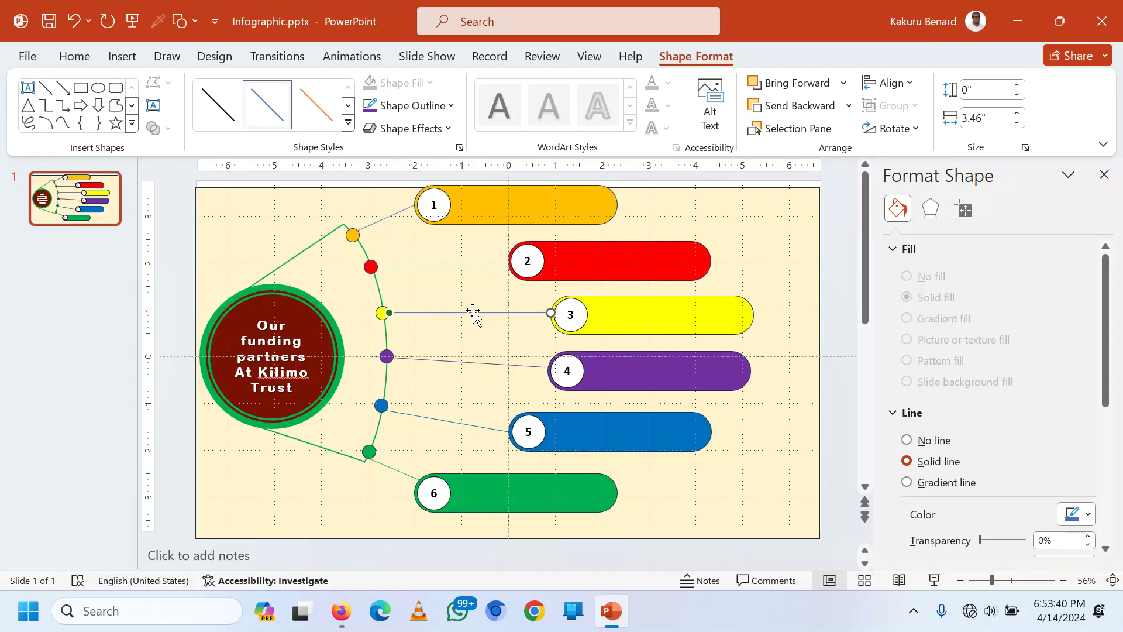
left_click(450, 105)
left_click(420, 269)
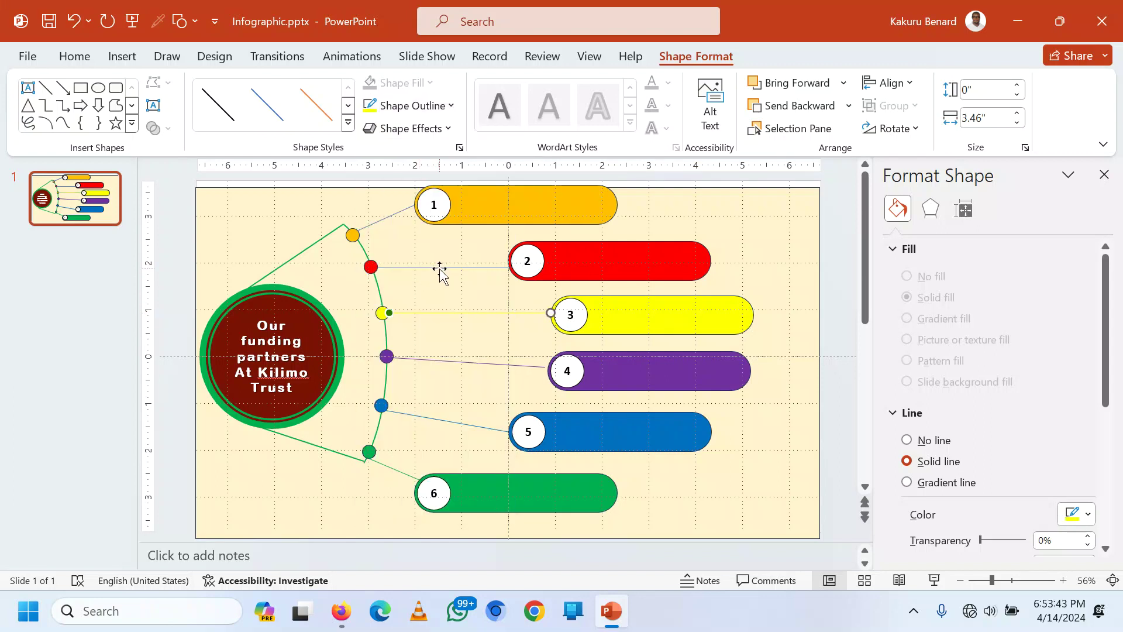
left_click(440, 270)
left_click(450, 105)
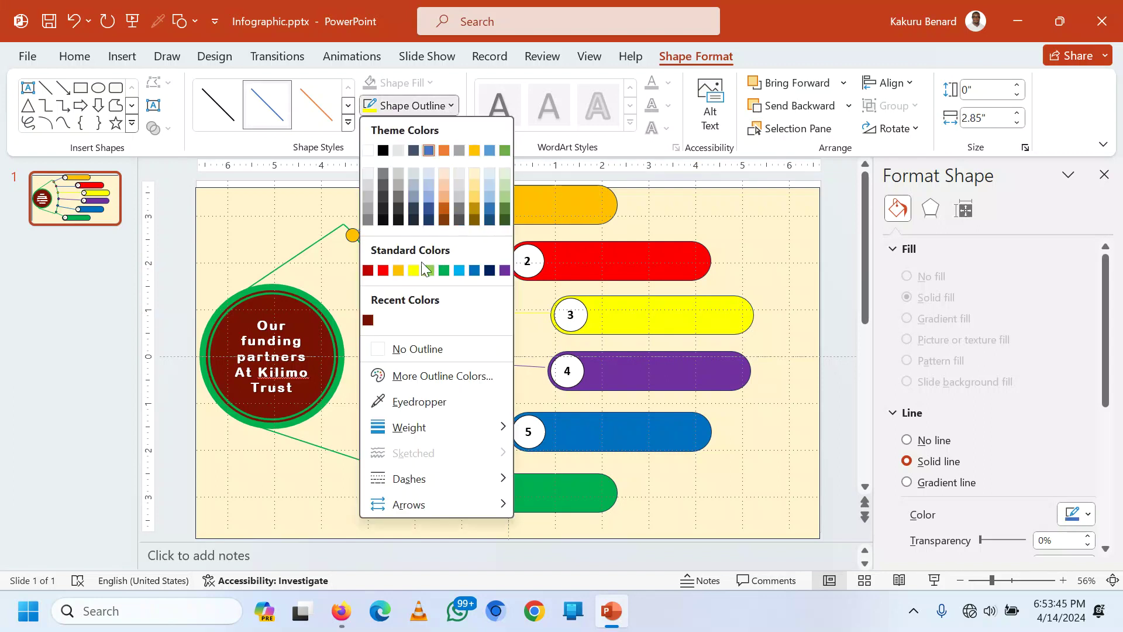
left_click(383, 269)
left_click(395, 214)
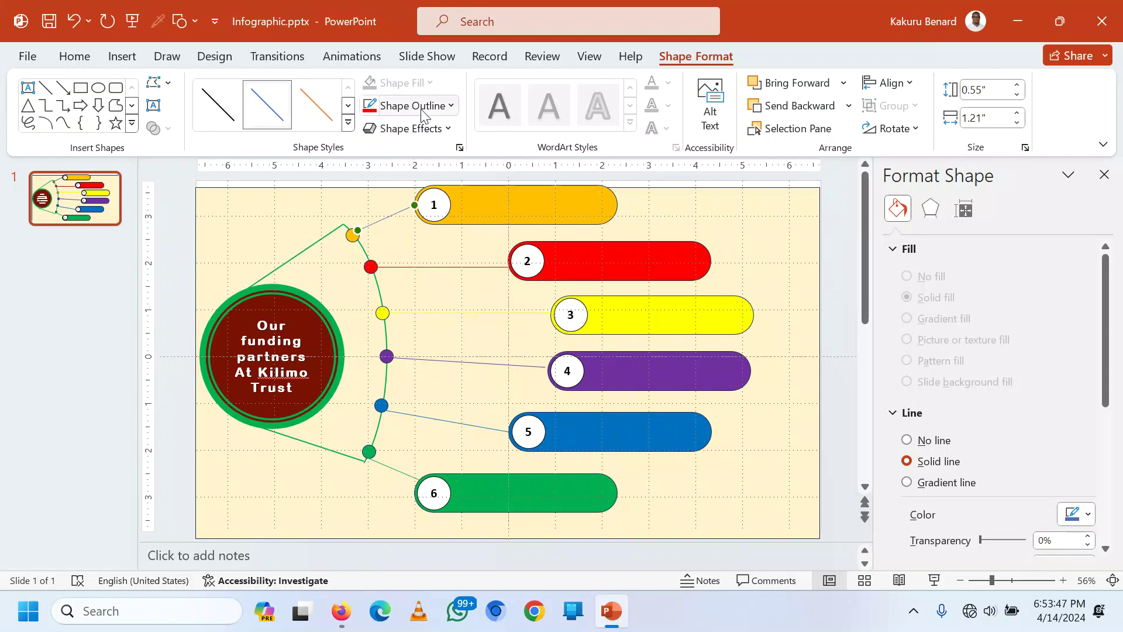
left_click(451, 106)
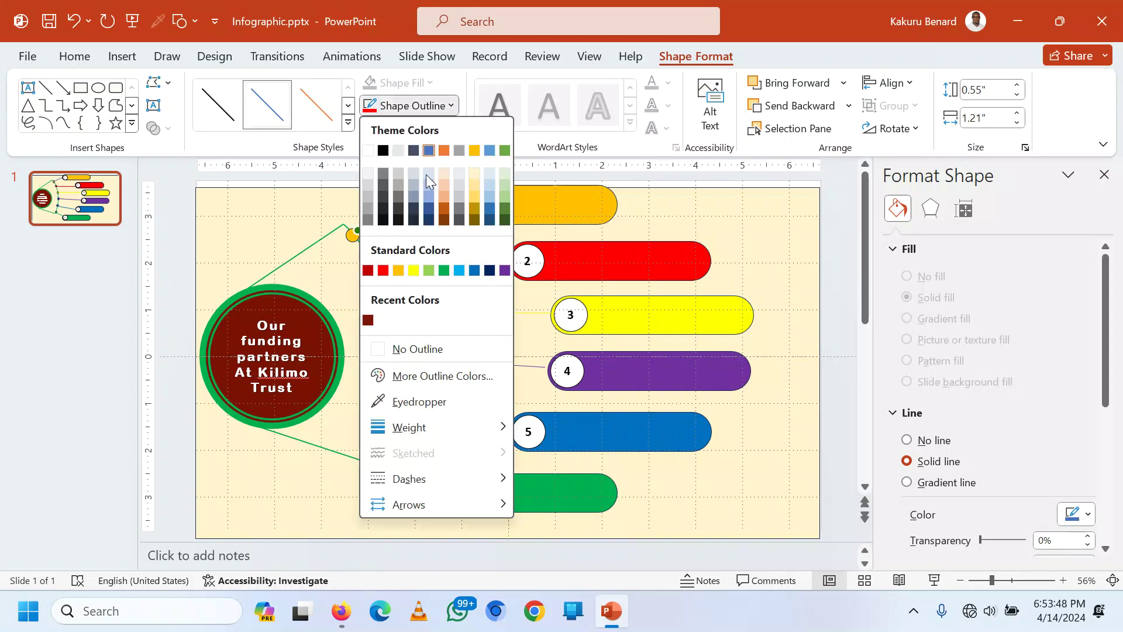
left_click(399, 271)
Step: Give all six connectors a 2¼ pt line weight
left_click(431, 268, "shift")
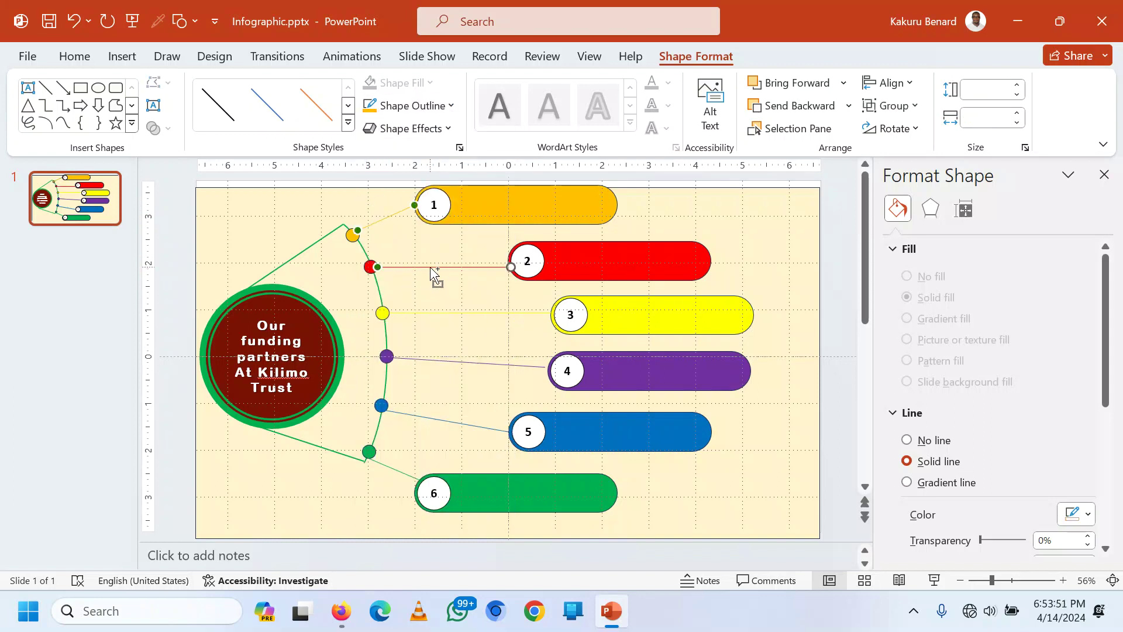
left_click(454, 314, "shift")
left_click(460, 363, "shift")
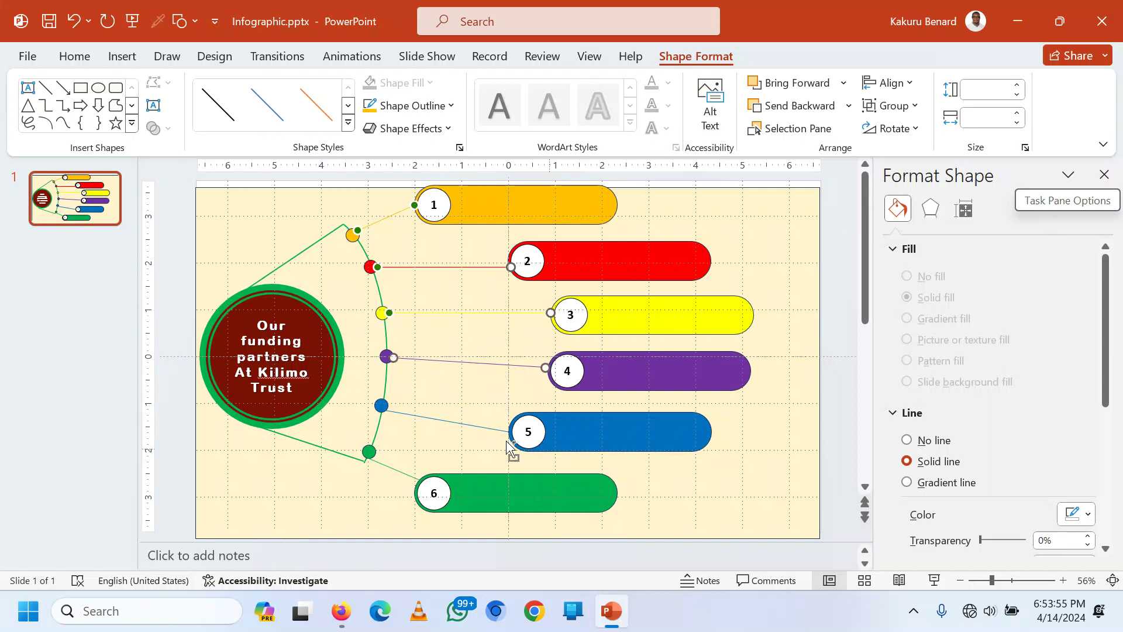
left_click(463, 425, "shift")
left_click(396, 475, "shift")
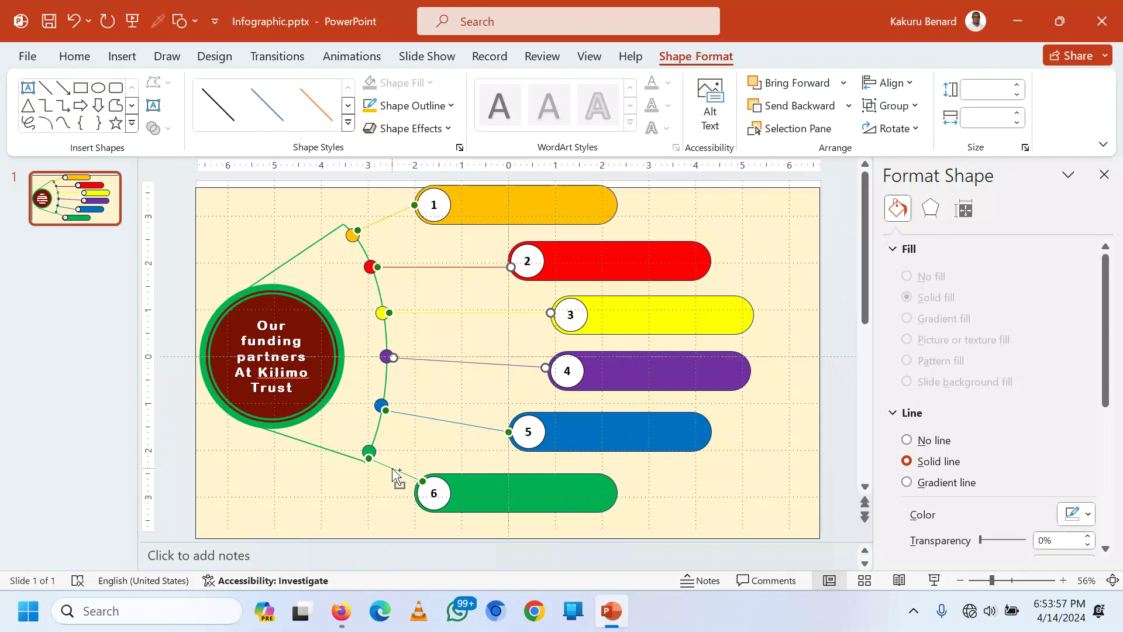
left_click(410, 105)
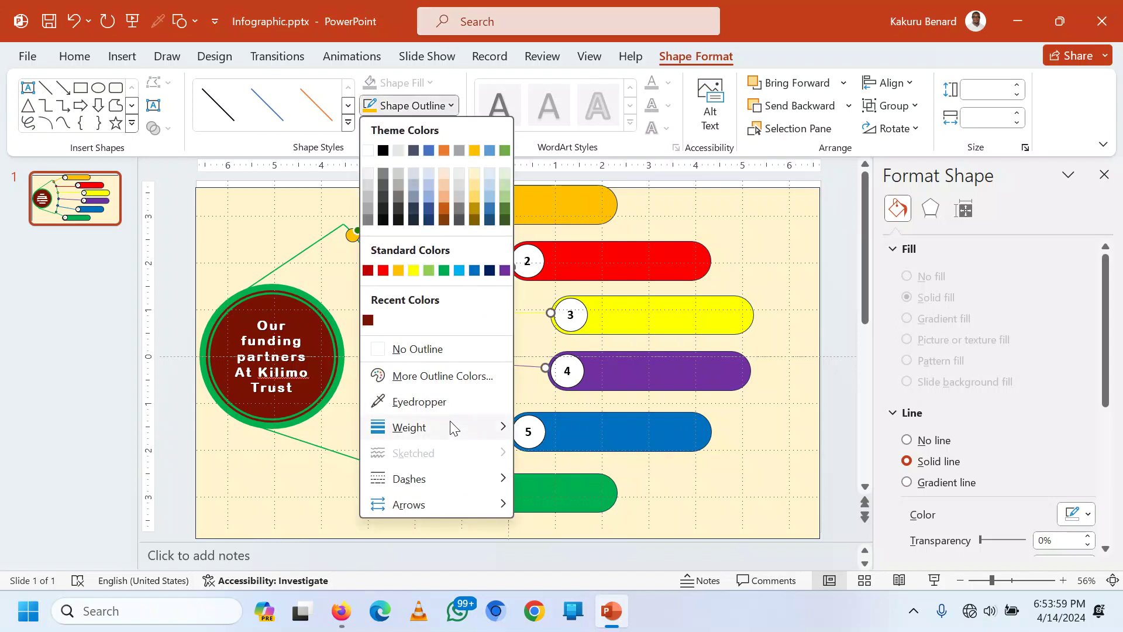
mouse_move(458, 430)
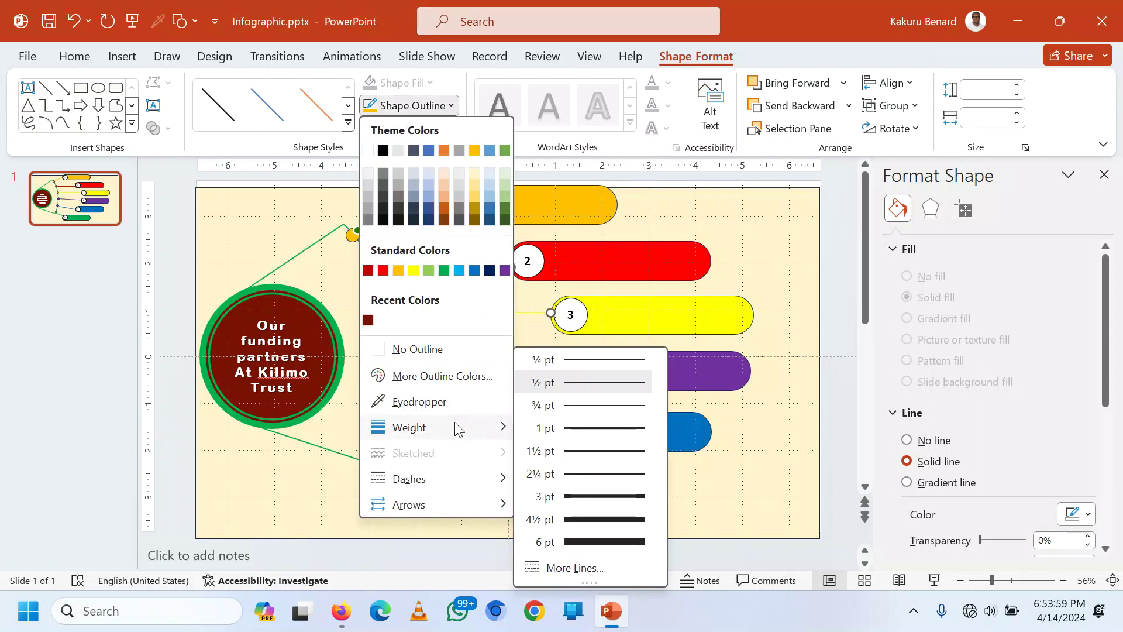
left_click(609, 474)
Step: Insert the giz logo 178.jpg from the Kilimo Trust\Patners folder onto the slide
left_click(806, 415)
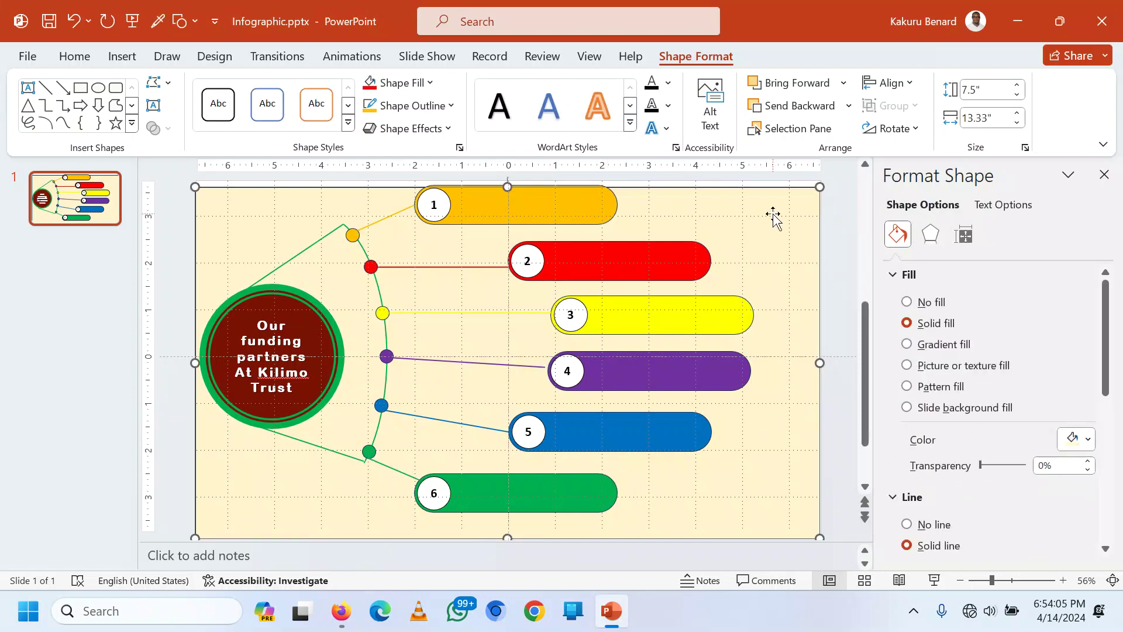
left_click(537, 217)
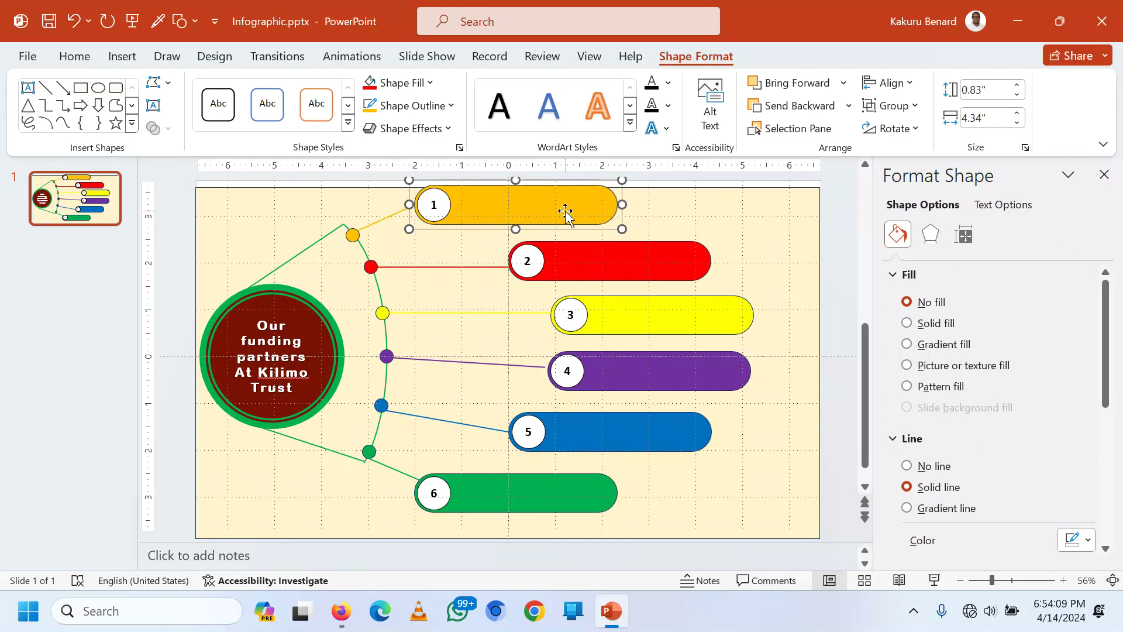
left_click(667, 212)
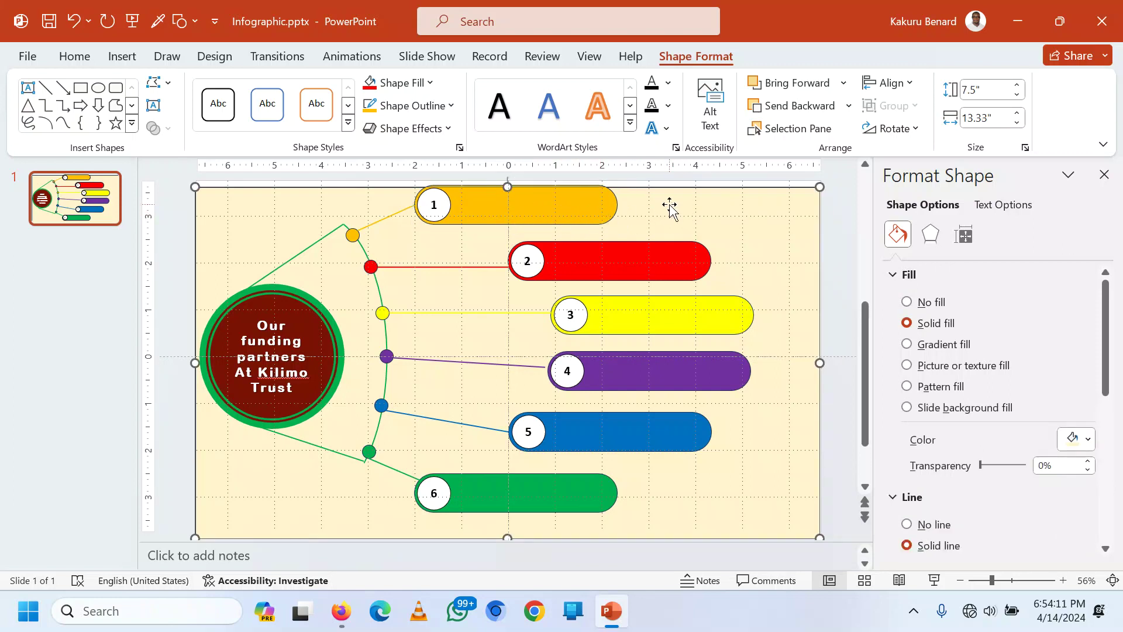
left_click(120, 56)
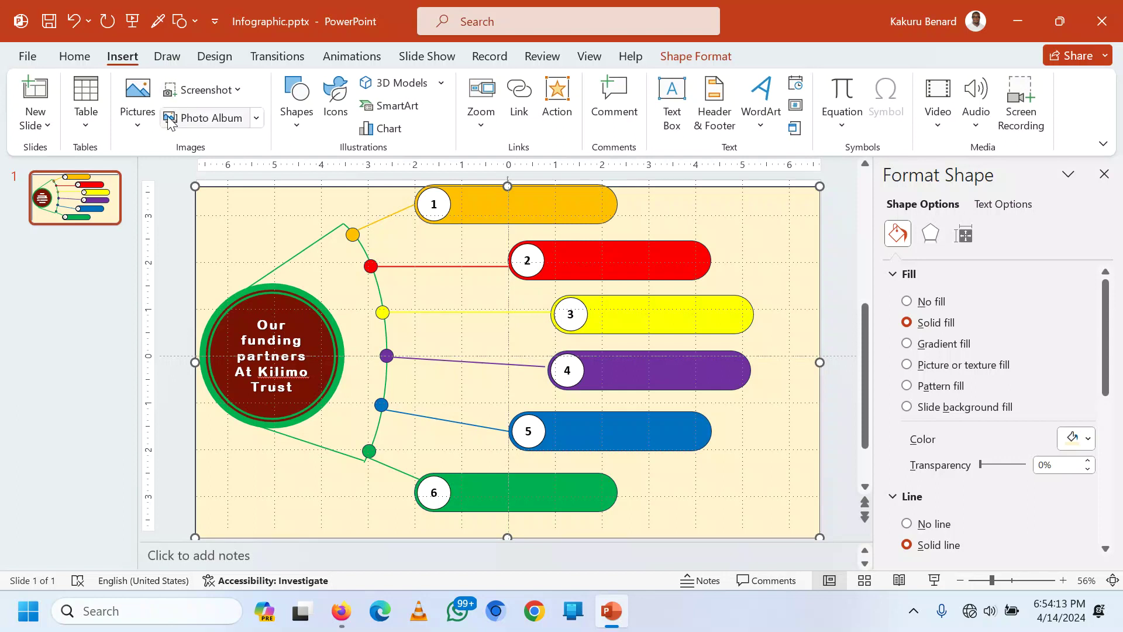
left_click(138, 99)
left_click(175, 181)
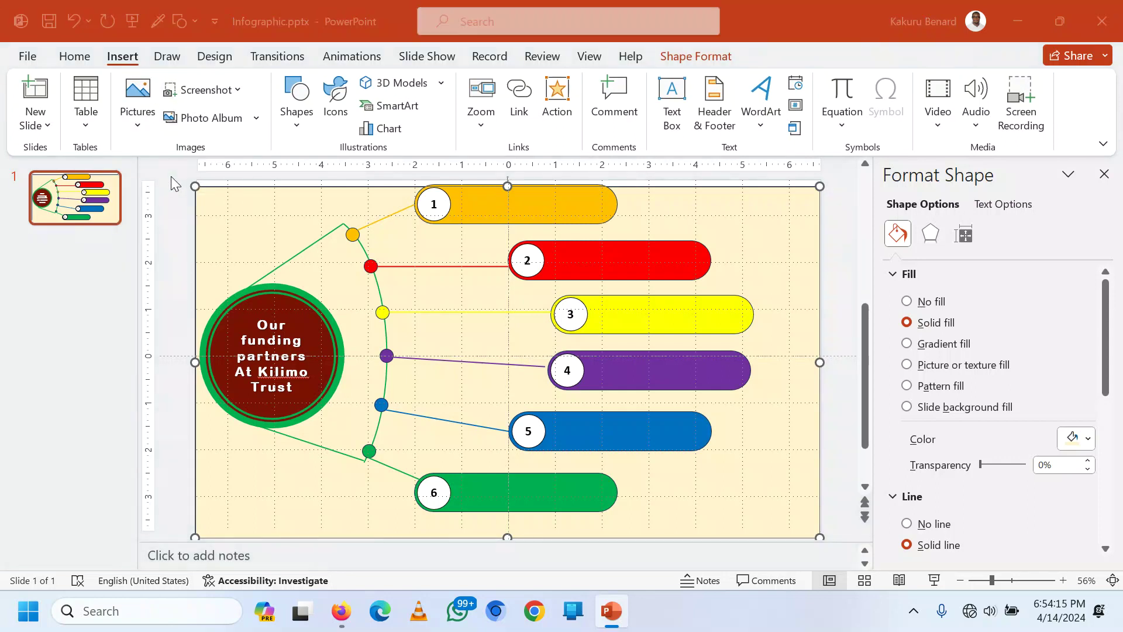
left_click(159, 52)
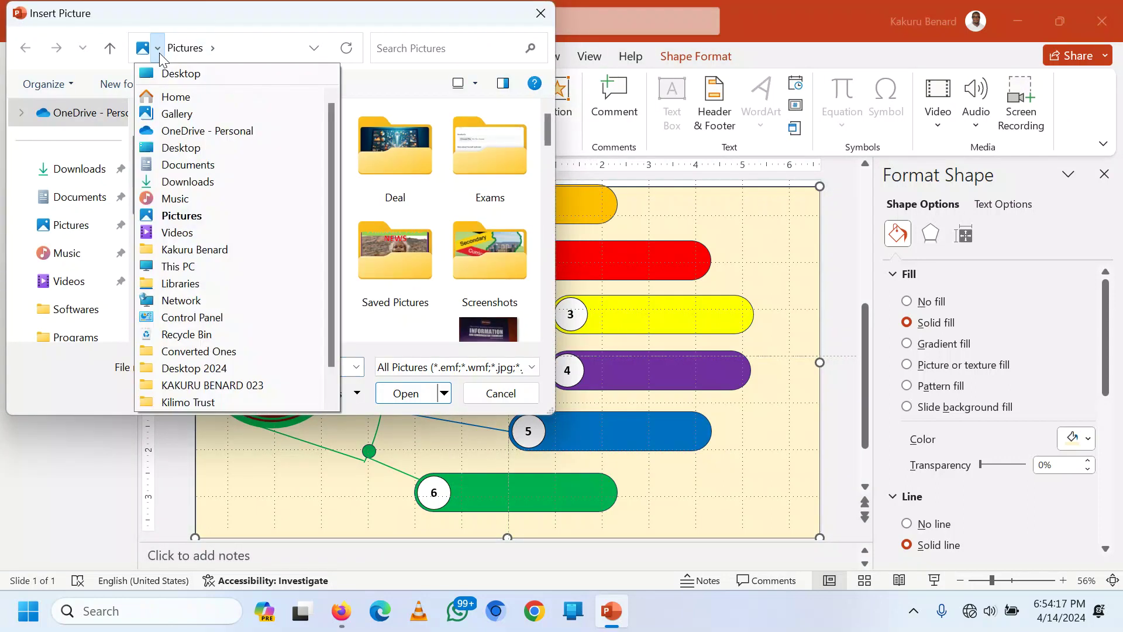
scroll(182, 293, "down", 1)
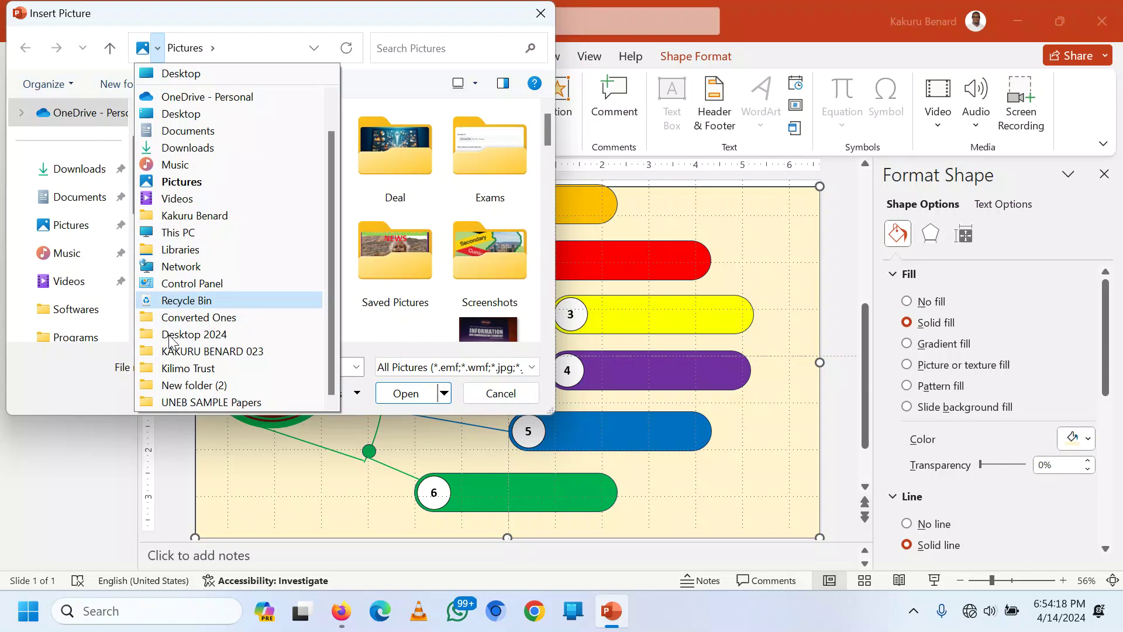
left_click(188, 368)
double_click(206, 162)
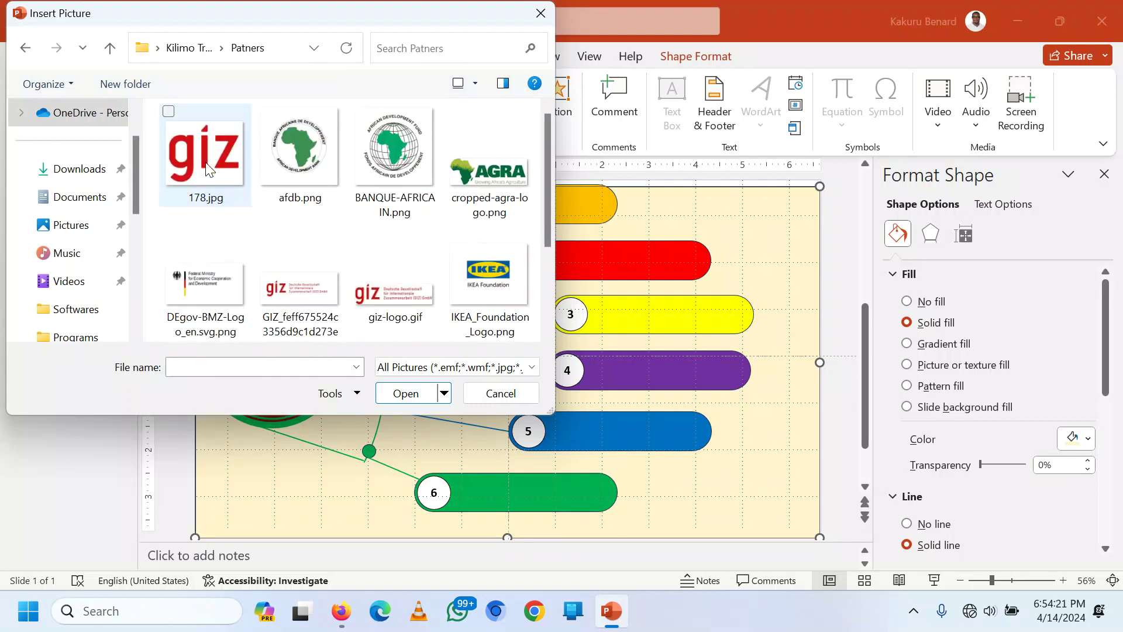
double_click(206, 167)
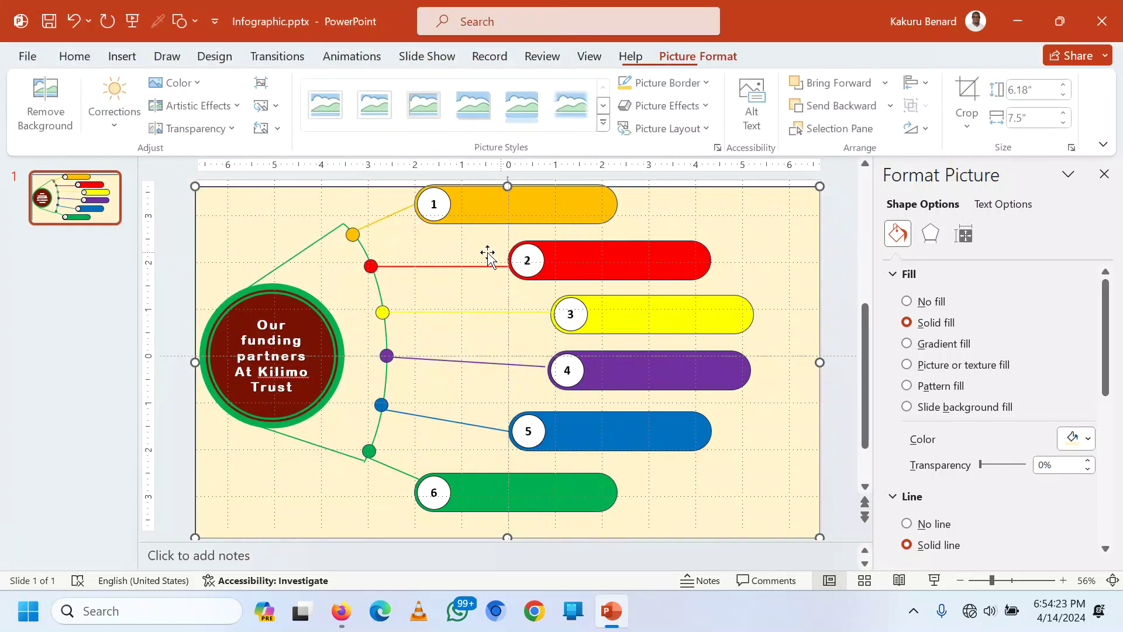
Step: Shrink the giz logo, place it at the right end of bar 1, and apply a picture style
left_click_drag(333, 211, 692, 277)
left_click_drag(620, 209, 588, 205)
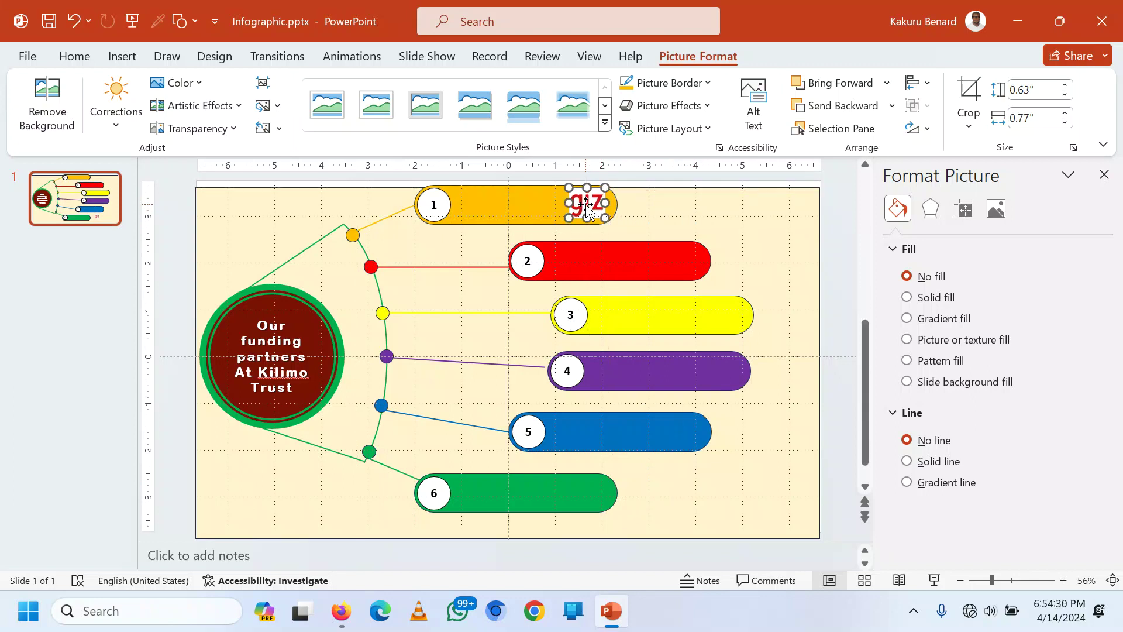
left_click(605, 122)
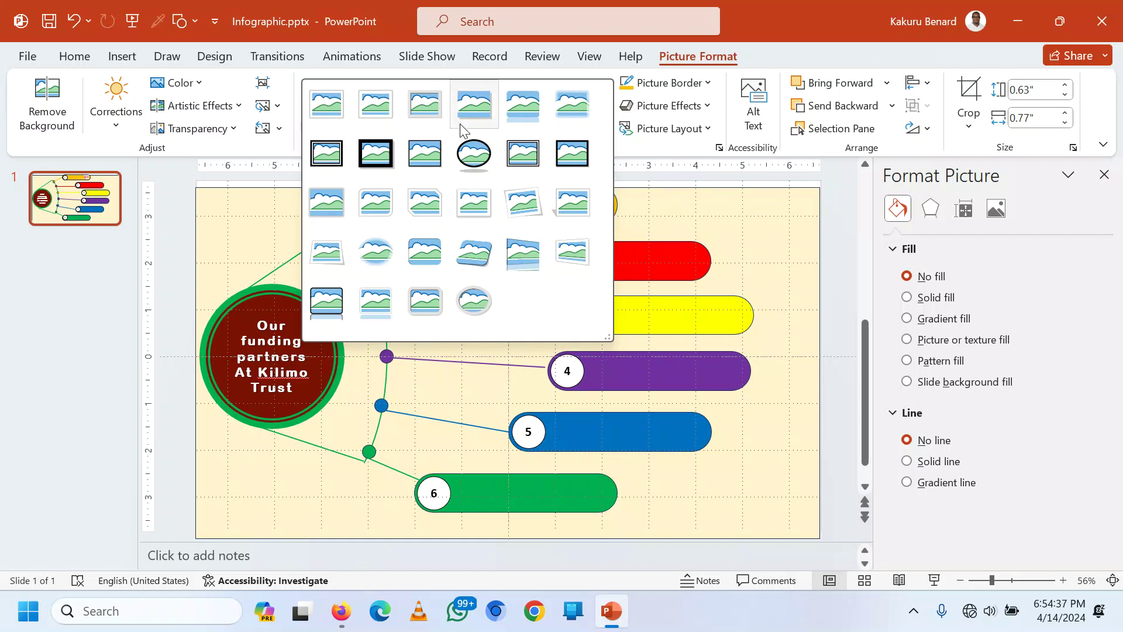
left_click(567, 112)
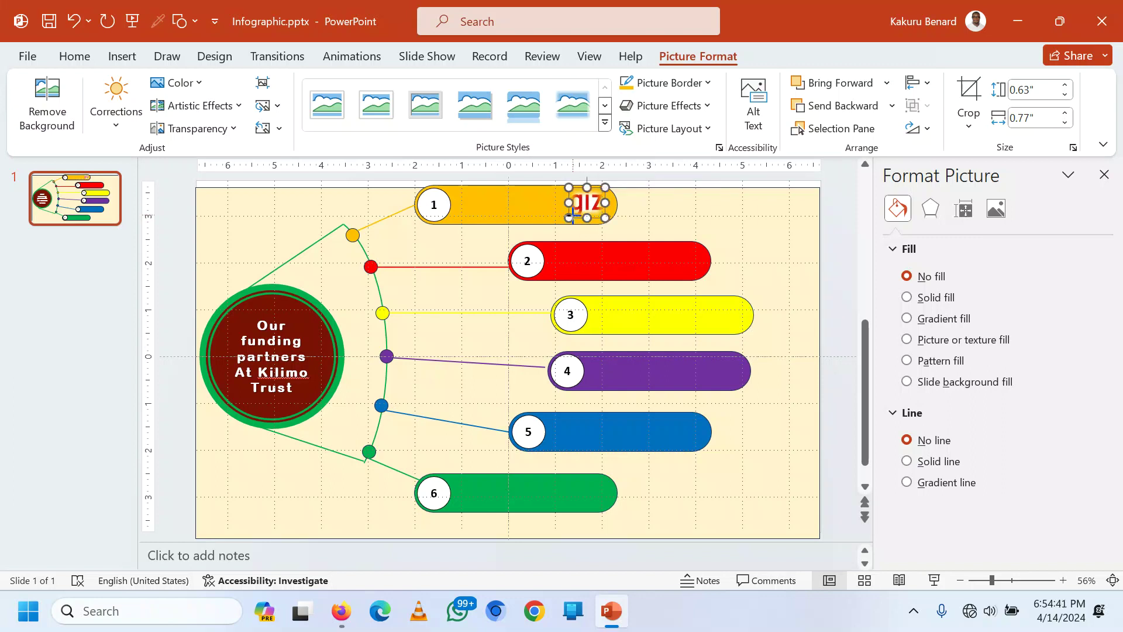
left_click_drag(571, 215, 596, 207)
left_click(672, 218)
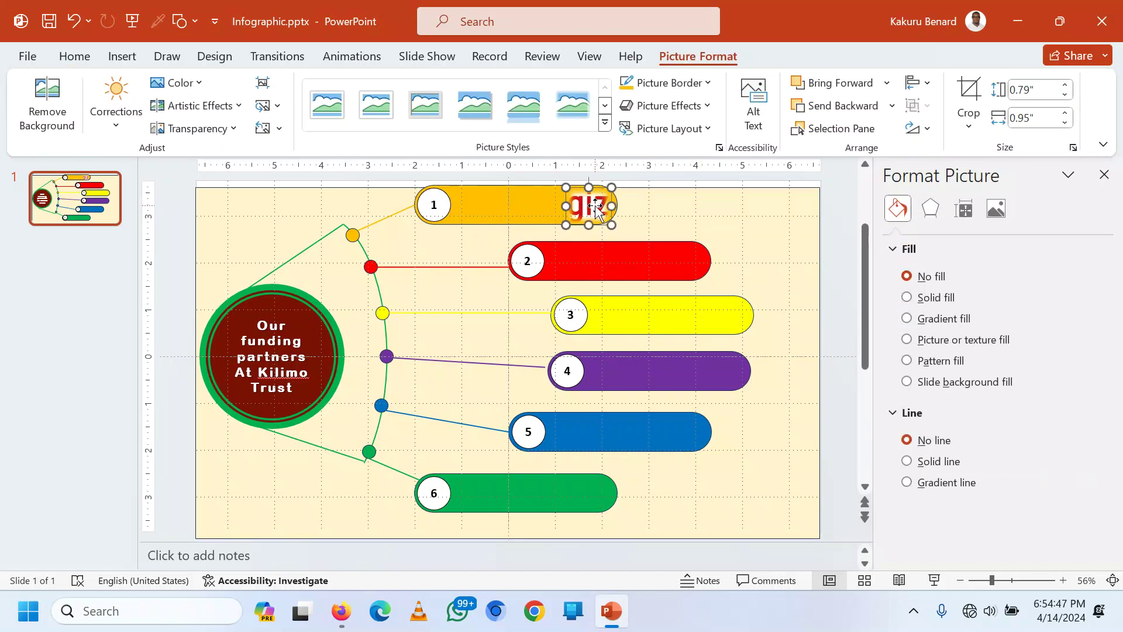
left_click(741, 232)
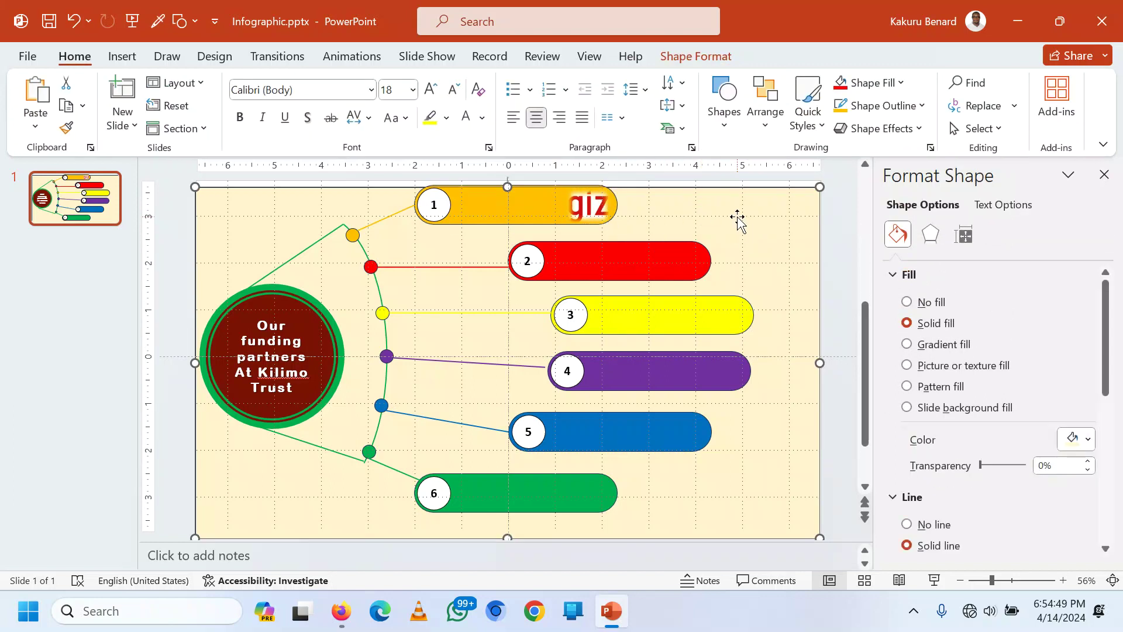
Step: Check the GIZ, IFAD, AGRA and IKEA logos on the Kilimo Trust funding partners webpage
left_click(343, 613)
left_click(69, 385)
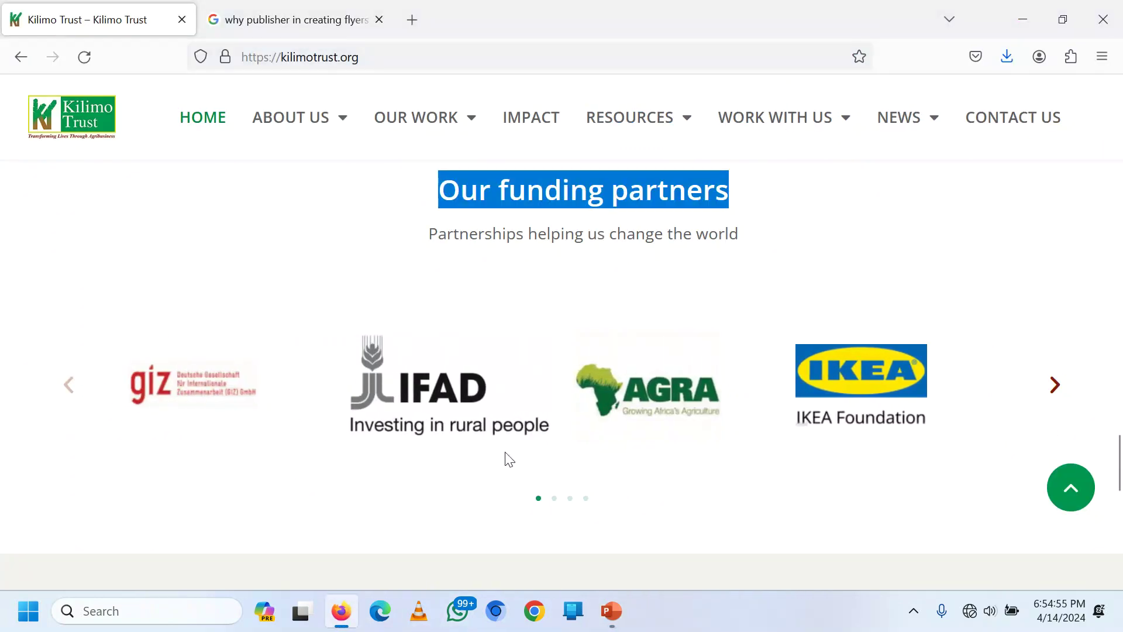
left_click(608, 618)
Step: Insert logo-ifad.png and shrink it onto the right end of red bar 2
left_click(122, 56)
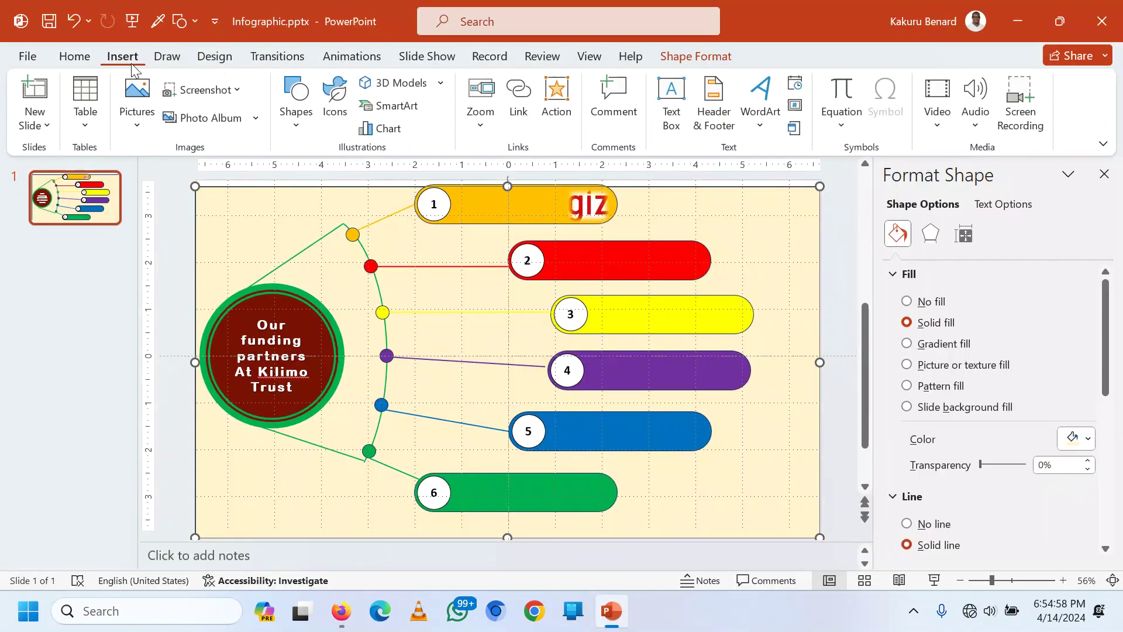
left_click(137, 103)
left_click(167, 175)
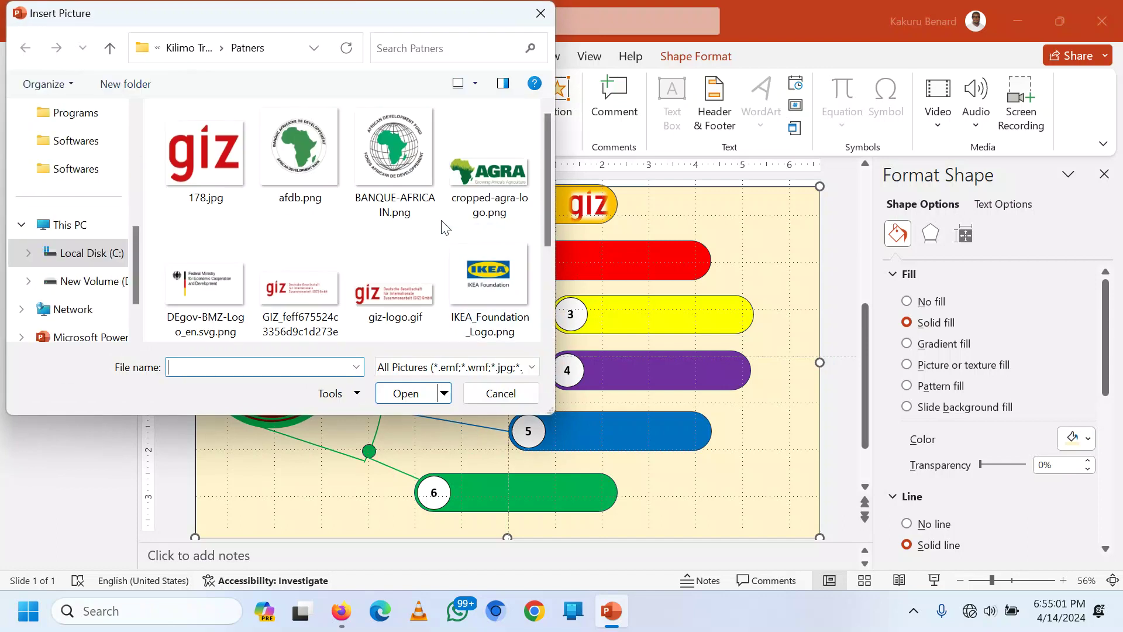
scroll(300, 234, "down", 3)
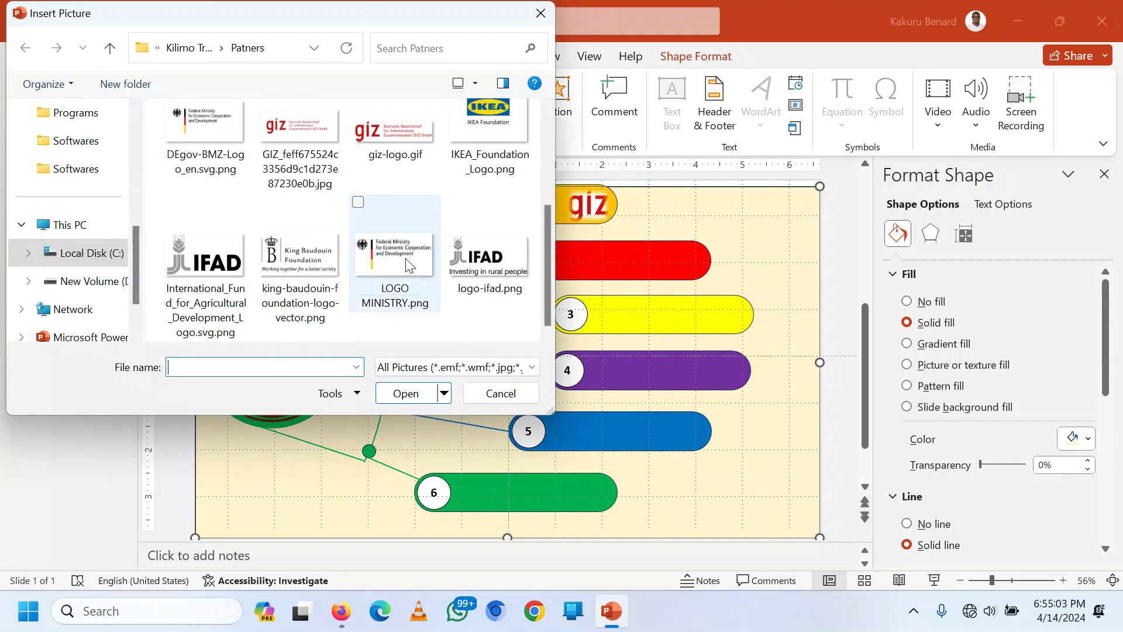
left_click(478, 257)
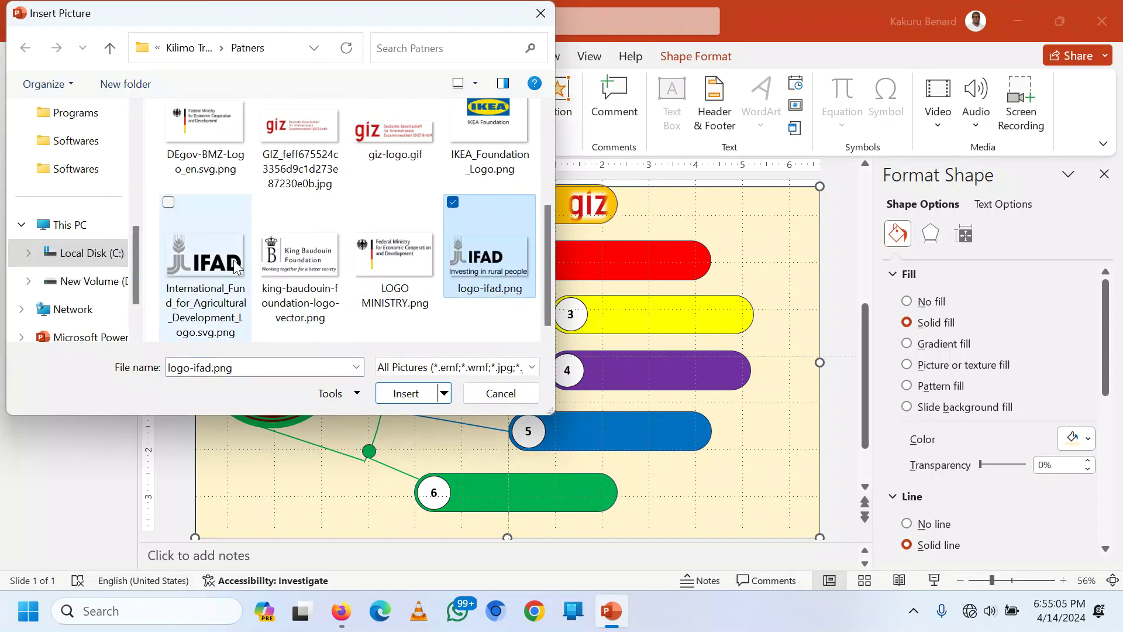
double_click(185, 267)
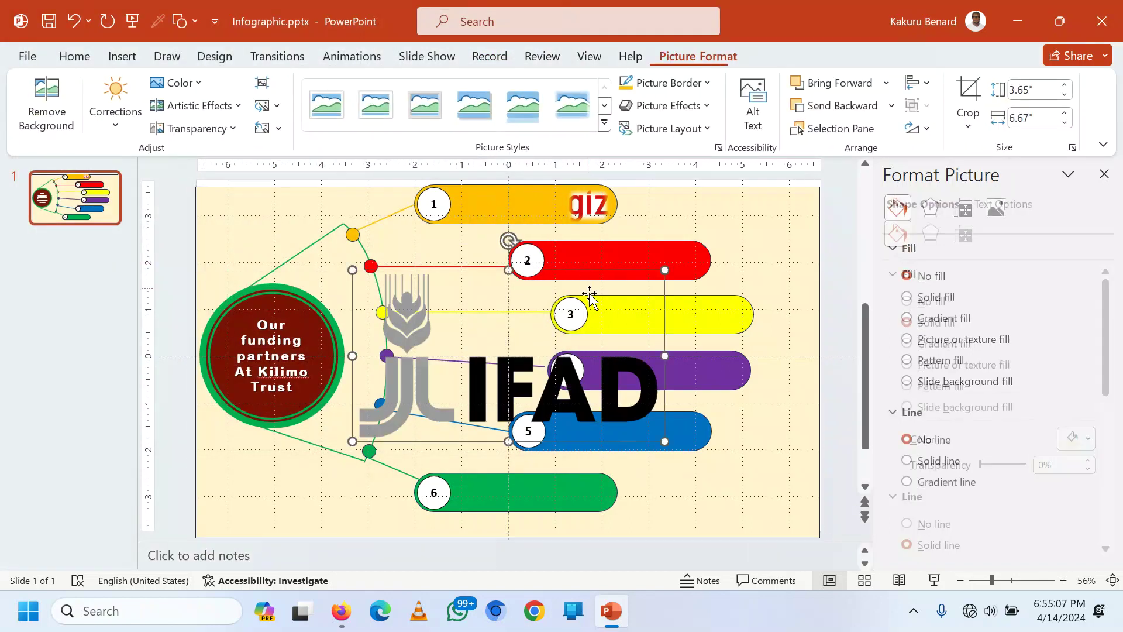
left_click_drag(351, 273, 667, 268)
left_click(758, 263)
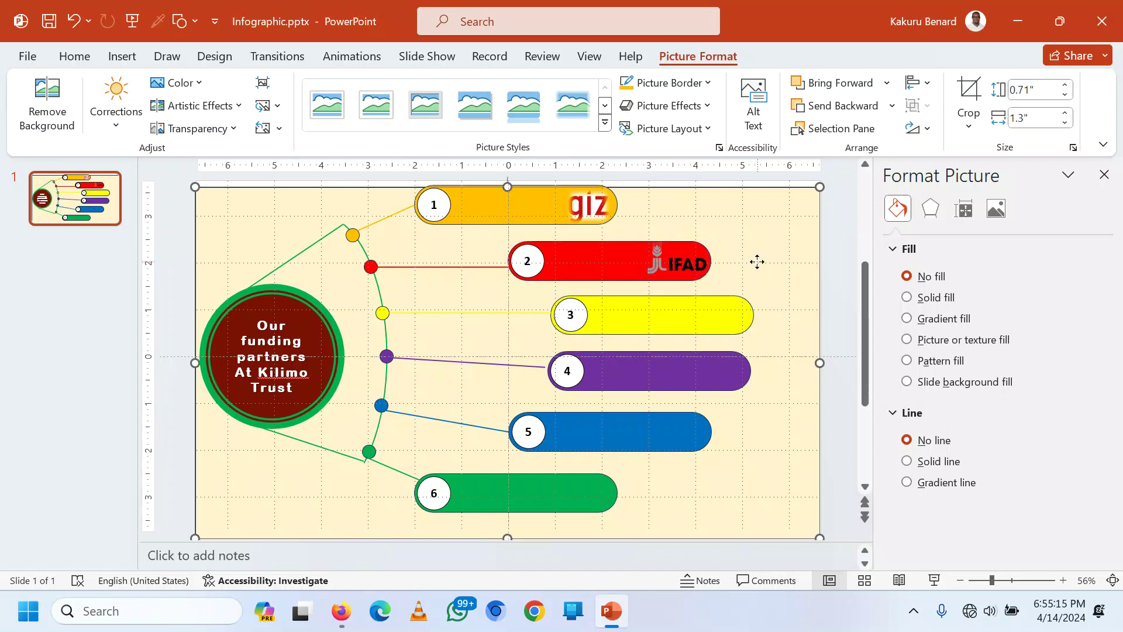
Step: Insert the AGRA logo from file and shrink it onto yellow bar 3
left_click(115, 56)
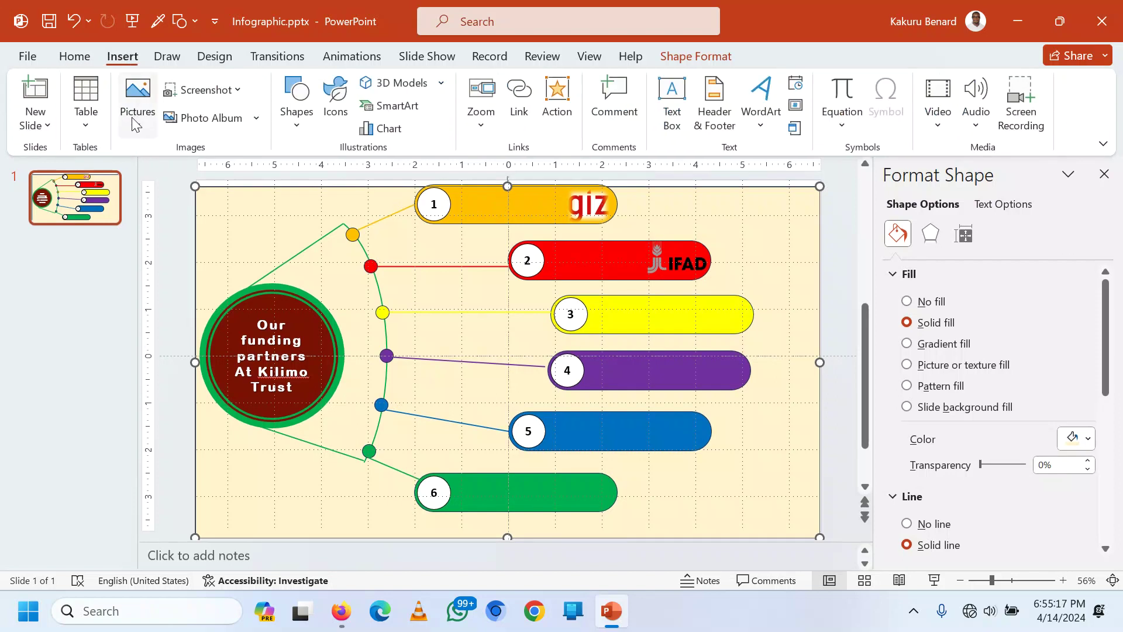
left_click(132, 117)
left_click(150, 180)
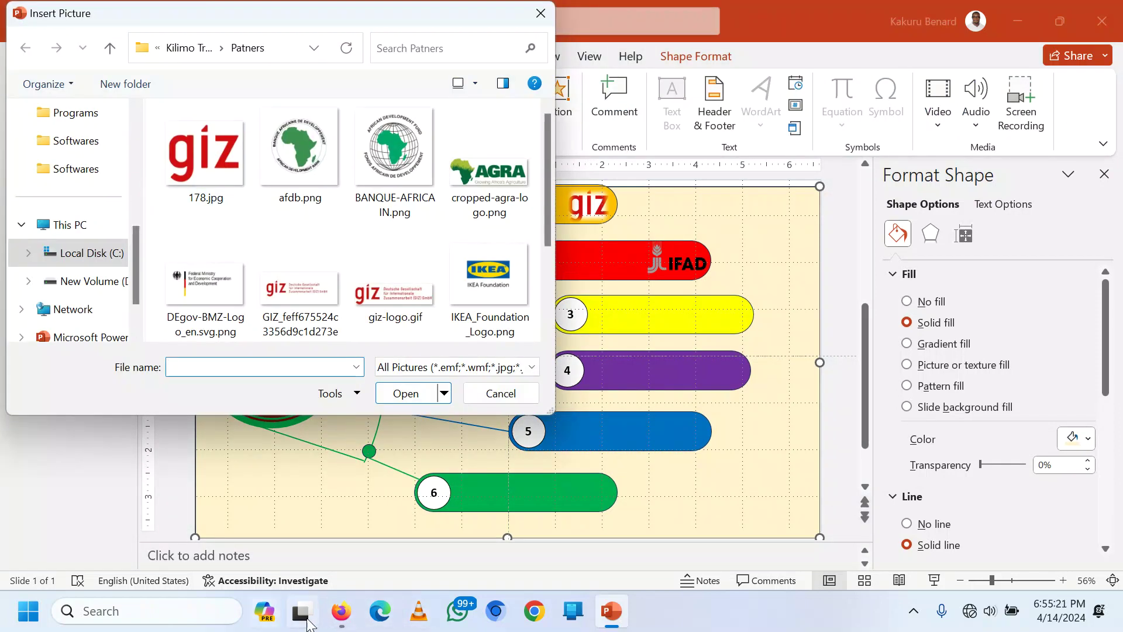
left_click(332, 621)
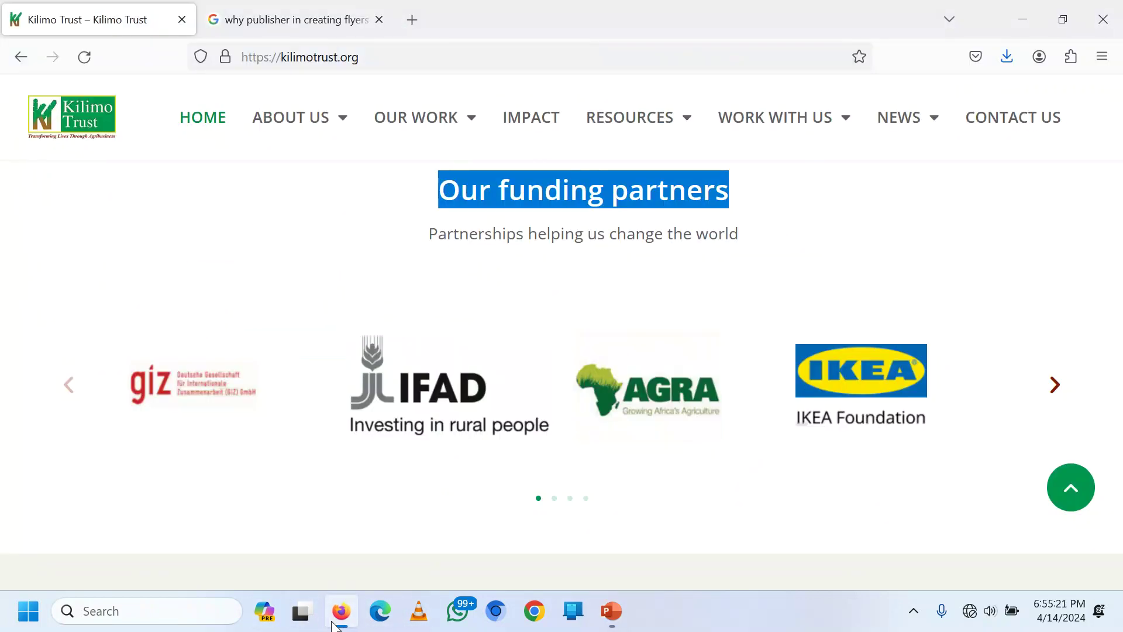
left_click(623, 623)
double_click(492, 164)
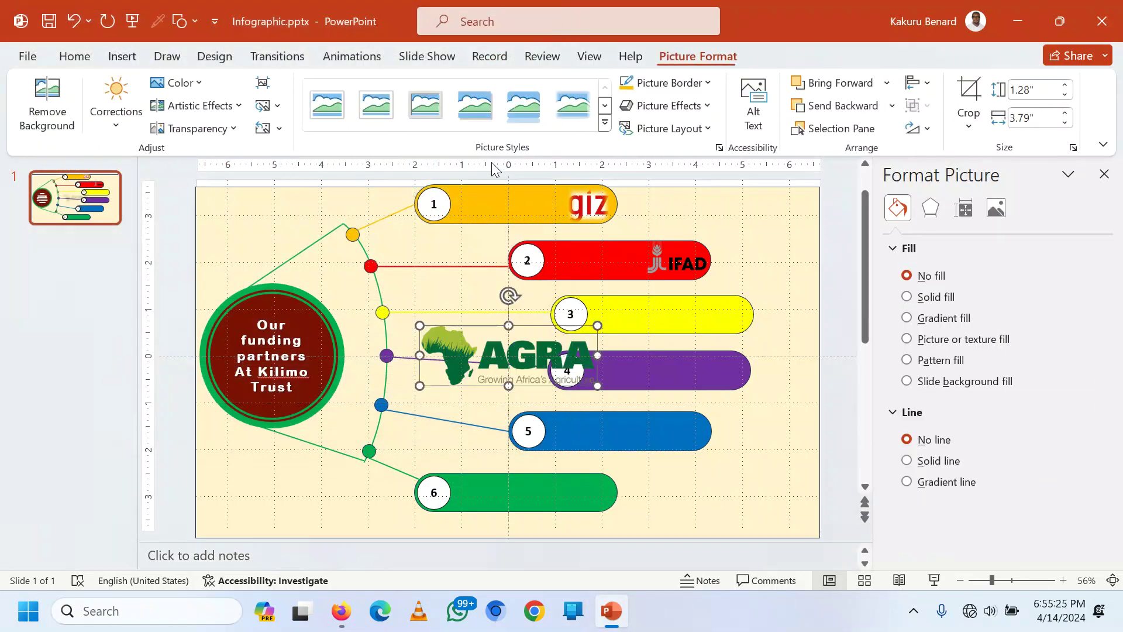
left_click_drag(420, 325, 703, 318)
Step: Enlarge the IFAD and giz logos slightly, then revisit the partner logos webpage
left_click(667, 261)
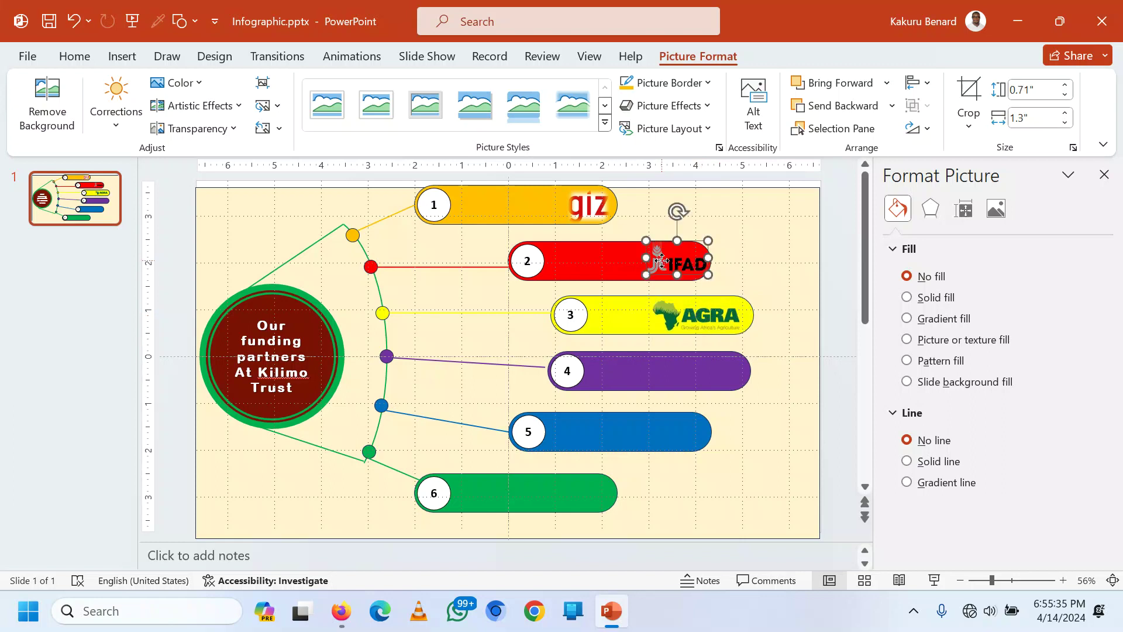
left_click_drag(644, 275, 639, 280)
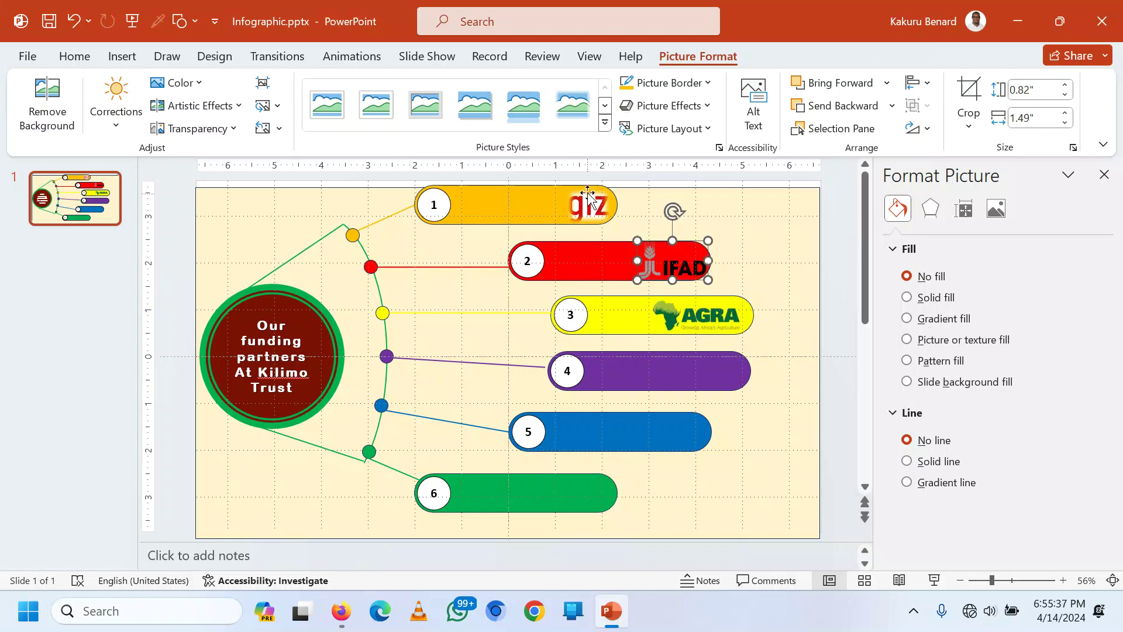
left_click(576, 210)
left_click_drag(566, 225, 552, 227)
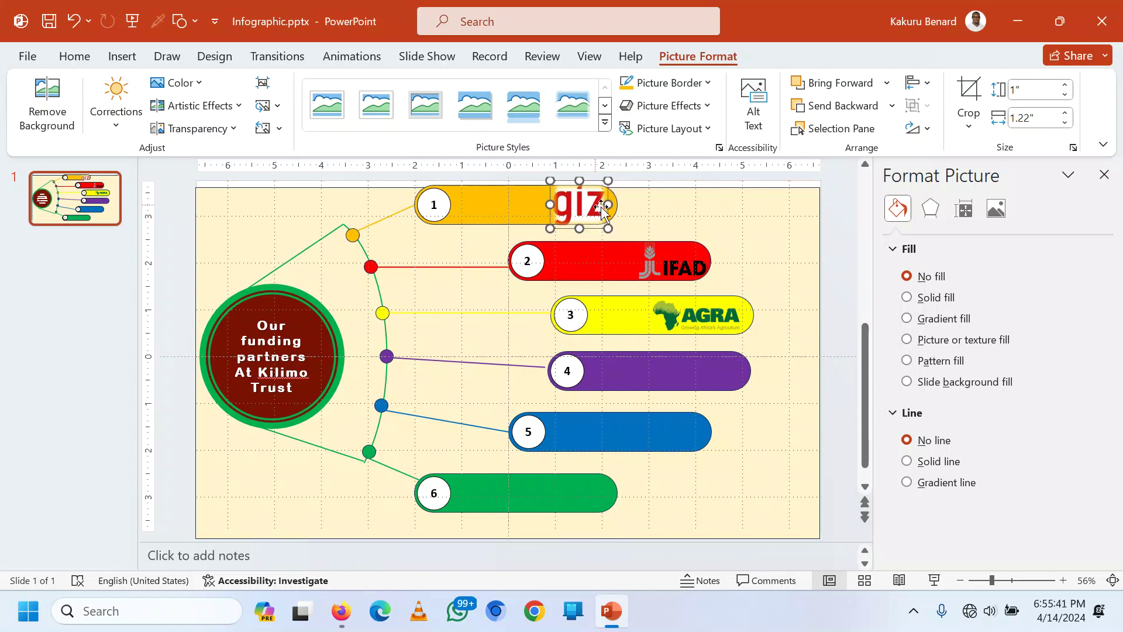
left_click(768, 374)
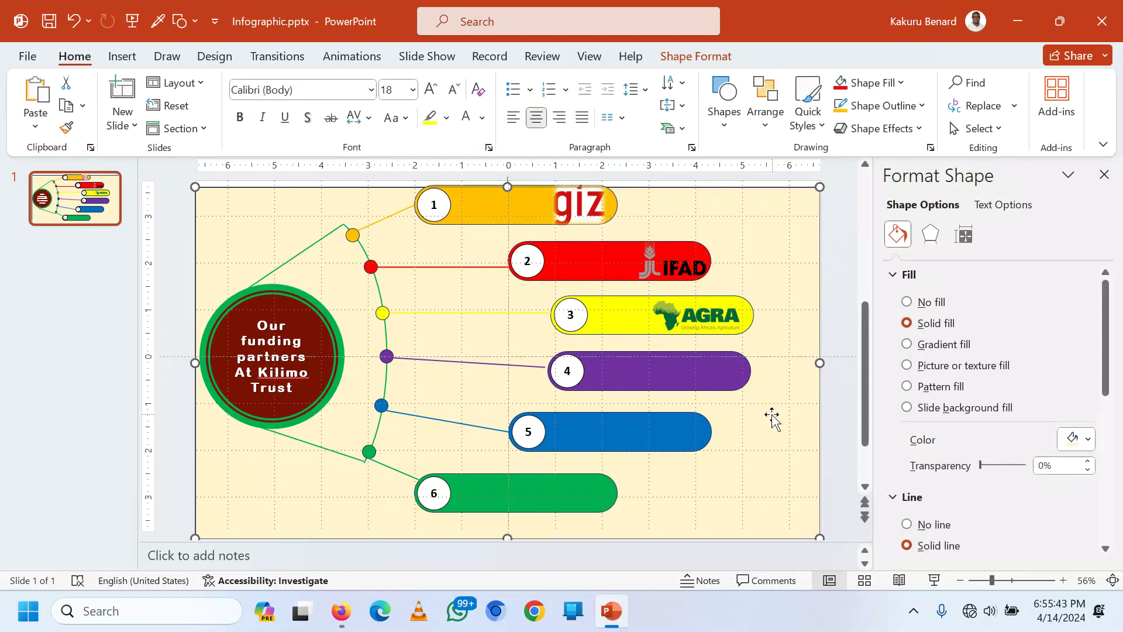
left_click(344, 609)
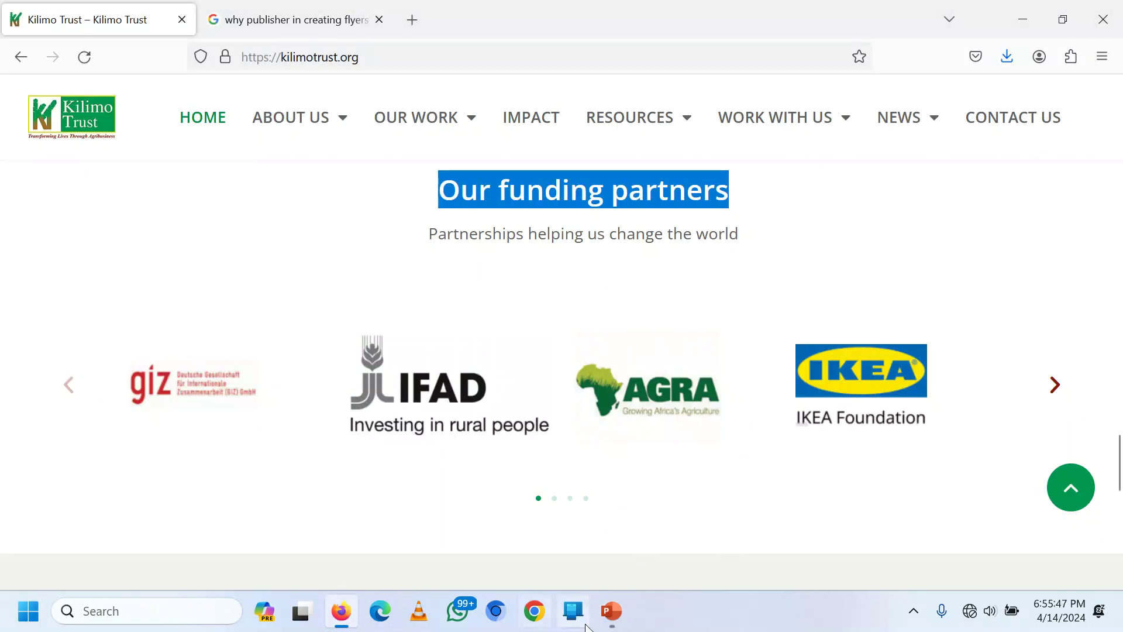
Step: Insert the IKEA Foundation logo and size it onto the right end of purple bar 4
left_click(612, 611)
left_click(122, 56)
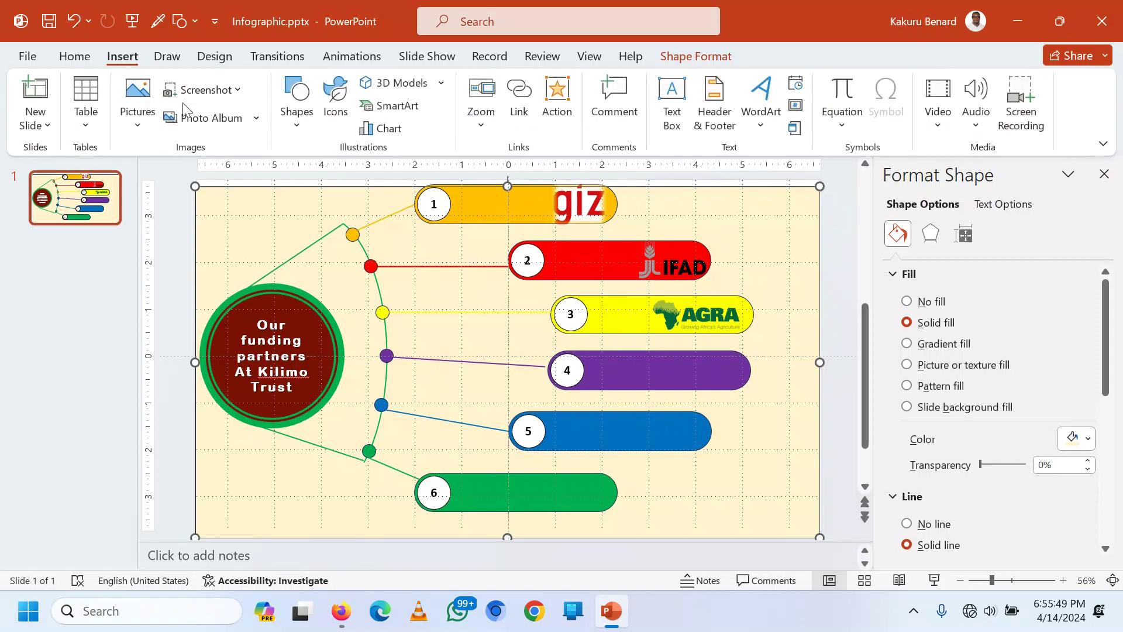
left_click(141, 117)
left_click(169, 183)
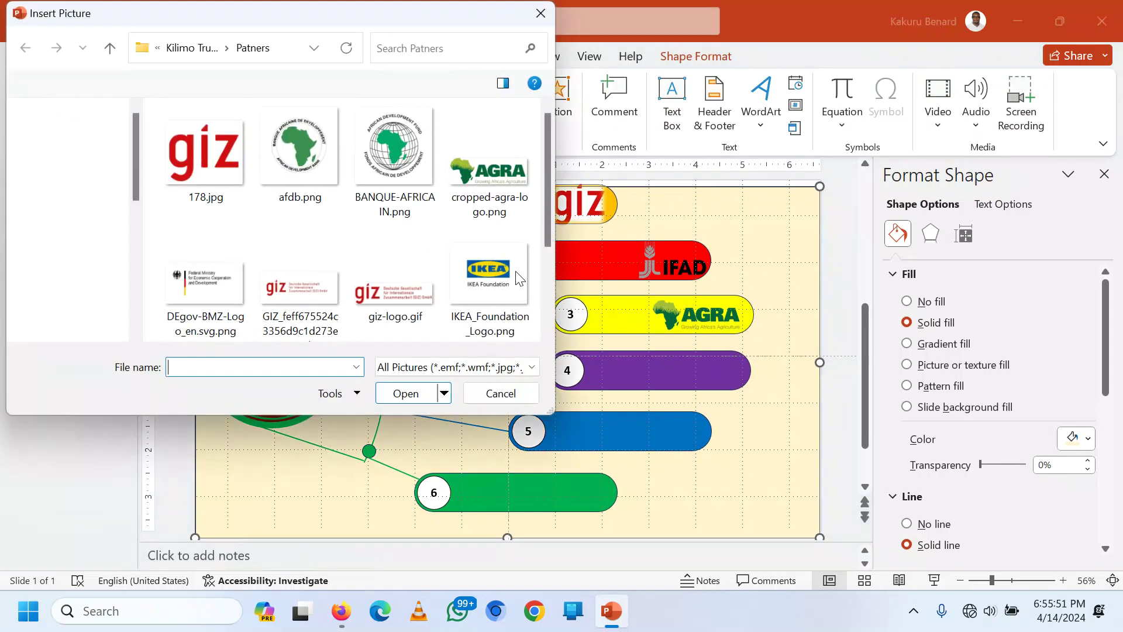
double_click(486, 275)
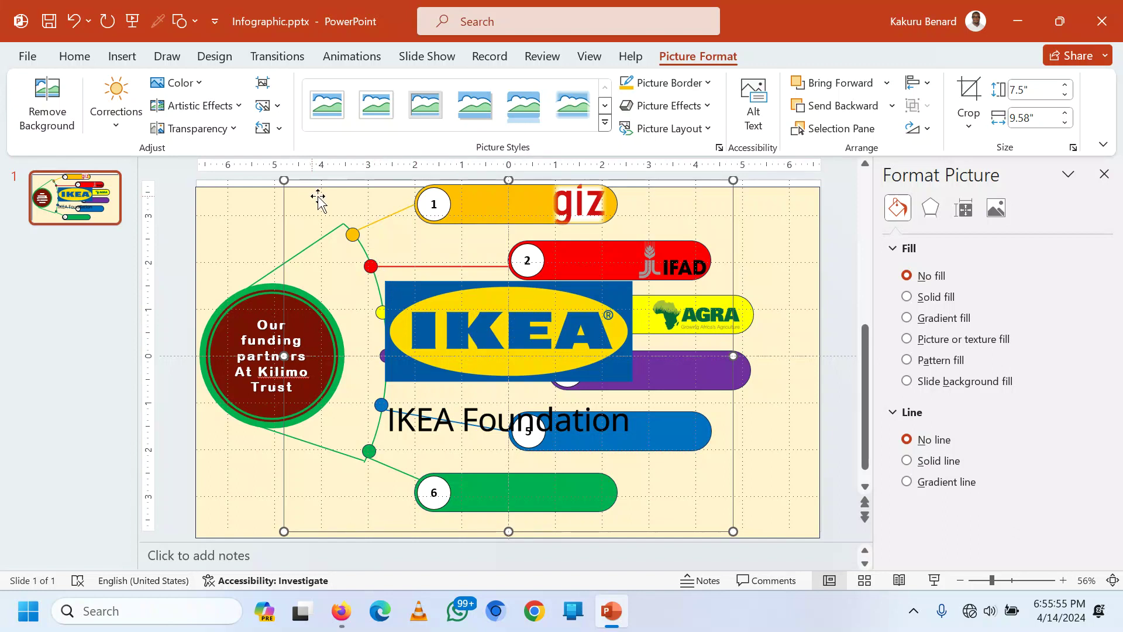
left_click_drag(280, 183, 708, 379)
left_click_drag(662, 339, 658, 332)
left_click_drag(712, 371, 712, 373)
left_click(787, 375)
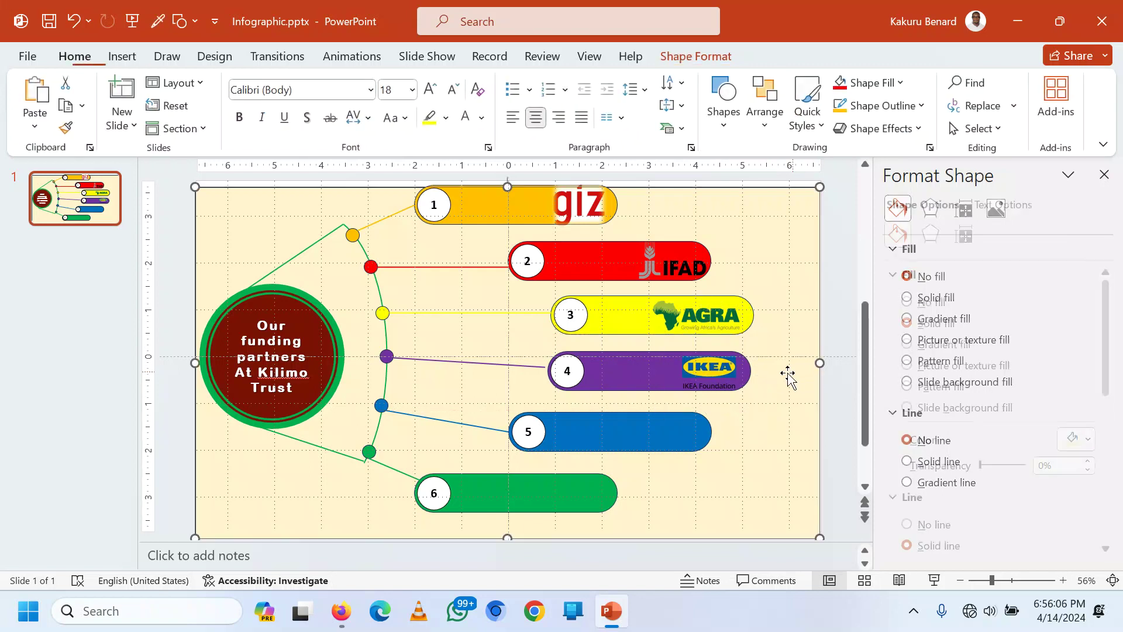
Step: Browse the website's partner carousel to its last logos
left_click(339, 624)
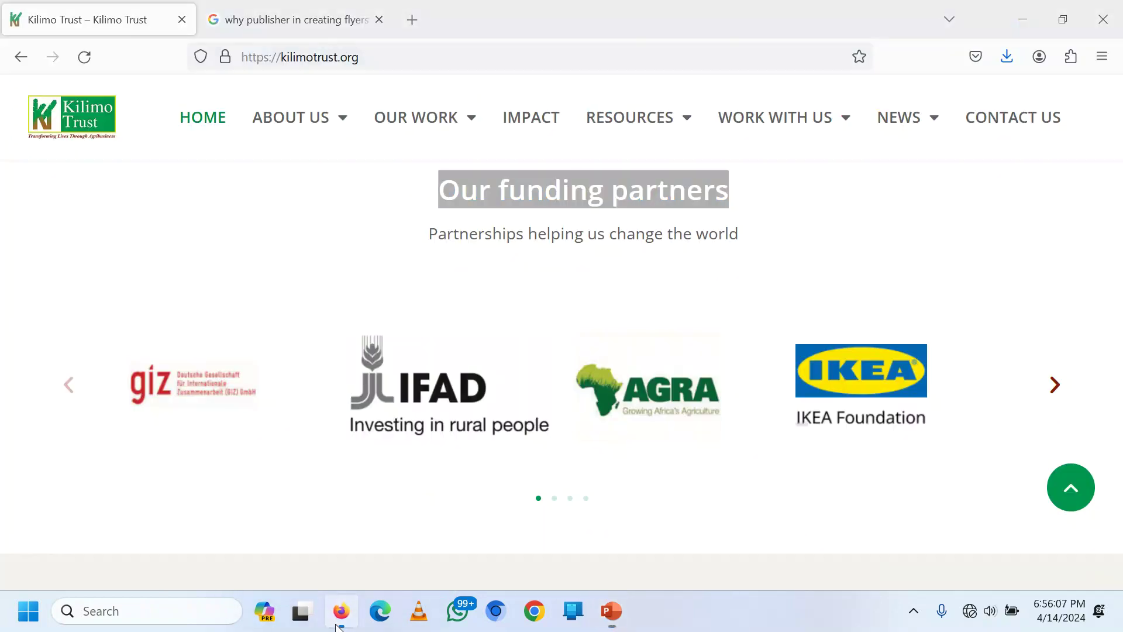
left_click(1054, 388)
left_click(1056, 391)
left_click(1056, 391)
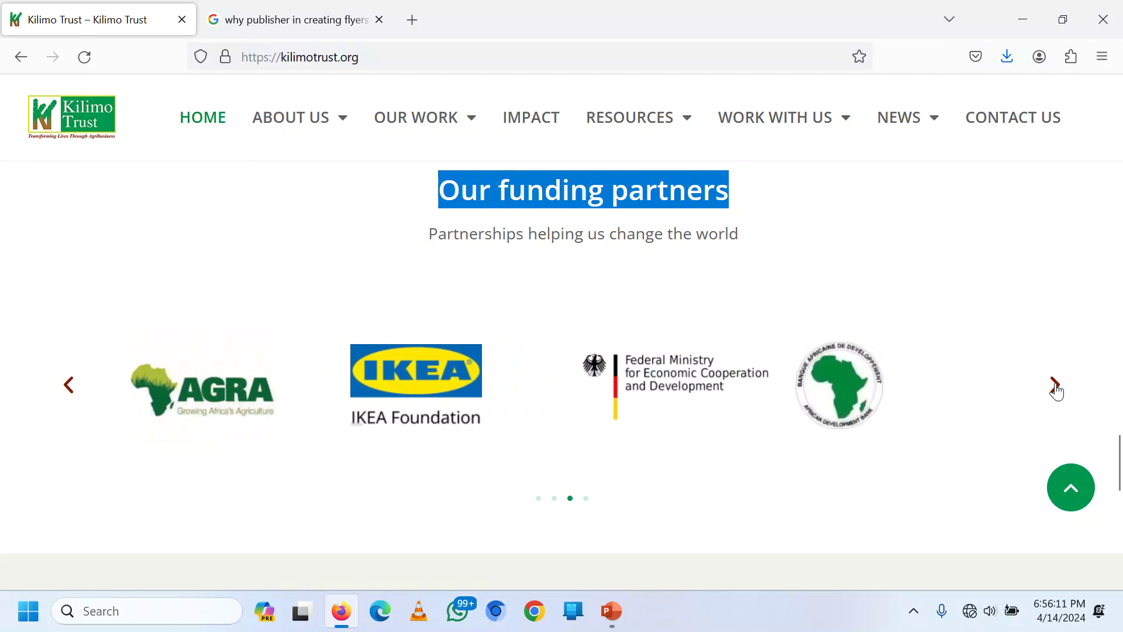
mouse_move(623, 612)
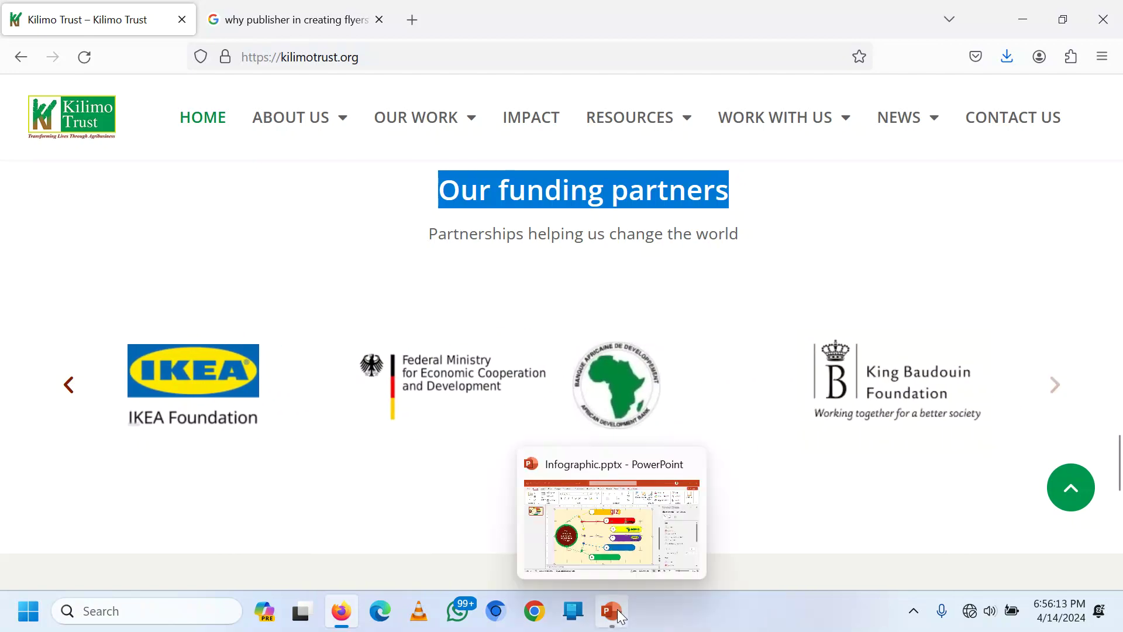
left_click(686, 503)
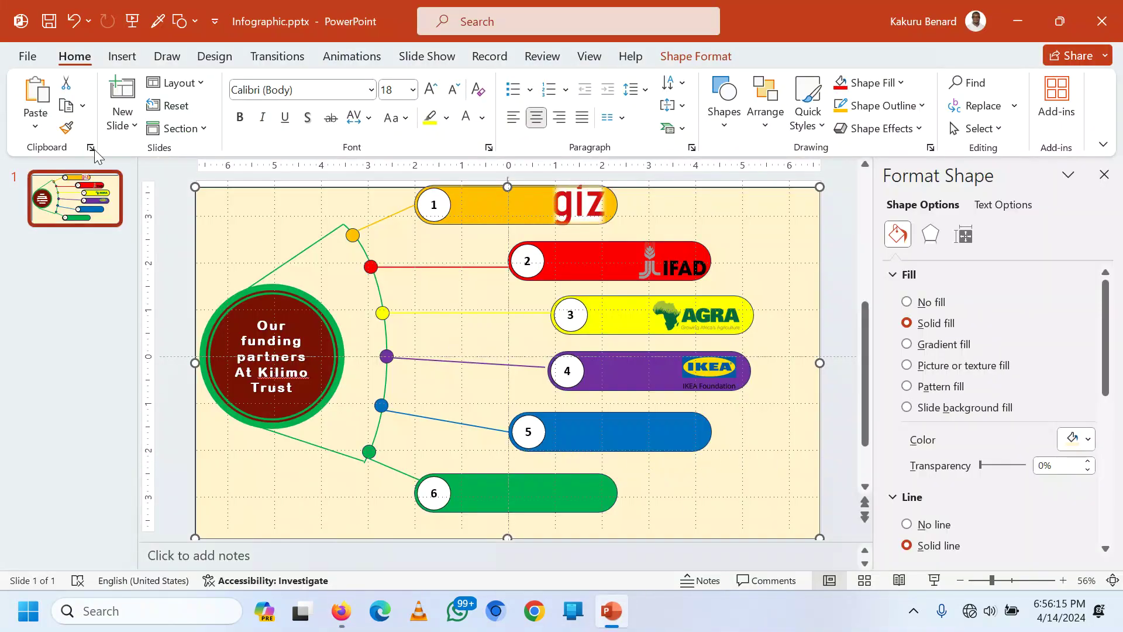
Step: Insert LOGO MINISTRY.png, shrink it onto blue bar 5, and give it a framed, shadowed picture style
left_click(120, 57)
left_click(138, 102)
left_click(151, 179)
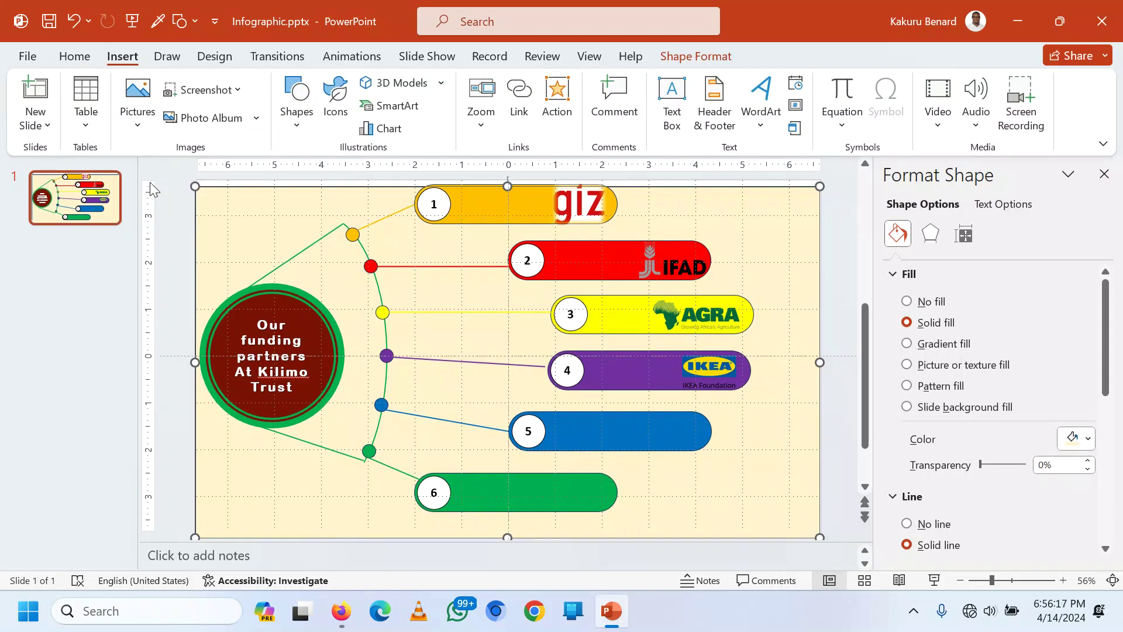
scroll(469, 234, "down", 3)
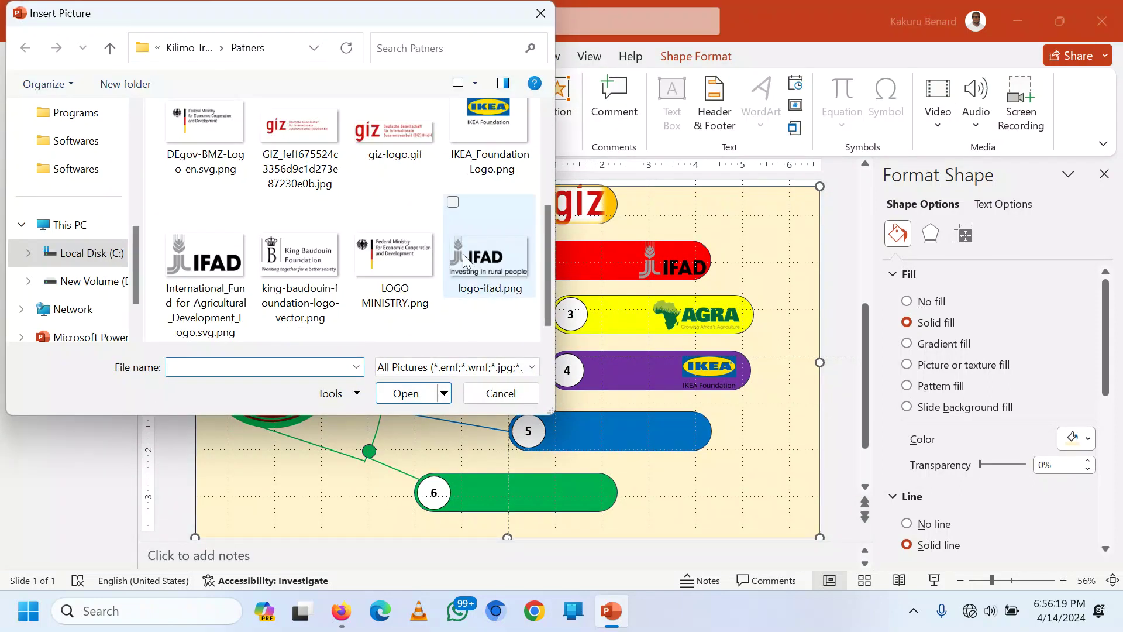
double_click(375, 257)
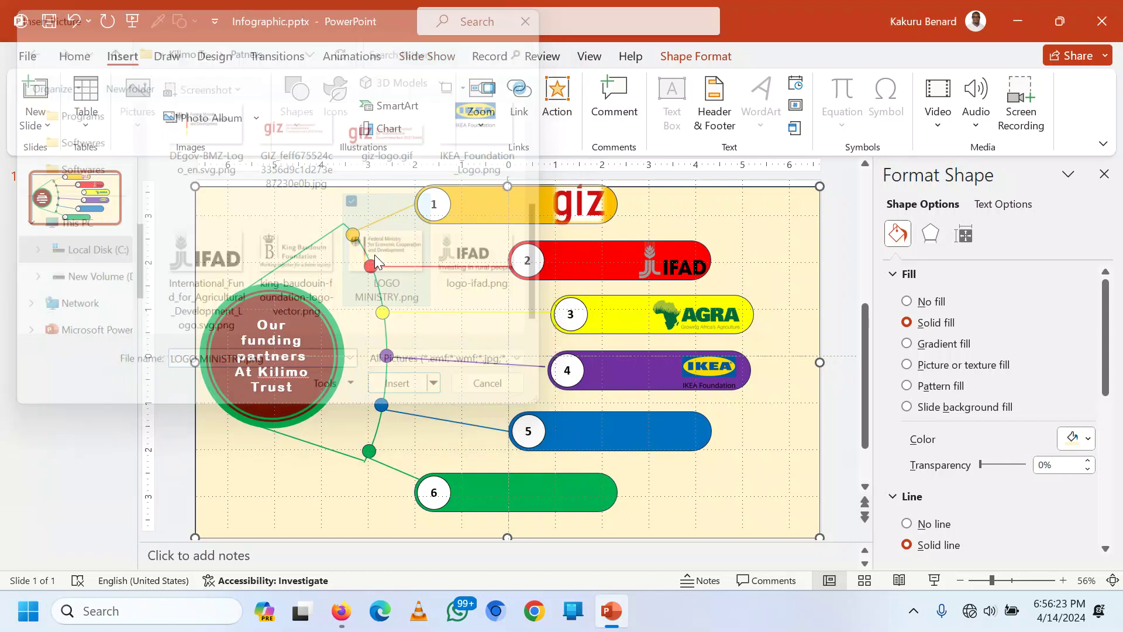
left_click_drag(288, 233, 644, 431)
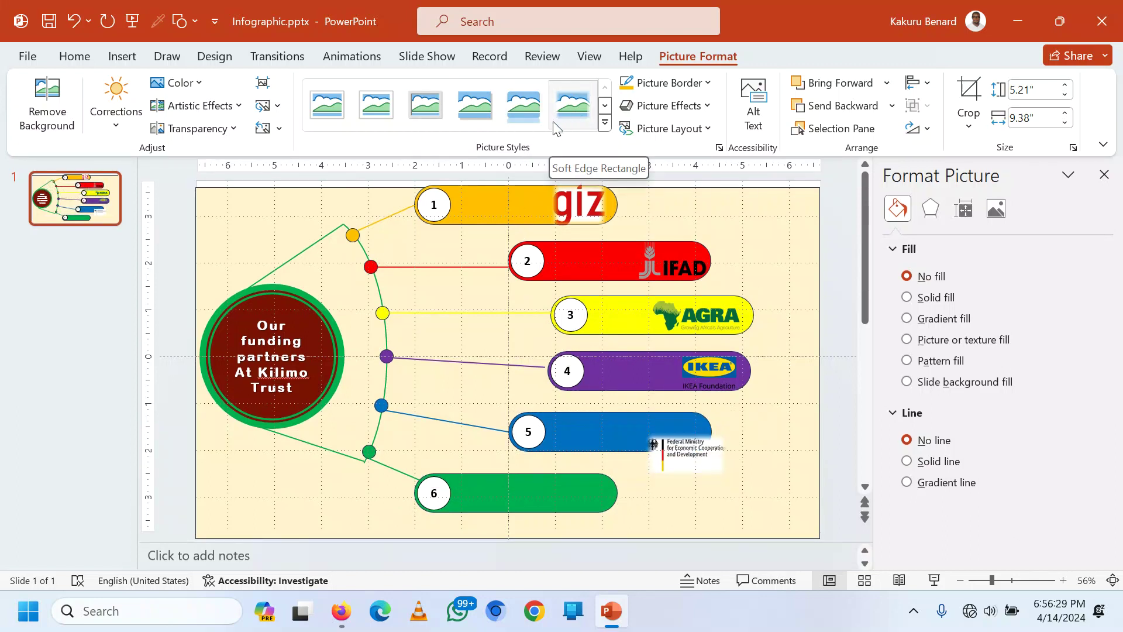
left_click(483, 117)
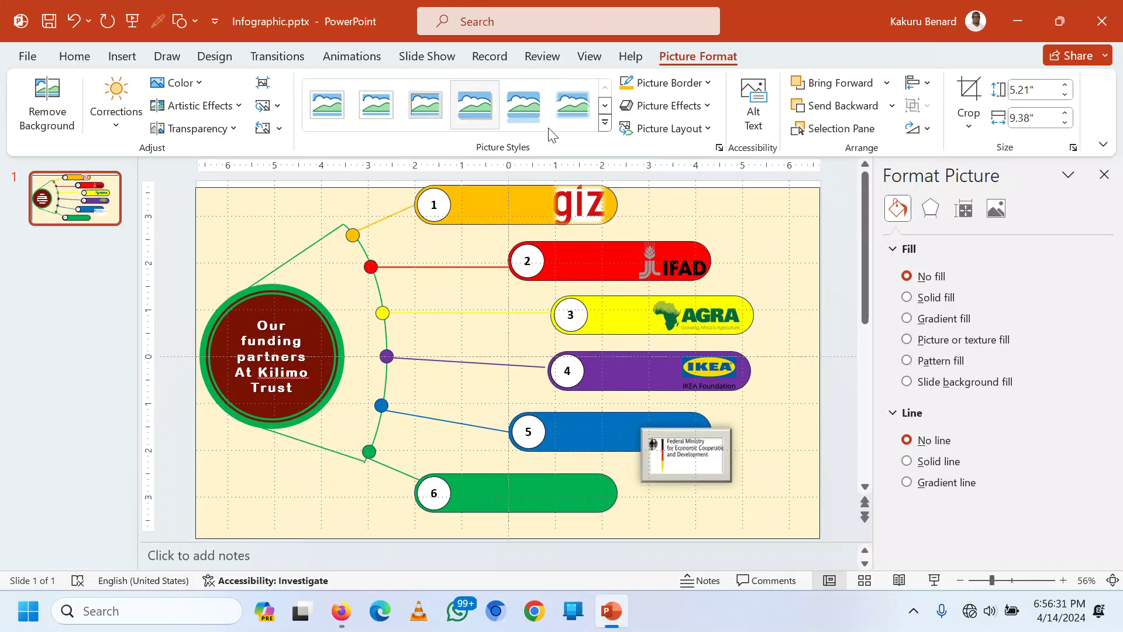
left_click(605, 122)
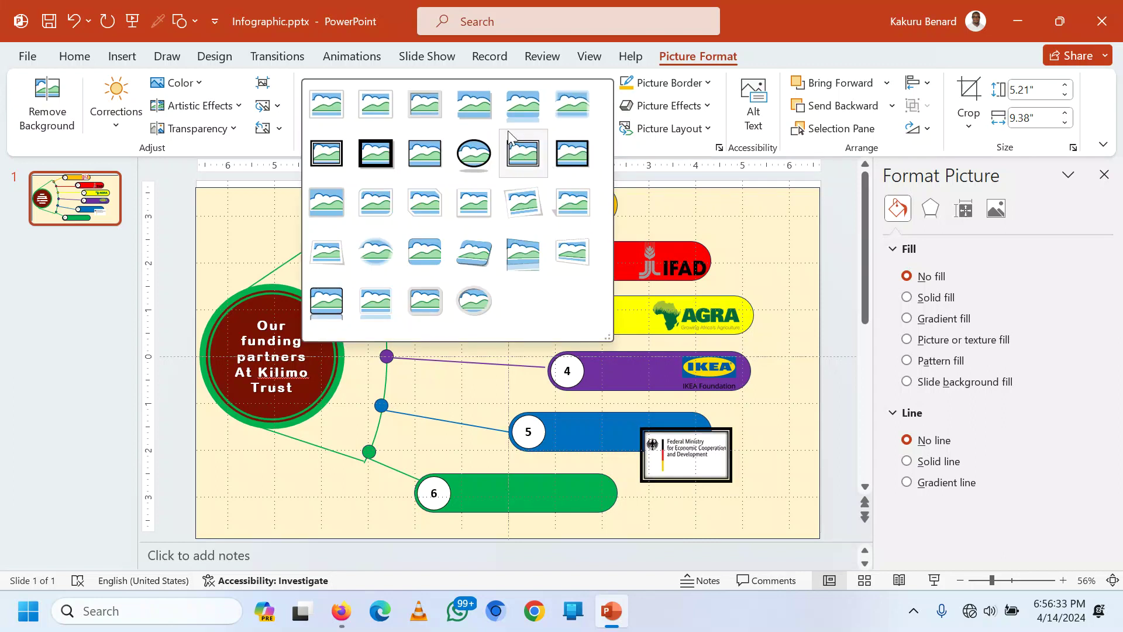
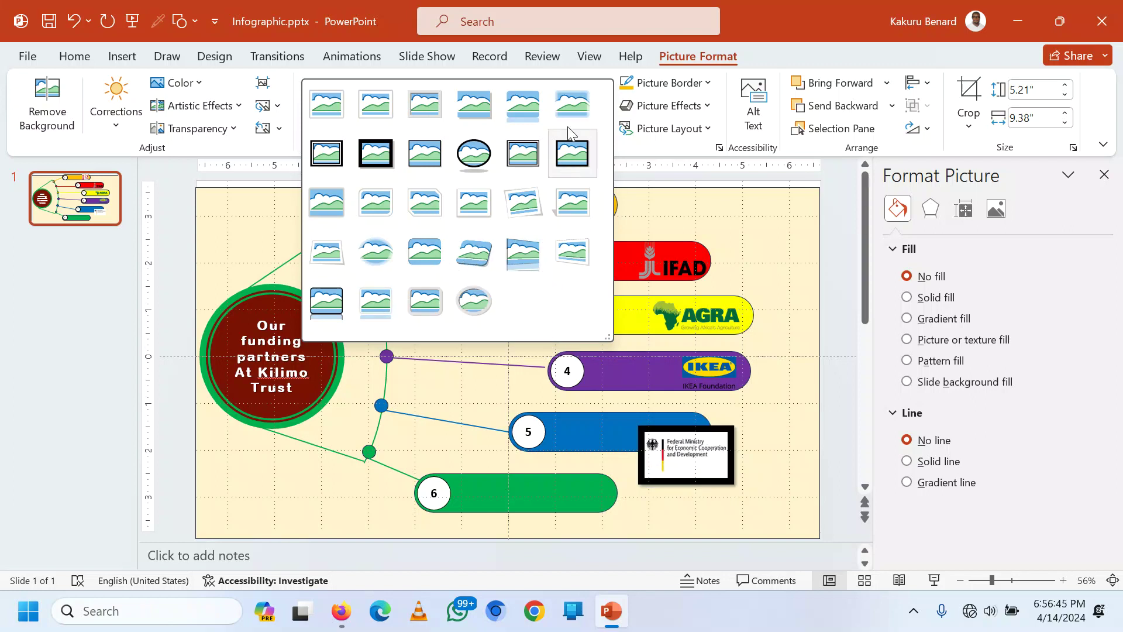
Step: Give the Federal Ministry logo the Soft Edge Rectangle style and place it at bar 5's right end
left_click(573, 105)
left_click_drag(685, 462, 667, 445)
left_click(765, 442)
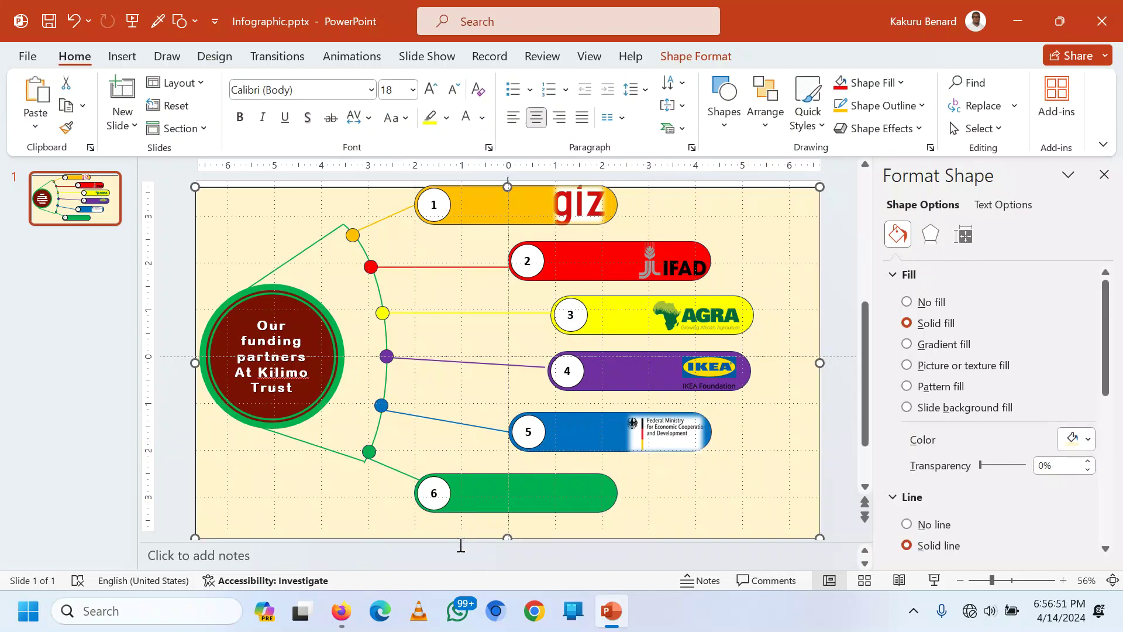
Step: Insert afdb.png, shrink it onto bar 6, then delete it again
left_click(120, 66)
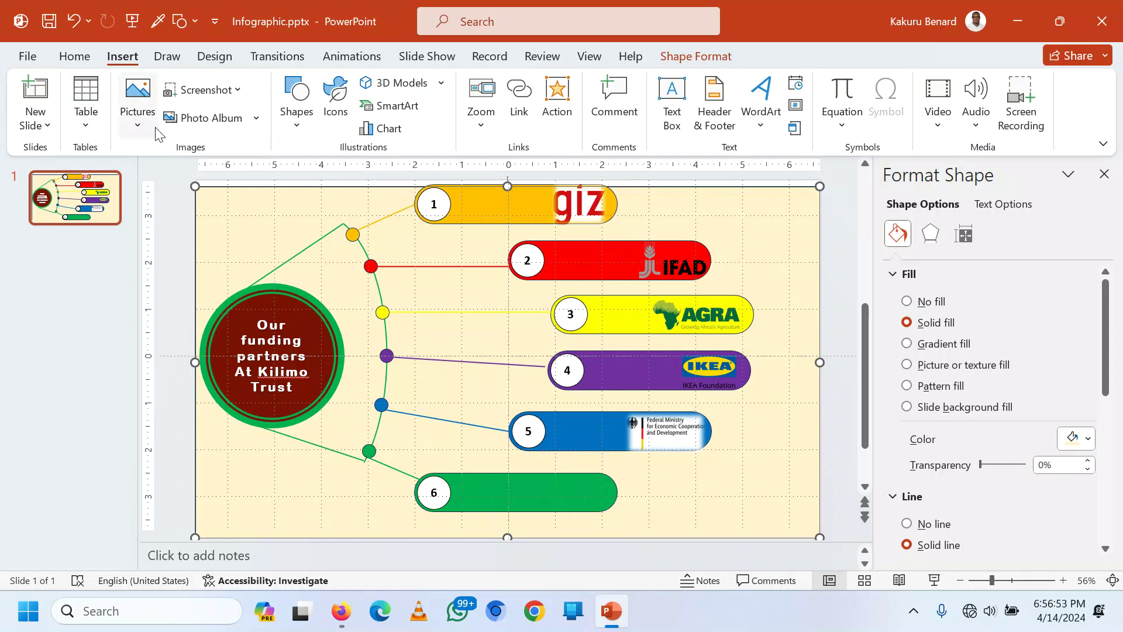
left_click(137, 111)
left_click(164, 175)
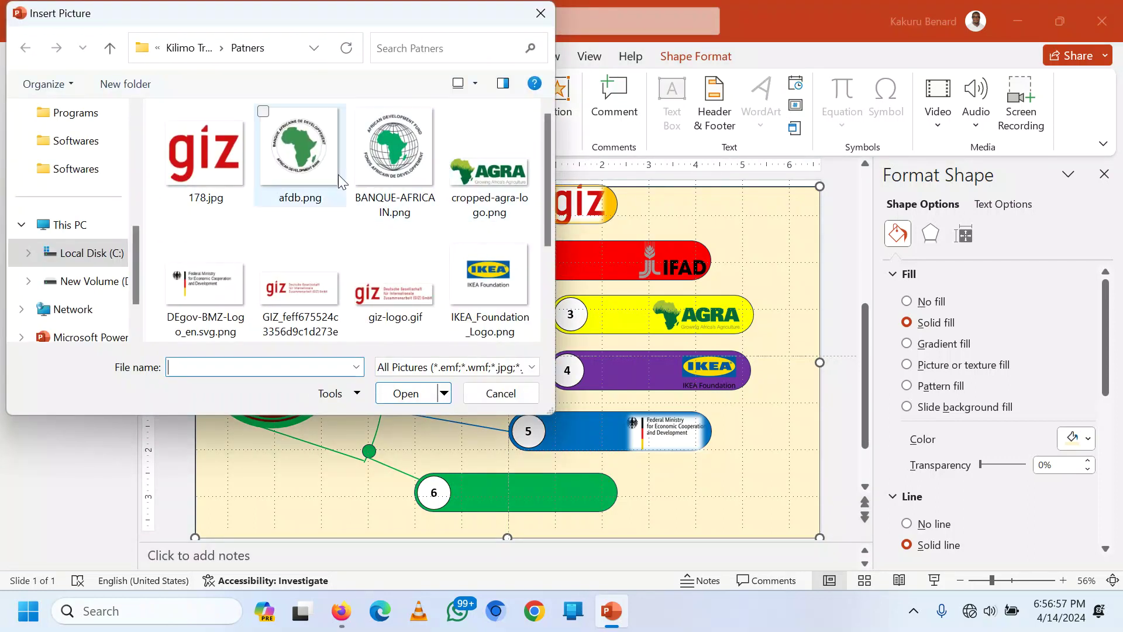
double_click(294, 156)
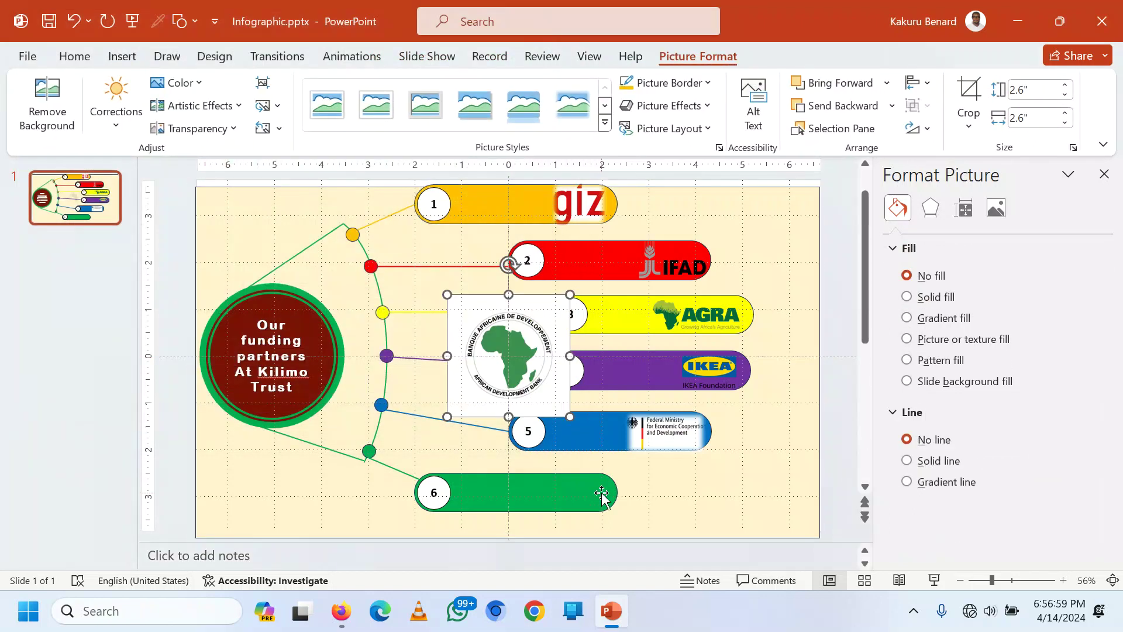
left_click_drag(446, 296, 594, 496)
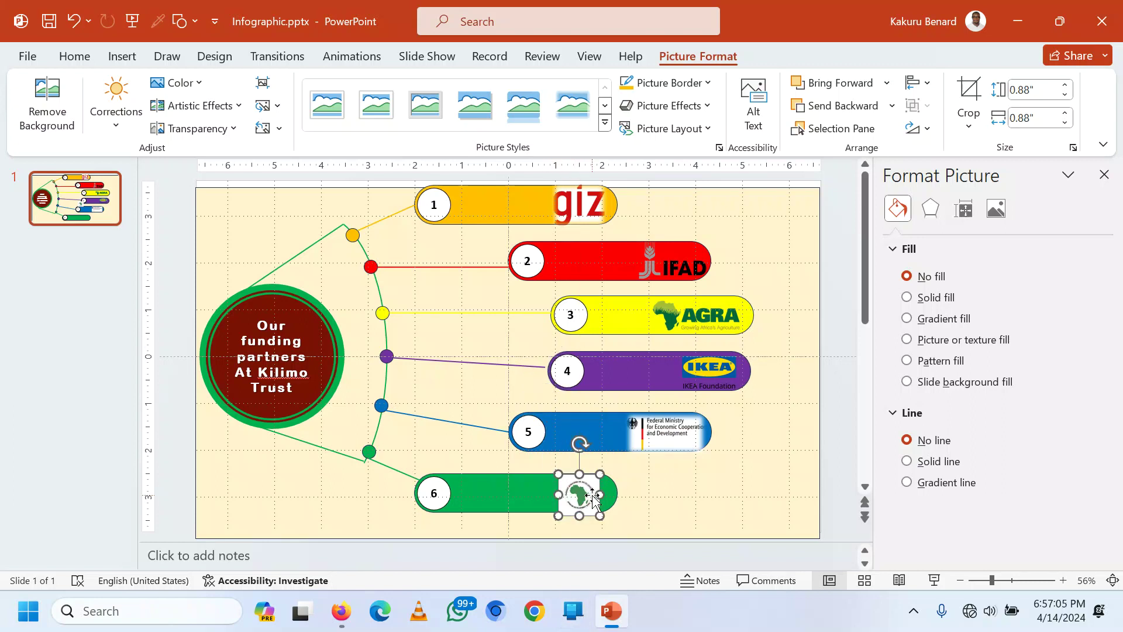
key("Delete")
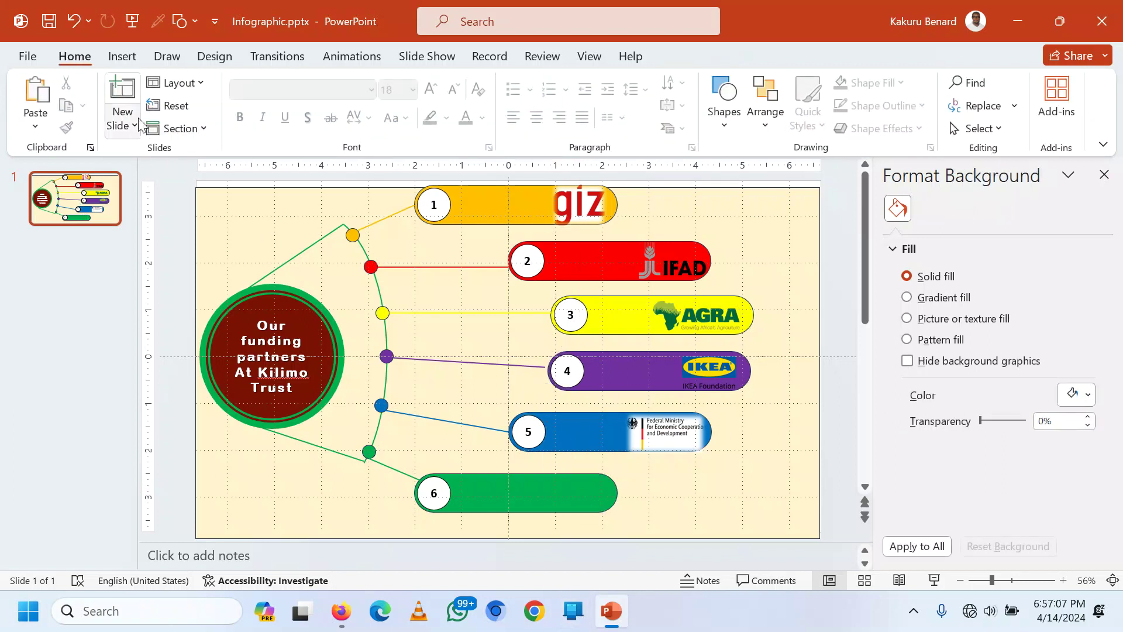
Step: Insert BANQUE-AFRICAIN.png, shrink it to 0.97" square and place it on green bar 6
left_click(140, 56)
left_click(138, 103)
left_click(179, 183)
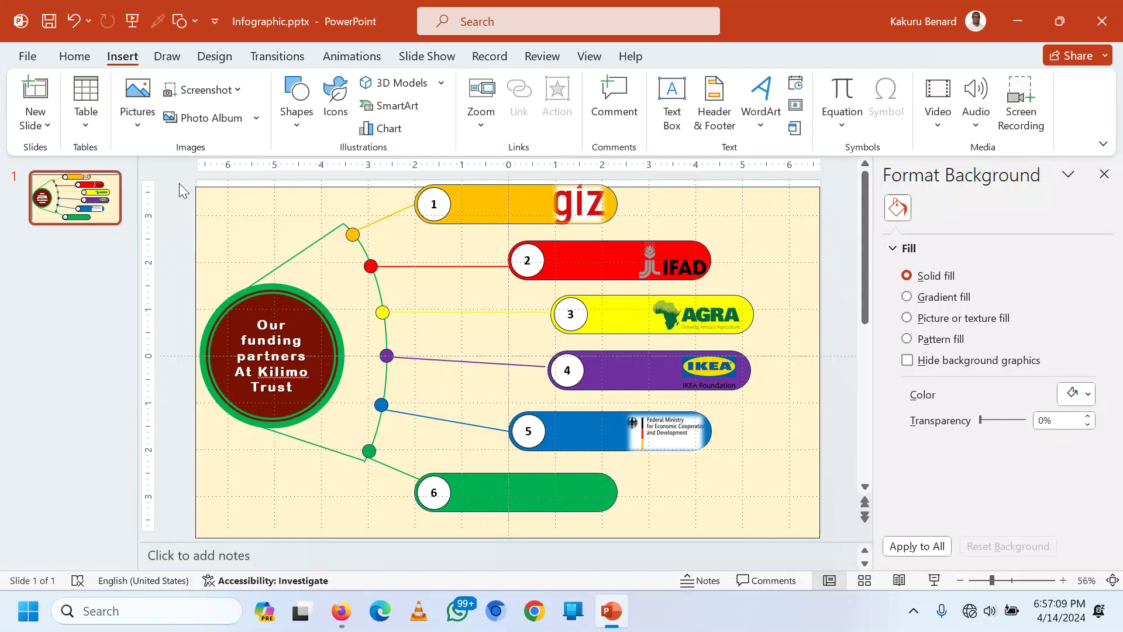
scroll(427, 209, "down", 2)
scroll(427, 208, "up", 2)
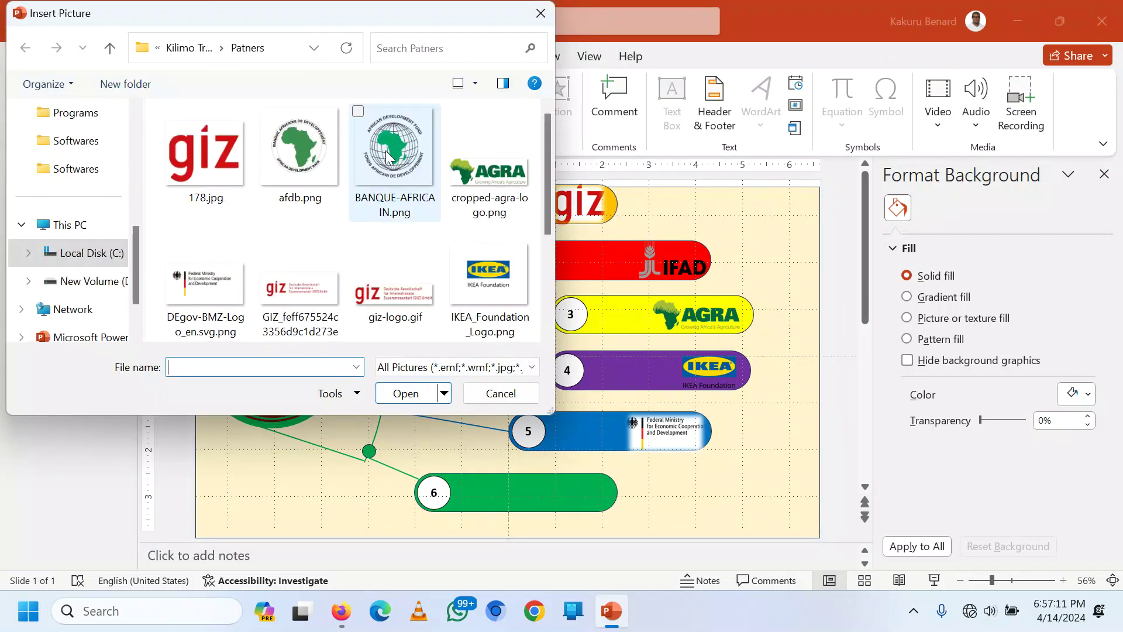
double_click(427, 208)
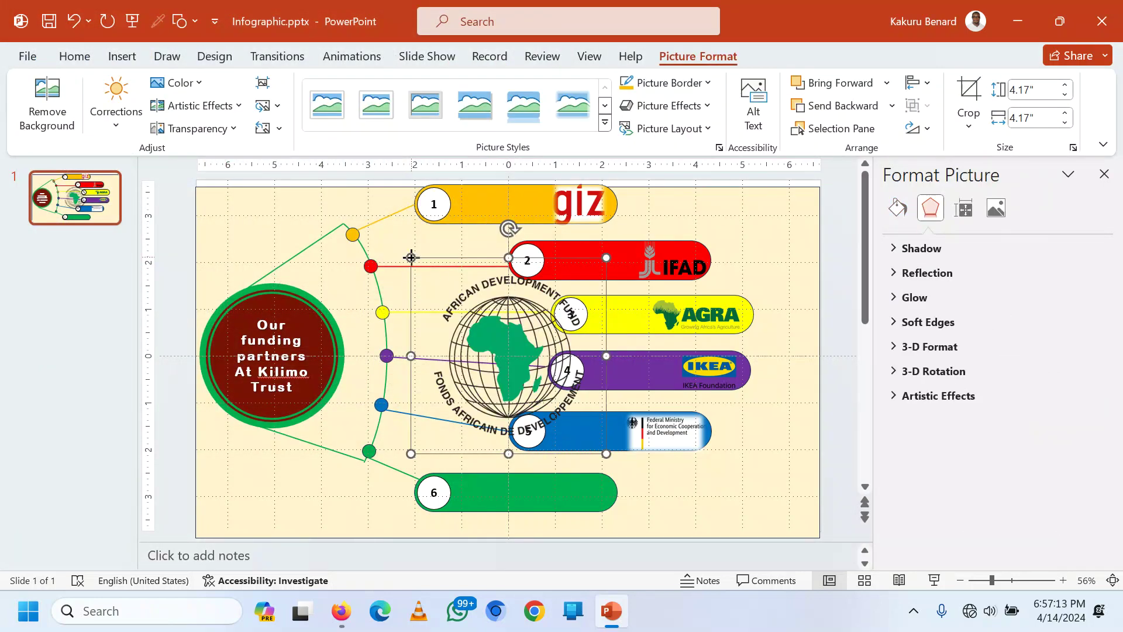
left_click_drag(411, 257, 545, 392)
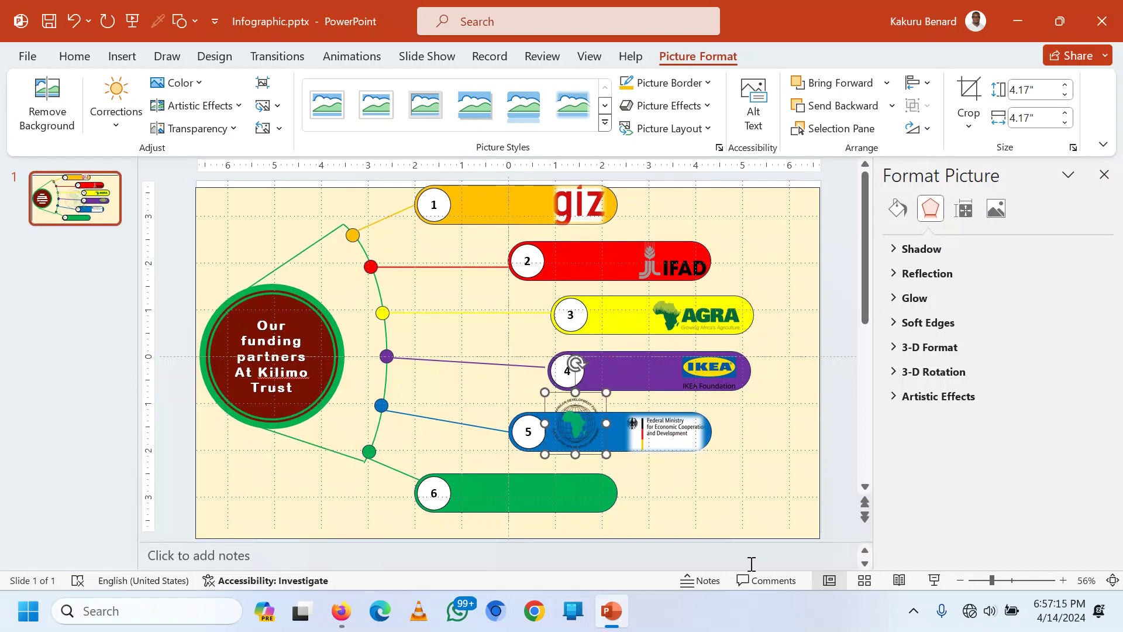
left_click_drag(588, 436, 590, 495)
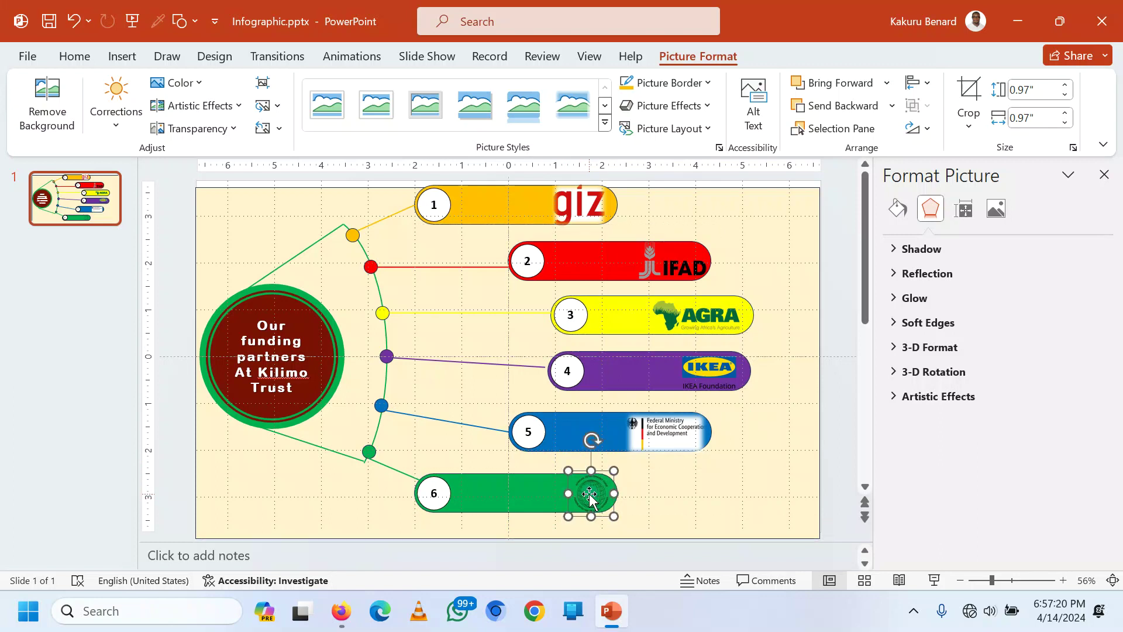
left_click(784, 484)
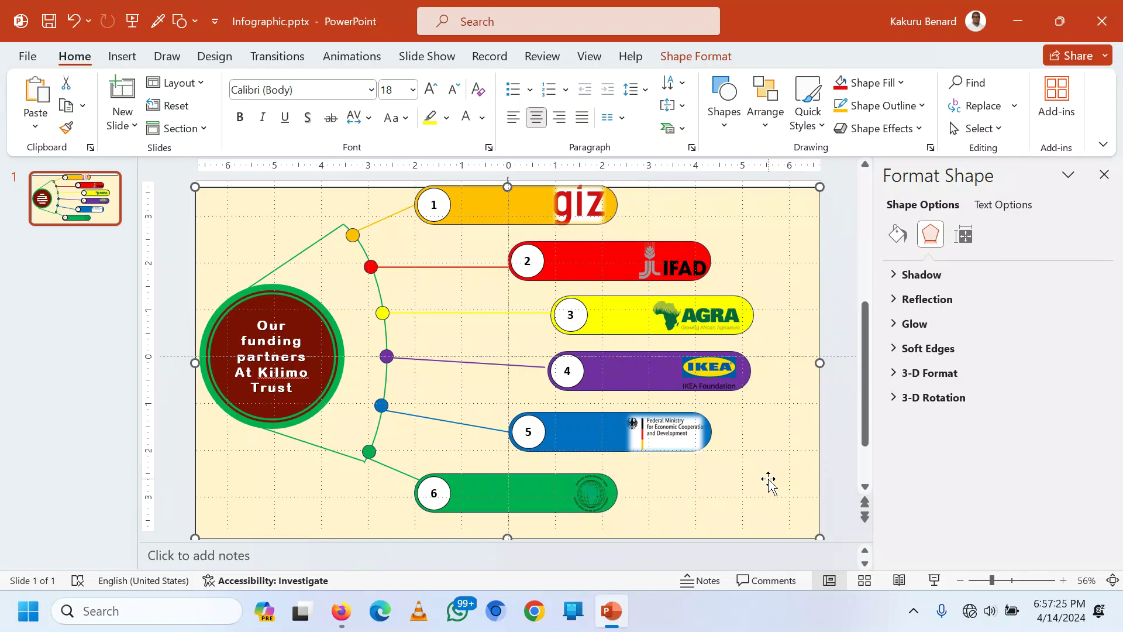
Step: Select all slide objects and group the circle, connectors and six logo bars into one object
left_click(342, 455)
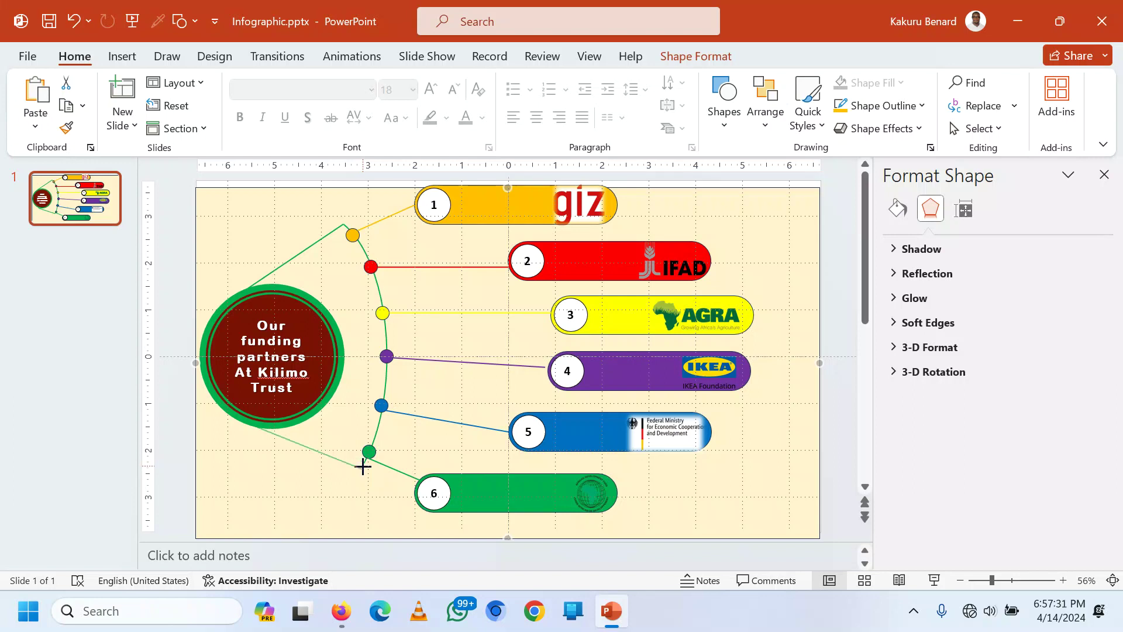
left_click(350, 493)
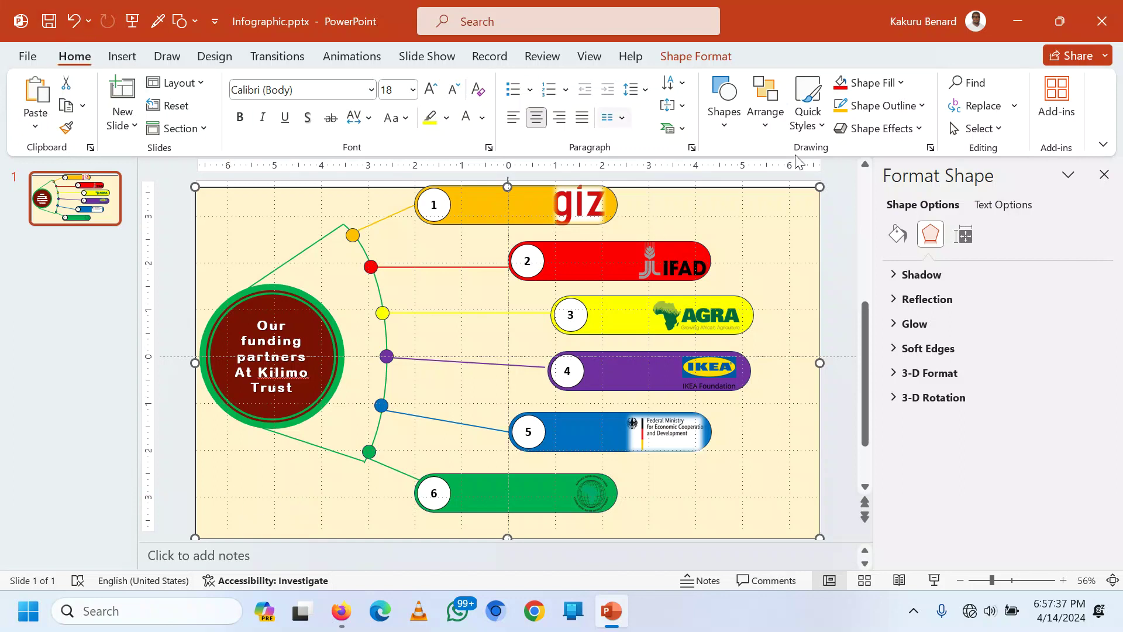
left_click(1003, 129)
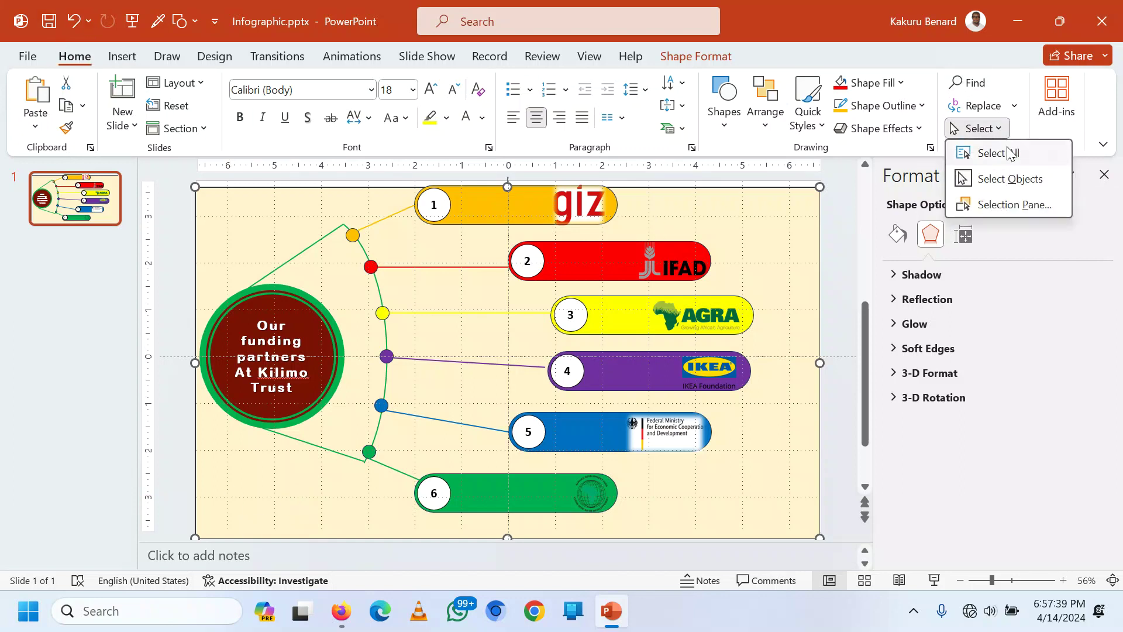
left_click(1003, 156)
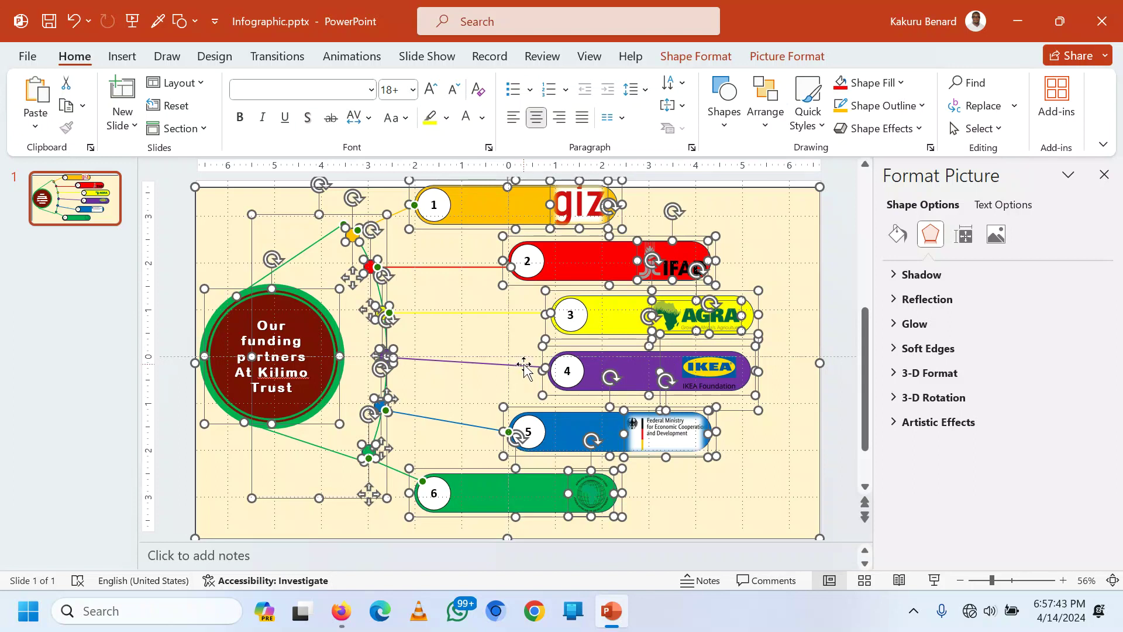
right_click(566, 261)
mouse_move(732, 368)
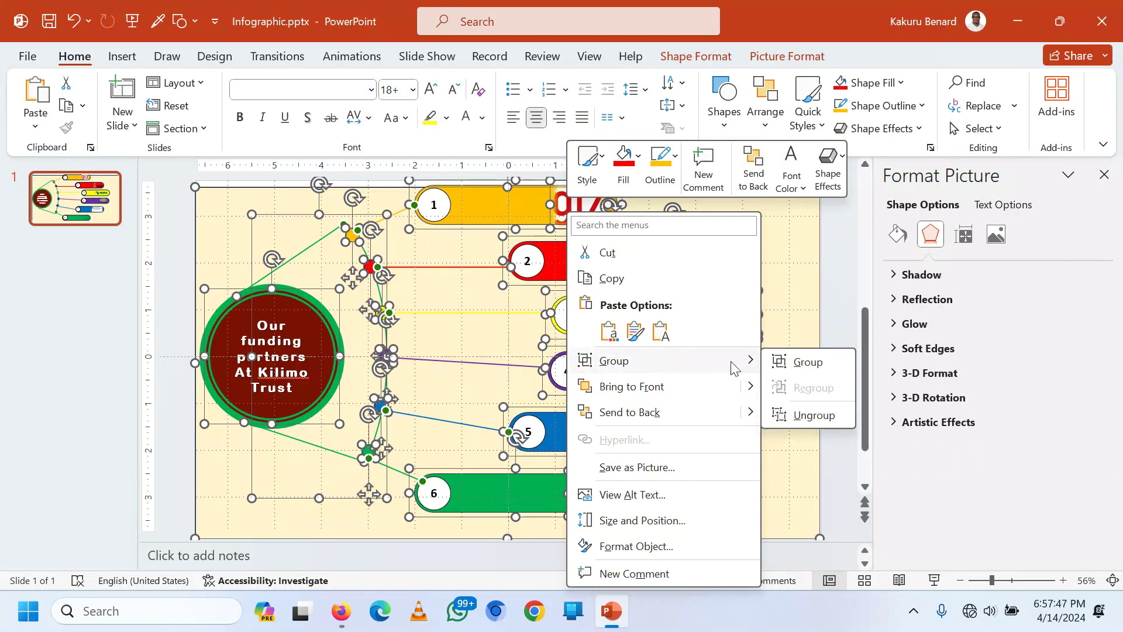
left_click(796, 361)
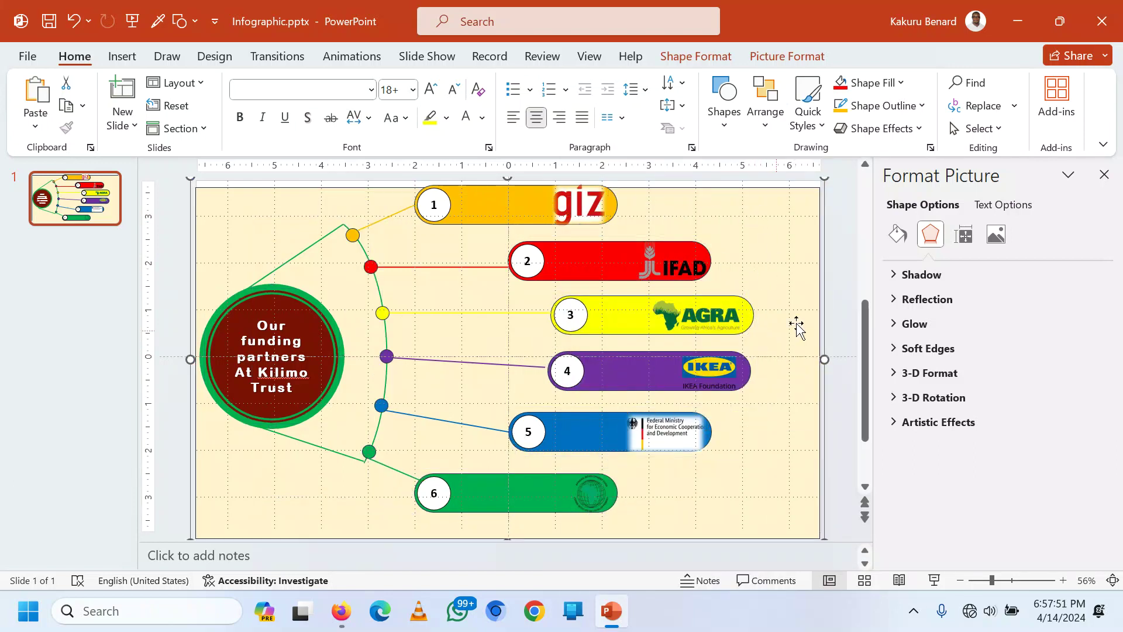
left_click(845, 302)
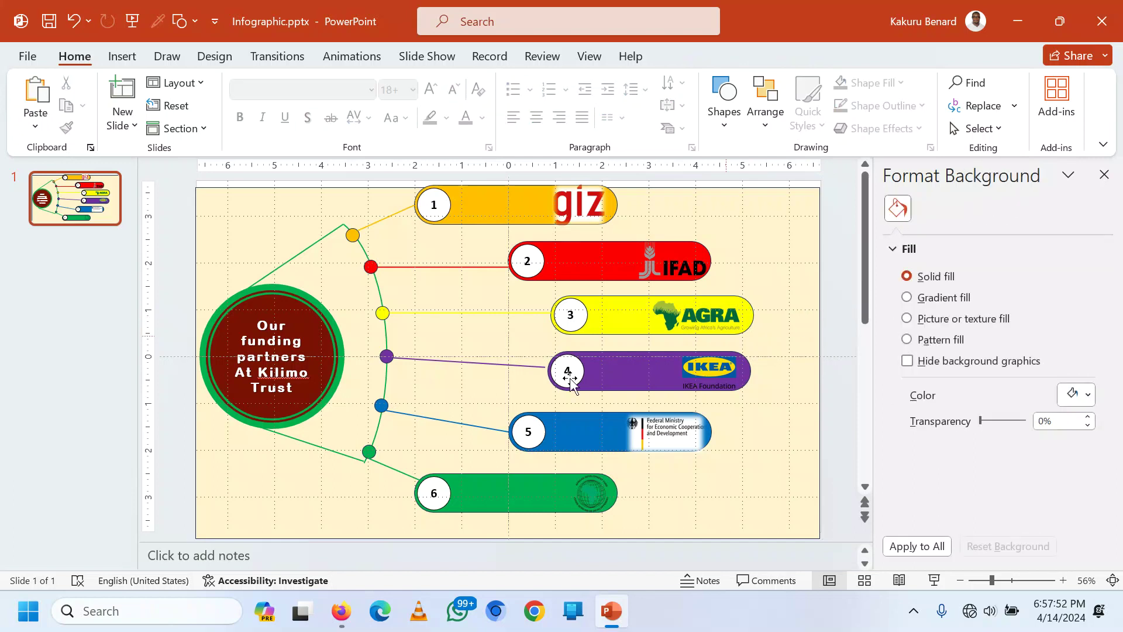
left_click(253, 214)
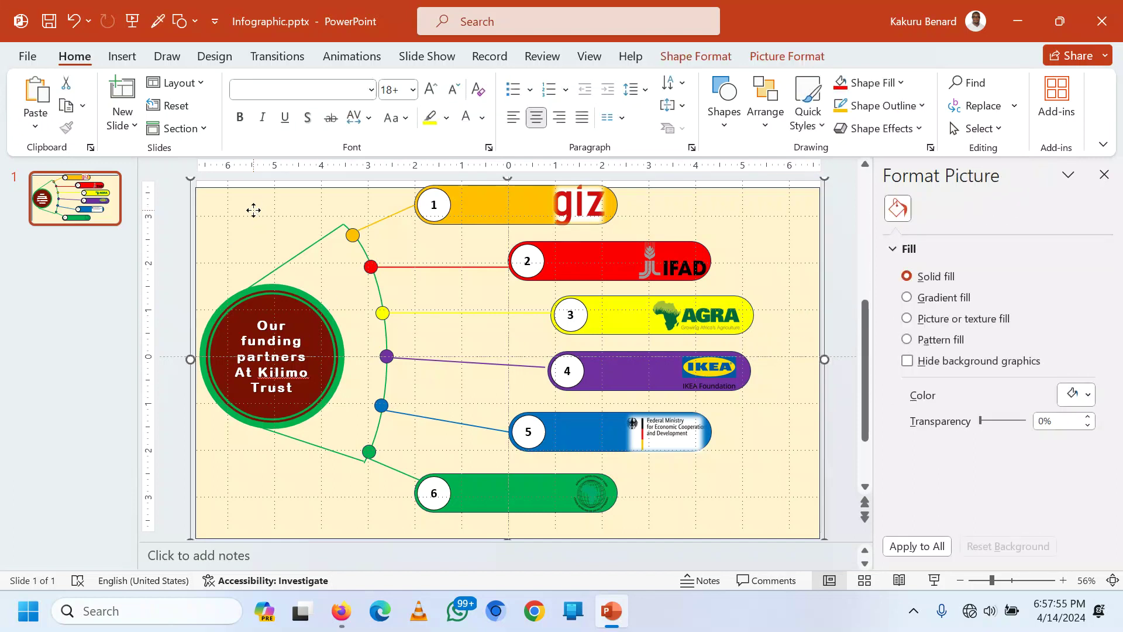
Step: Save the grouped infographic as a PNG picture named Infographic on the Desktop
right_click(250, 228)
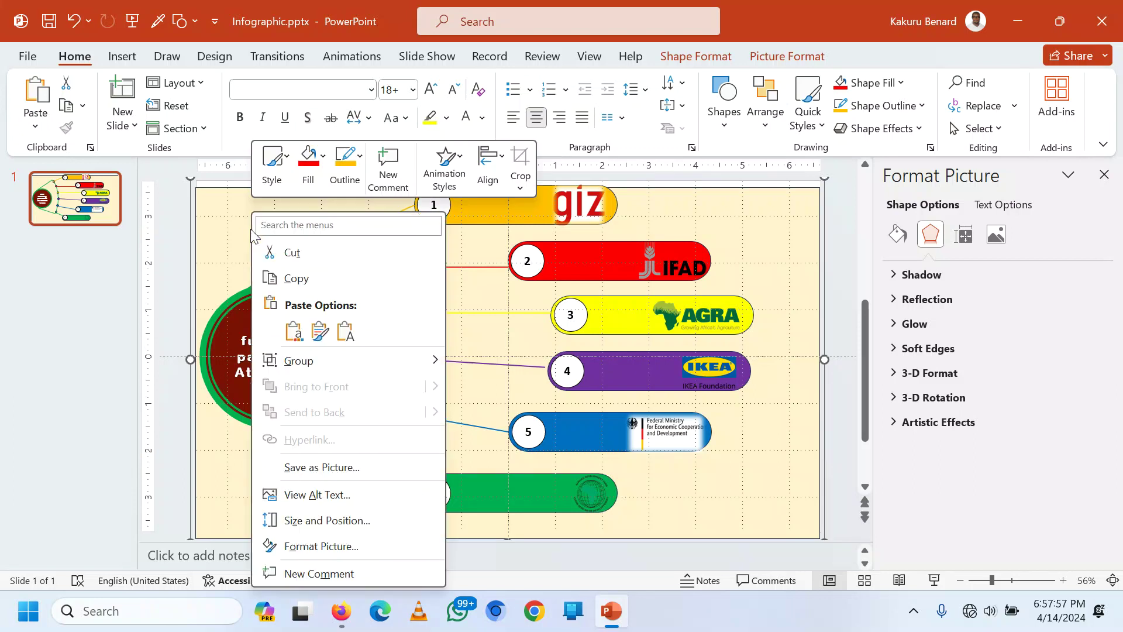
left_click(342, 466)
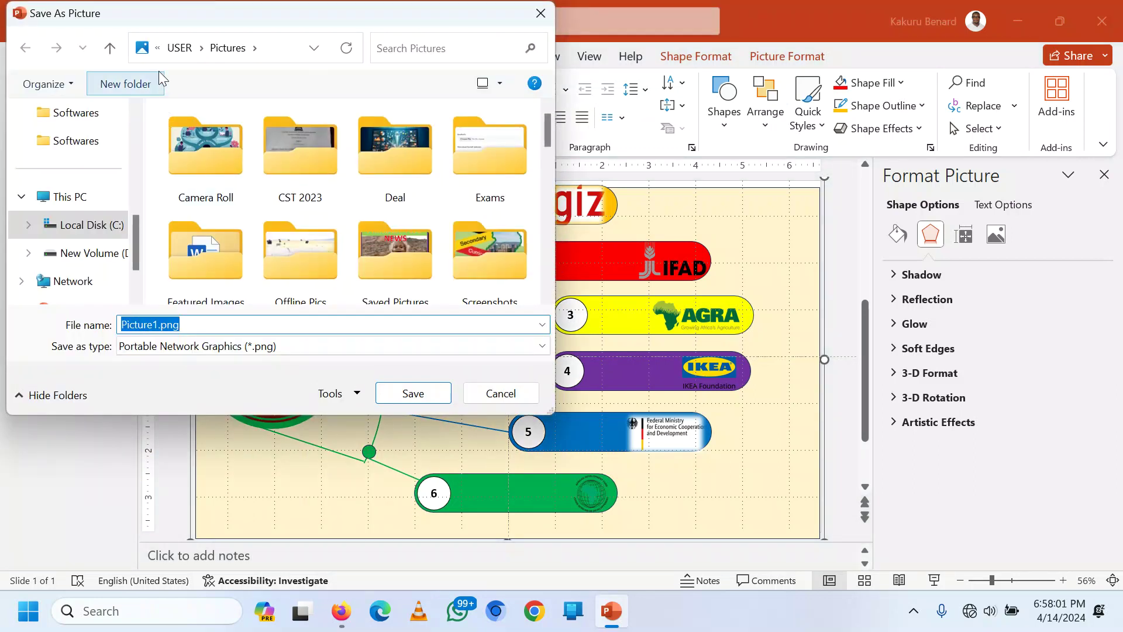
left_click(158, 48)
left_click(180, 121)
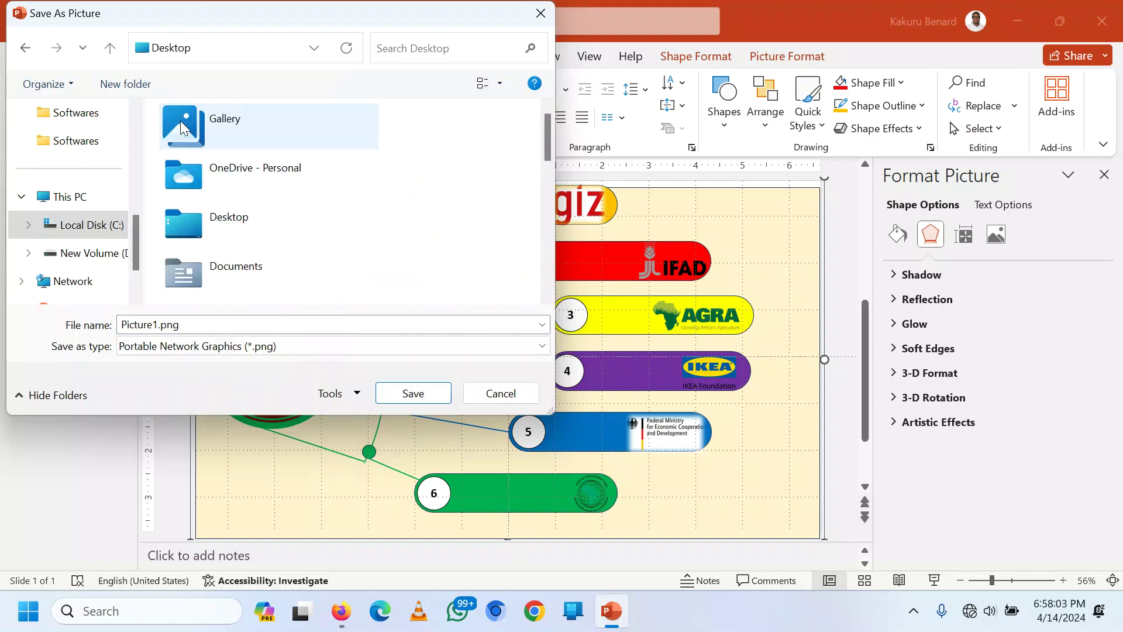
left_click(196, 324)
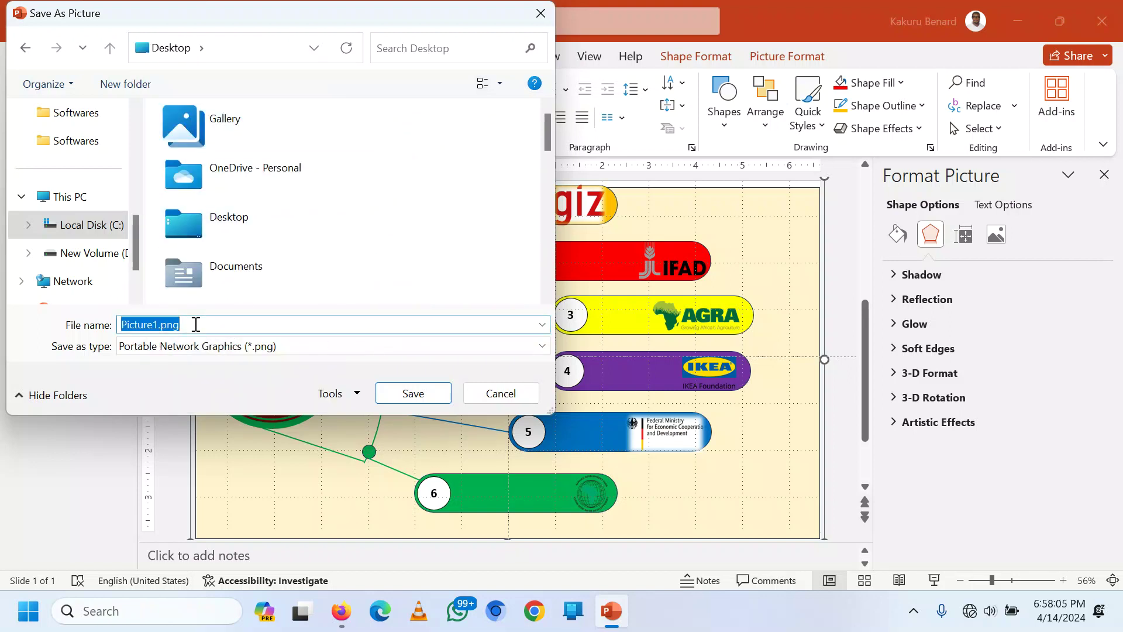
type("Infr")
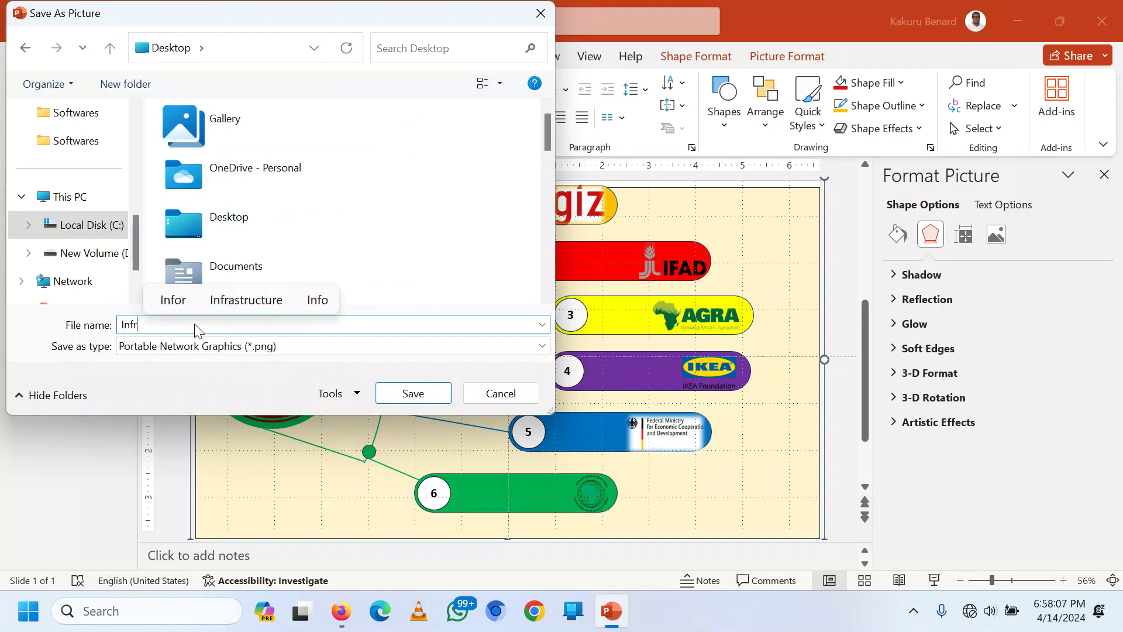
type("o")
key("BackSpace")
key("BackSpace")
type("ograph")
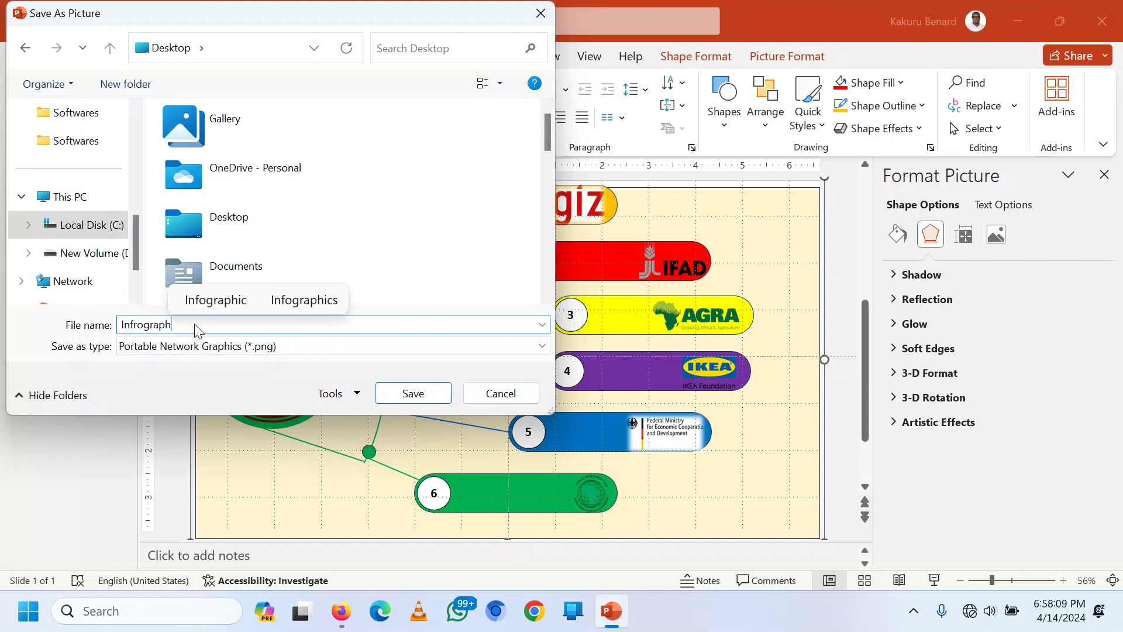
type("ic")
left_click(410, 392)
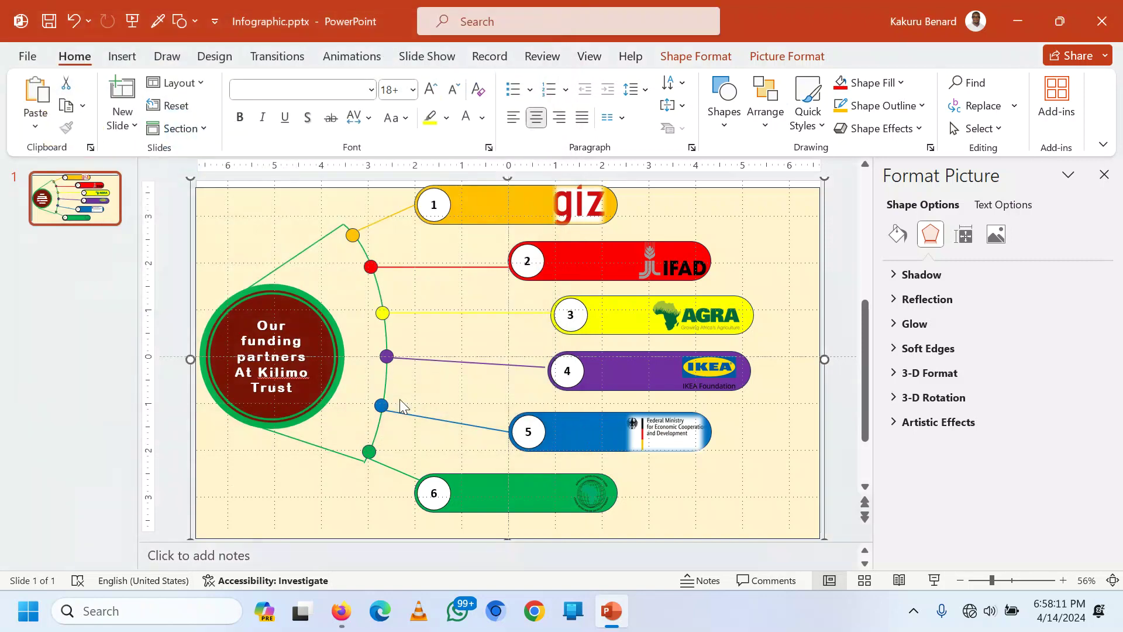
Step: Show the desktop, open Infographic.png in Photos, then return to PowerPoint
key("super+d")
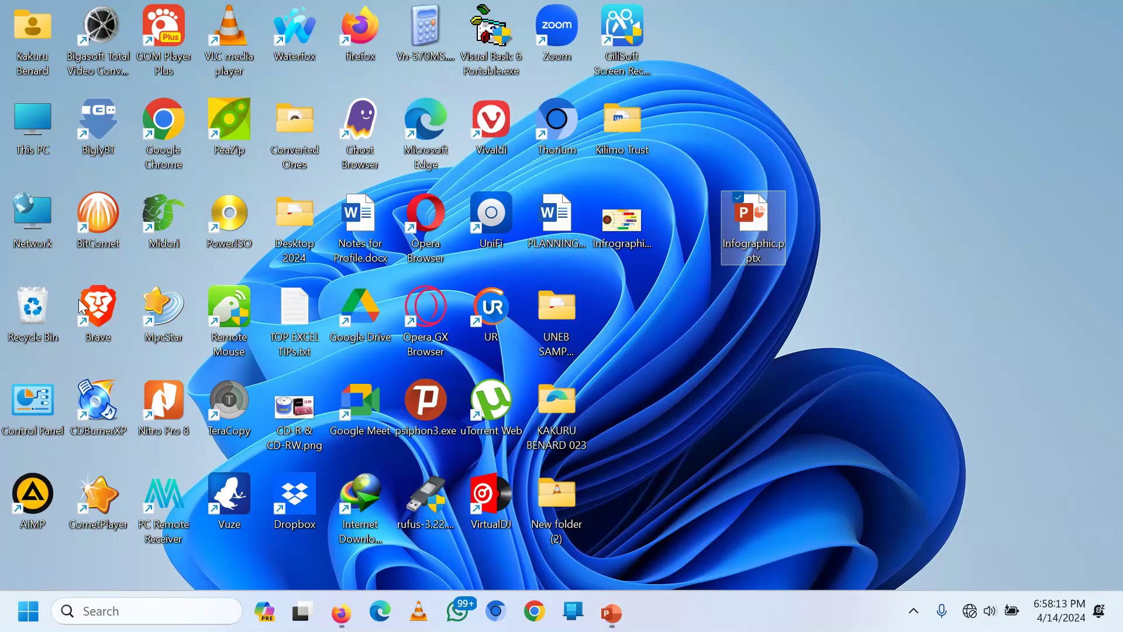
double_click(632, 221)
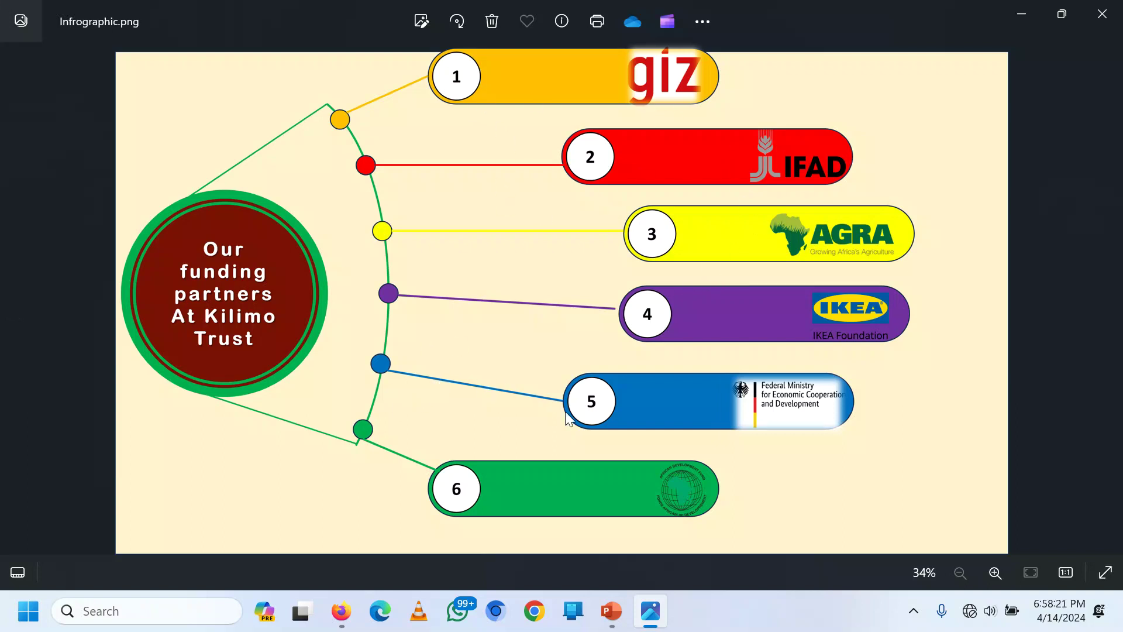
left_click(608, 620)
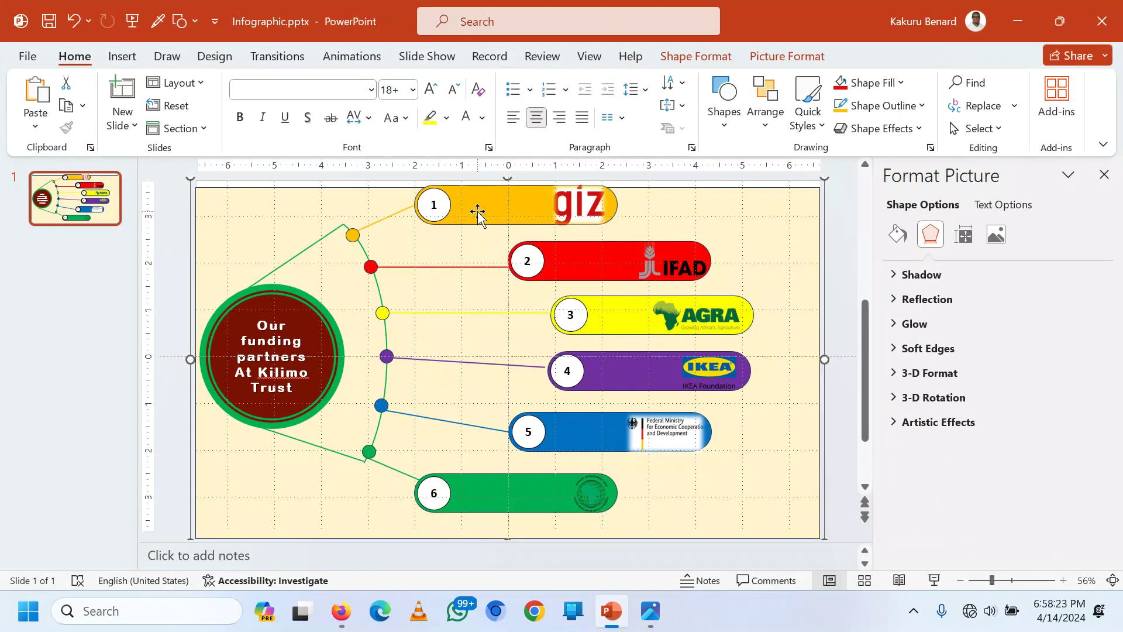
Step: Ungroup the slide-sized infographic picture into separate shapes
left_click(477, 211)
left_click(585, 253)
left_click(496, 212)
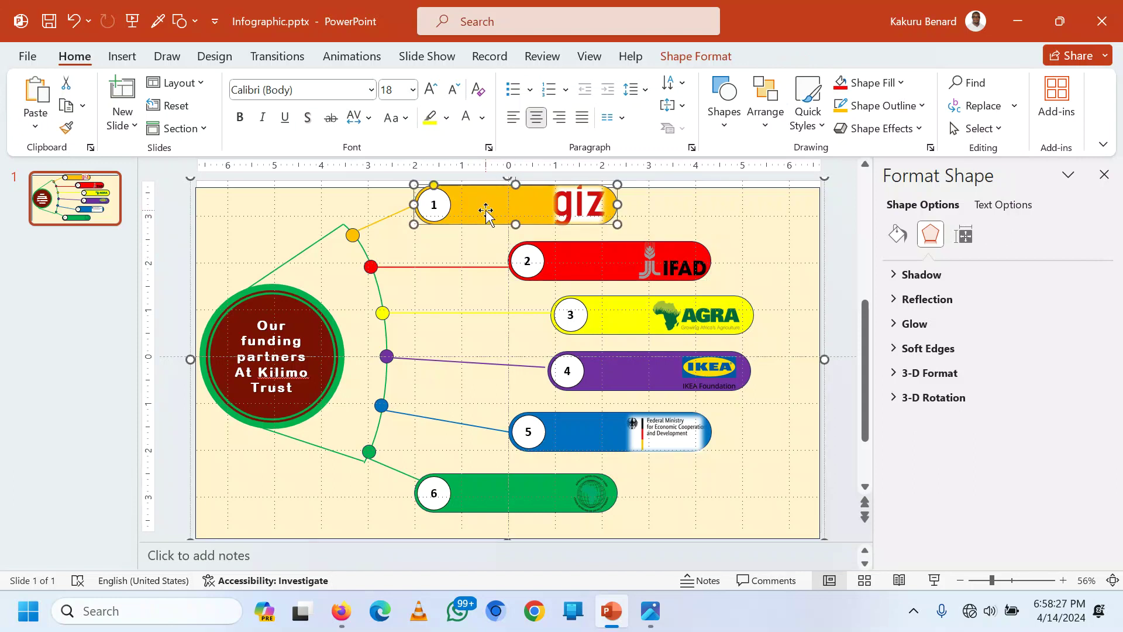
left_click(234, 221)
left_click(235, 221)
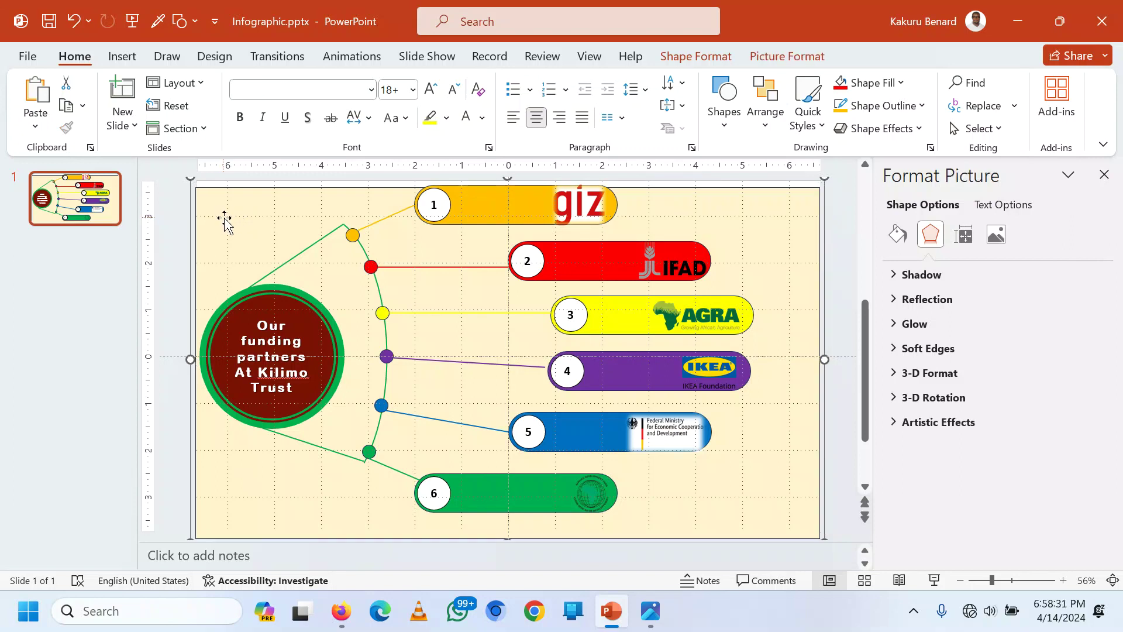
right_click(226, 219)
mouse_move(302, 373)
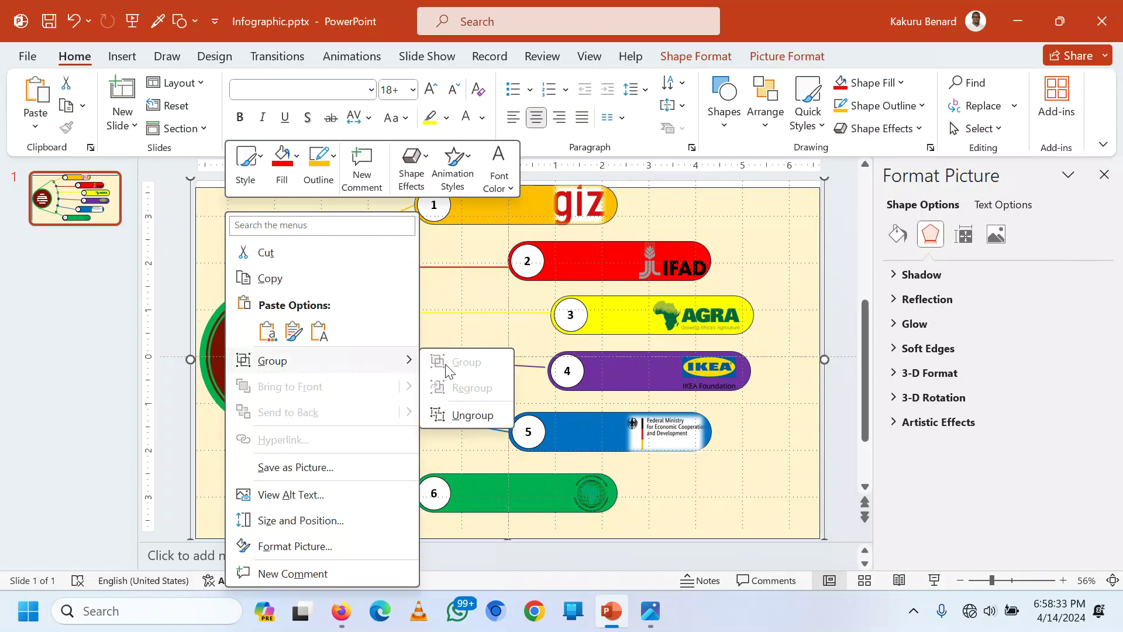
left_click(468, 409)
left_click(168, 235)
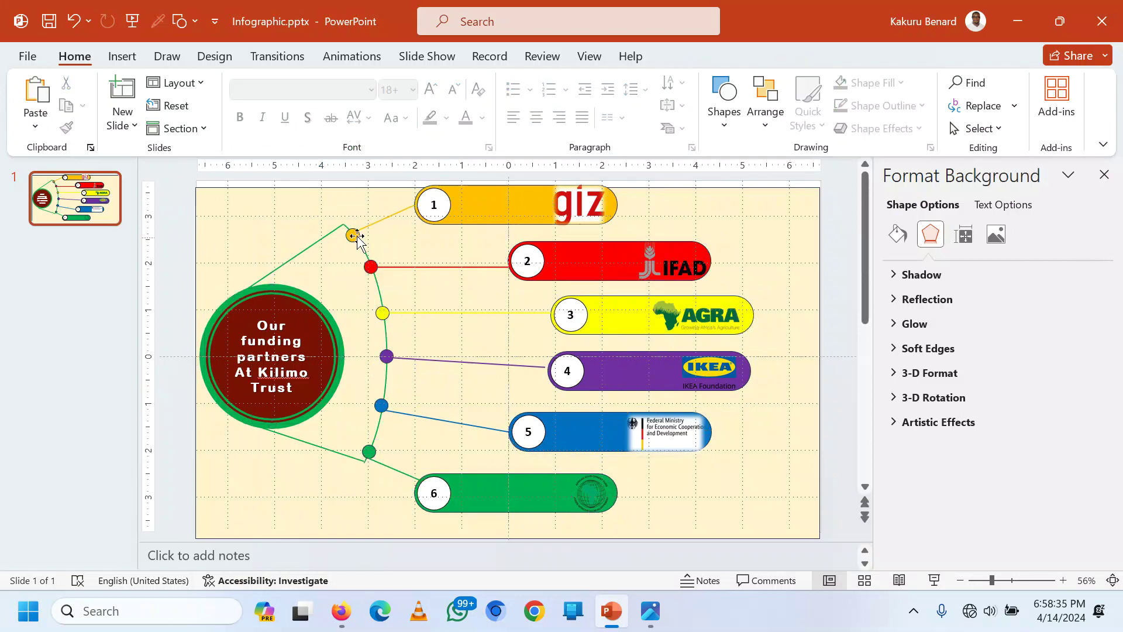
Step: Draw a text box over the giz bar numbered 1
left_click(451, 205)
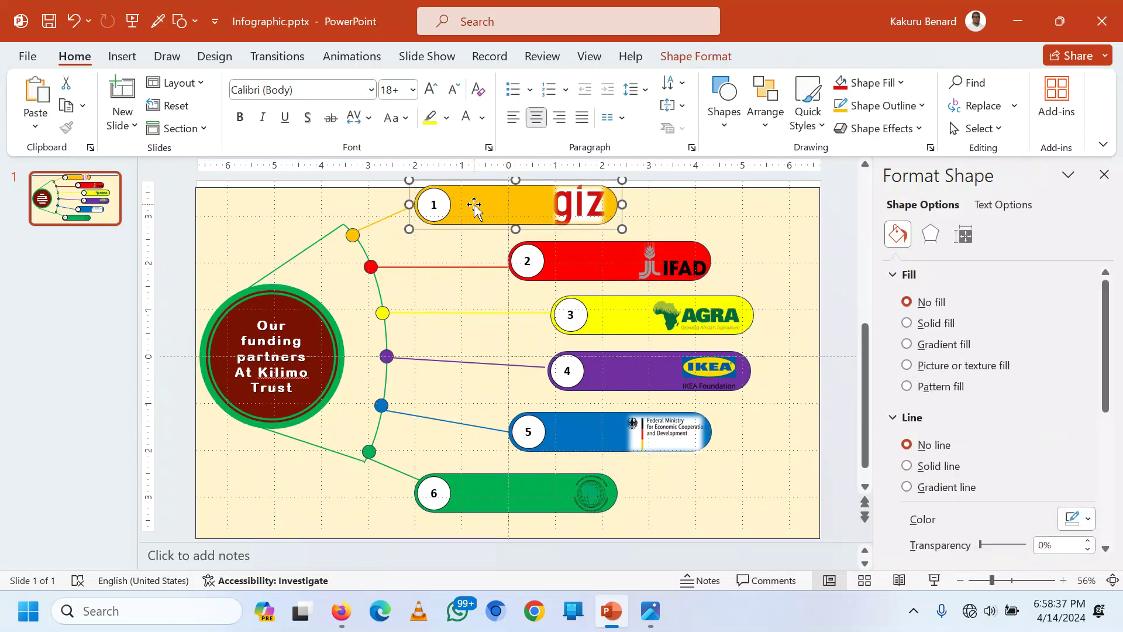
left_click(133, 55)
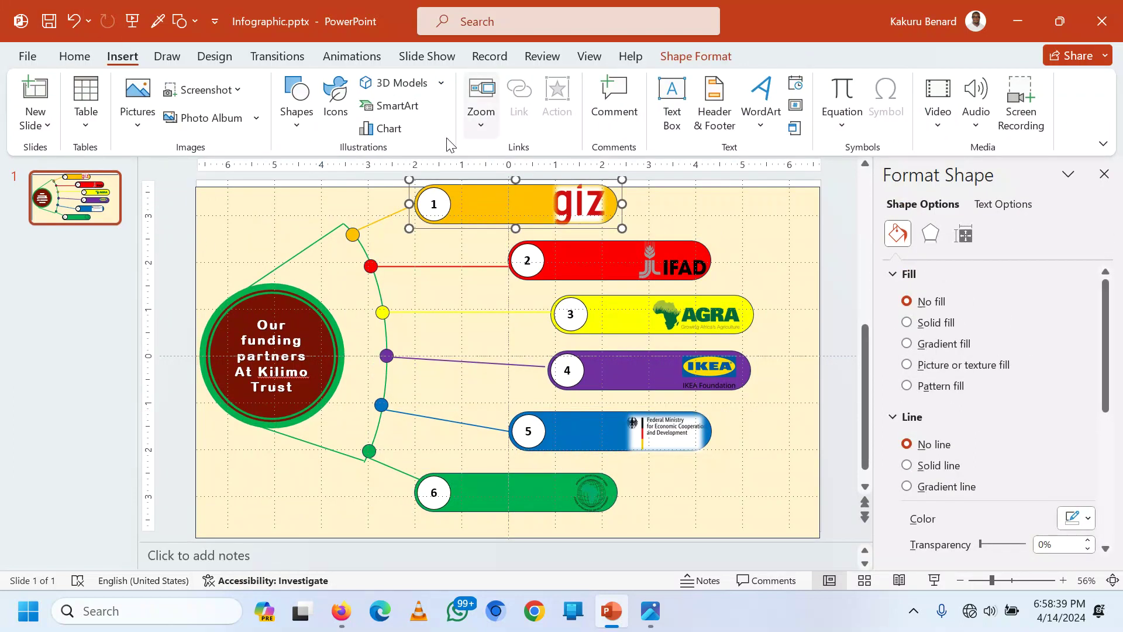
left_click(297, 131)
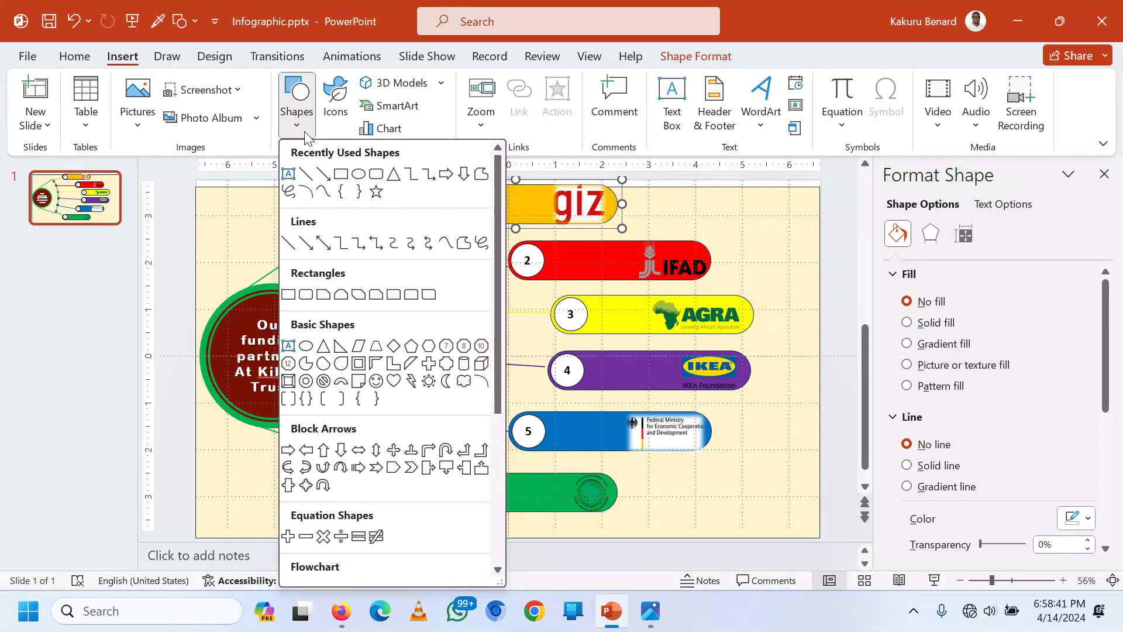
left_click(293, 176)
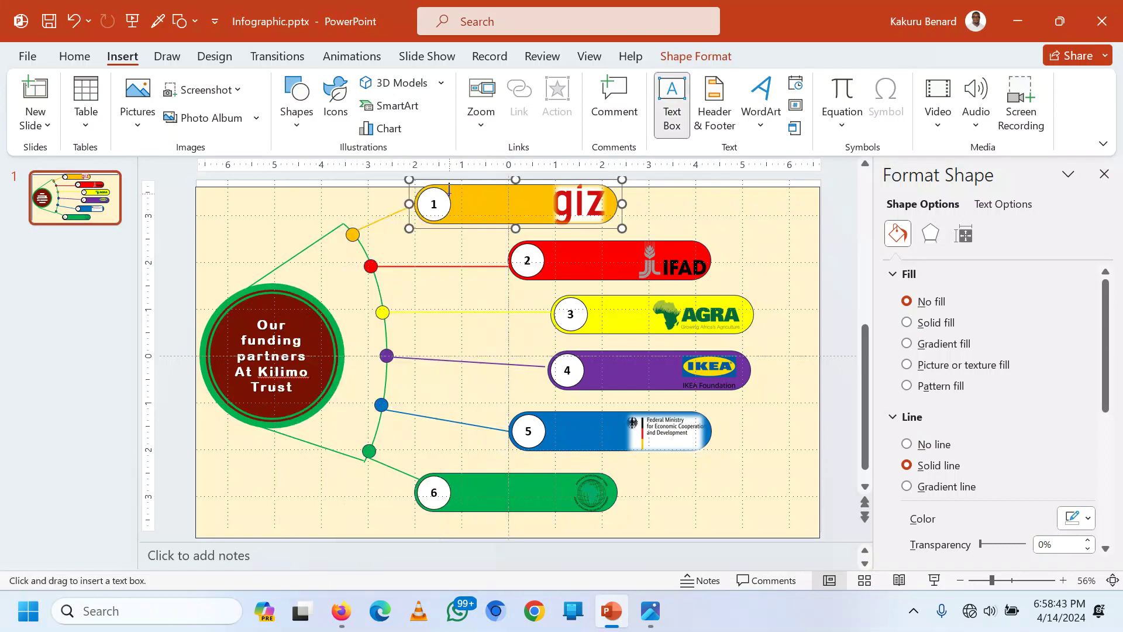
left_click_drag(460, 187, 545, 219)
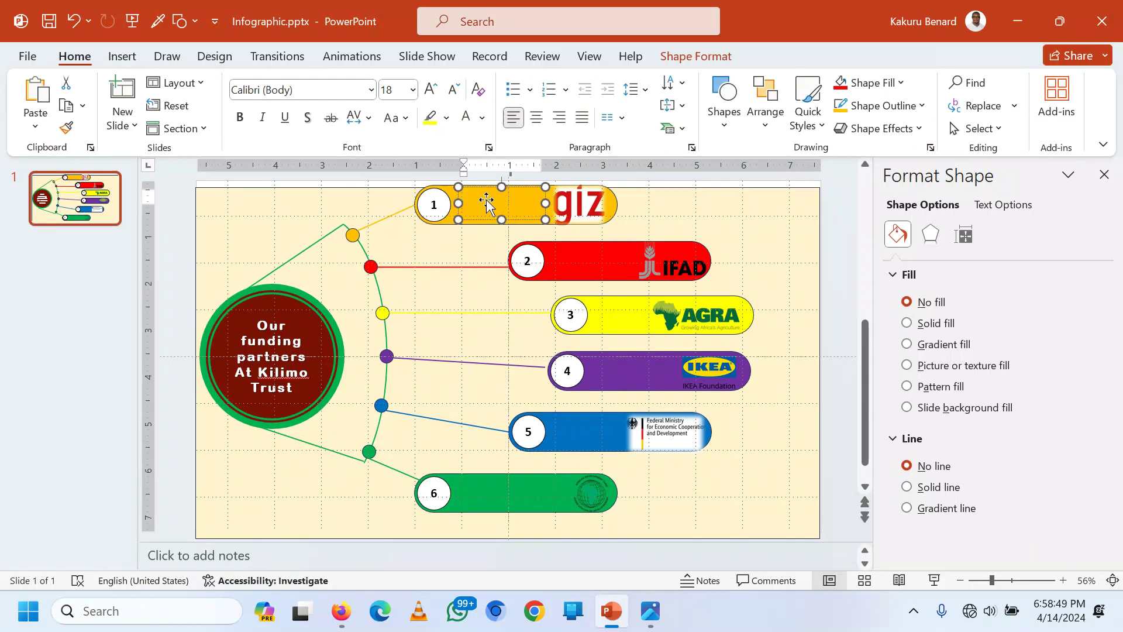
Step: Select the IFAD, AGRA, IKEA, blue 5 and green 6 bars, then the background rectangle
left_click(559, 263)
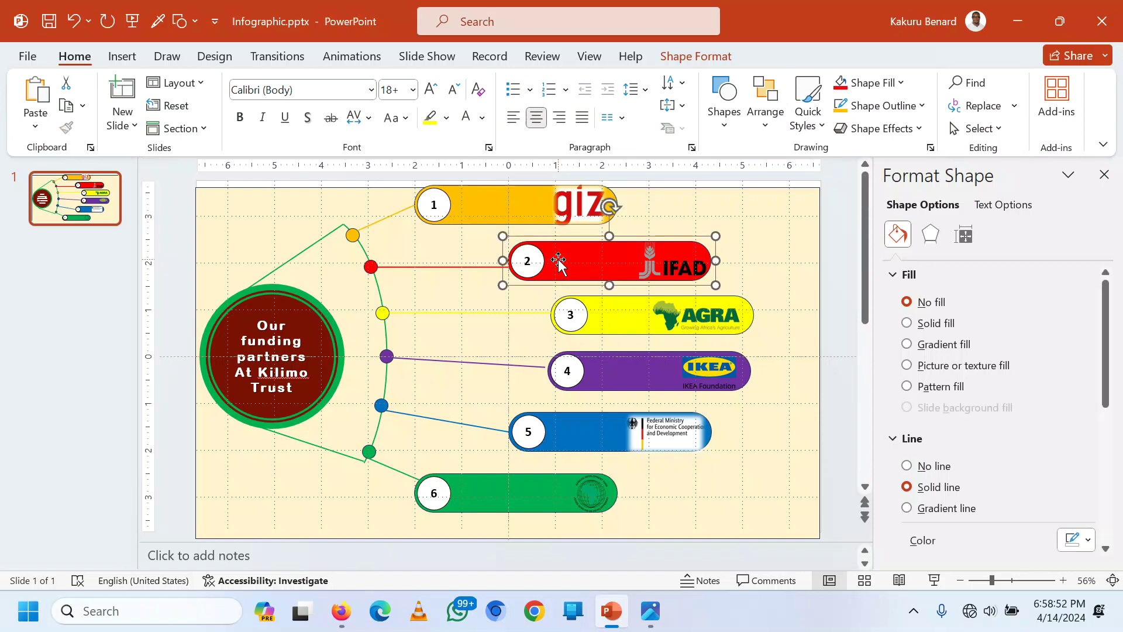
left_click(605, 319)
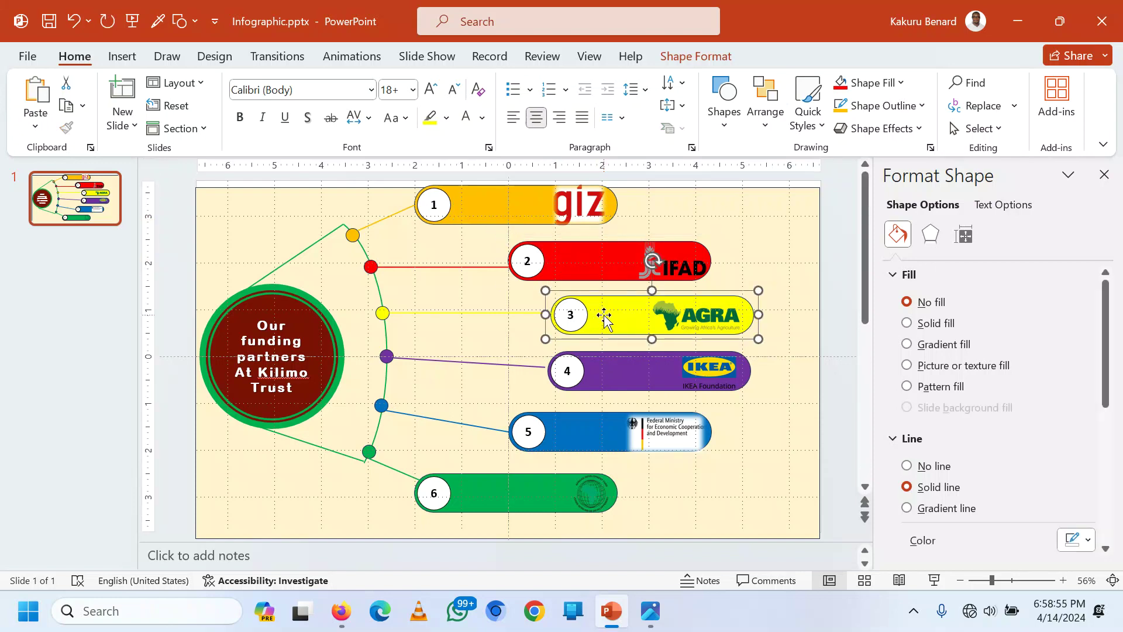
left_click(601, 377)
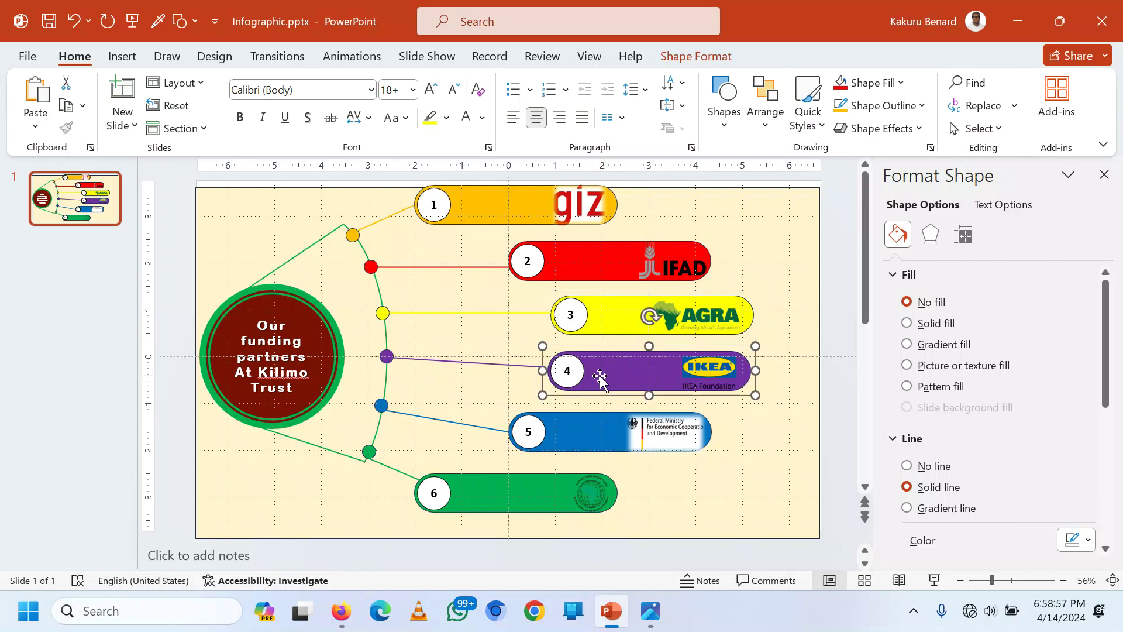
left_click(575, 436)
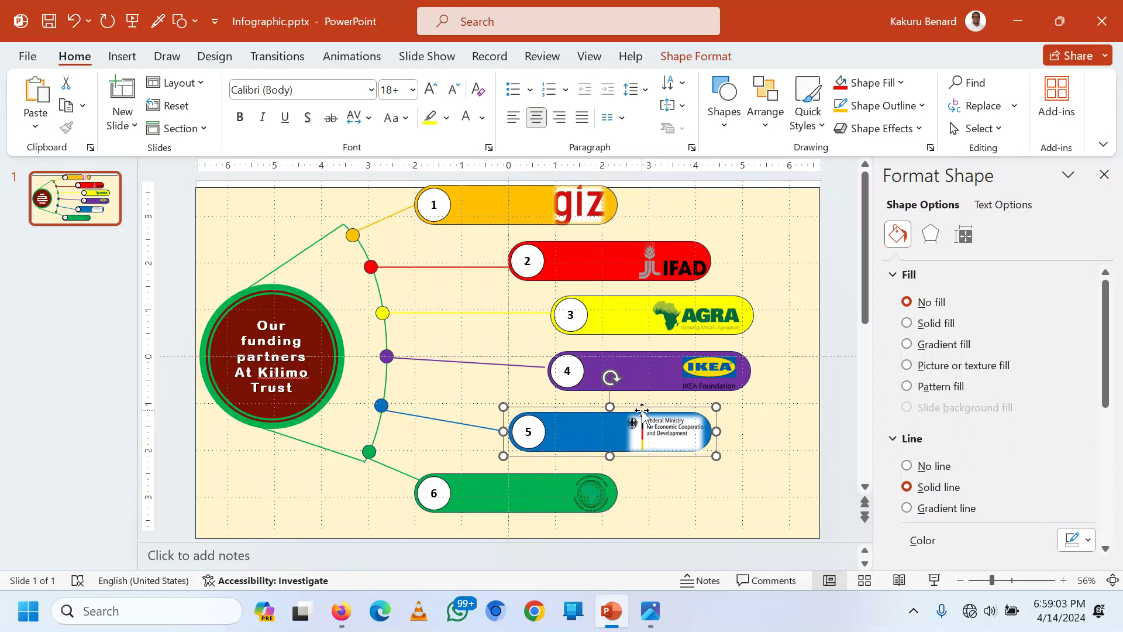
left_click(496, 499)
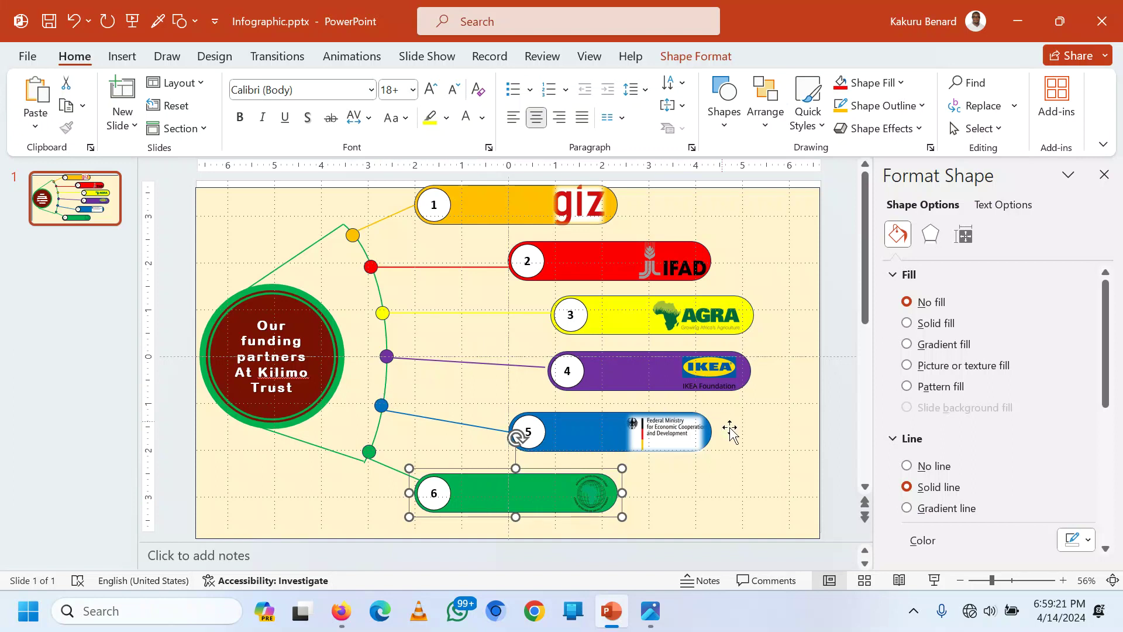
left_click(736, 459)
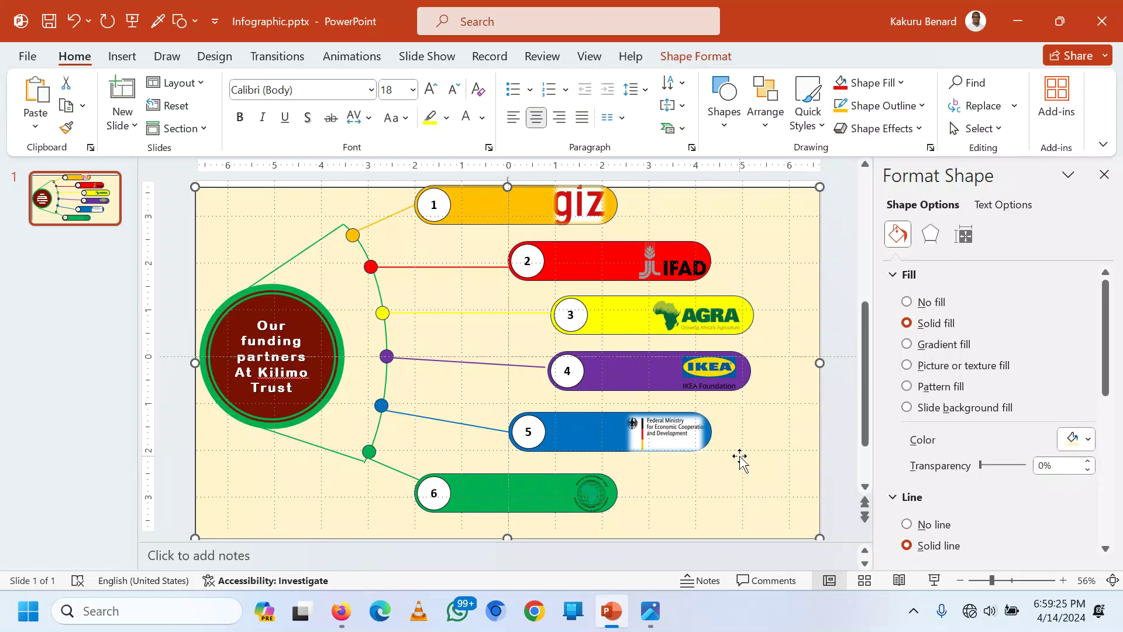
Step: Add a new slide 2 and insert a Vertical Chevron List SmartArt graphic on it
left_click(51, 239)
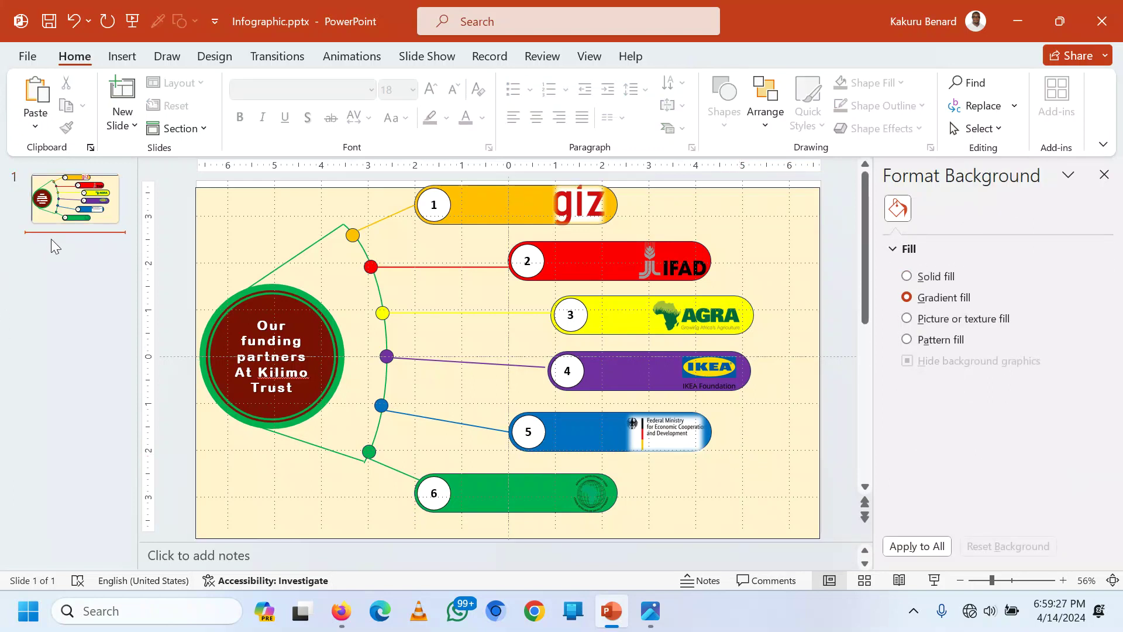
key("Return")
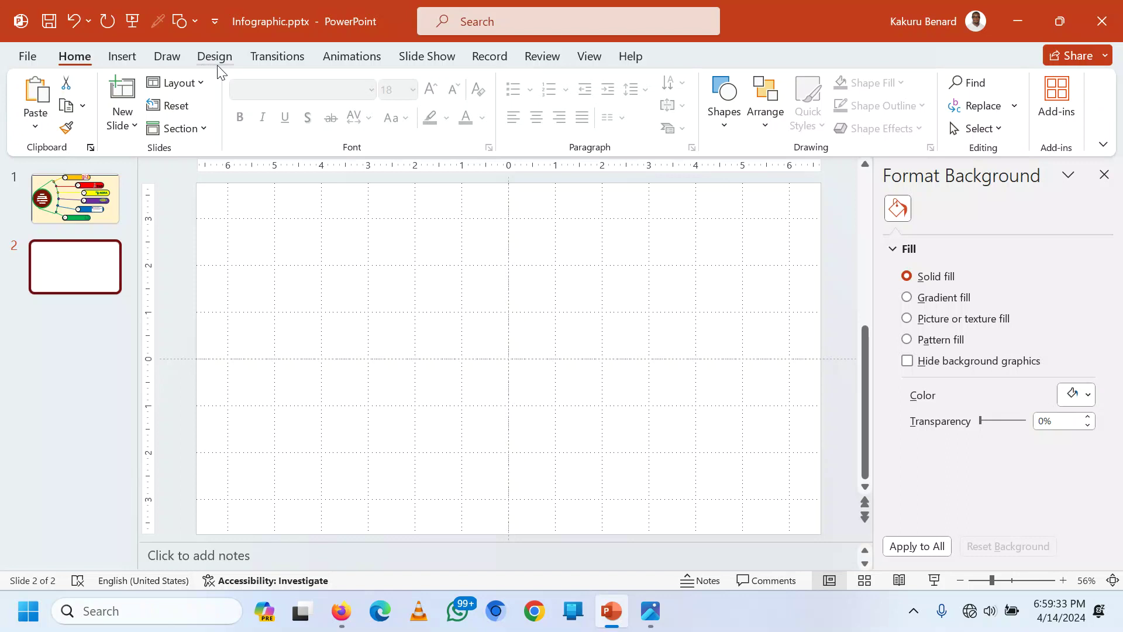
left_click(121, 59)
left_click(406, 112)
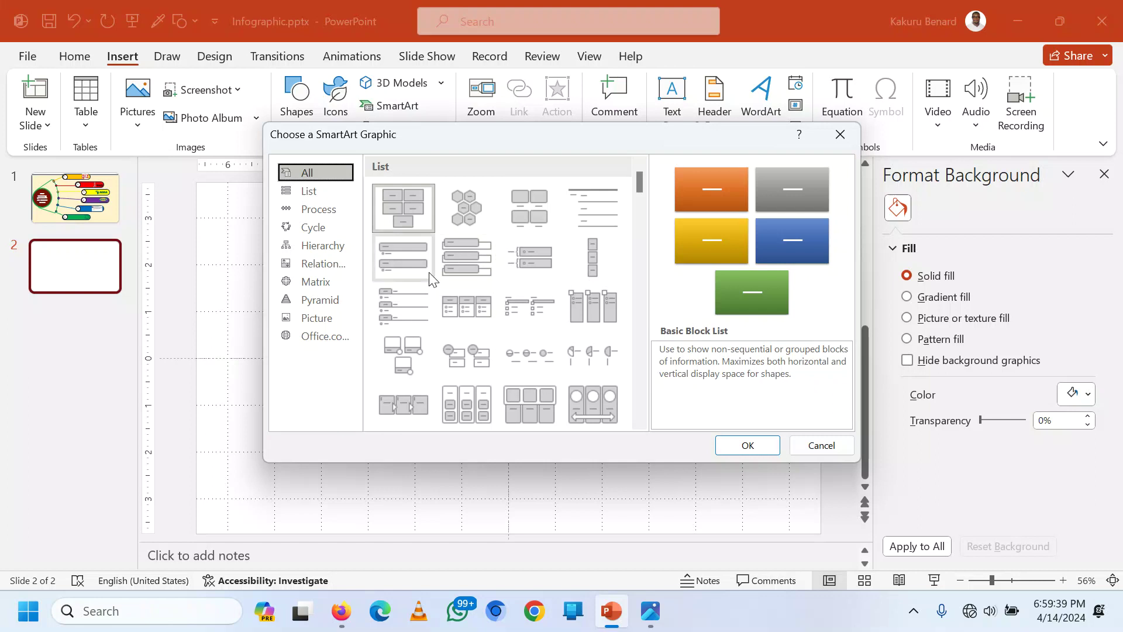
left_click(374, 186)
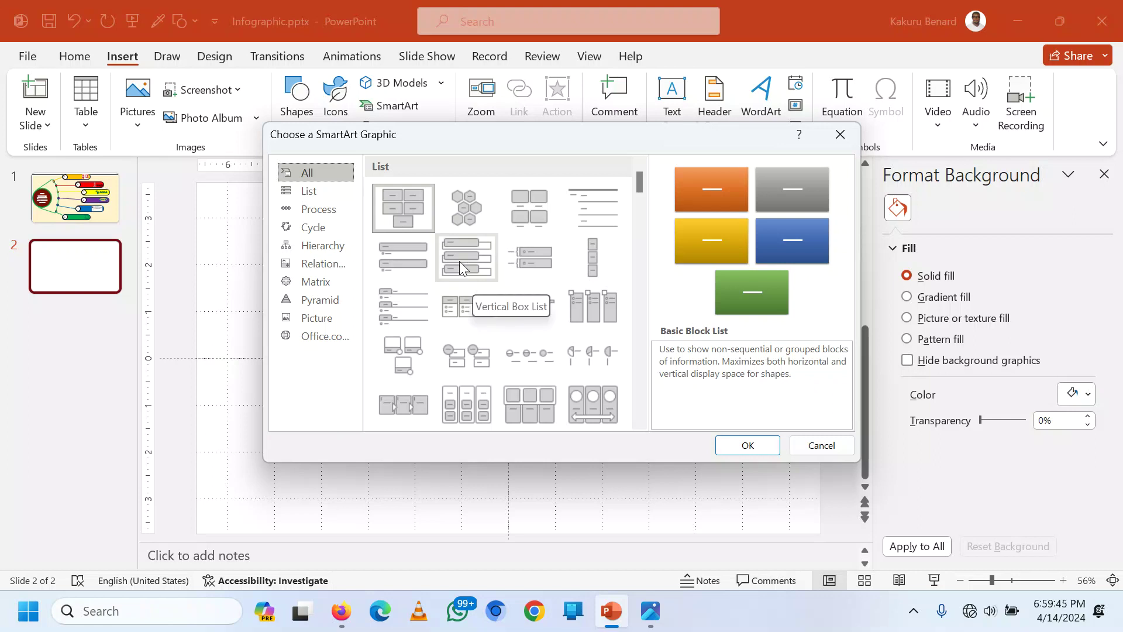
scroll(459, 261, "down", 5)
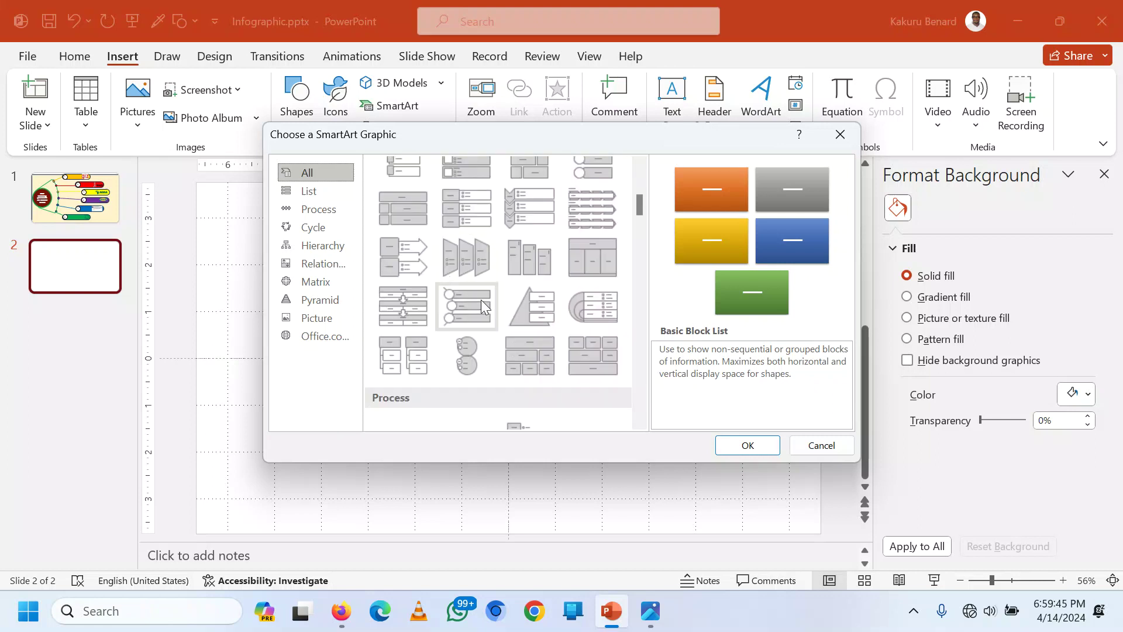
left_click(518, 218)
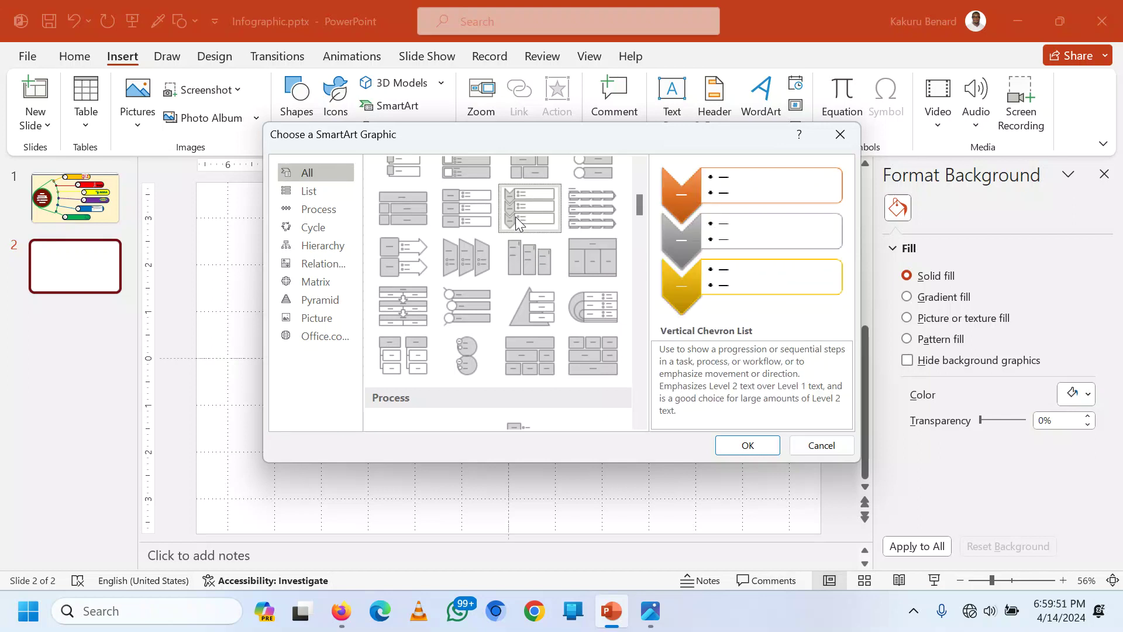
left_click(748, 445)
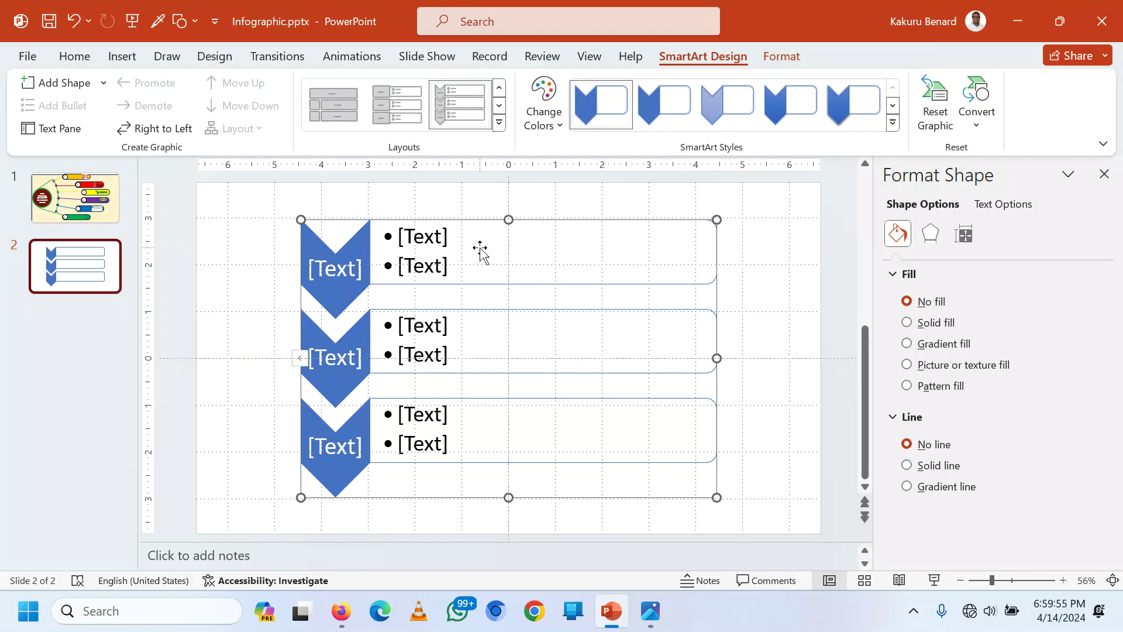
Step: Apply the Colorful Accent 4 to 5 colours and number the yellow, green and blue chevrons 1, 2, 3
left_click(557, 130)
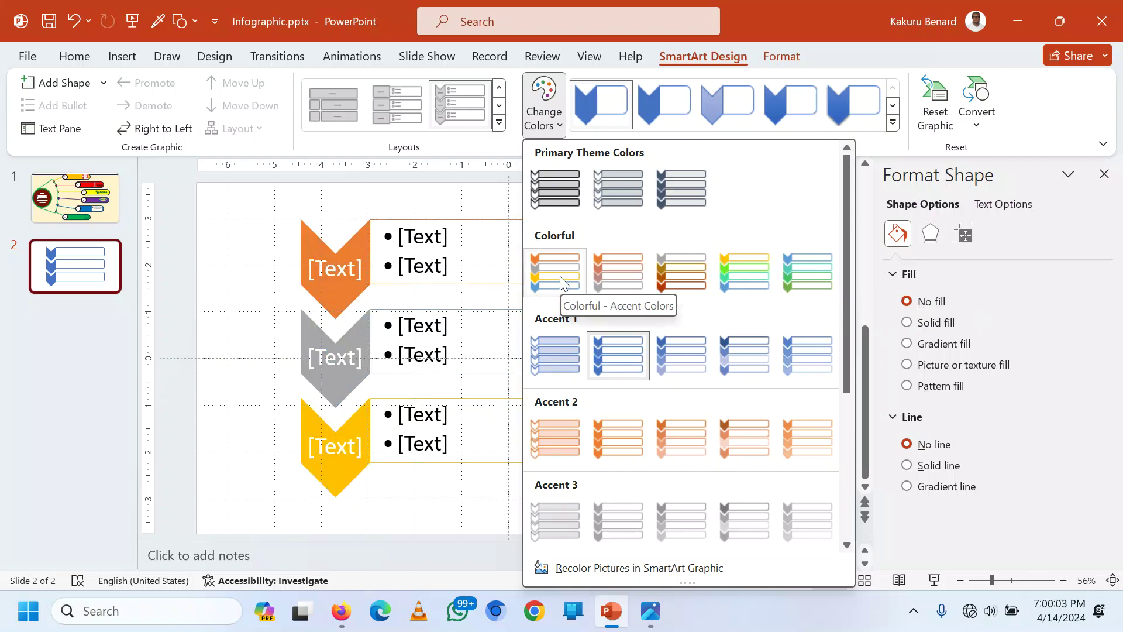
left_click(746, 274)
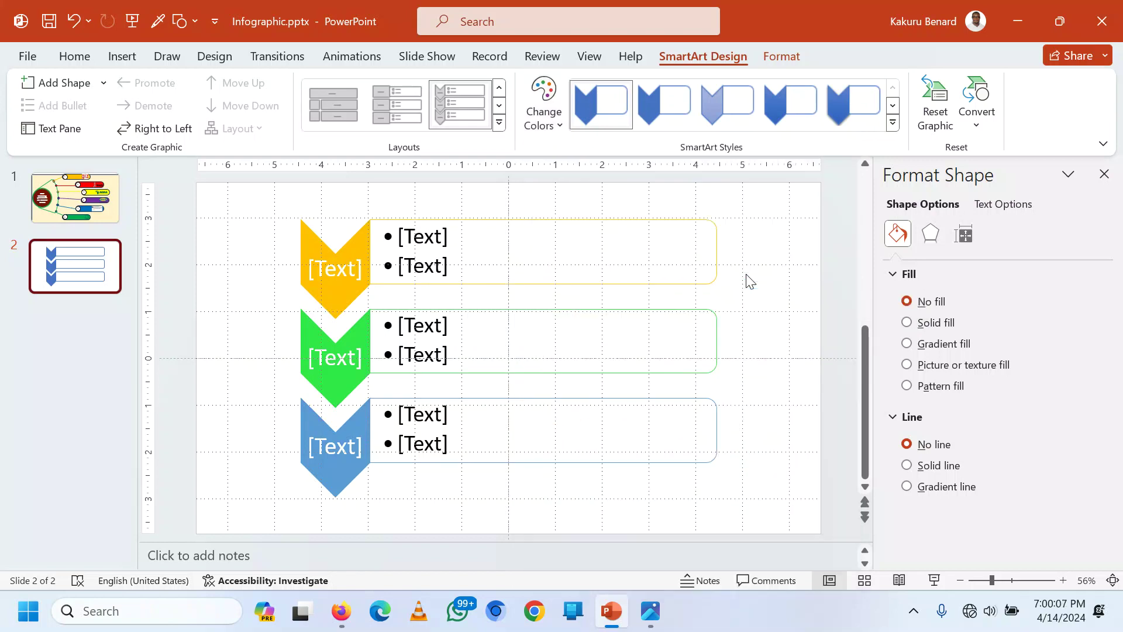
left_click(343, 271)
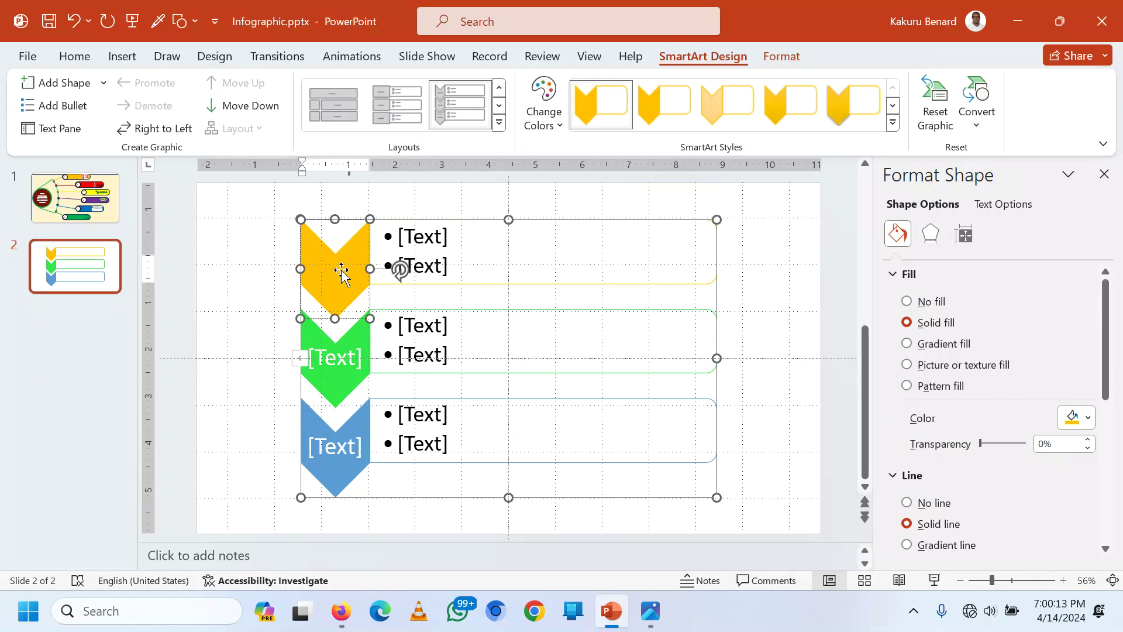
type("1")
left_click(341, 362)
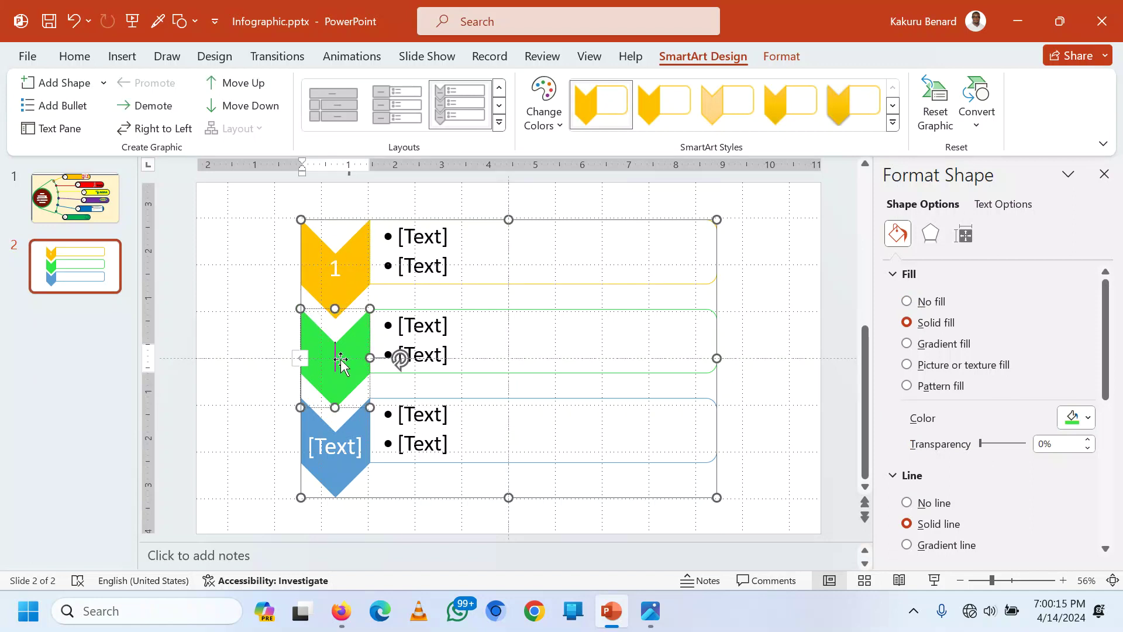
type("2")
left_click(341, 448)
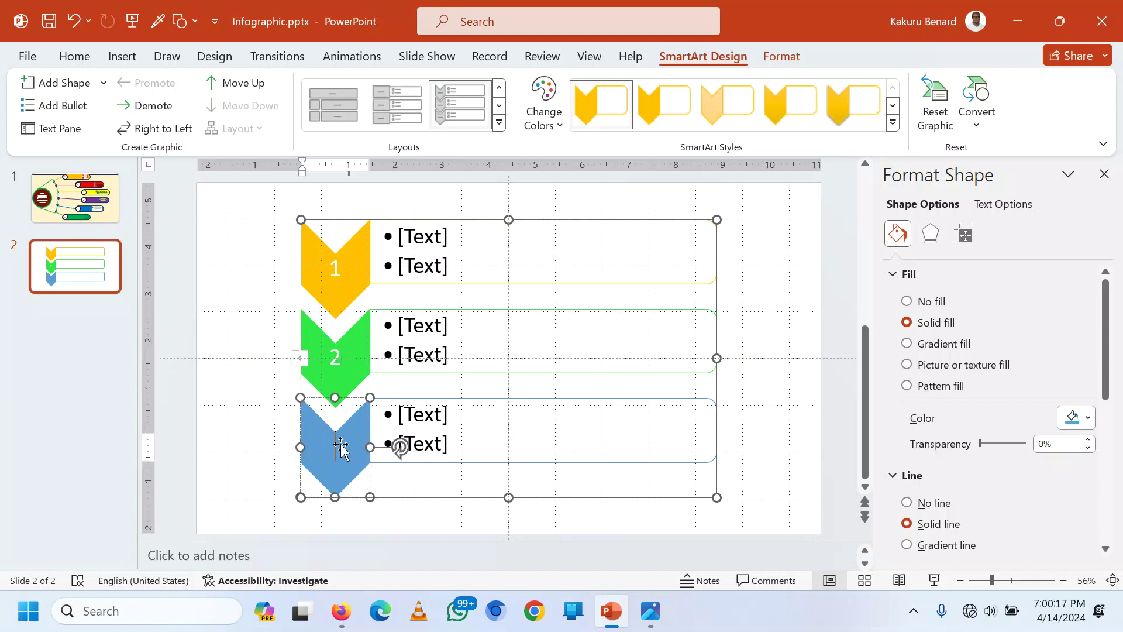
type("2")
type("3")
left_click(430, 240)
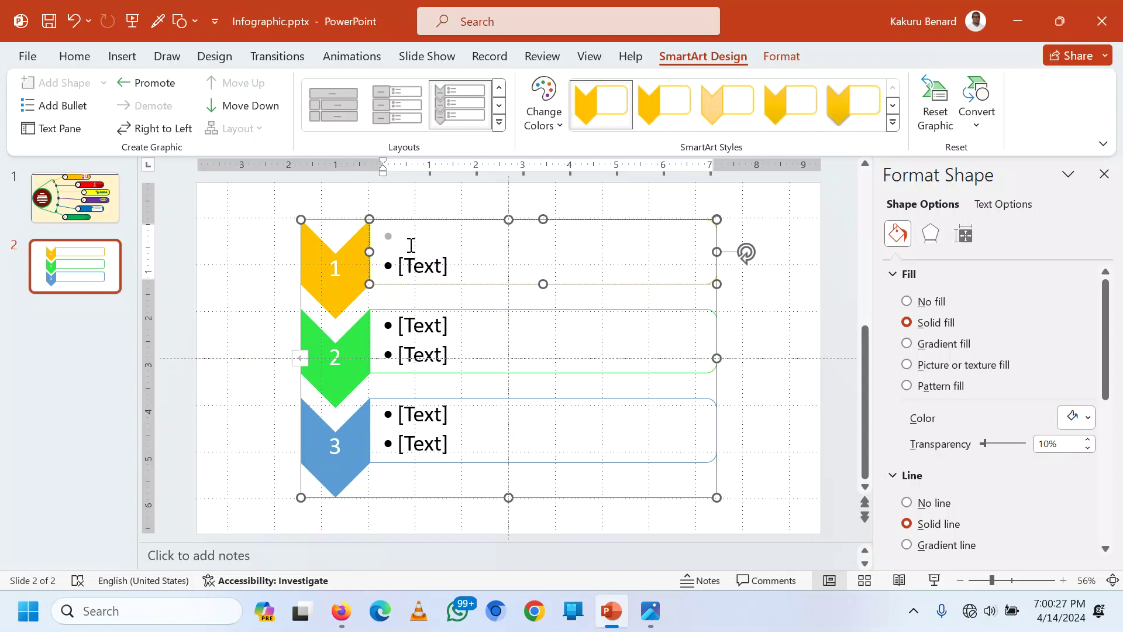
Step: Type Giz, IFAD, AGRA, IKEA, Federal Ministry and Banque into the six bullet placeholders
type("Giz")
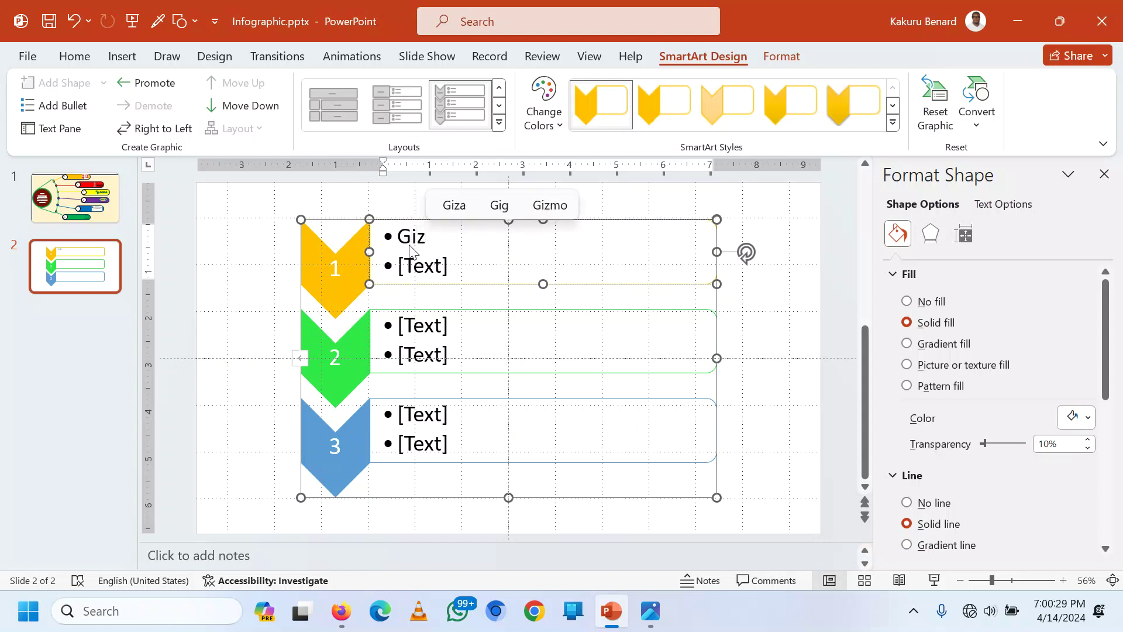
left_click(419, 260)
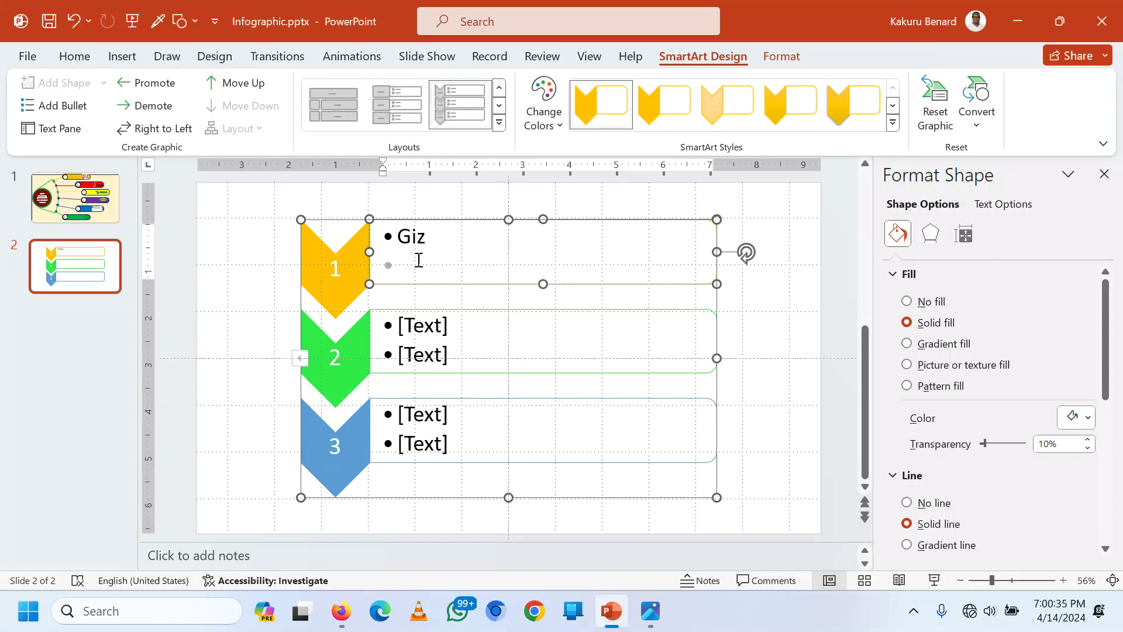
type("IFA")
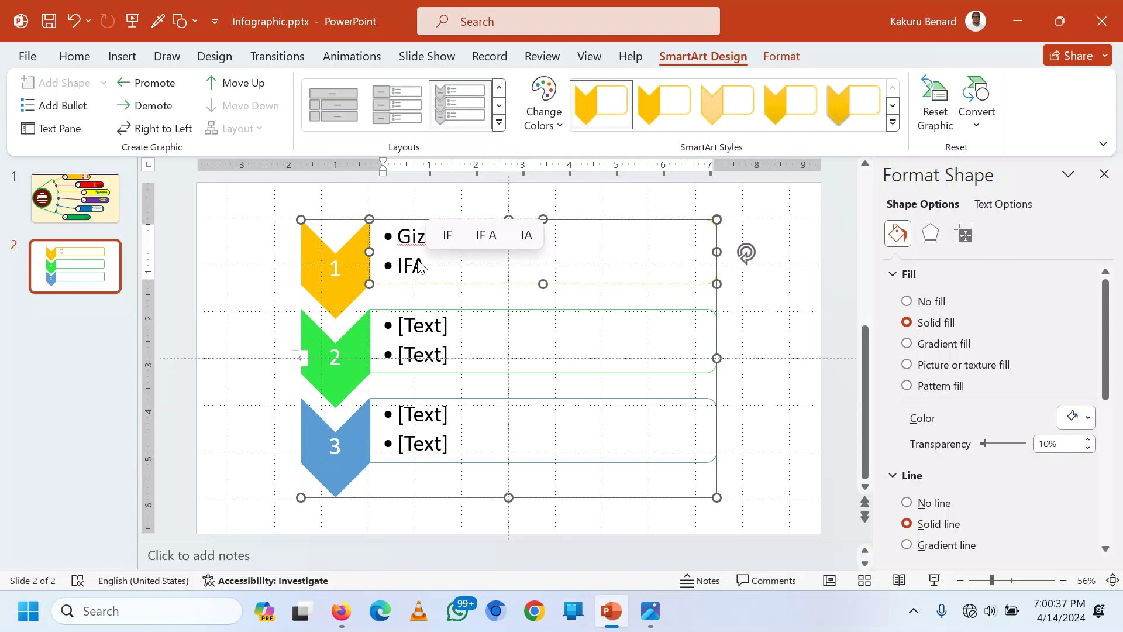
type("D")
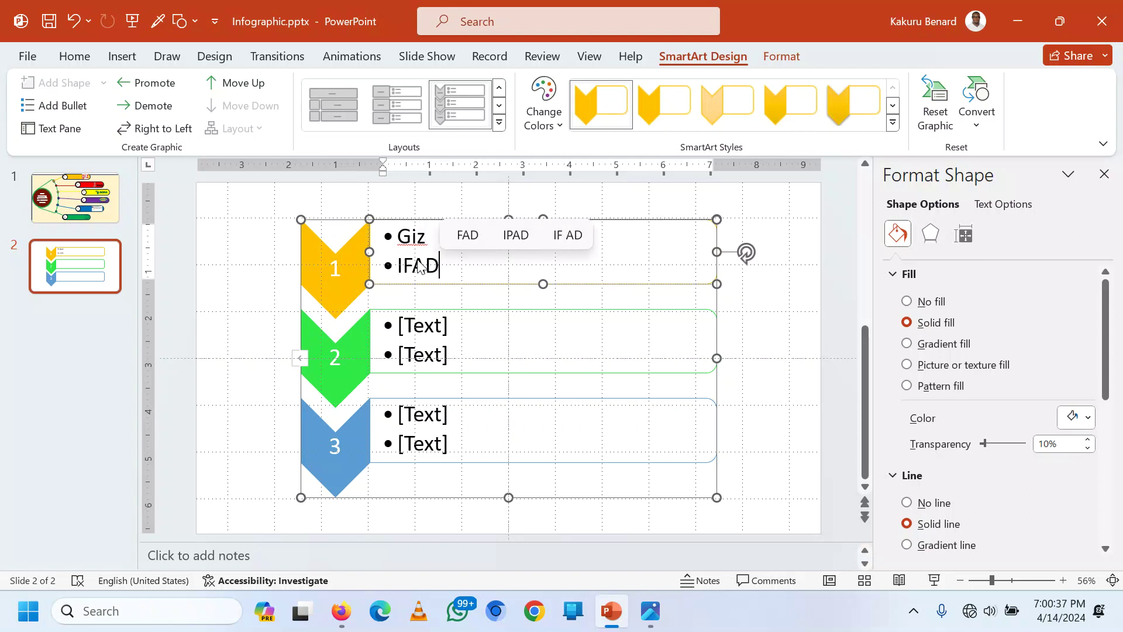
left_click(412, 328)
type("AGRA")
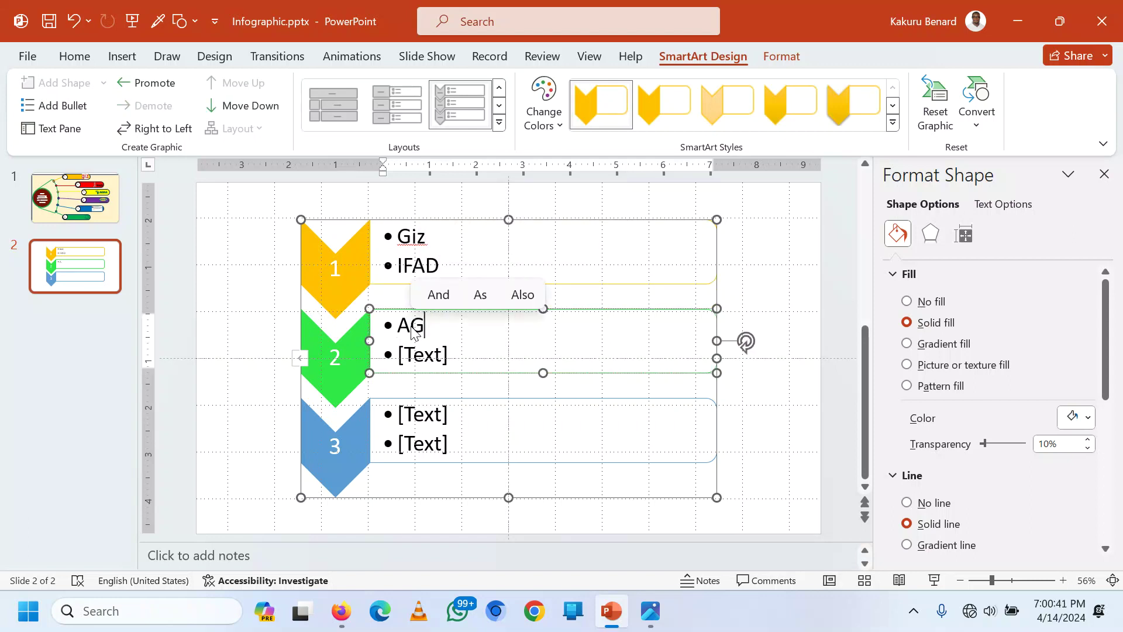
left_click(429, 356)
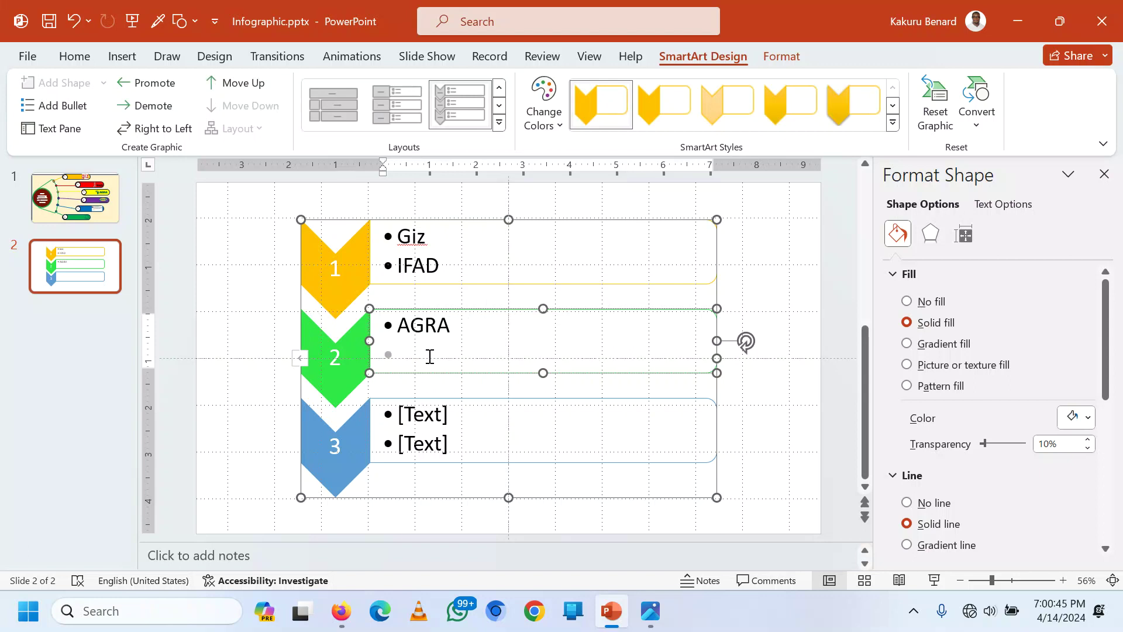
type("IKEA")
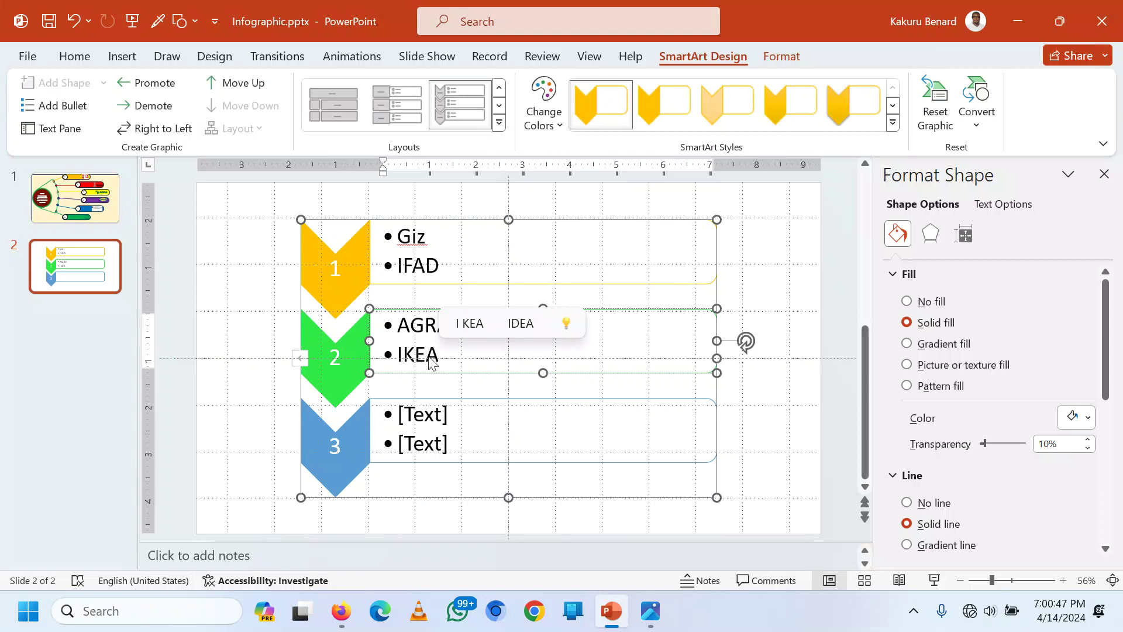
left_click(433, 413)
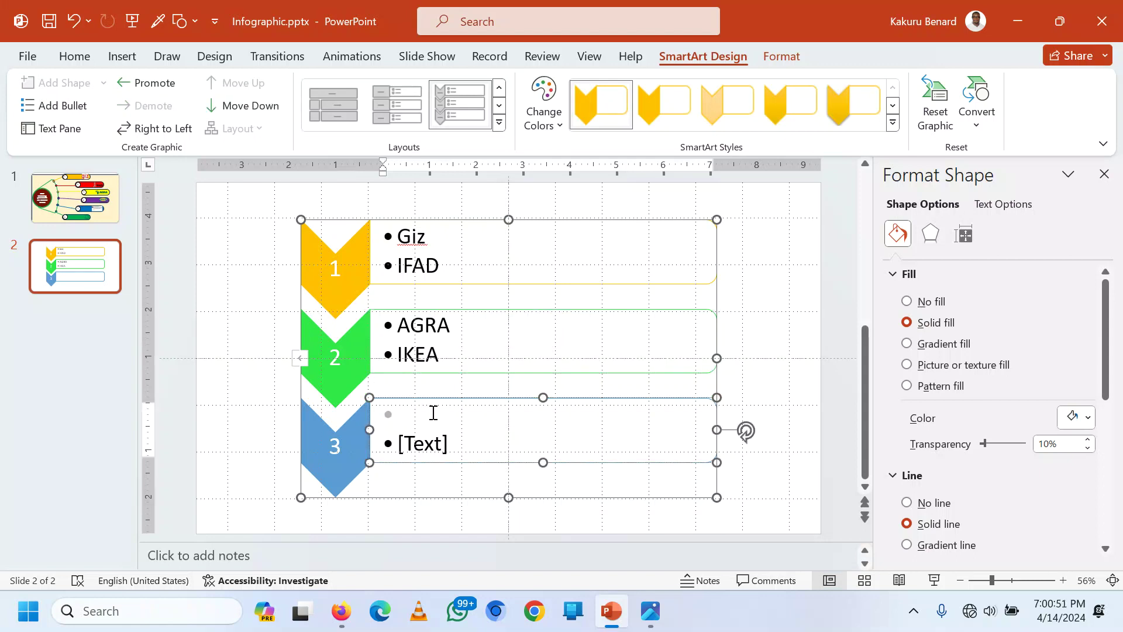
type("Fed")
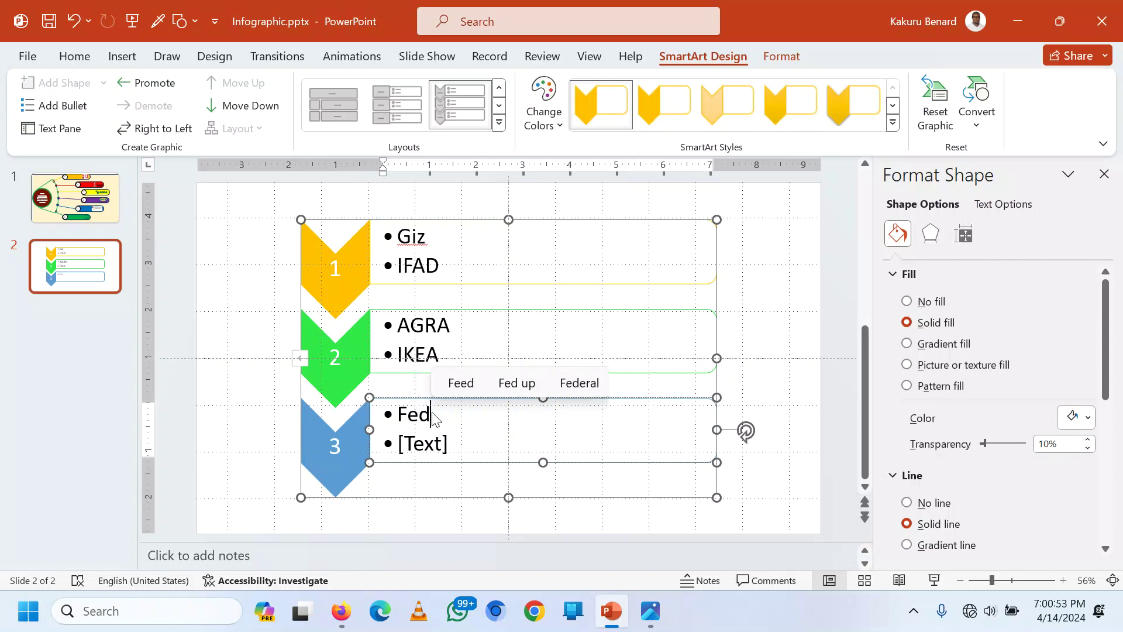
type("eral Min")
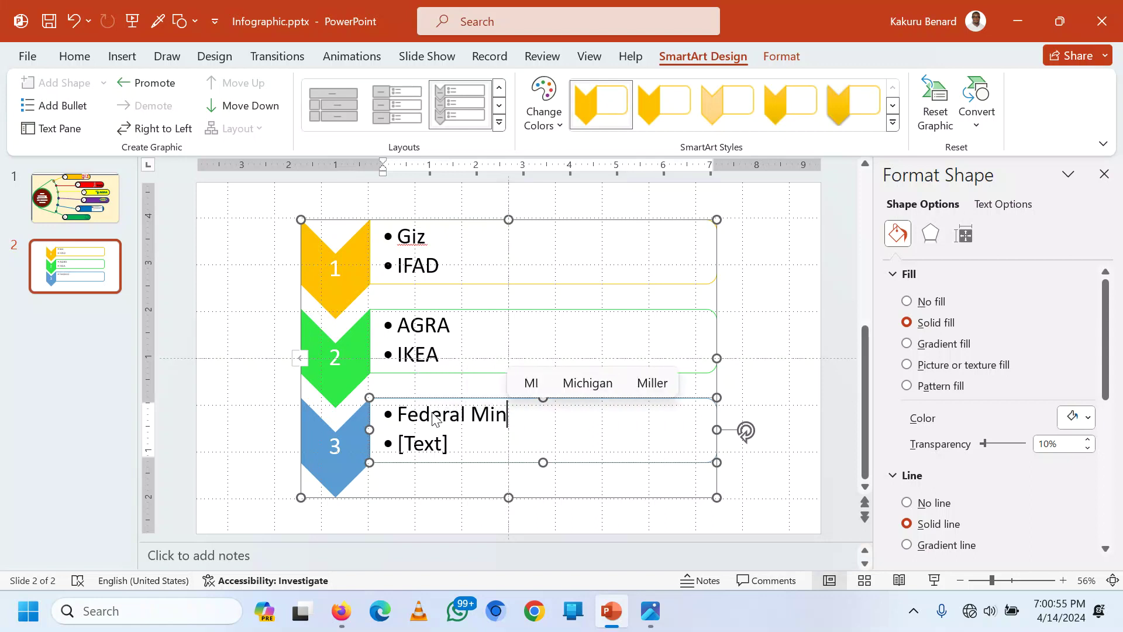
type("istry")
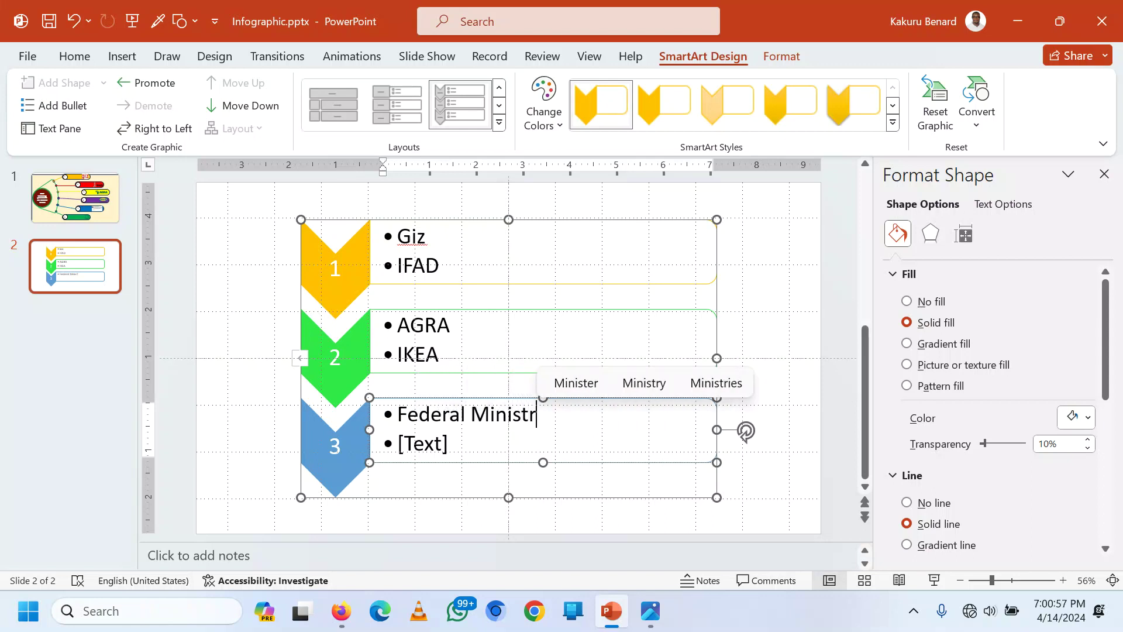
left_click(425, 442)
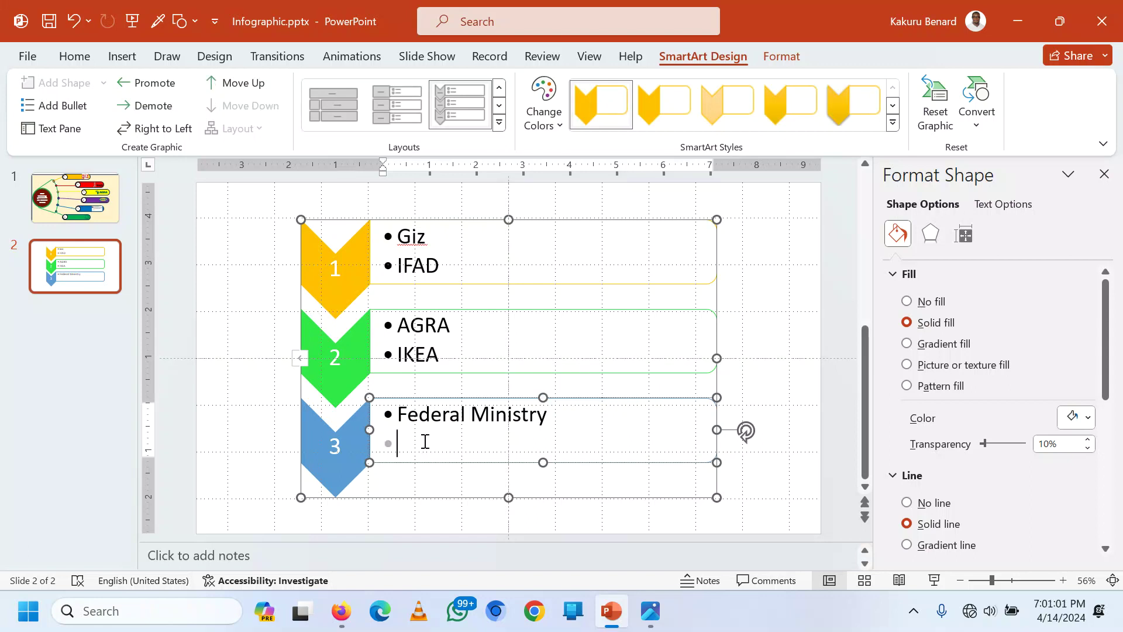
type("Ban")
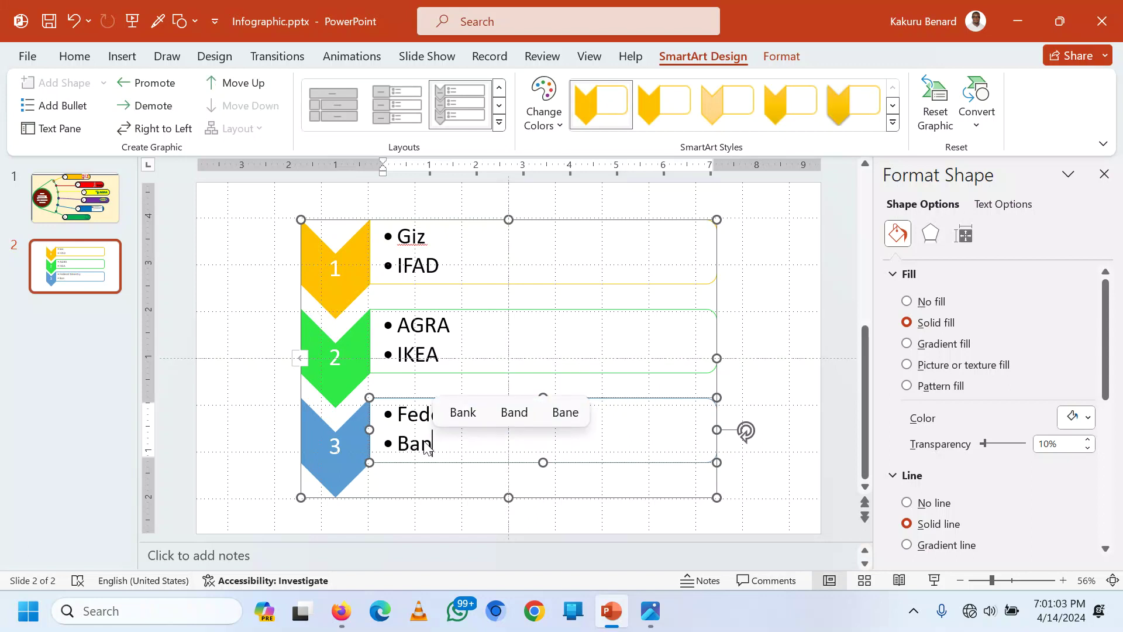
type("que")
Step: Close the Format Shape pane and open the chevron graphic's text outline
left_click(439, 513)
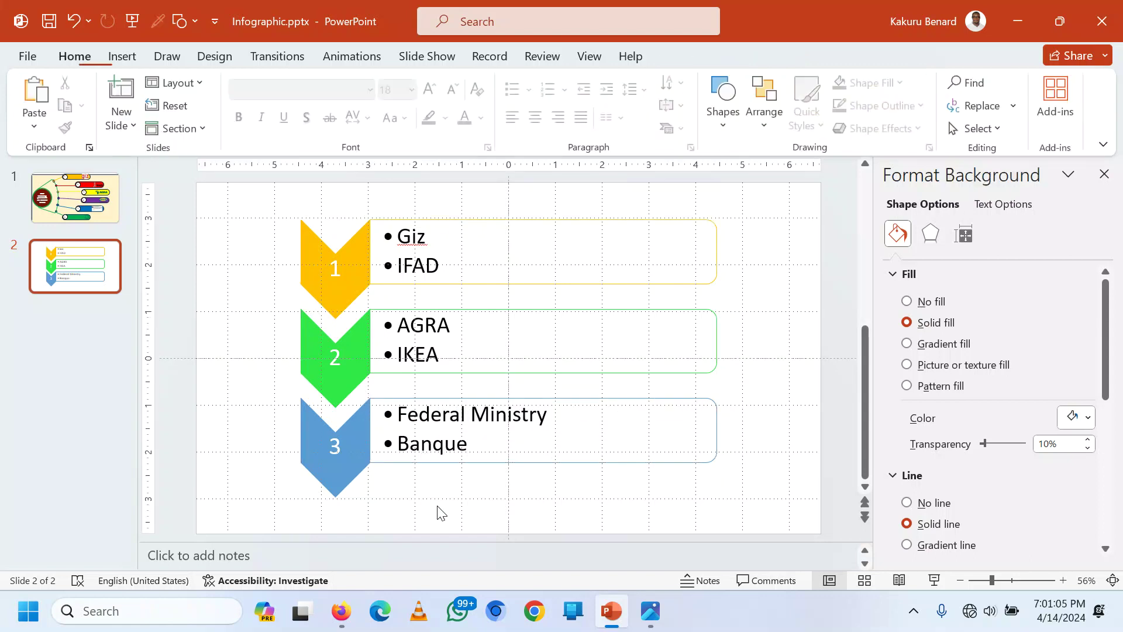
left_click(425, 425)
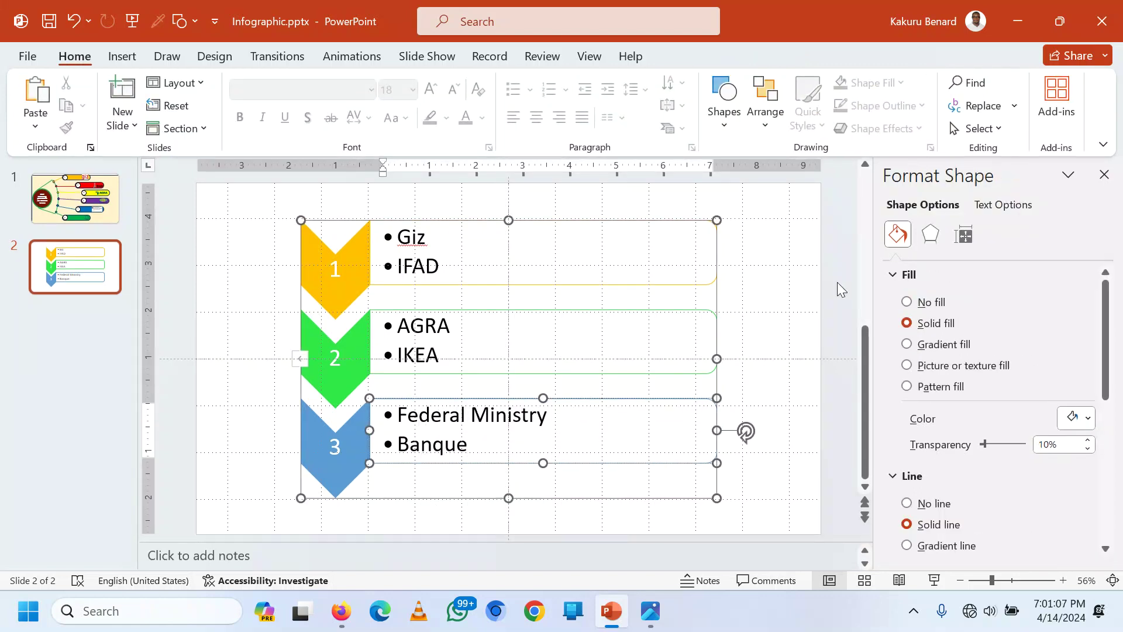
left_click(1113, 178)
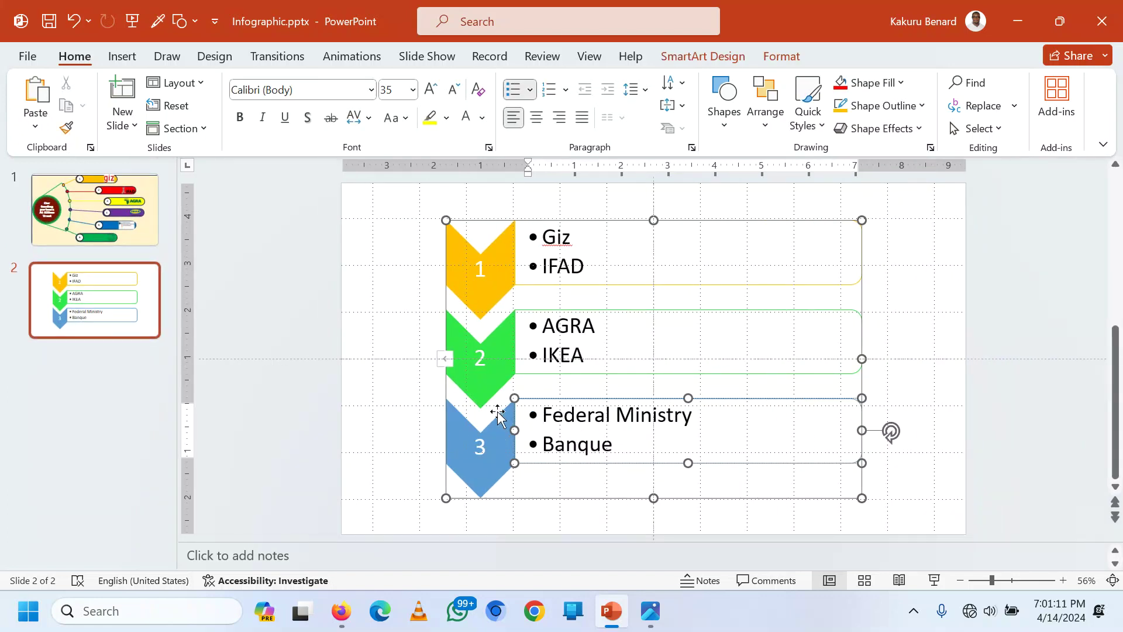
left_click(442, 358)
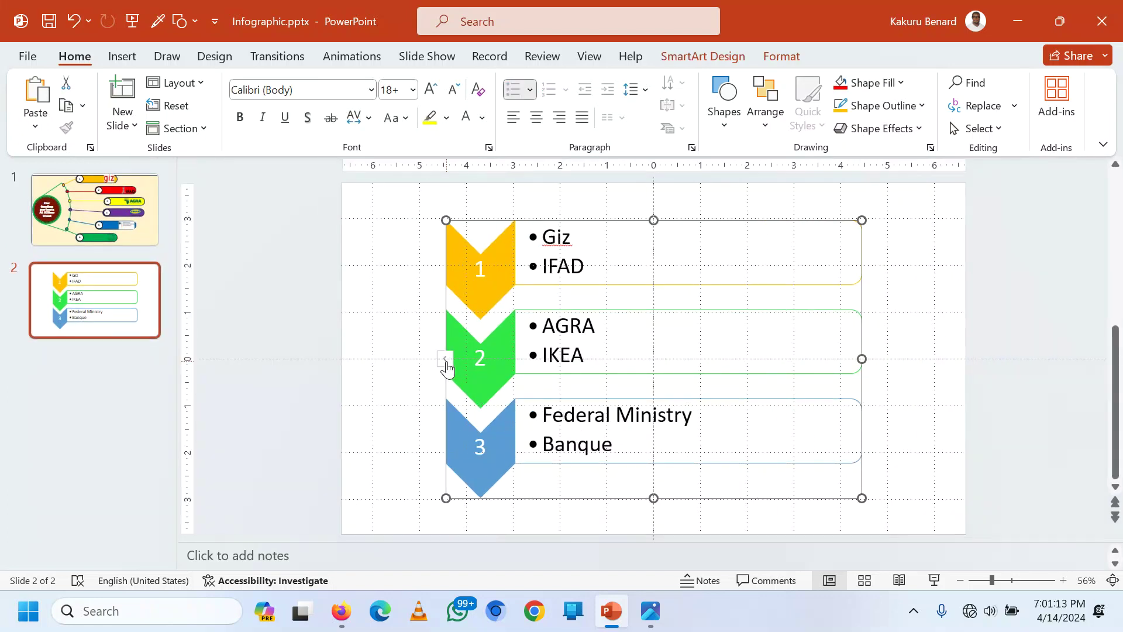
left_click(442, 358)
Step: Add and then remove an empty bullet after Banque in the text outline
scroll(292, 358, "down", 1)
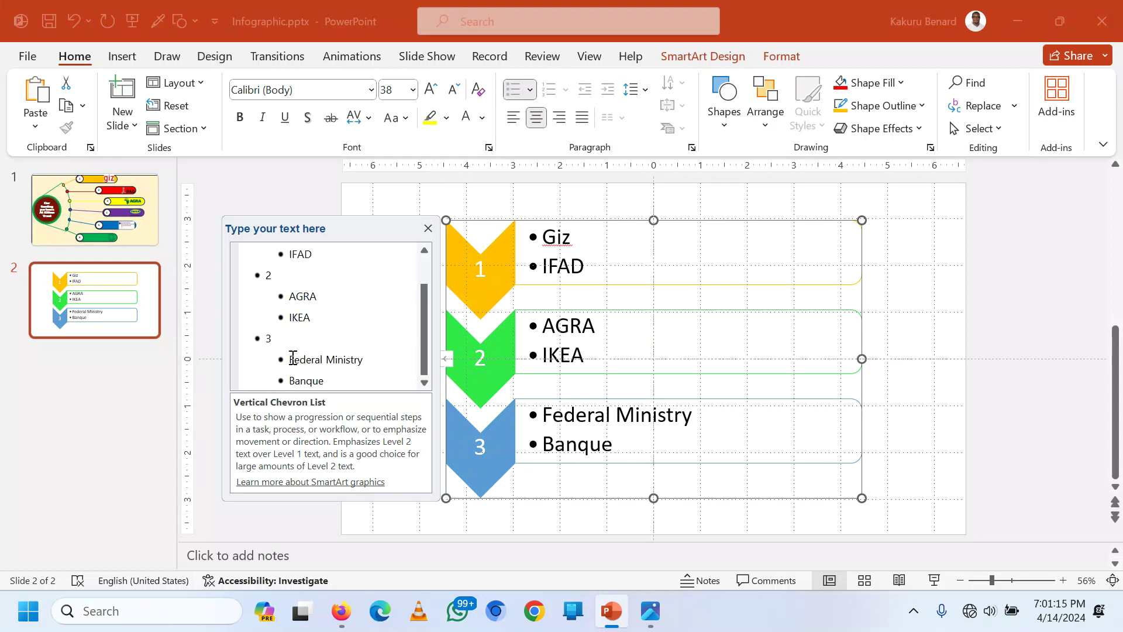
left_click(338, 387)
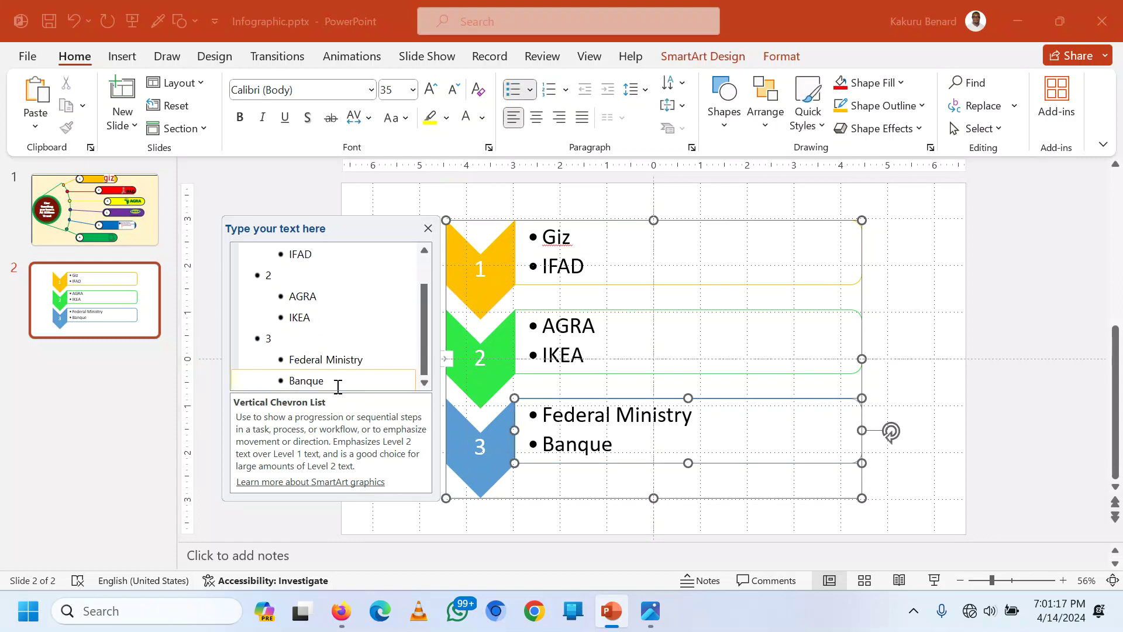
key("Return")
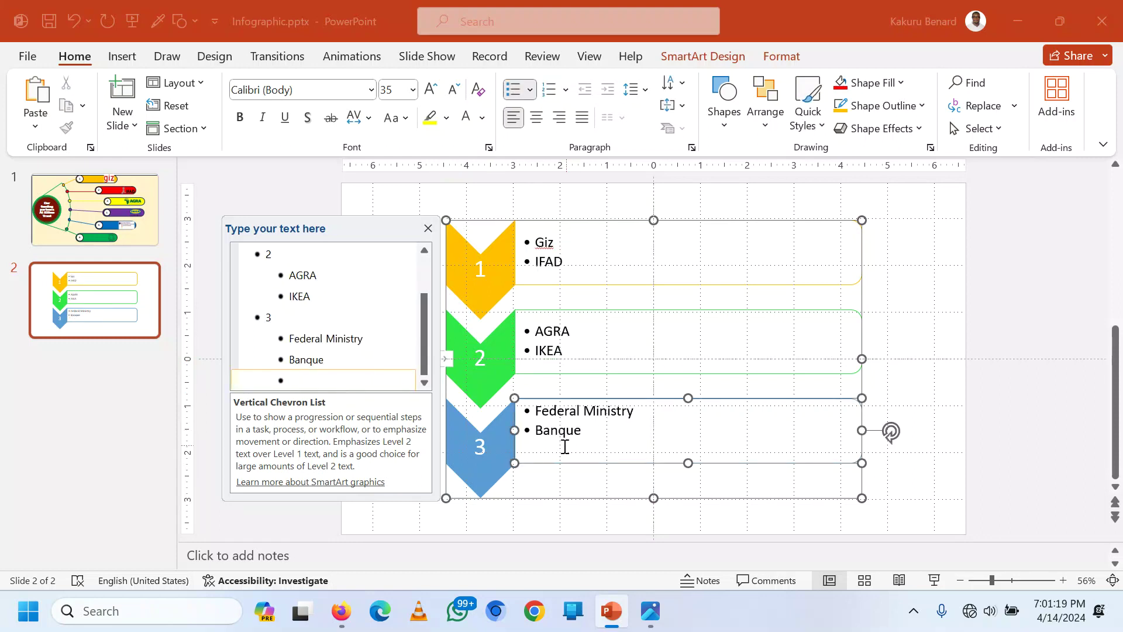
left_click(565, 446)
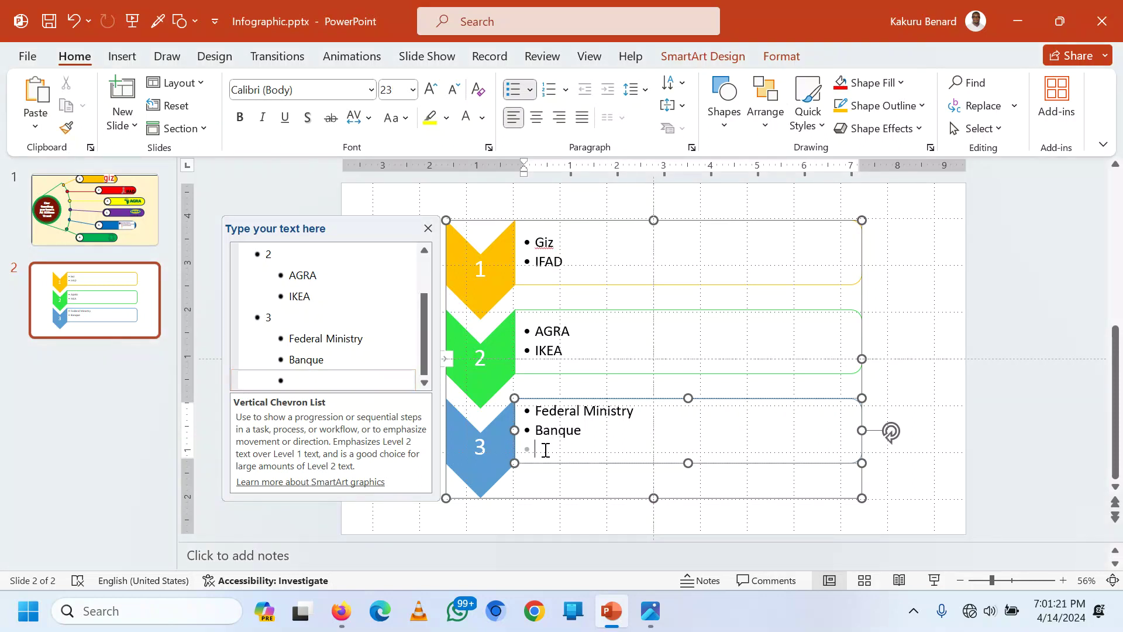
key("BackSpace")
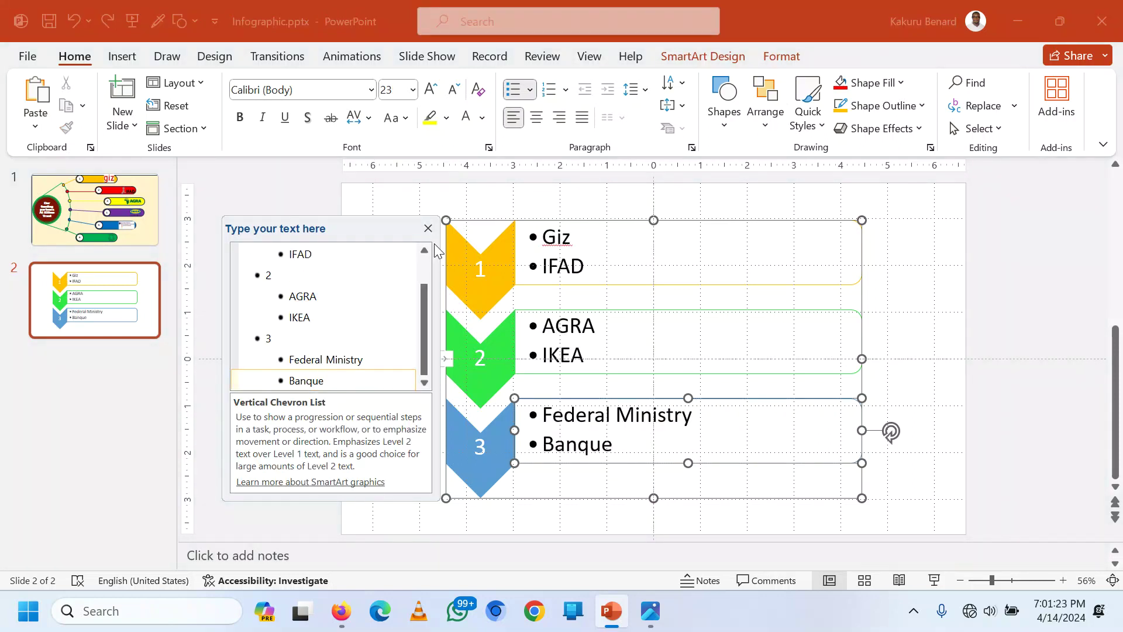
Step: Close the text pane and select every shape in the SmartArt with Ctrl+A
left_click(425, 231)
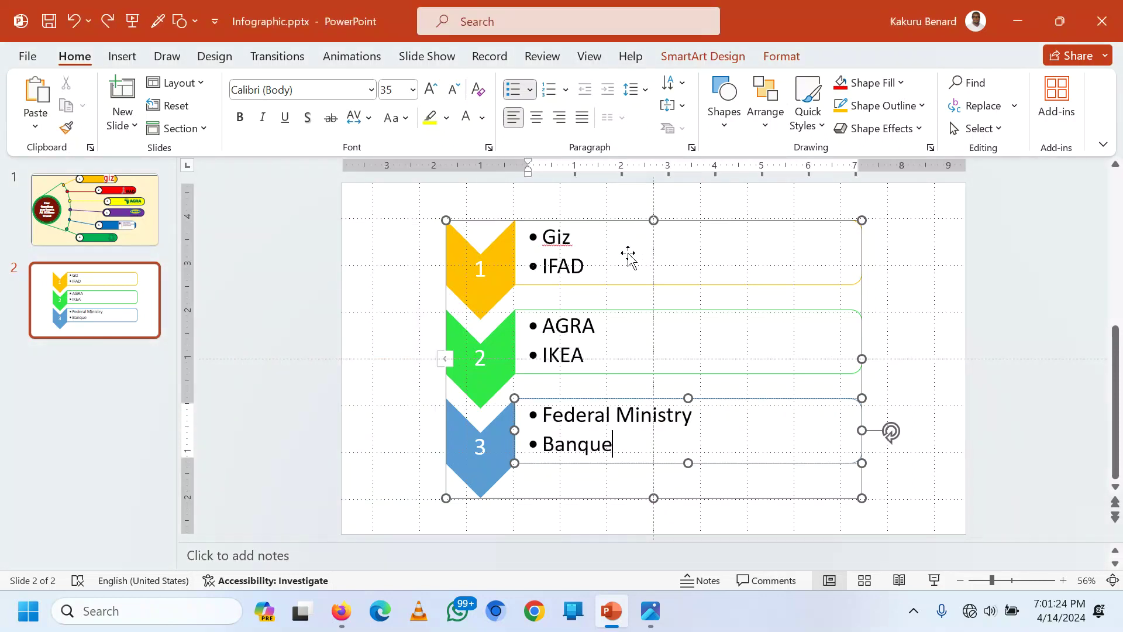
left_click(448, 221)
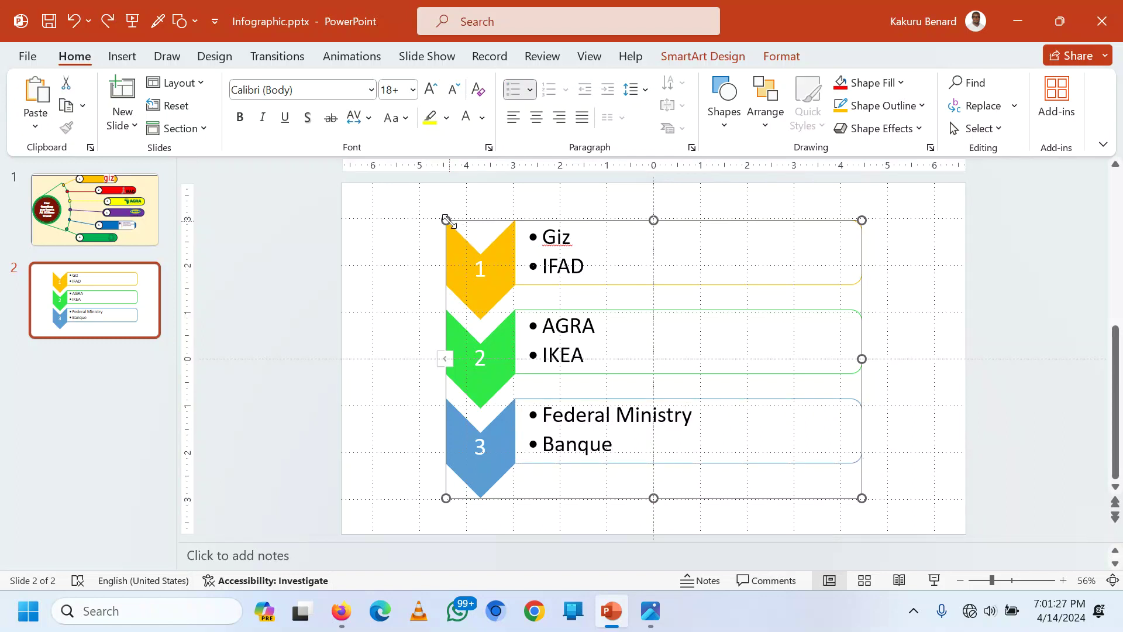
key("ctrl+a")
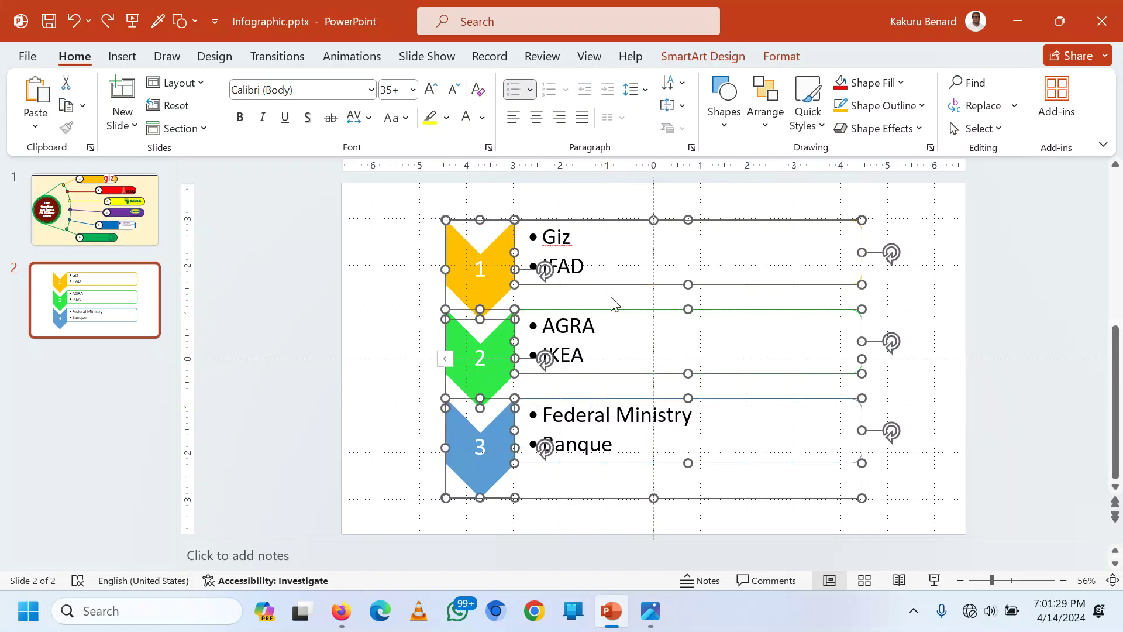
Step: Select the whole chevron SmartArt graphic instead of its individual shapes
right_click(623, 284)
mouse_move(718, 331)
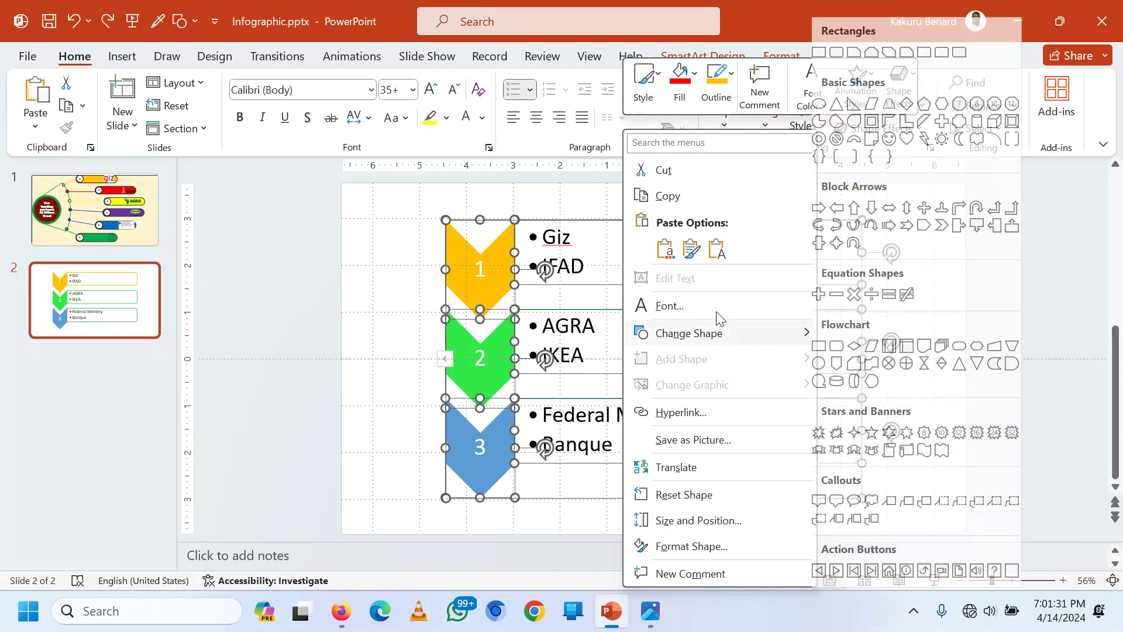
key("Escape")
key("Escape")
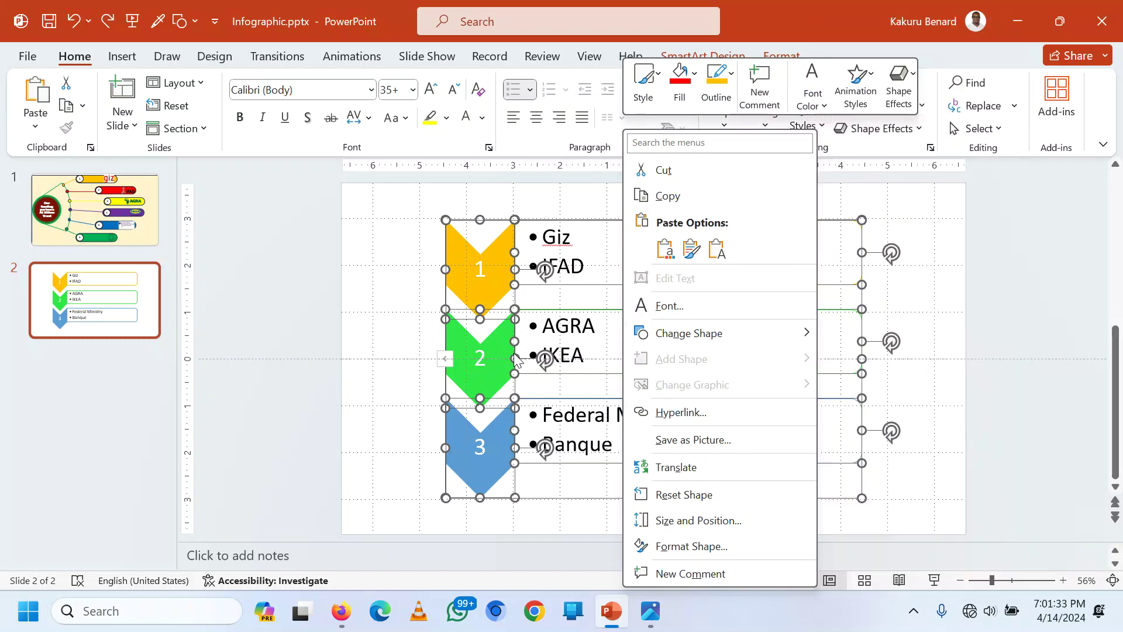
key("Escape")
Step: Save the SmartArt graphic as the PNG picture Picture2.png, then reveal the desktop
right_click(446, 221)
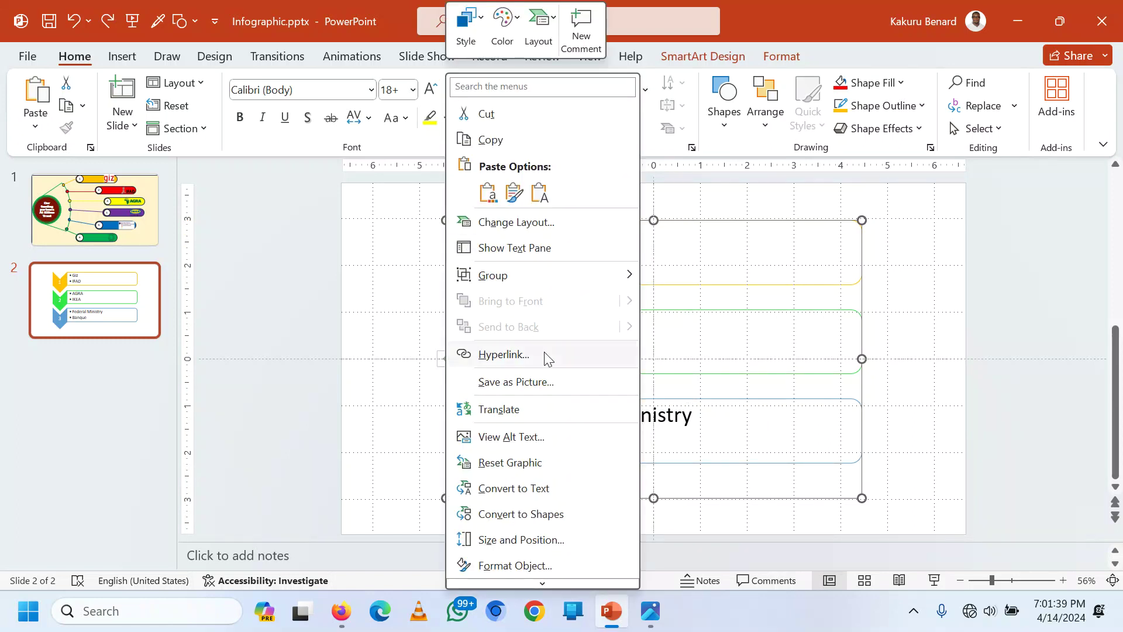
left_click(549, 389)
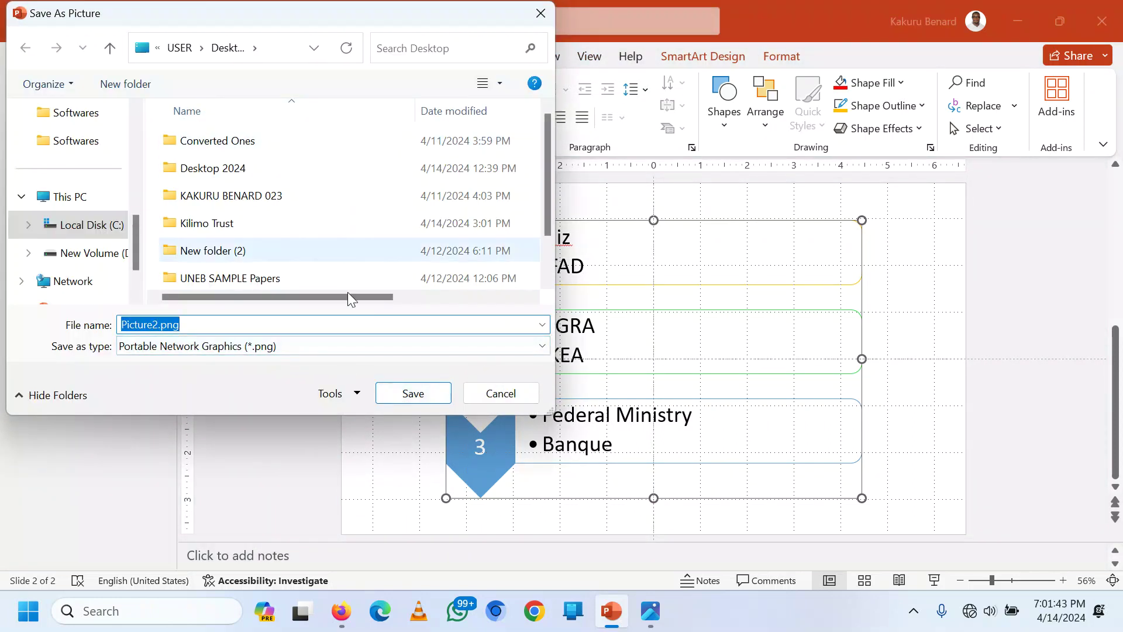
left_click(402, 396)
left_click(1120, 629)
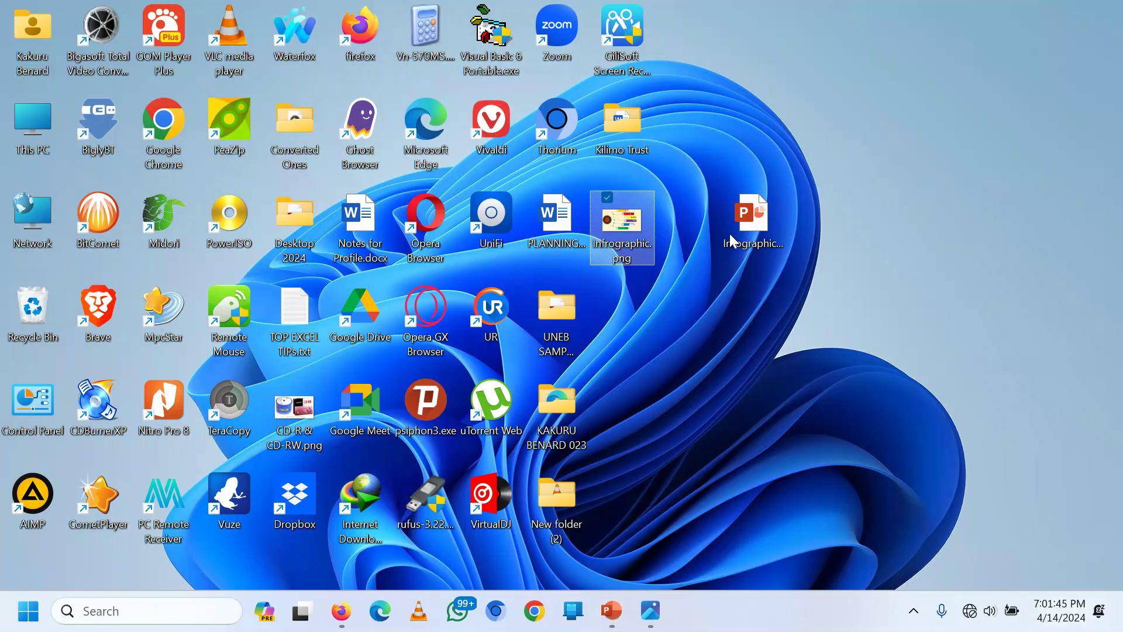
Step: View Infographic.png and Picture2.png in Photos, close both viewers, and return to PowerPoint
left_click(637, 325, "ctrl")
key("Return")
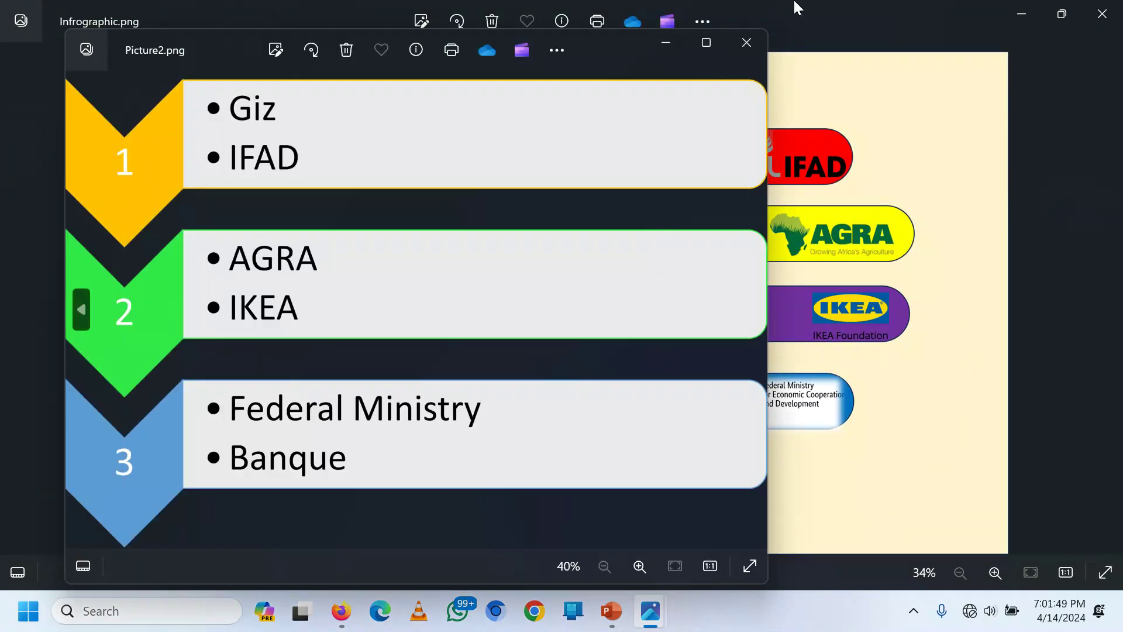
left_click(740, 44)
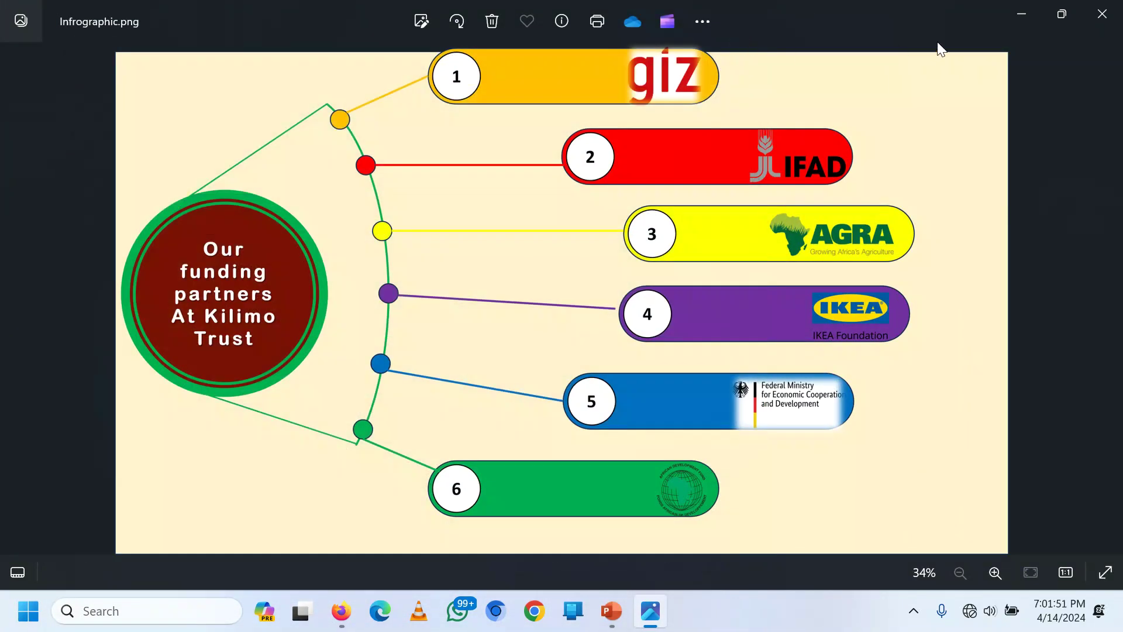
left_click(1114, 19)
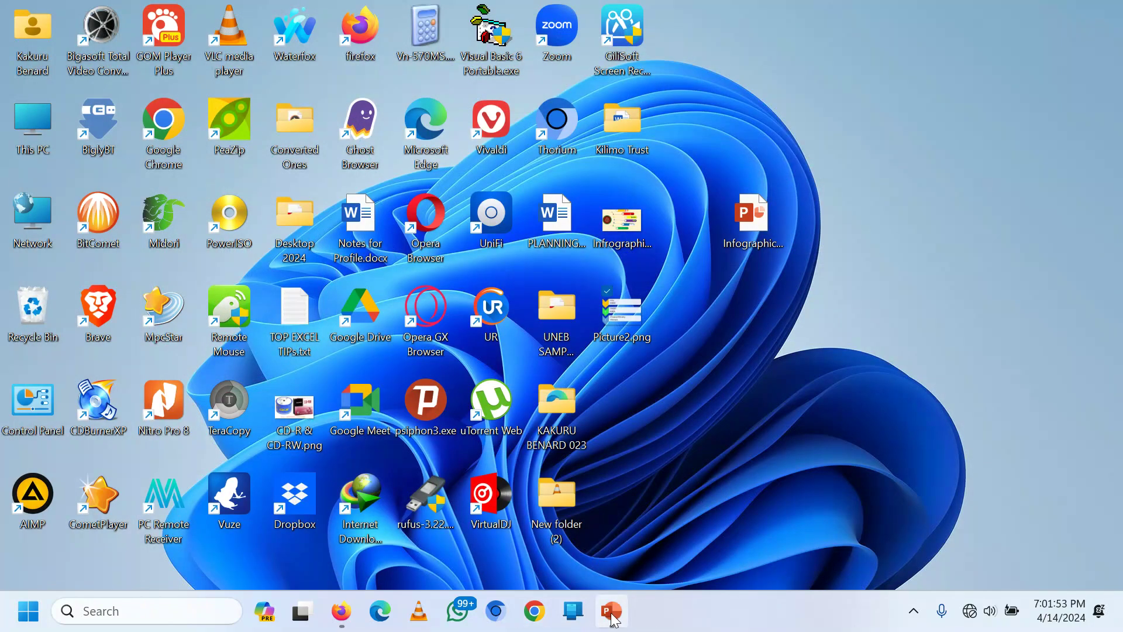
left_click(612, 610)
left_click(249, 306)
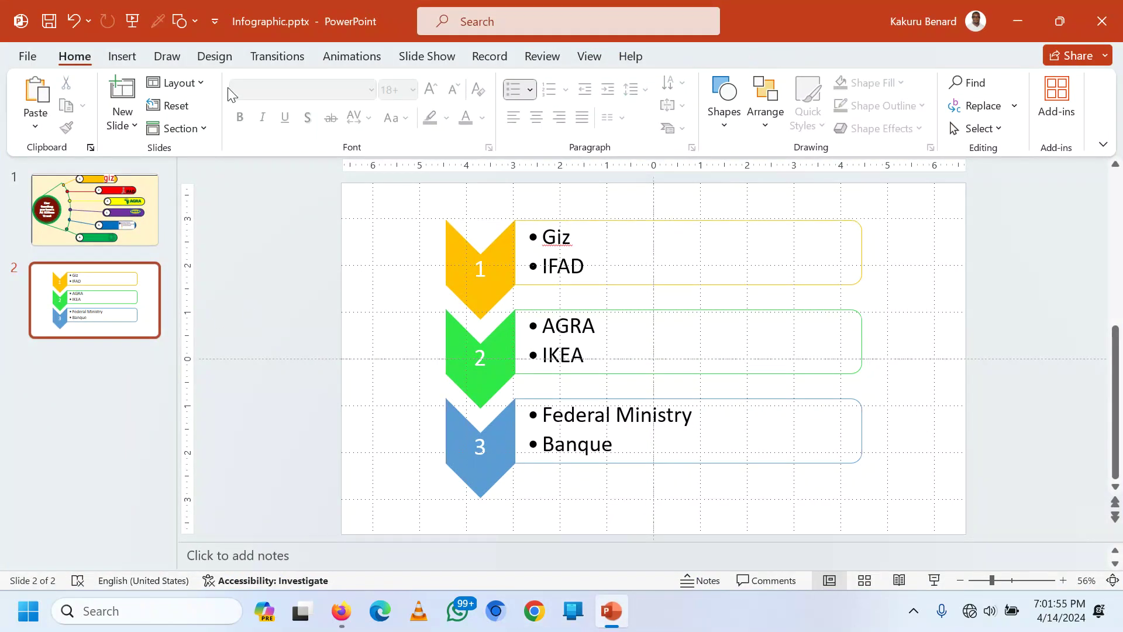
left_click(123, 57)
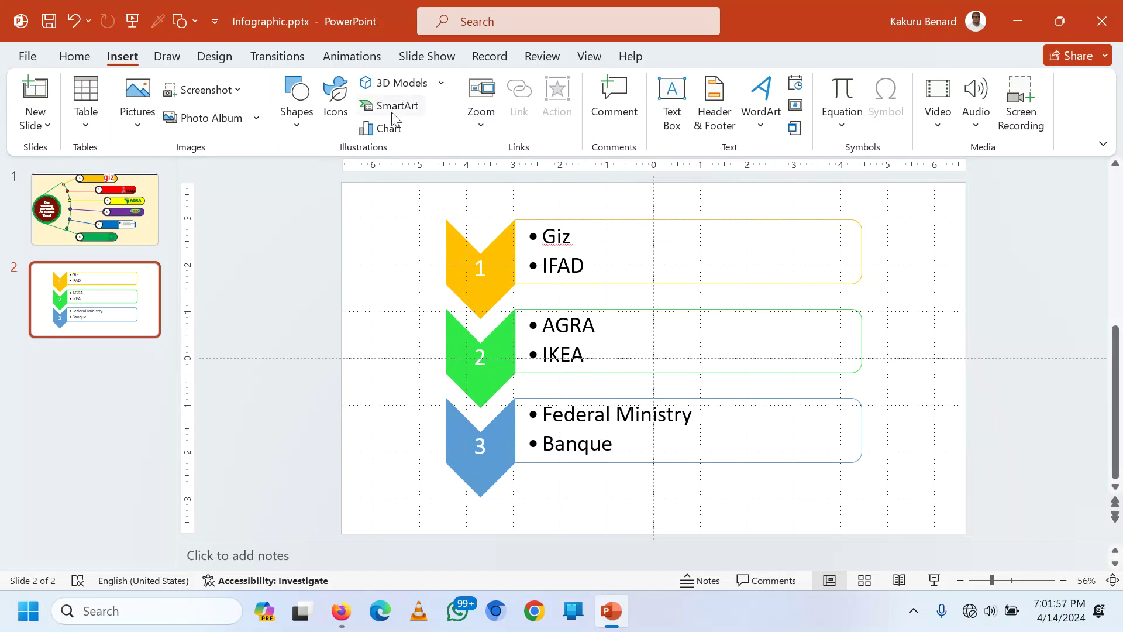
left_click(392, 108)
scroll(468, 287, "down", 2)
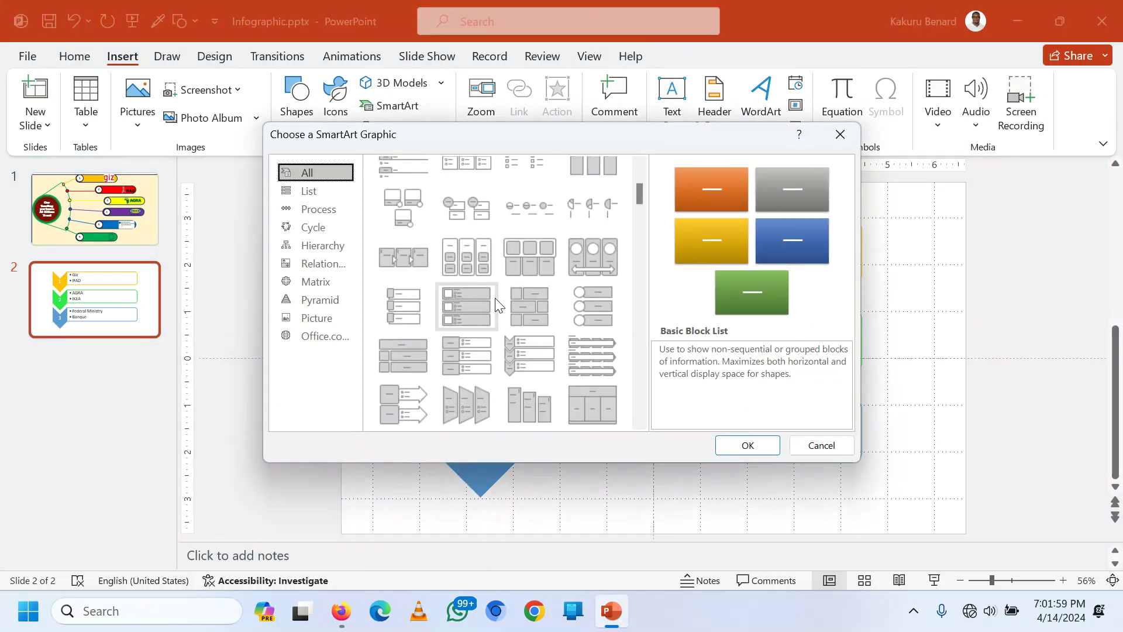
scroll(490, 302, "down", 3)
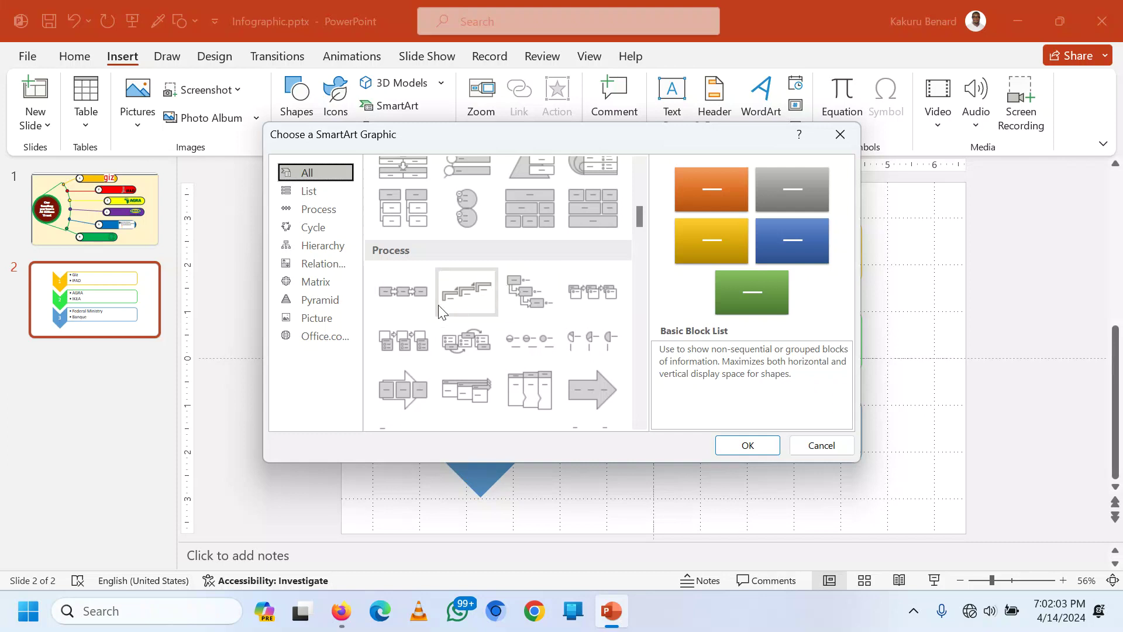
scroll(437, 307, "down", 5)
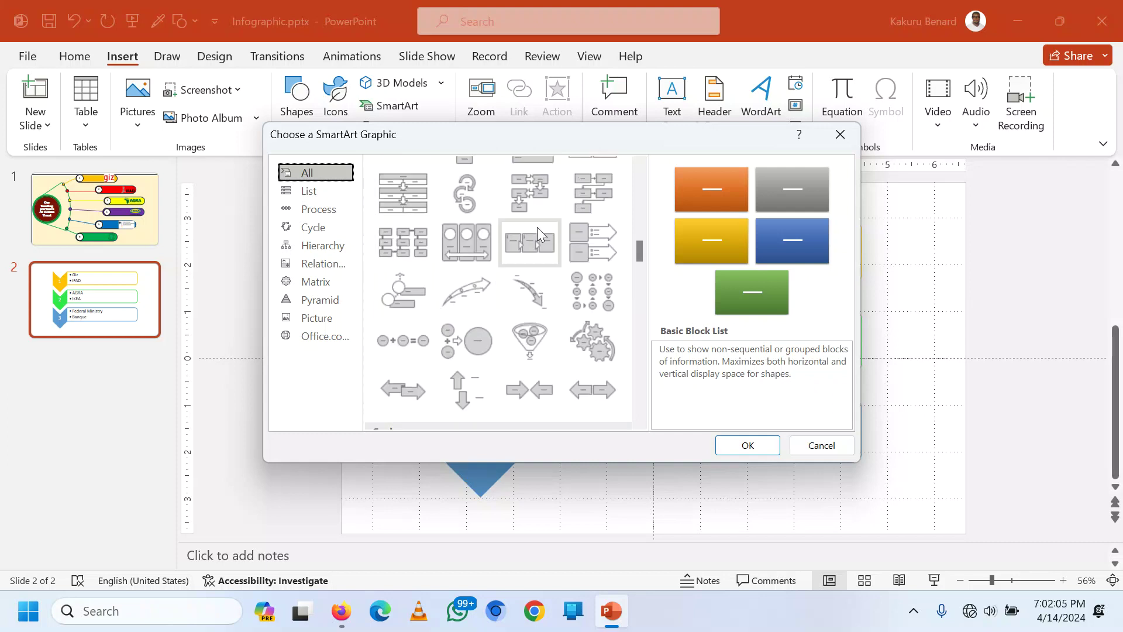
scroll(504, 295, "down", 3)
scroll(504, 294, "up", 3)
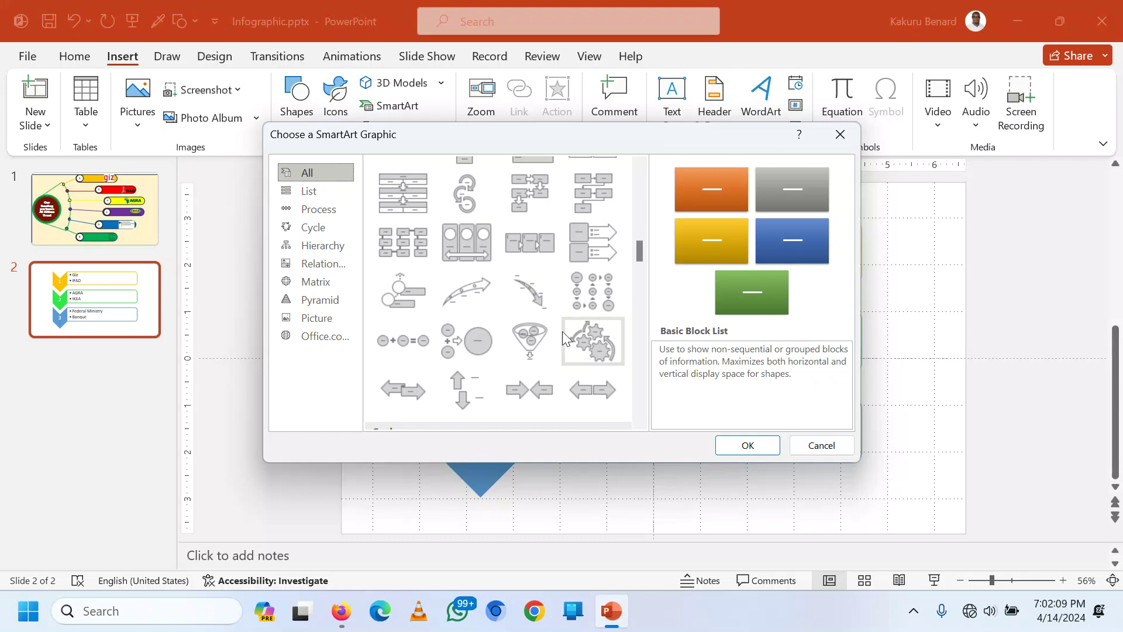
scroll(532, 296, "down", 3)
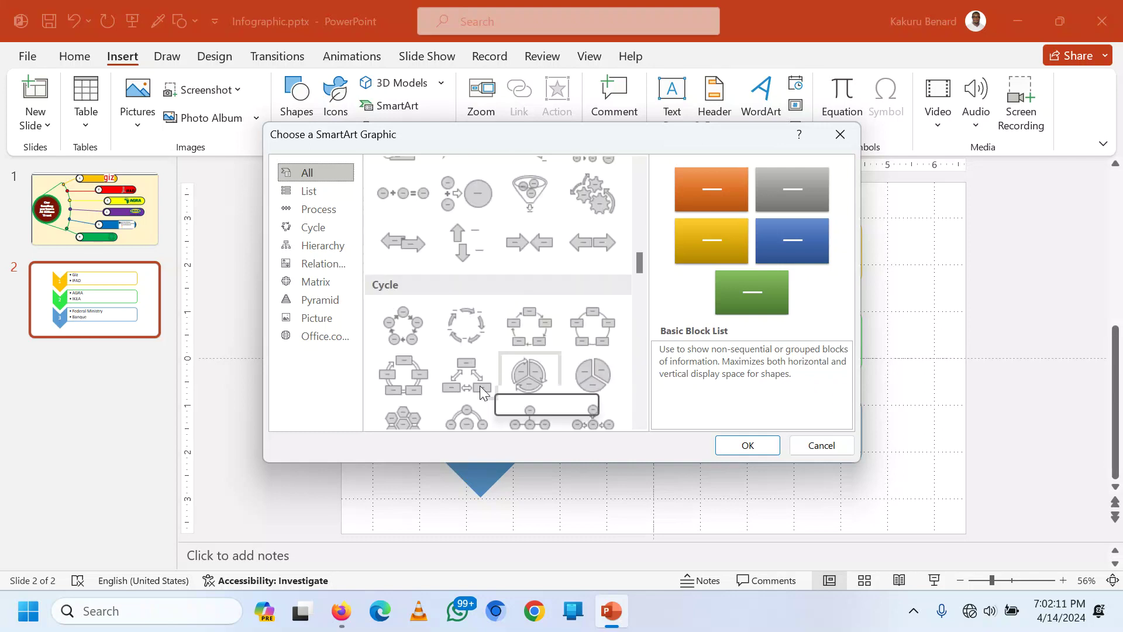
scroll(454, 324, "down", 8)
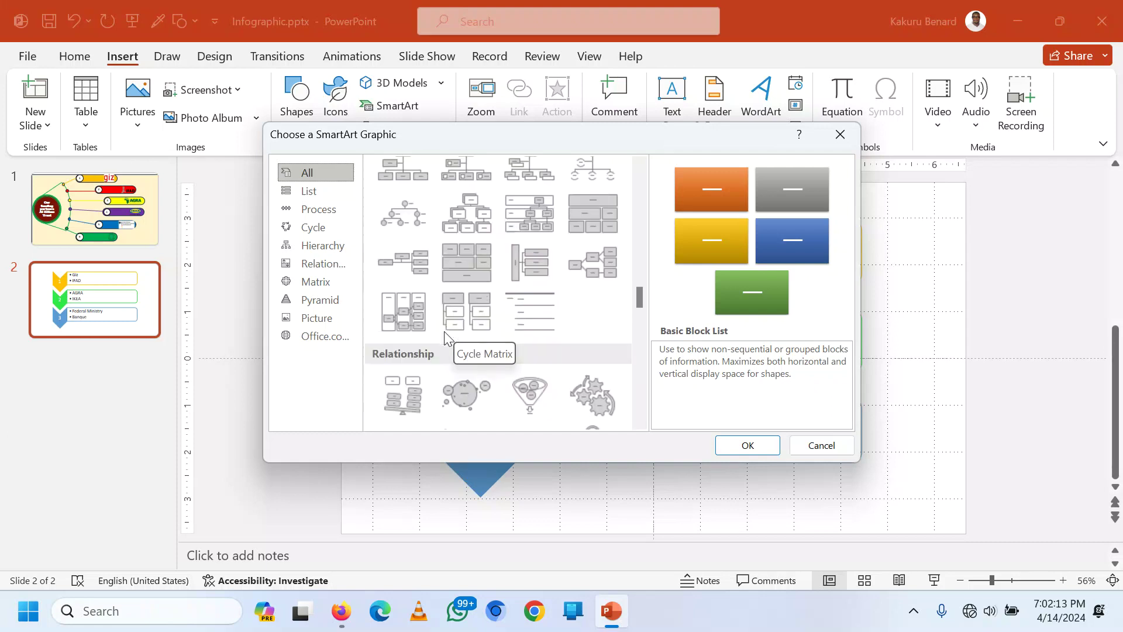
scroll(462, 330, "down", 3)
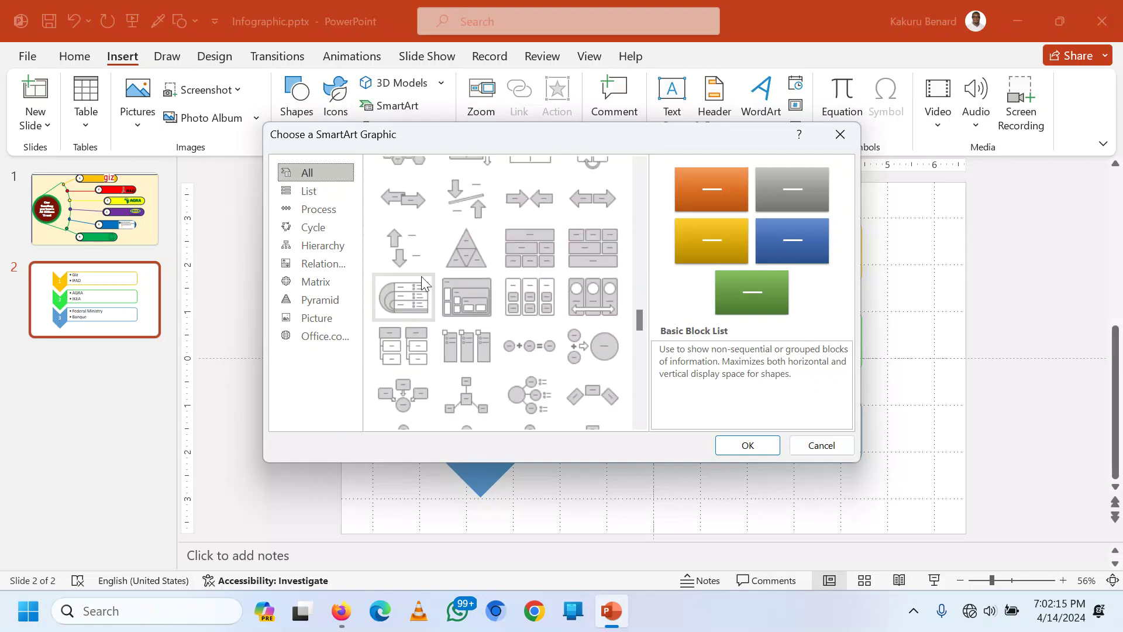
scroll(422, 276, "up", 3)
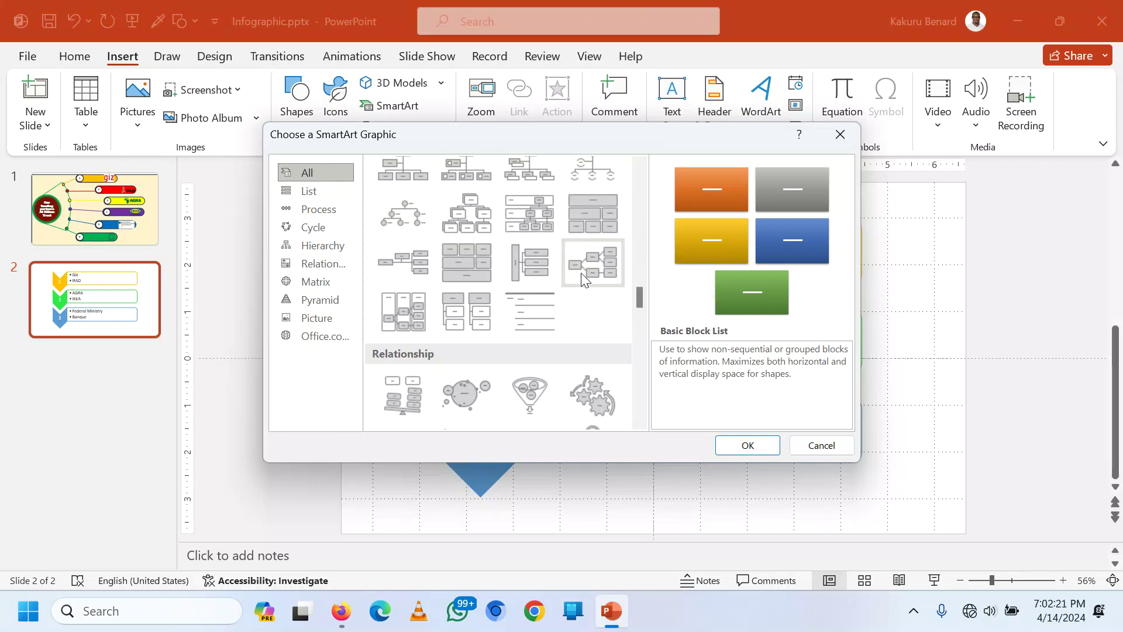
scroll(584, 278, "down", 10)
scroll(490, 317, "down", 5)
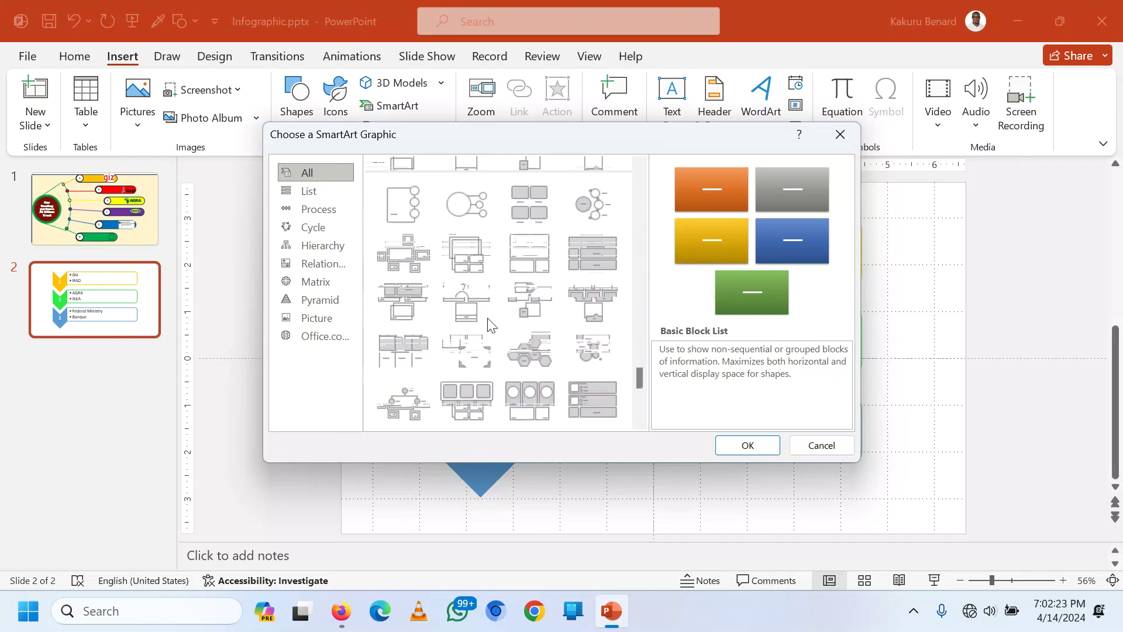
scroll(490, 326, "down", 3)
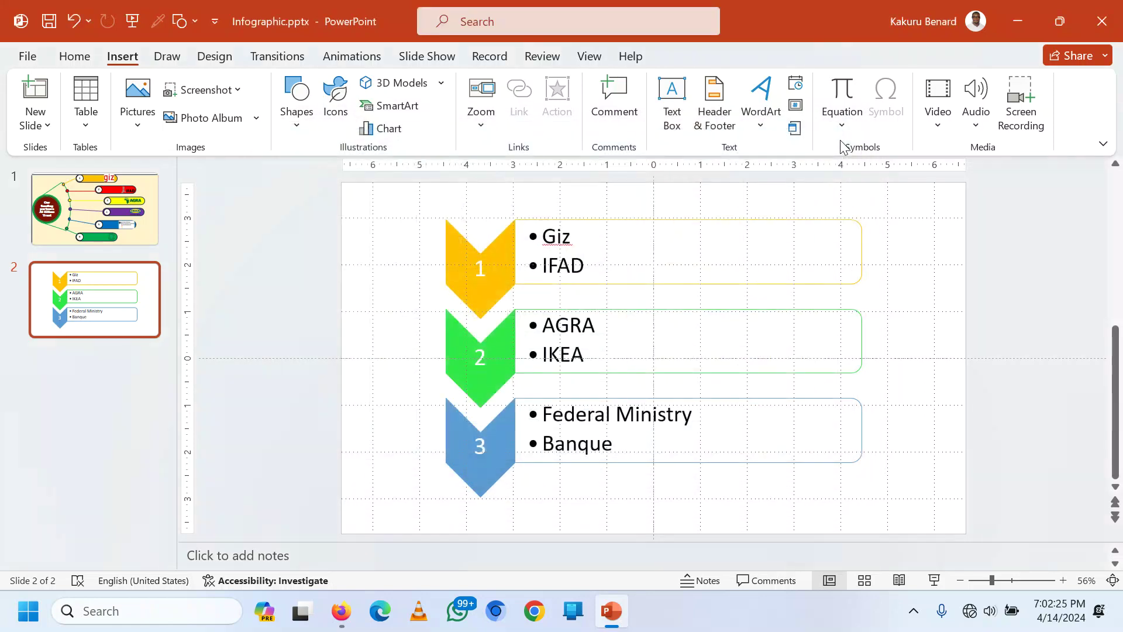
Step: Close the SmartArt gallery without inserting anything and return to the slide 1 infographic
left_click(840, 135)
left_click(107, 238)
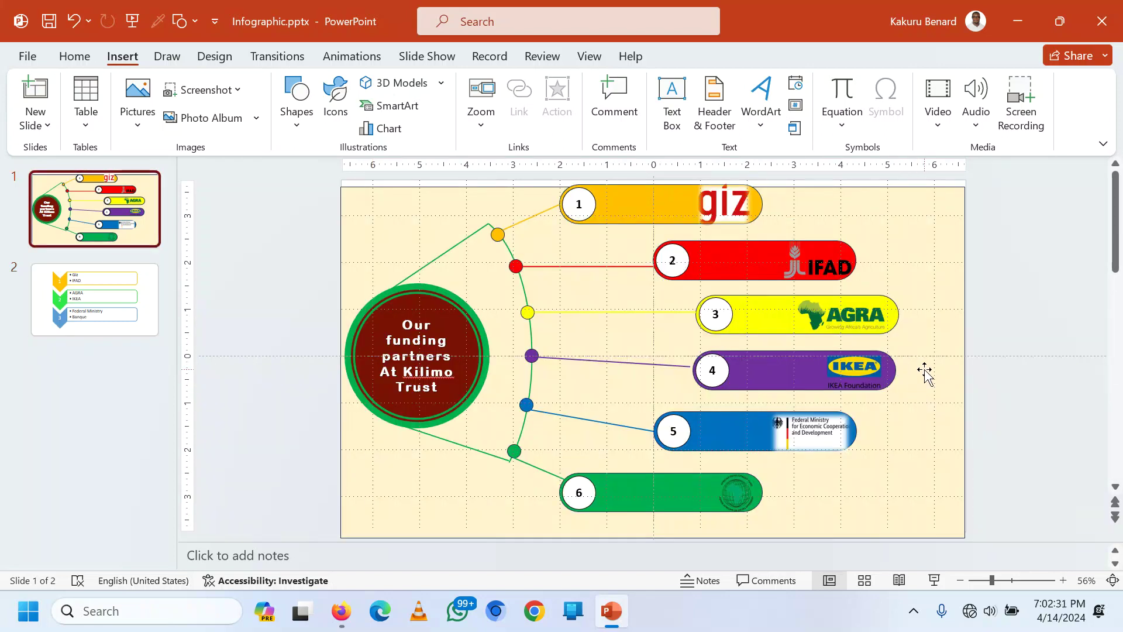